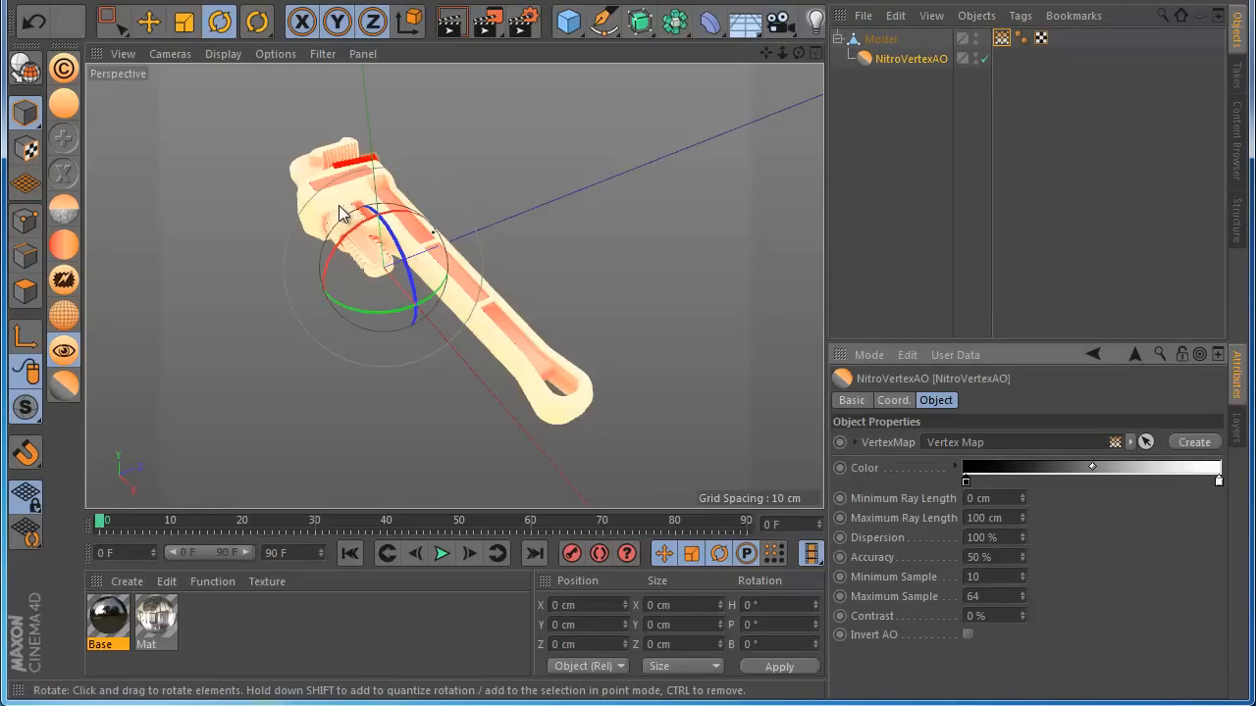
Set the NitroVertexAO maximum ray length to 10 cm and regenerate the vertex map
scroll(331, 178, up, 1)
scroll(345, 221, down, 1)
scroll(350, 215, up, 2)
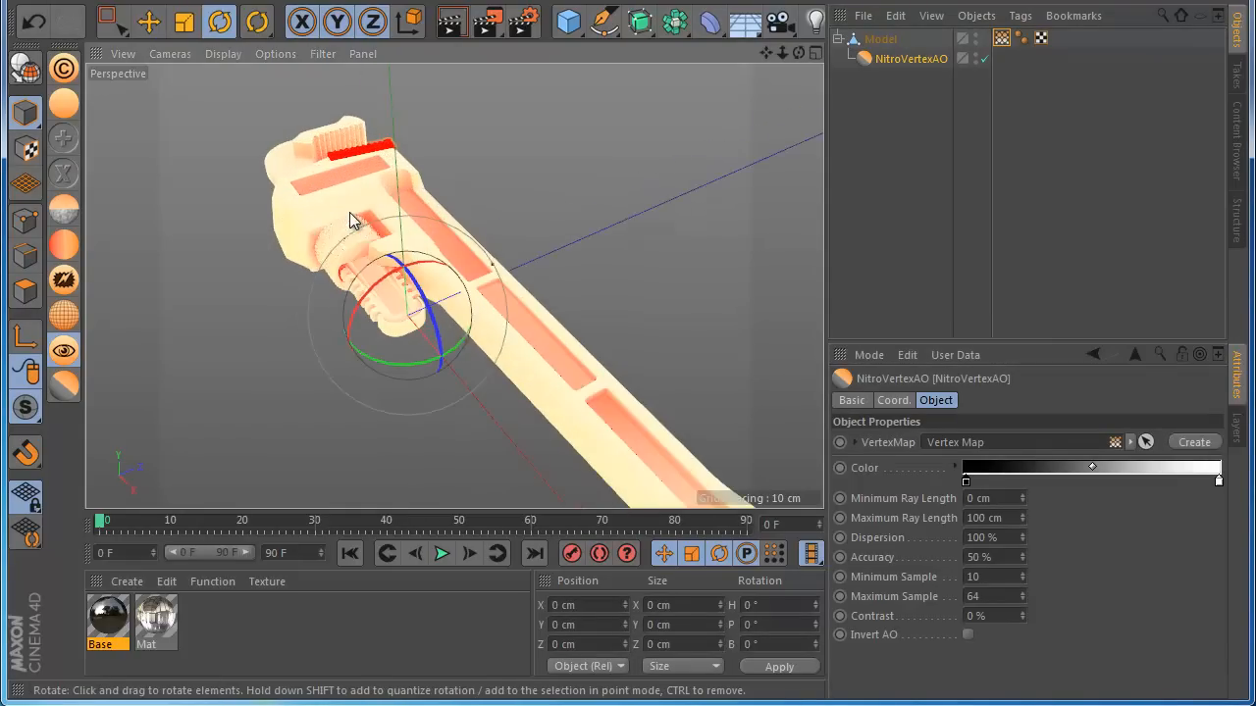
scroll(354, 258, down, 4)
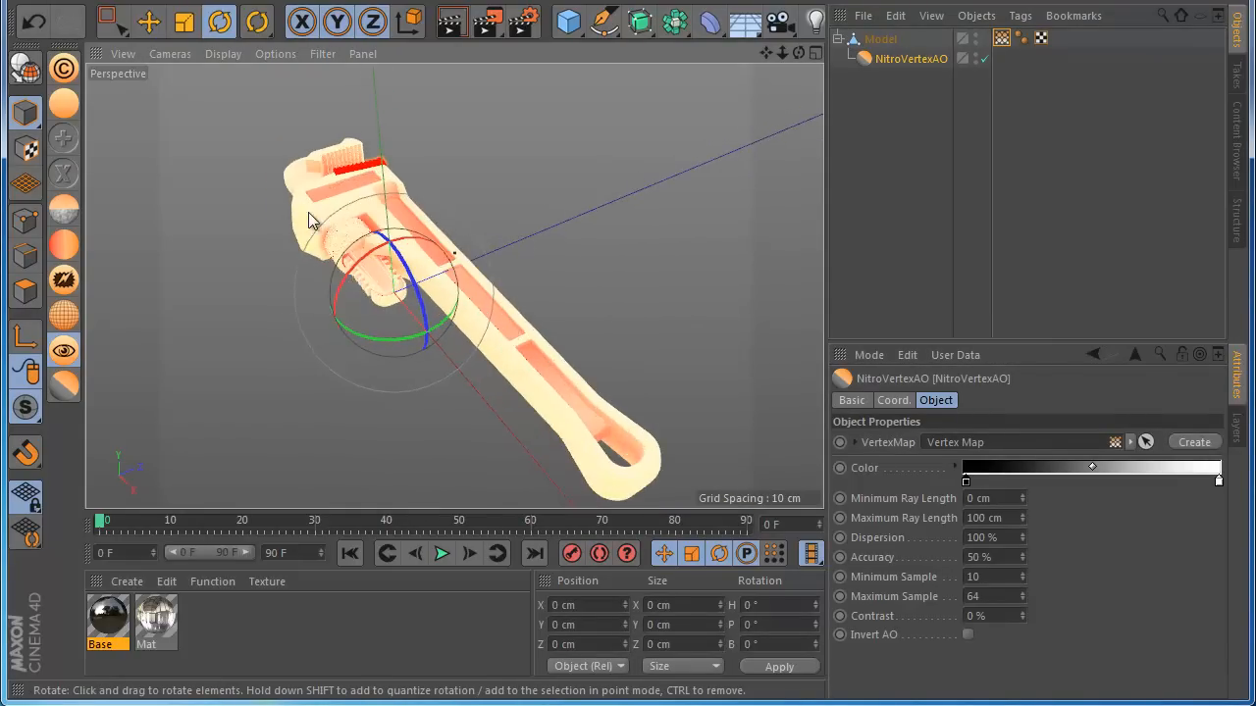
scroll(331, 253, up, 1)
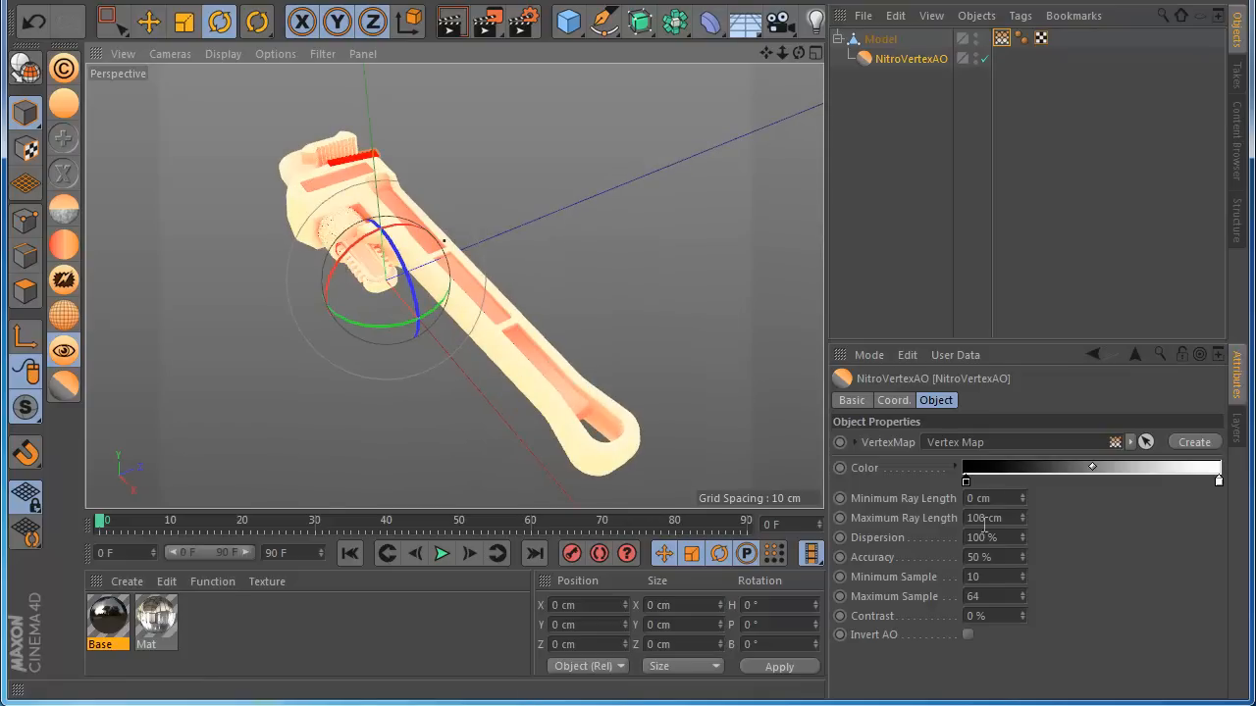
double_click(981, 518)
text(10)
click(1193, 443)
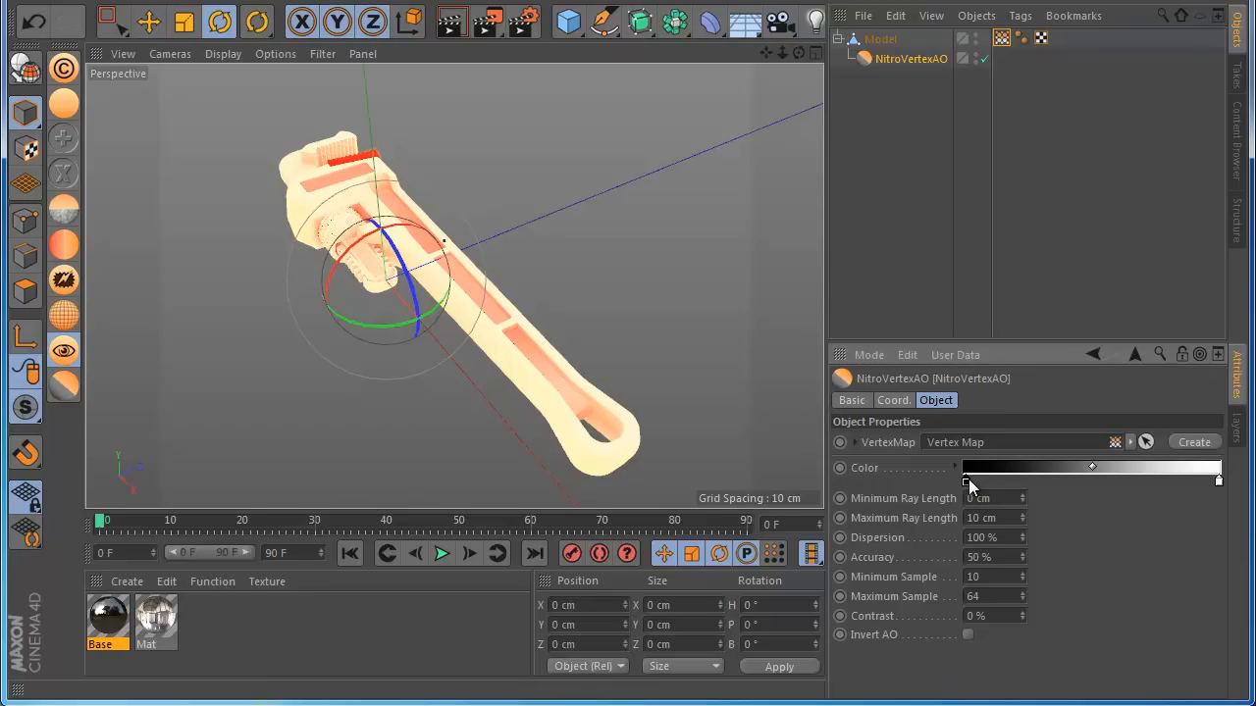
Try moving the black knot of the AO color gradient inward and return it to the start of the gradient
drag(967, 487, 1044, 485)
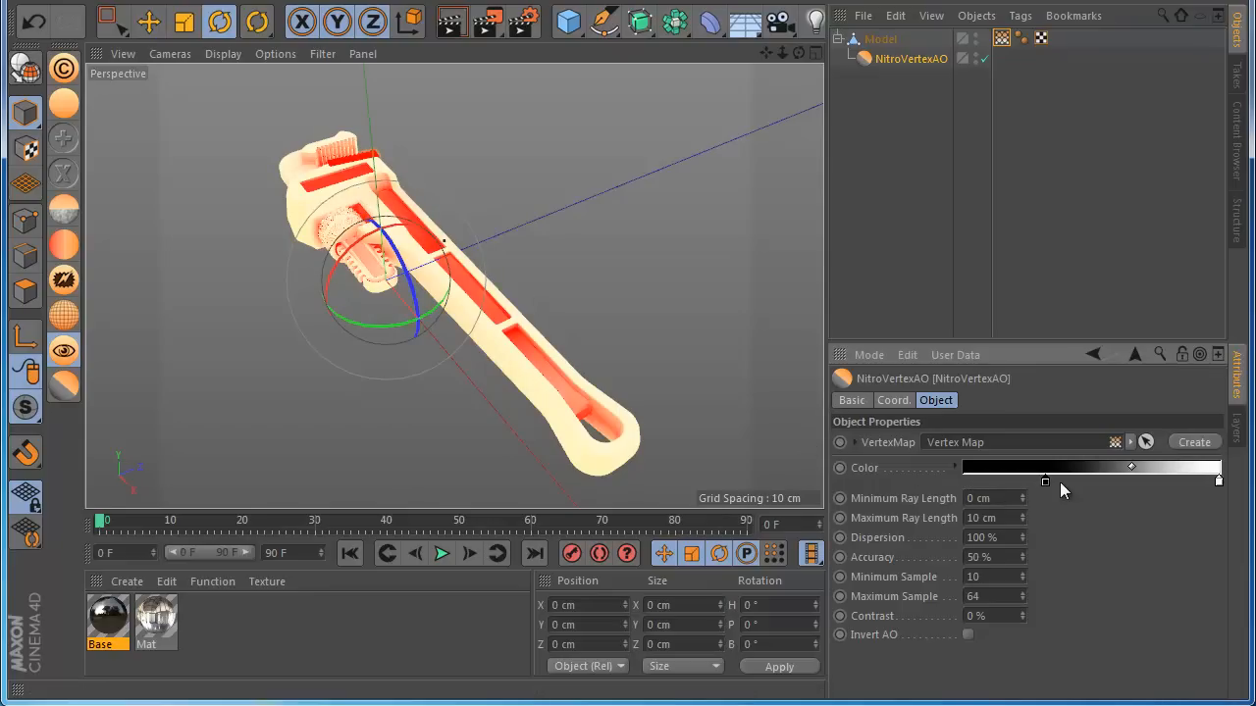
drag(1044, 484, 963, 493)
Set the AO maximum ray length to 1 cm and render a preview of the wrench
double_click(984, 517)
text(1)
key(Return)
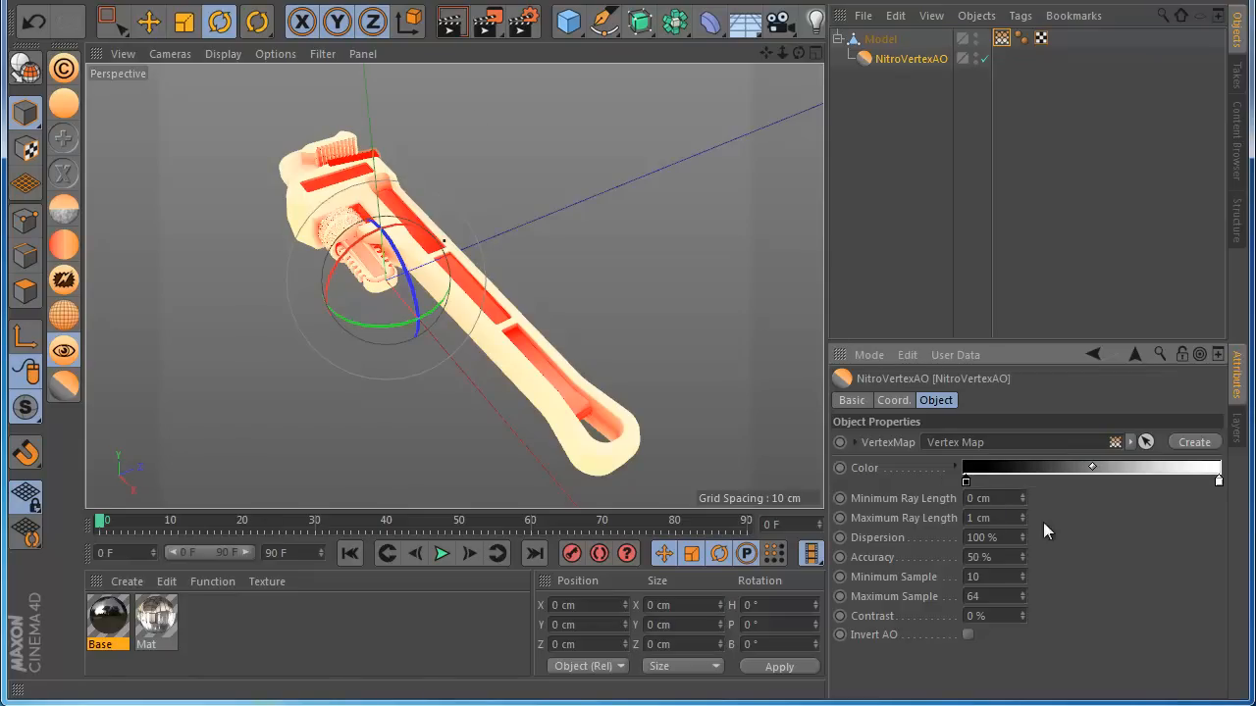
click(453, 29)
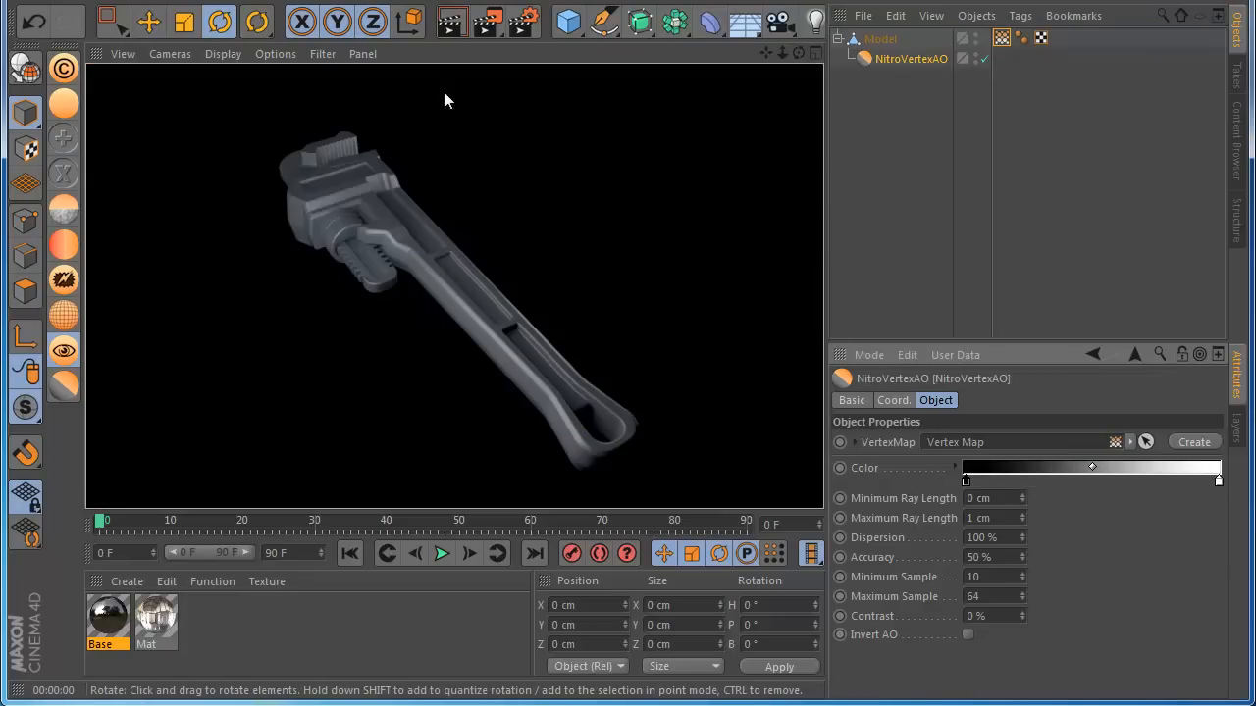
click(378, 322)
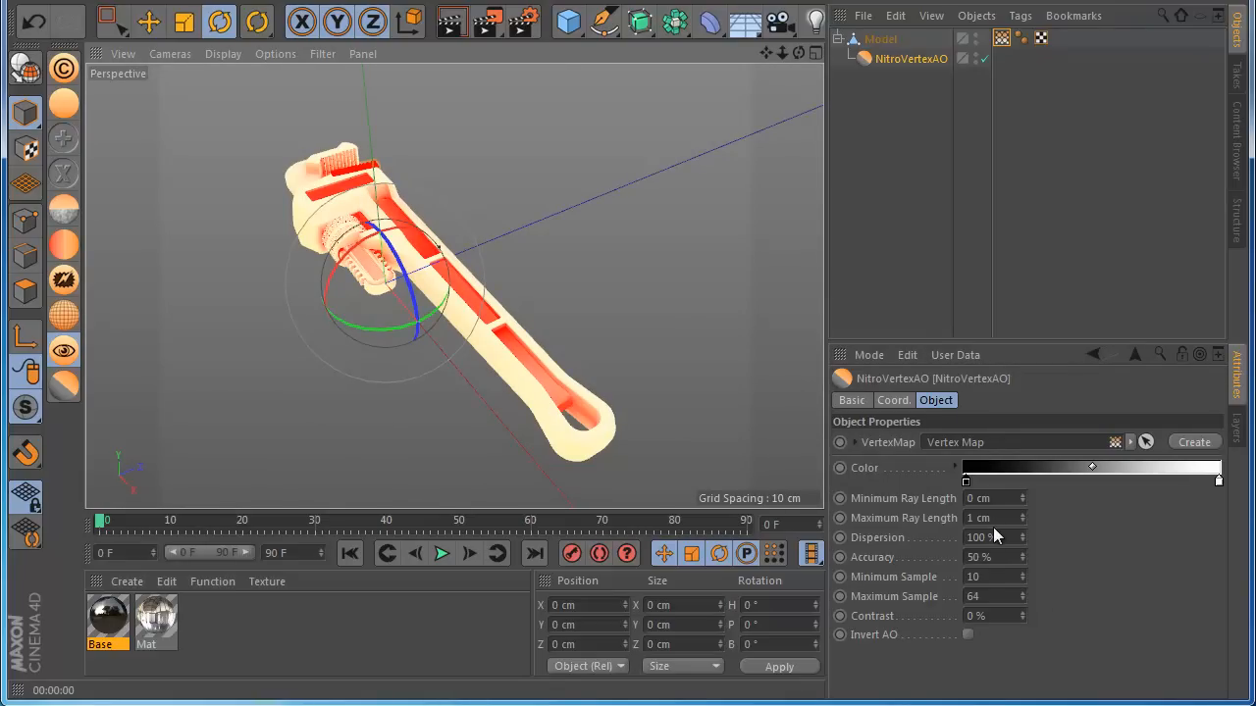
Enable Invert AO and regenerate the vertex map
click(963, 635)
click(1194, 442)
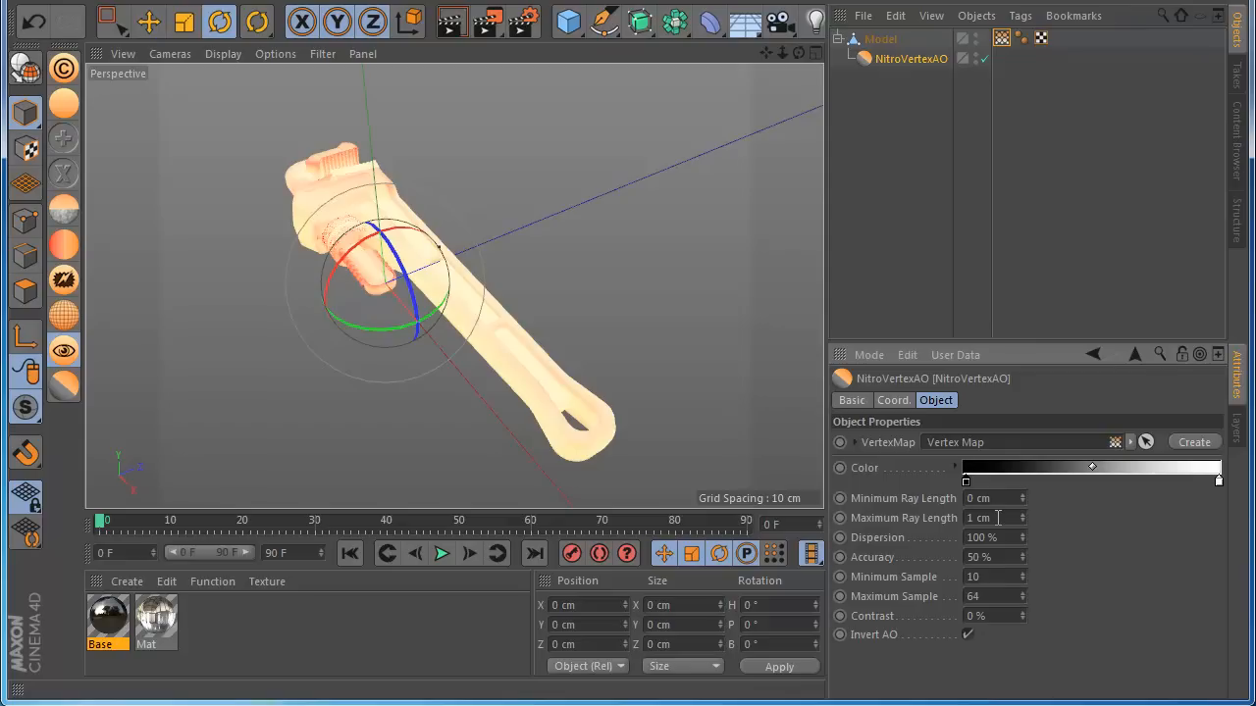
Regenerate the vertex map with a maximum ray length of 0.01 cm and again with 0.5 cm
click(1184, 441)
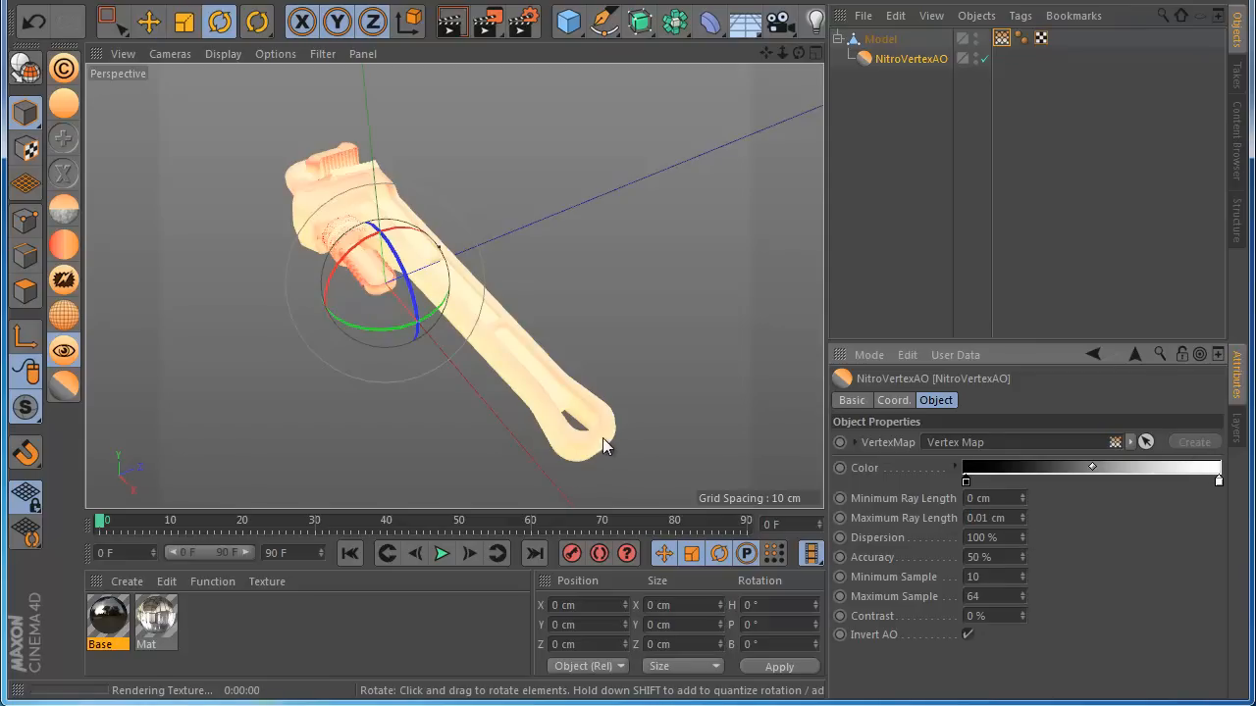
double_click(986, 517)
text(0.5)
click(1177, 441)
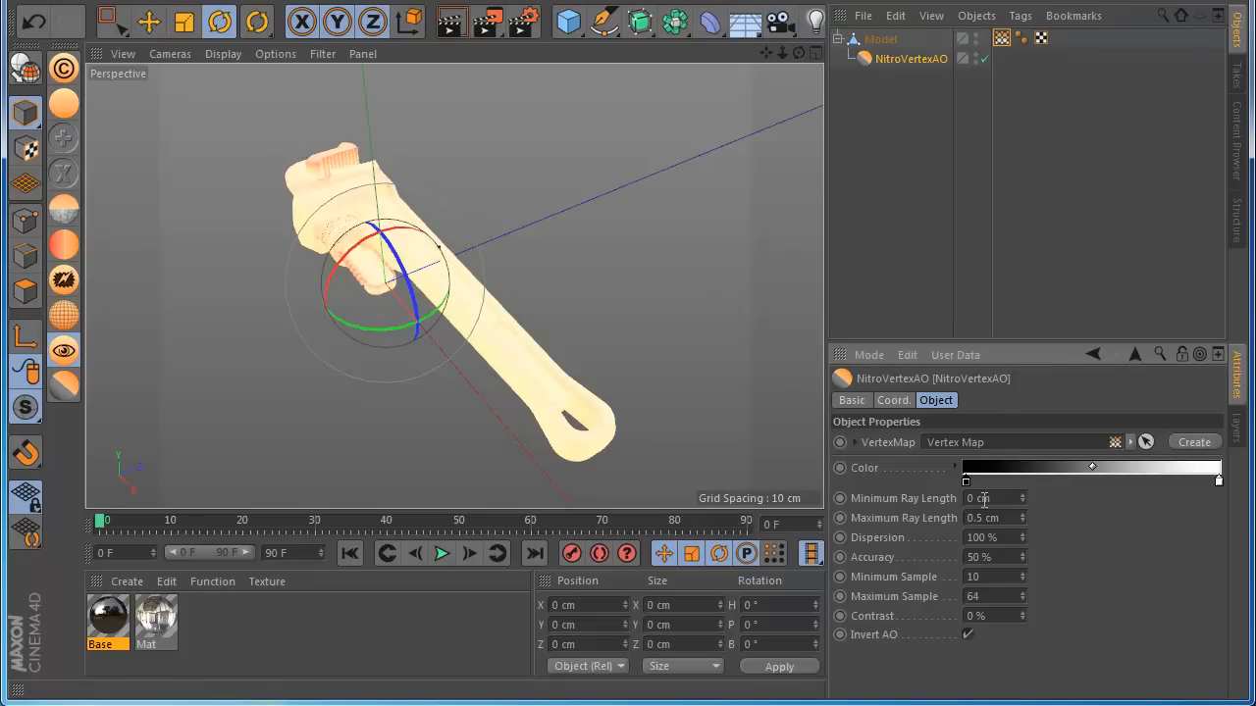
Set the AO contrast to 100 % and the maximum ray length to 0.15 cm, regenerating the vertex map
text(100)
click(1187, 441)
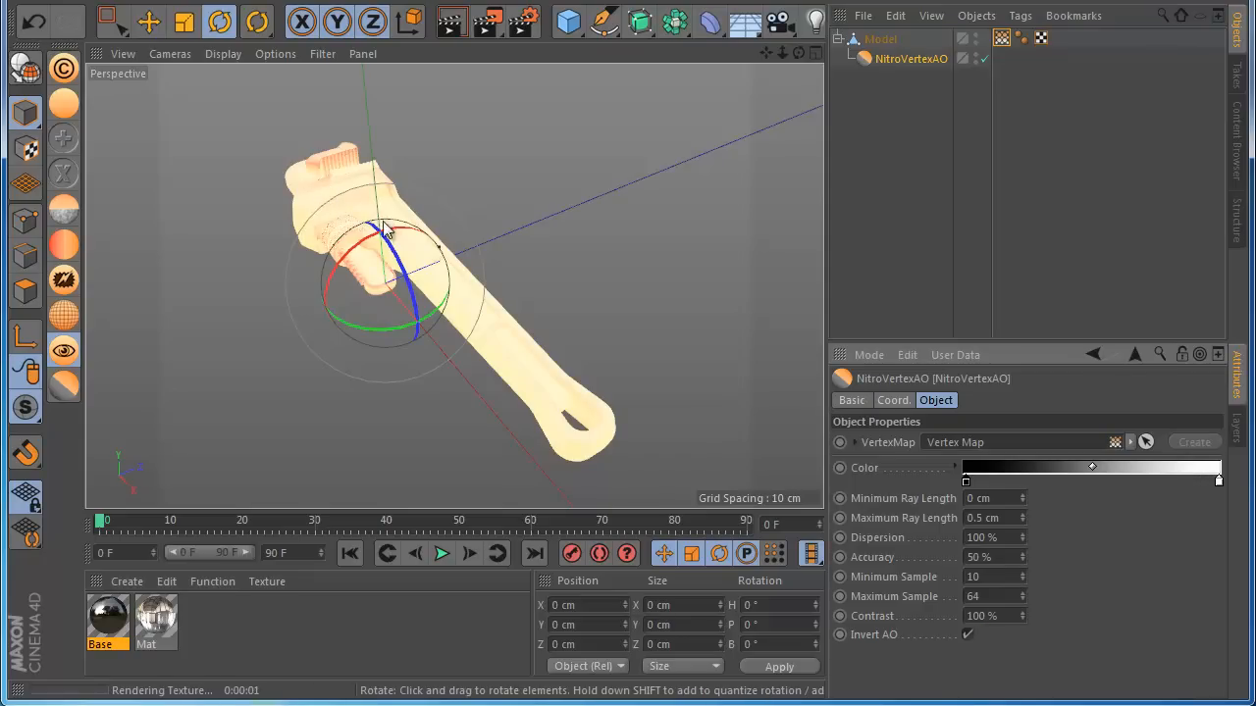
scroll(446, 323, up, 2)
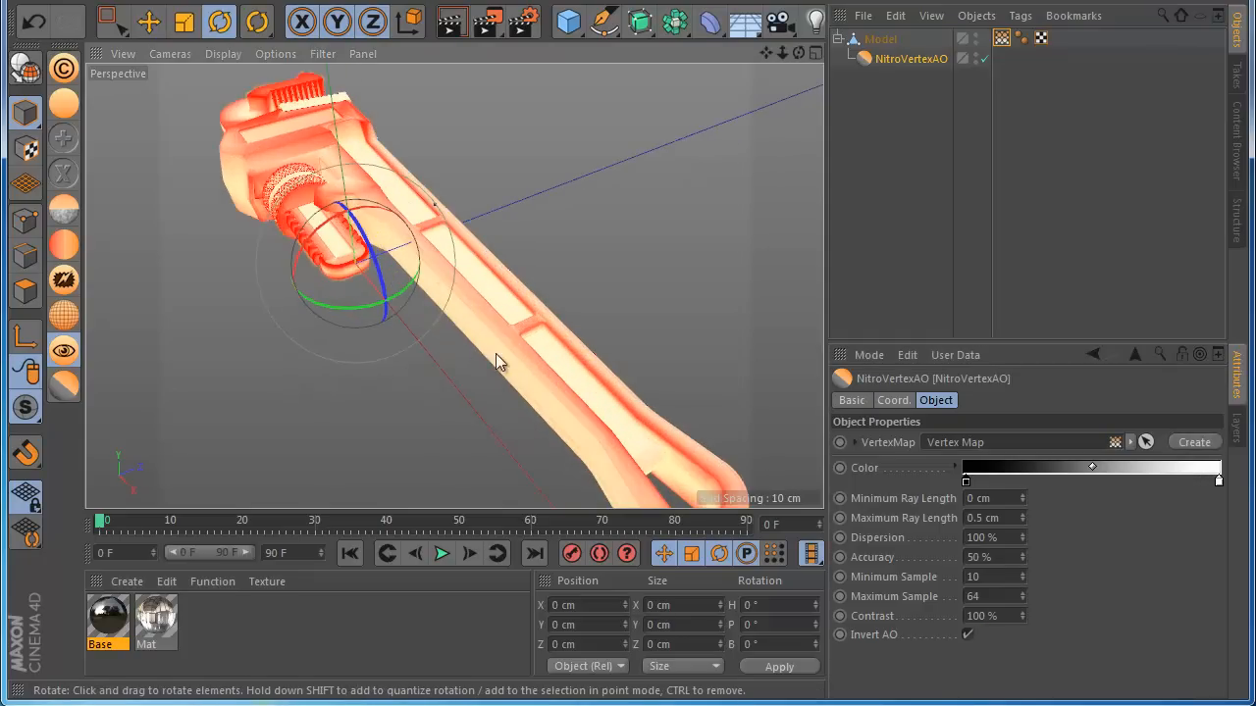
scroll(492, 340, down, 2)
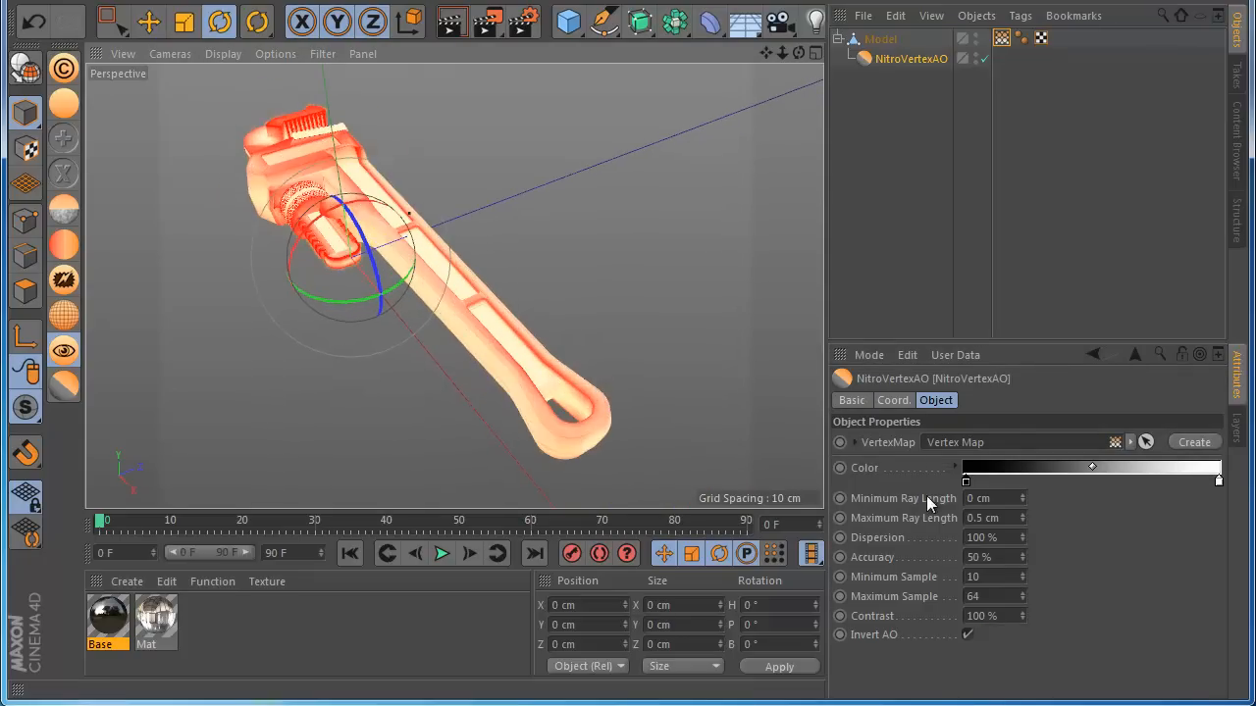
click(980, 517)
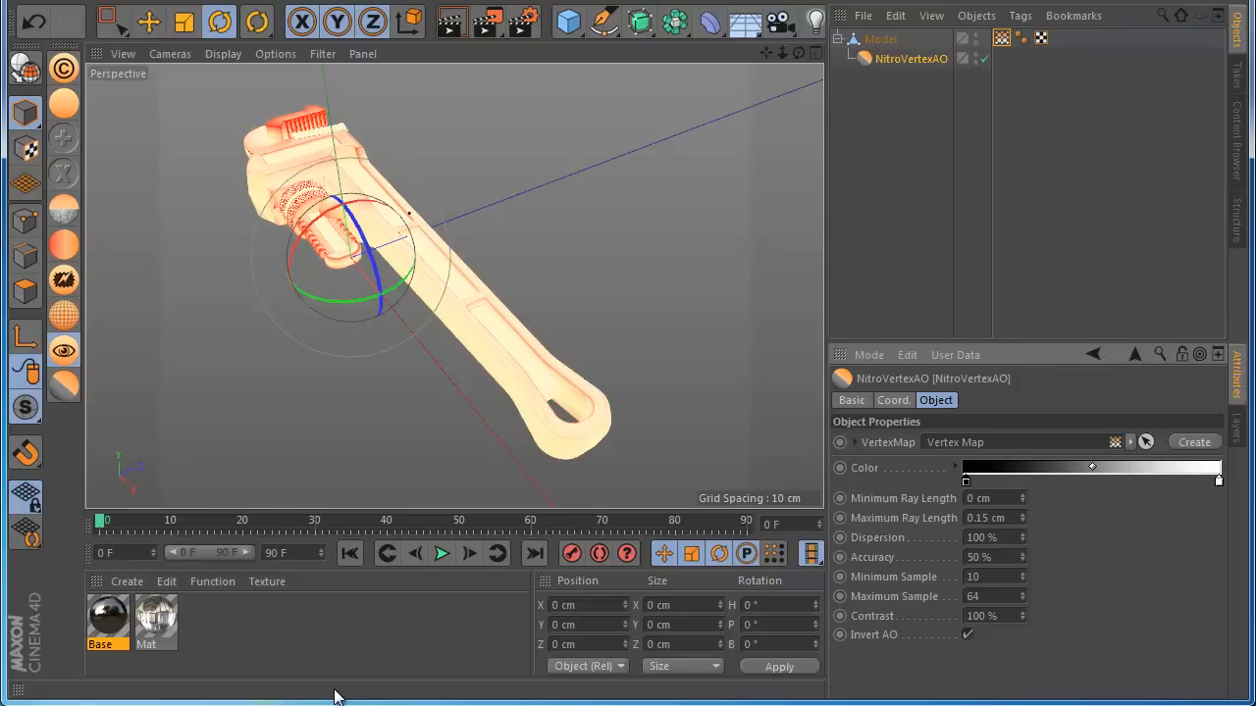
Create a new material and add a NitroVertexReplace object as a child of Model
double_click(324, 634)
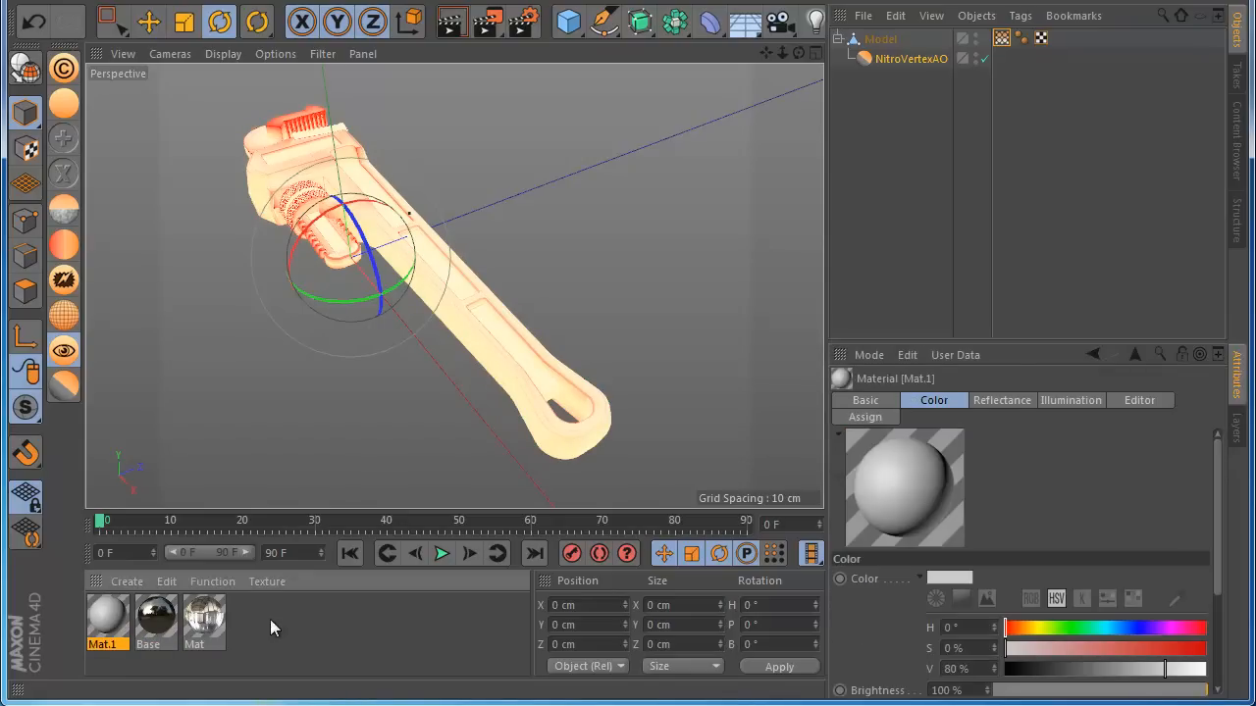
click(63, 244)
drag(859, 41, 871, 93)
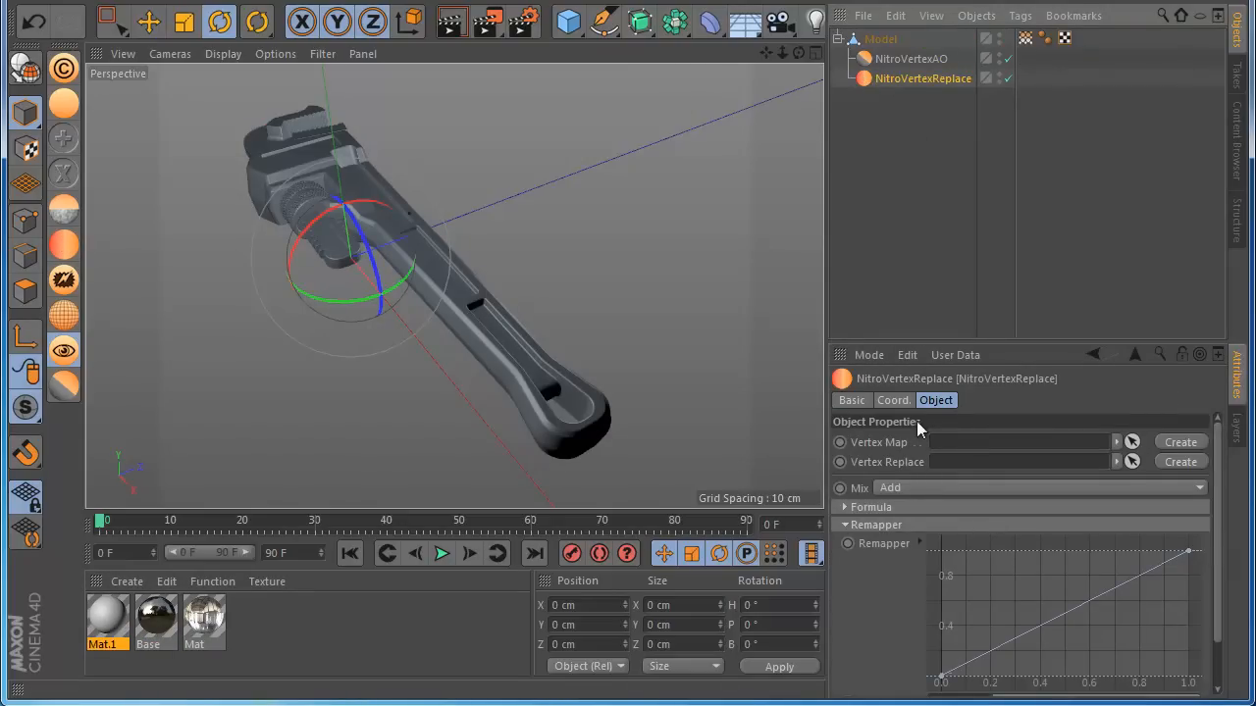
Create a target map for Vertex Replace and assign the AO vertex map as the NitroVertexReplace source
click(1180, 462)
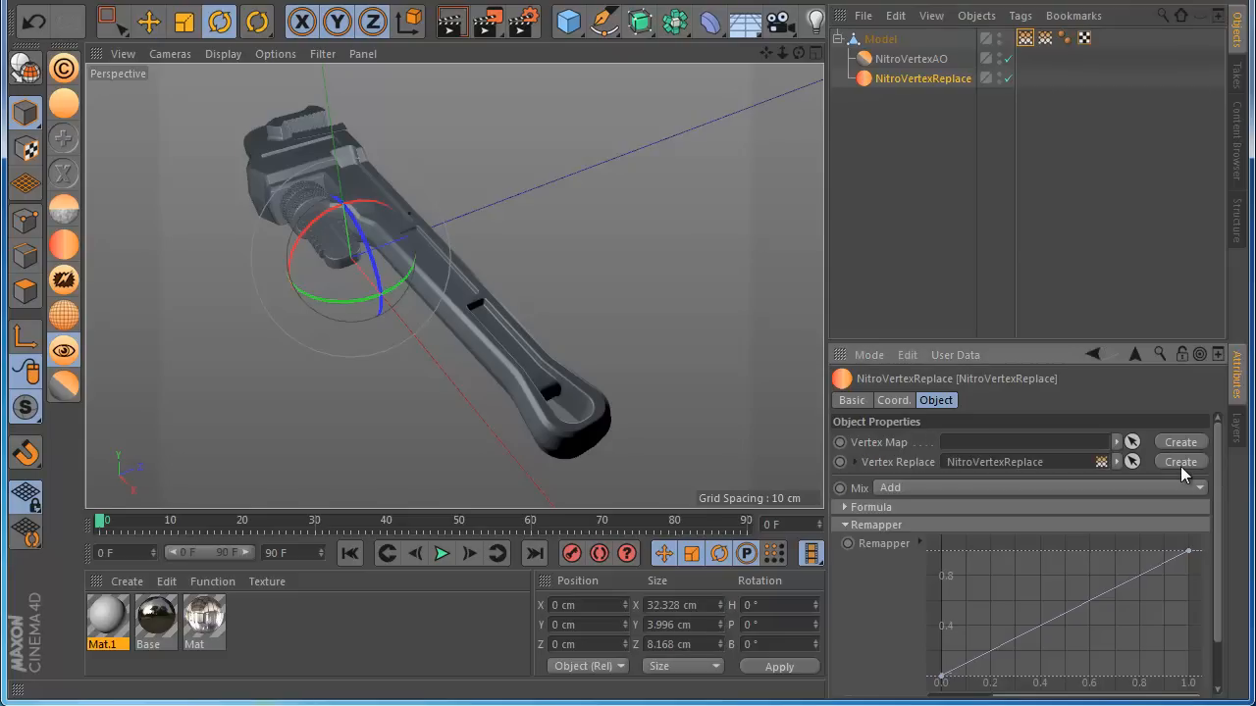
mouse_move(1024, 37)
mouse_down()
mouse_move(968, 469)
mouse_move(971, 443)
mouse_up()
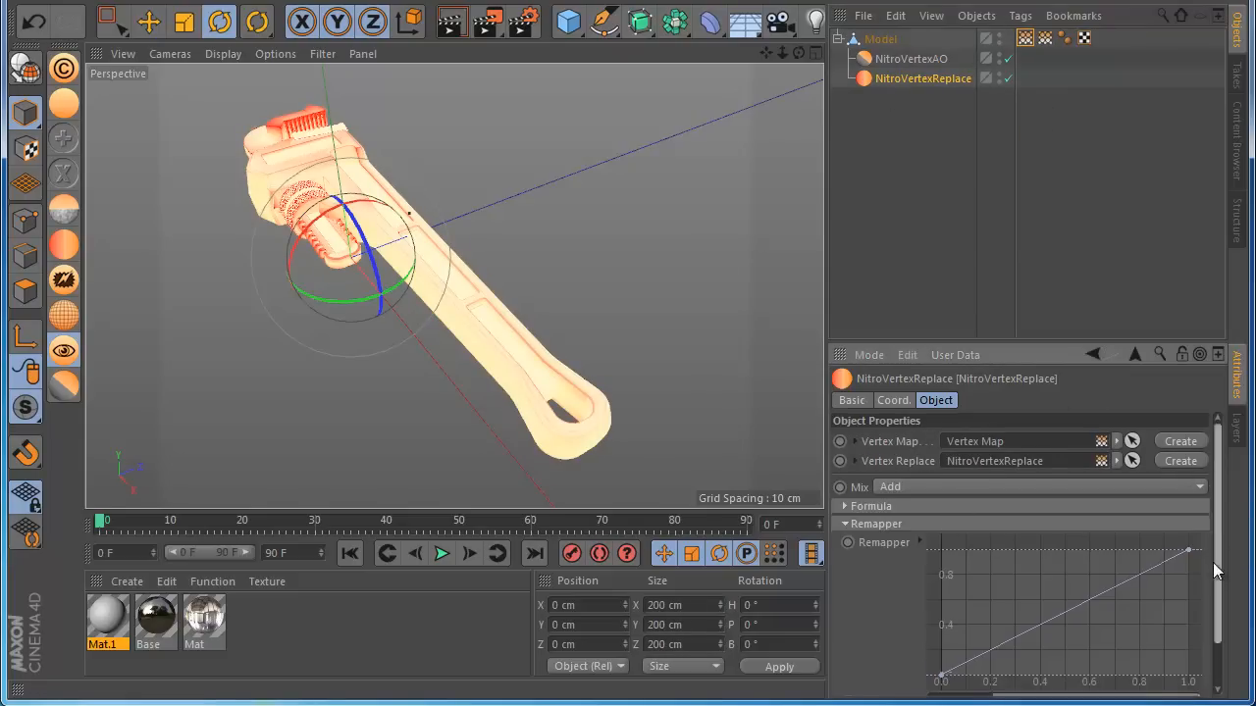
Try reshaping the NitroVertexReplace remapper curve, lowering its brightness and inverting it, restoring the original settings
scroll(1091, 558, down, 1)
ctrl+click(1081, 560)
mouse_move(1080, 561)
mouse_down()
mouse_move(1113, 615)
mouse_move(1017, 557)
mouse_move(1112, 607)
mouse_move(1108, 596)
mouse_up()
mouse_move(1196, 647)
mouse_down()
mouse_move(1054, 652)
mouse_move(1183, 659)
mouse_move(1145, 655)
mouse_up()
key(ctrl+z)
key(ctrl+z)
click(932, 667)
click(932, 667)
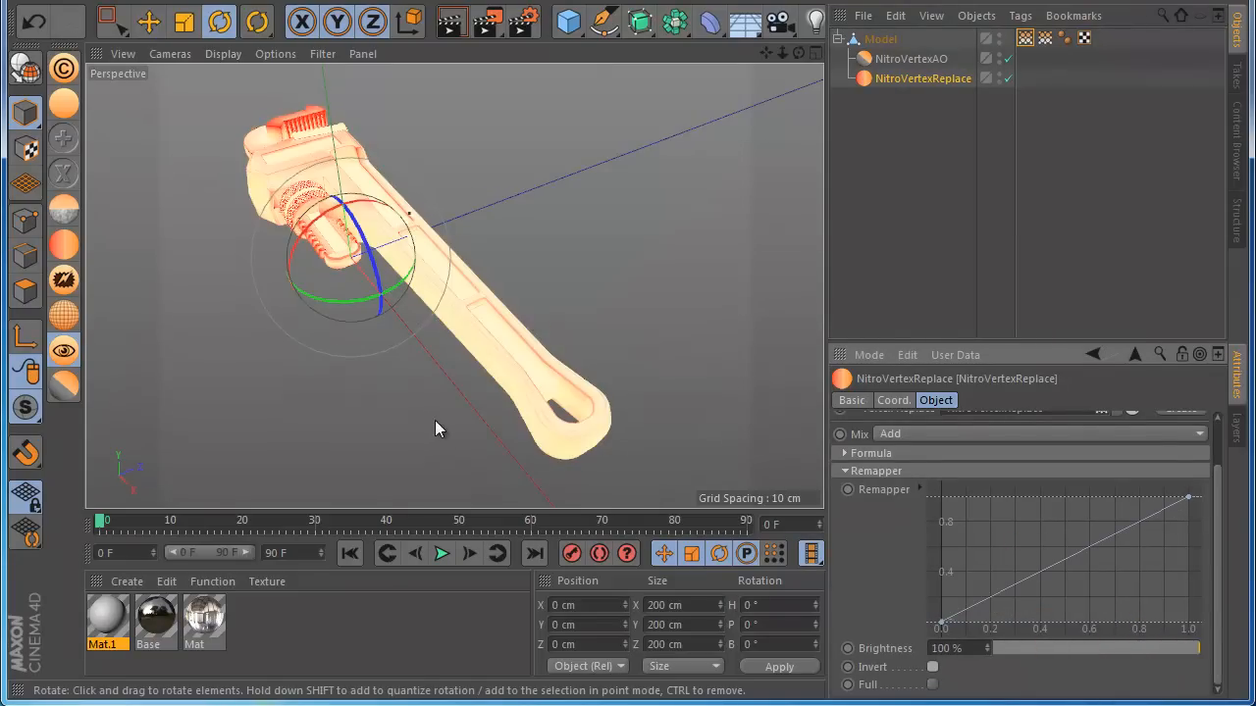
Apply the new material Mat.1 to Model and turn off its Color channel
drag(125, 629, 893, 41)
double_click(117, 624)
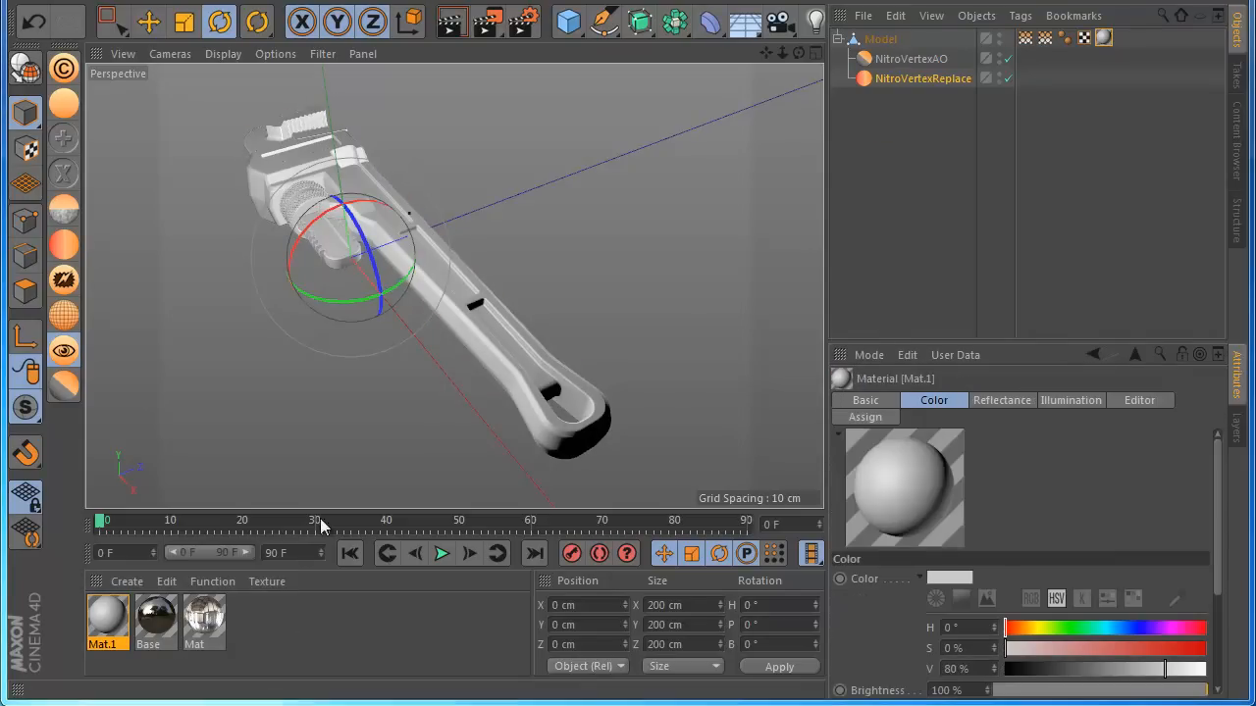
drag(555, 88, 874, 113)
click(705, 323)
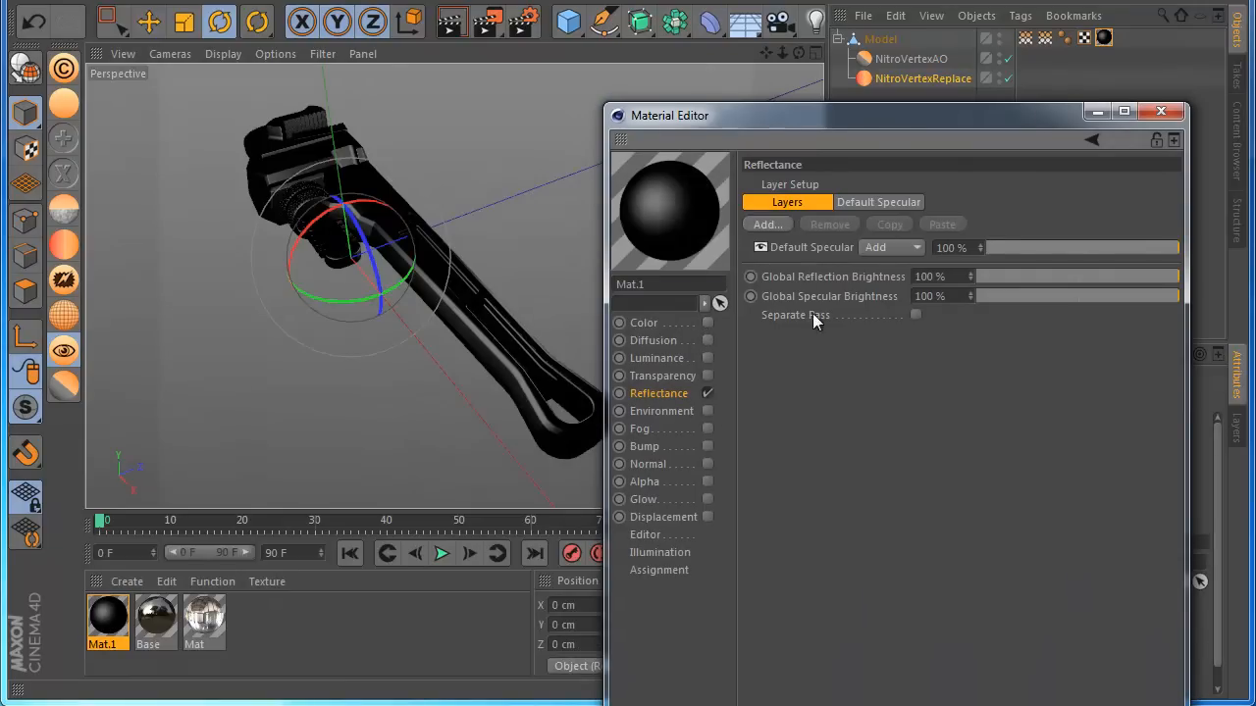
Replace the default specular layer in Mat.1's reflectance with a GGX layer
click(824, 248)
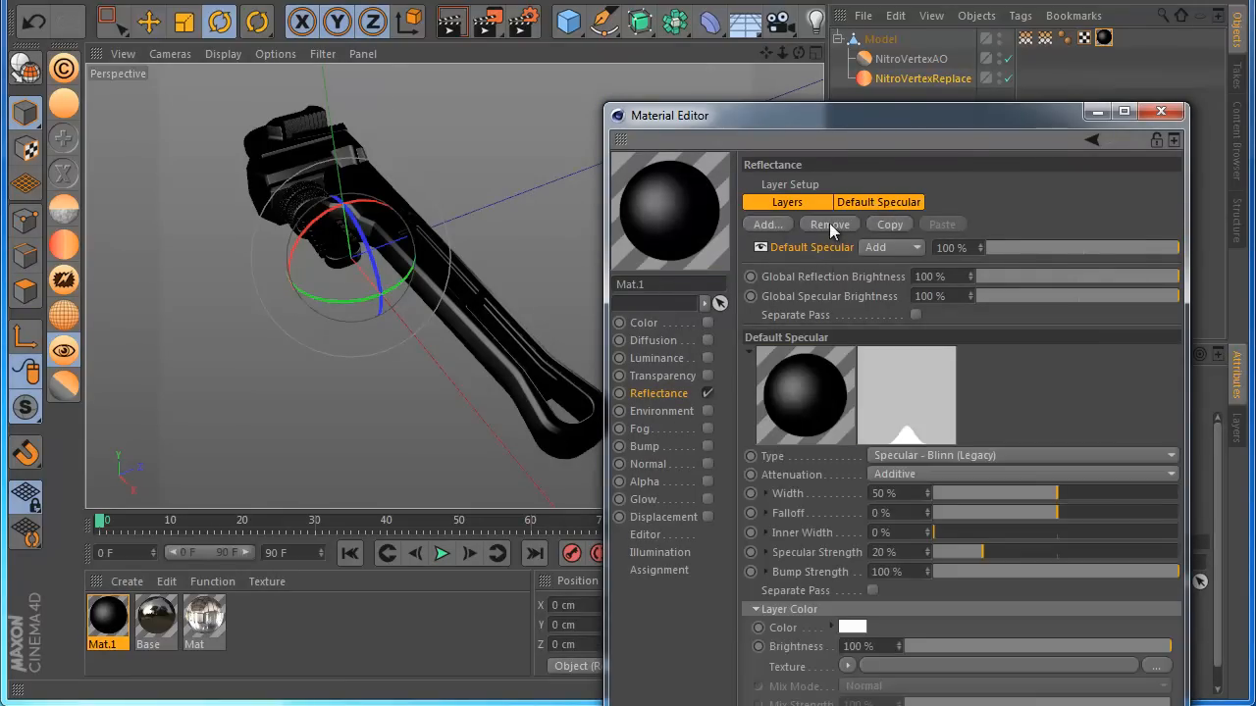
click(829, 224)
click(768, 226)
click(819, 253)
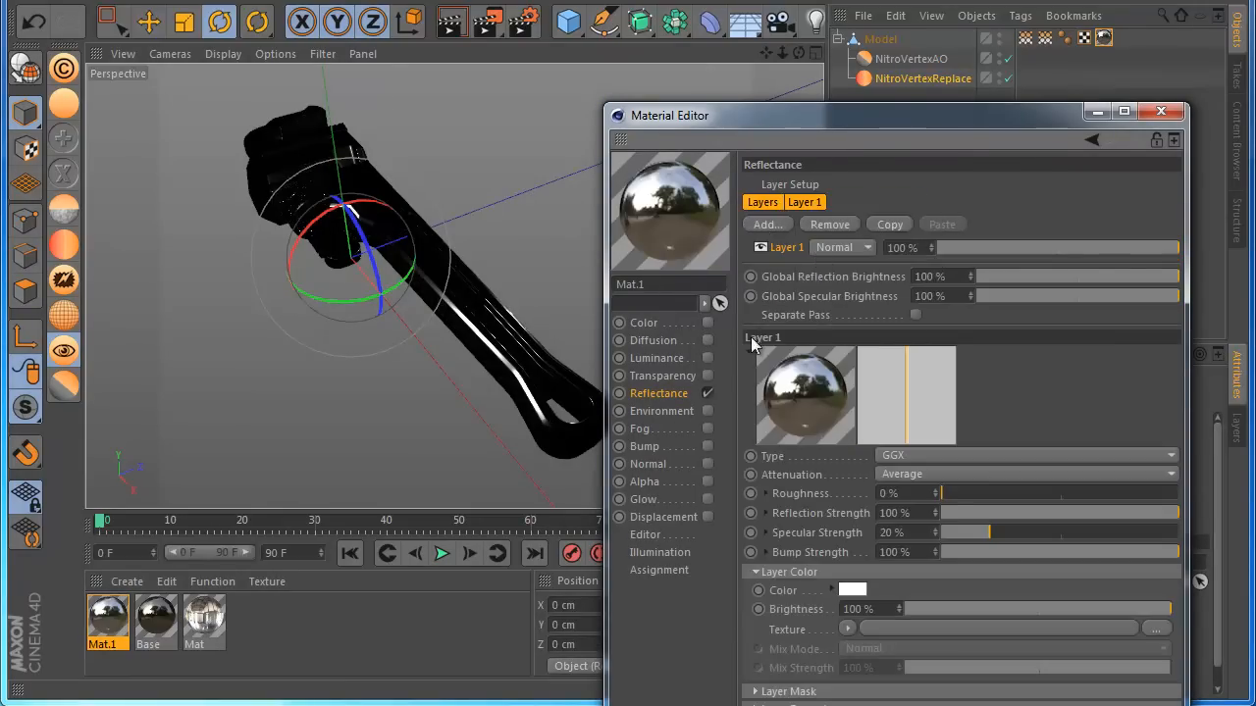
Set Mat.1's global specular brightness to 13 % and the GGX layer's roughness to 7 %
click(1002, 299)
drag(1001, 300, 1004, 301)
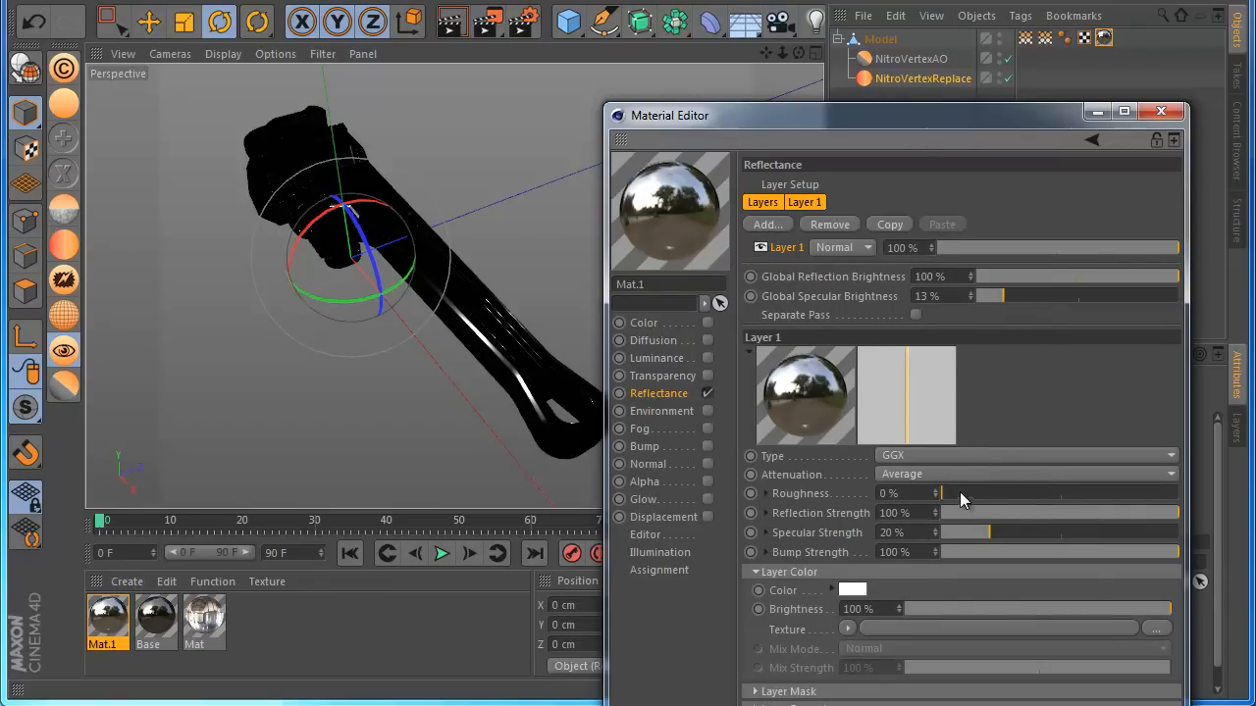
drag(966, 494, 957, 496)
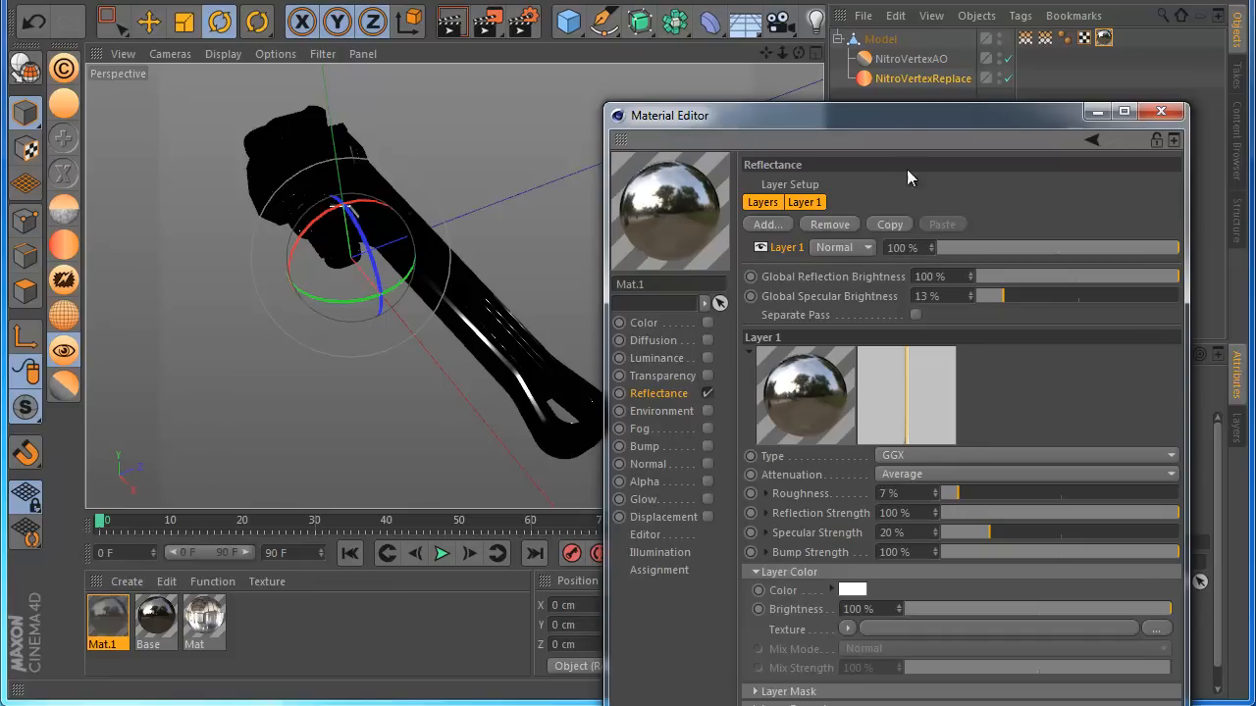
Set Layer 1's Fresnel to Conductor with the Iron preset and render a preview of the wrench
drag(903, 135, 886, 18)
click(804, 455)
click(805, 489)
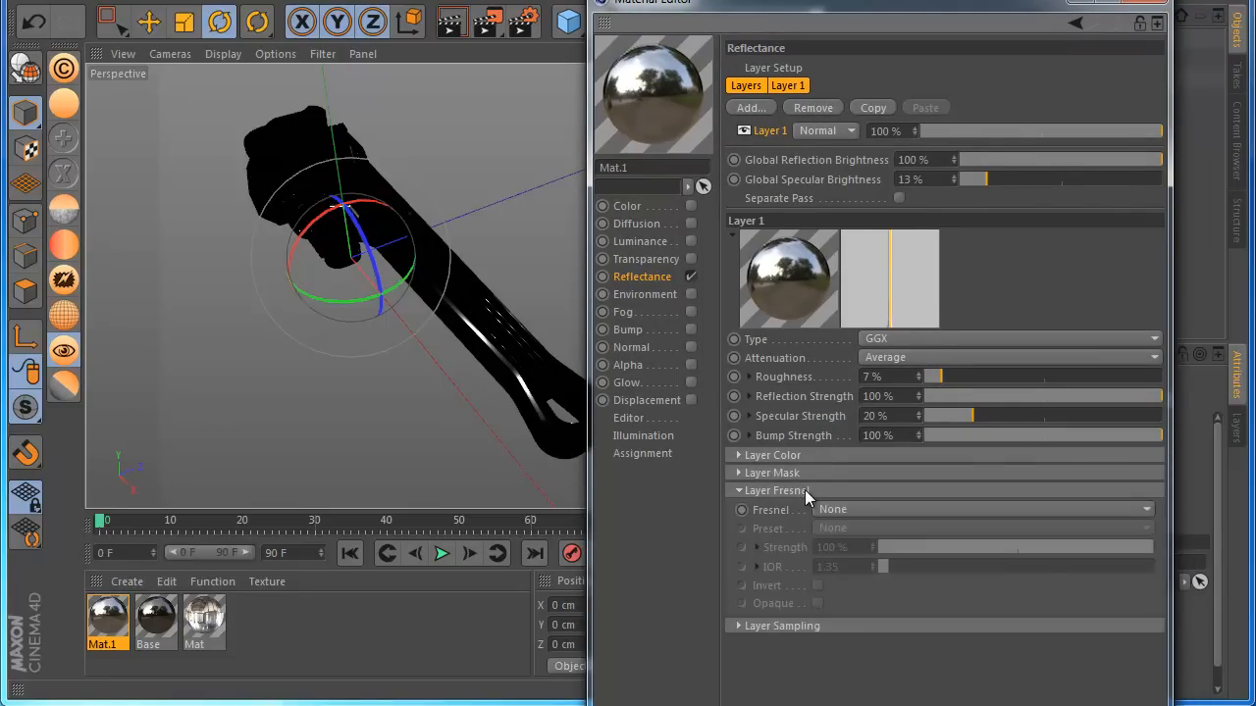
click(829, 509)
click(845, 567)
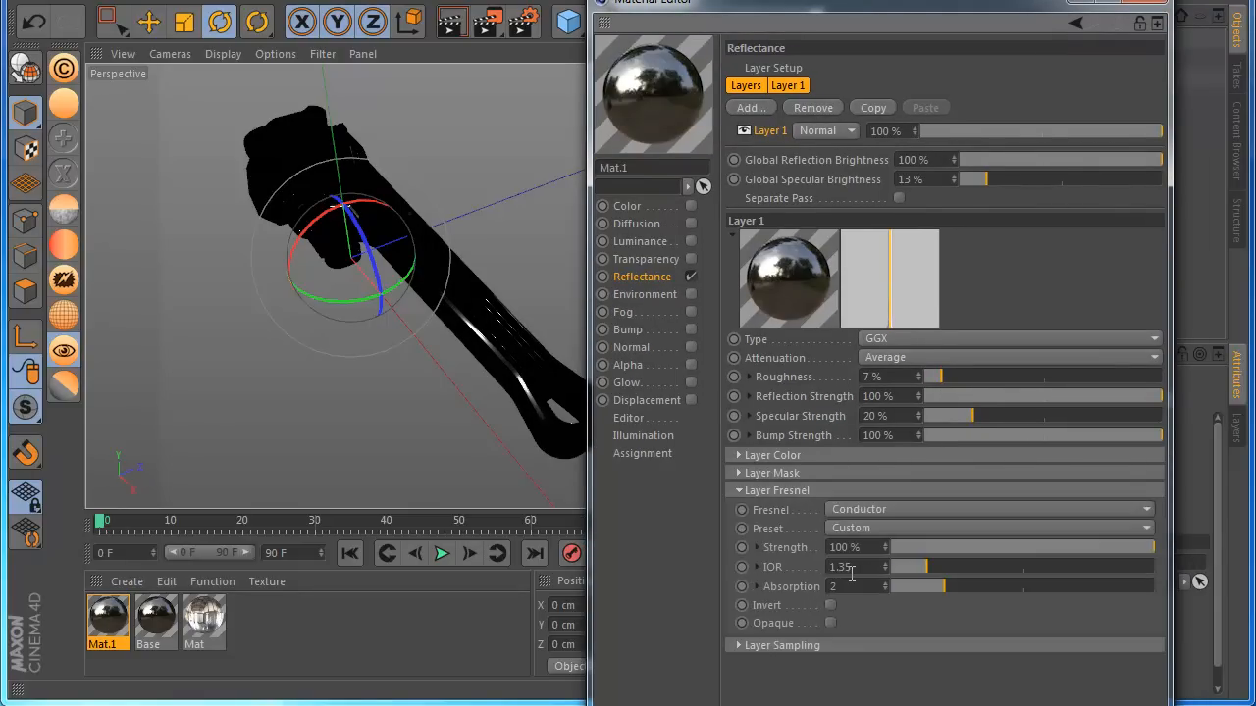
click(851, 528)
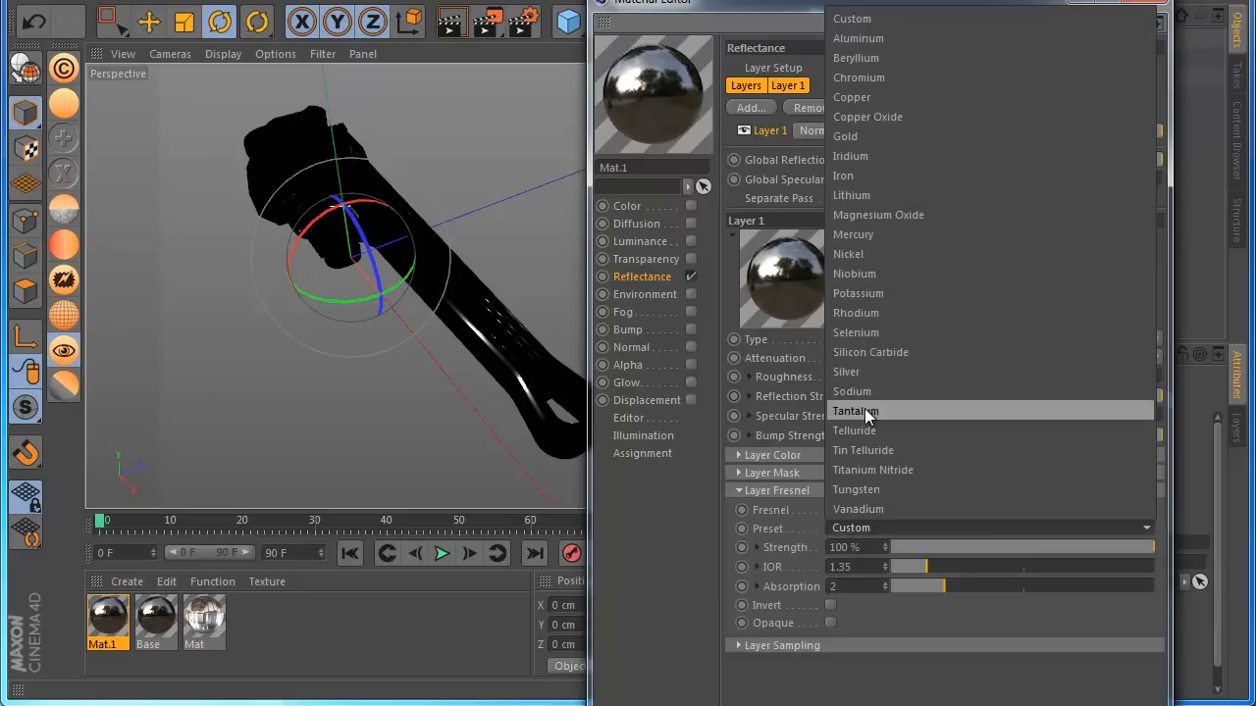
click(871, 193)
click(451, 26)
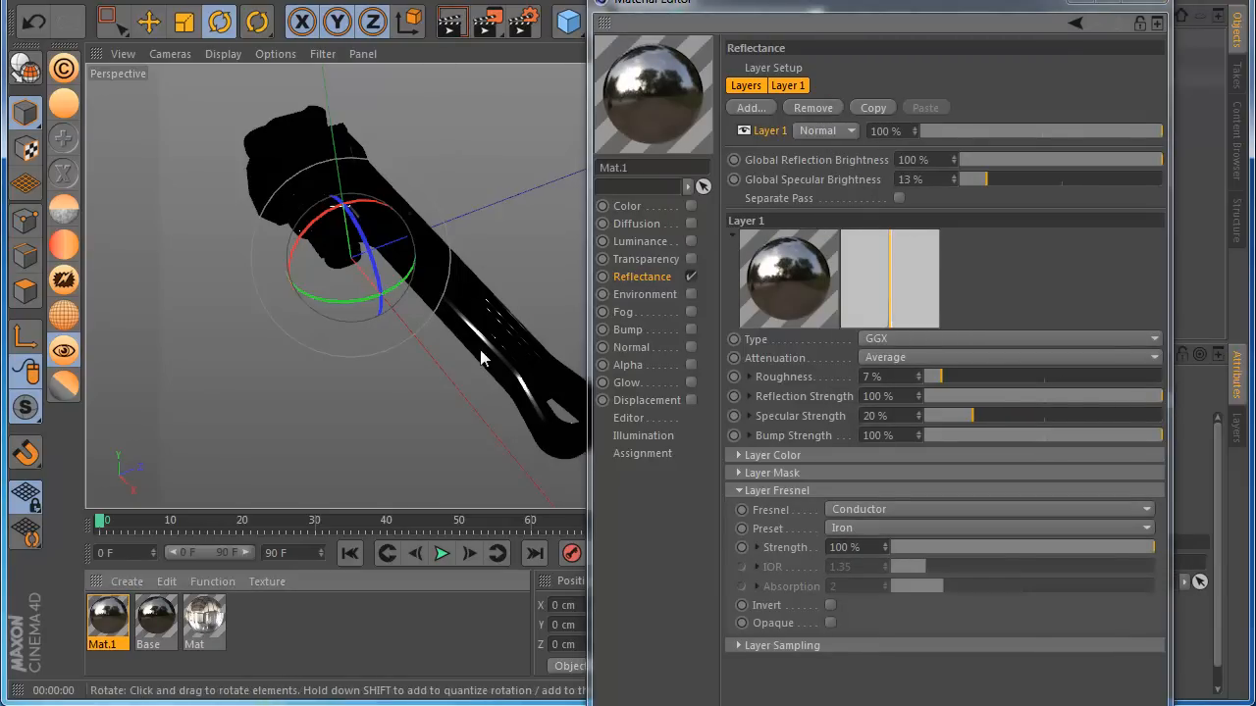
drag(721, 5, 789, 22)
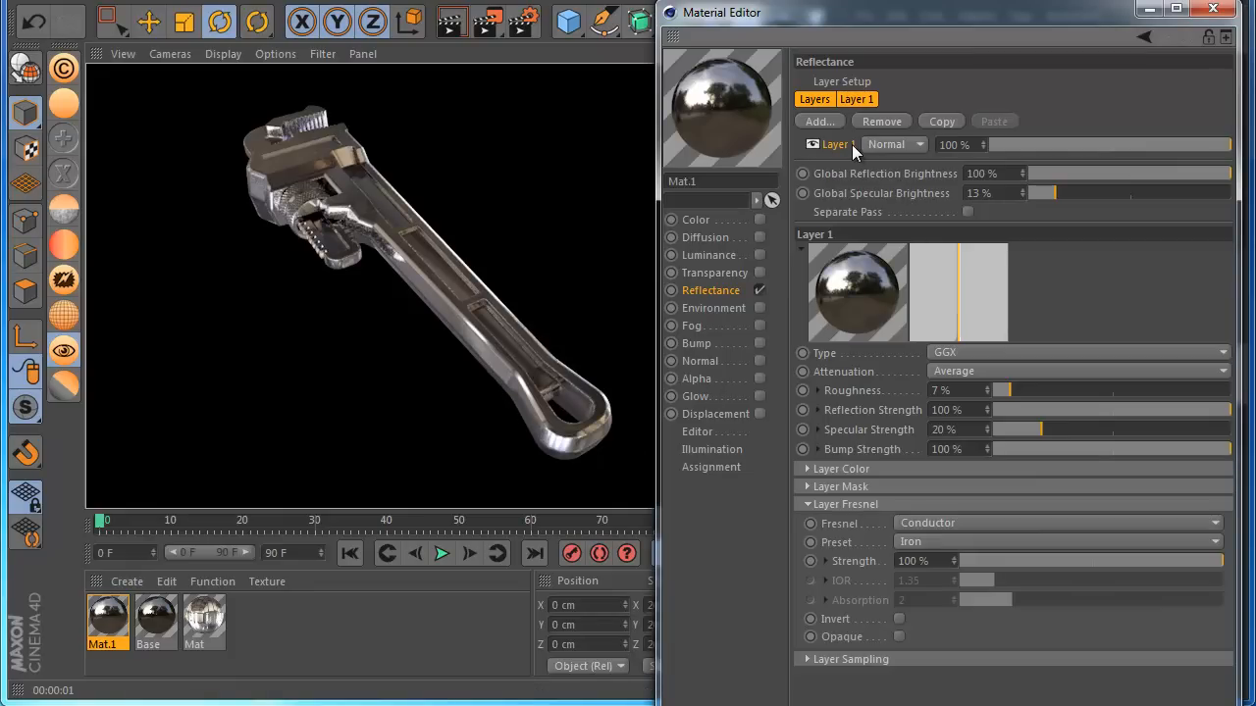
Add a second GGX layer to Mat.1's reflectance and colour it dark brown, about H 29°, S 78 % and V 42 %
click(830, 123)
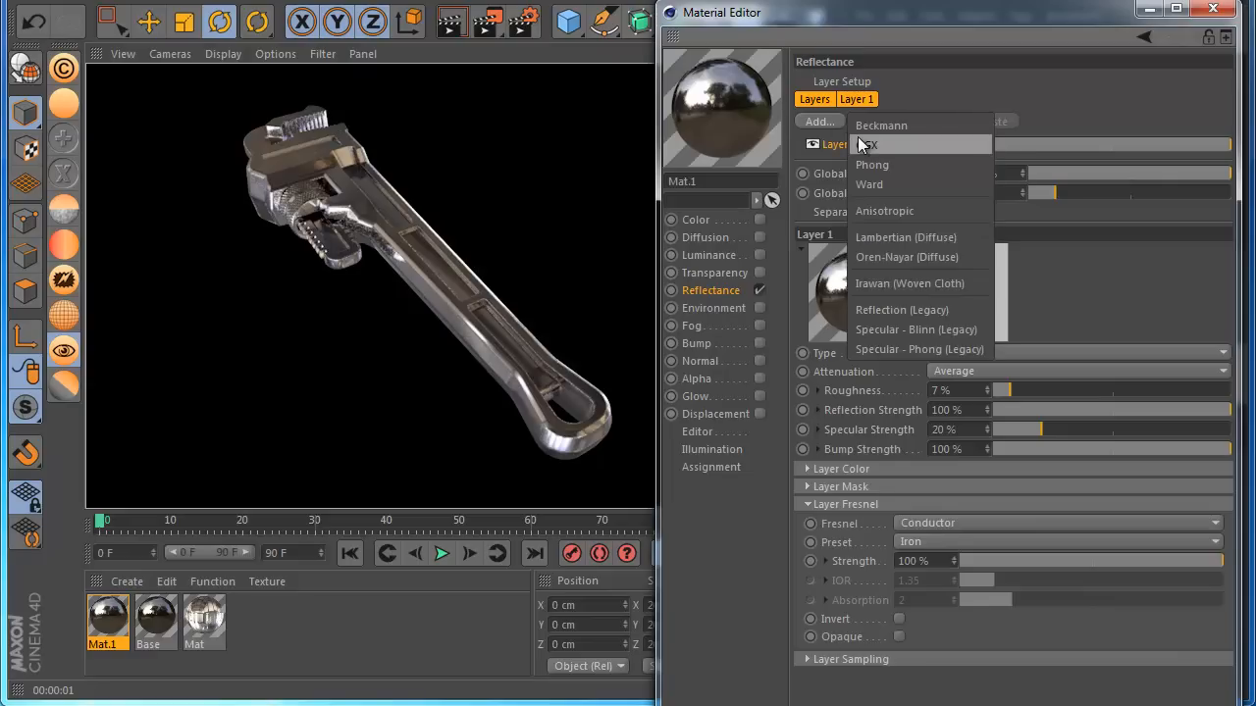
click(863, 145)
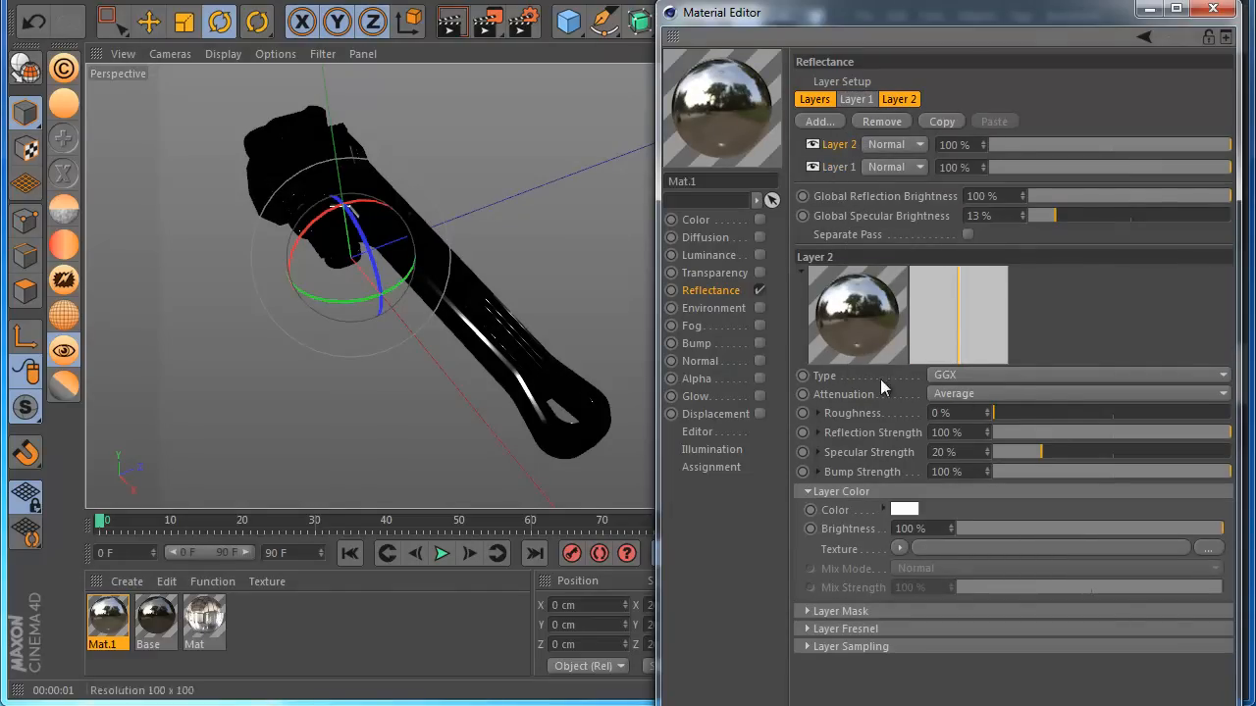
click(903, 509)
click(886, 523)
drag(874, 502, 863, 503)
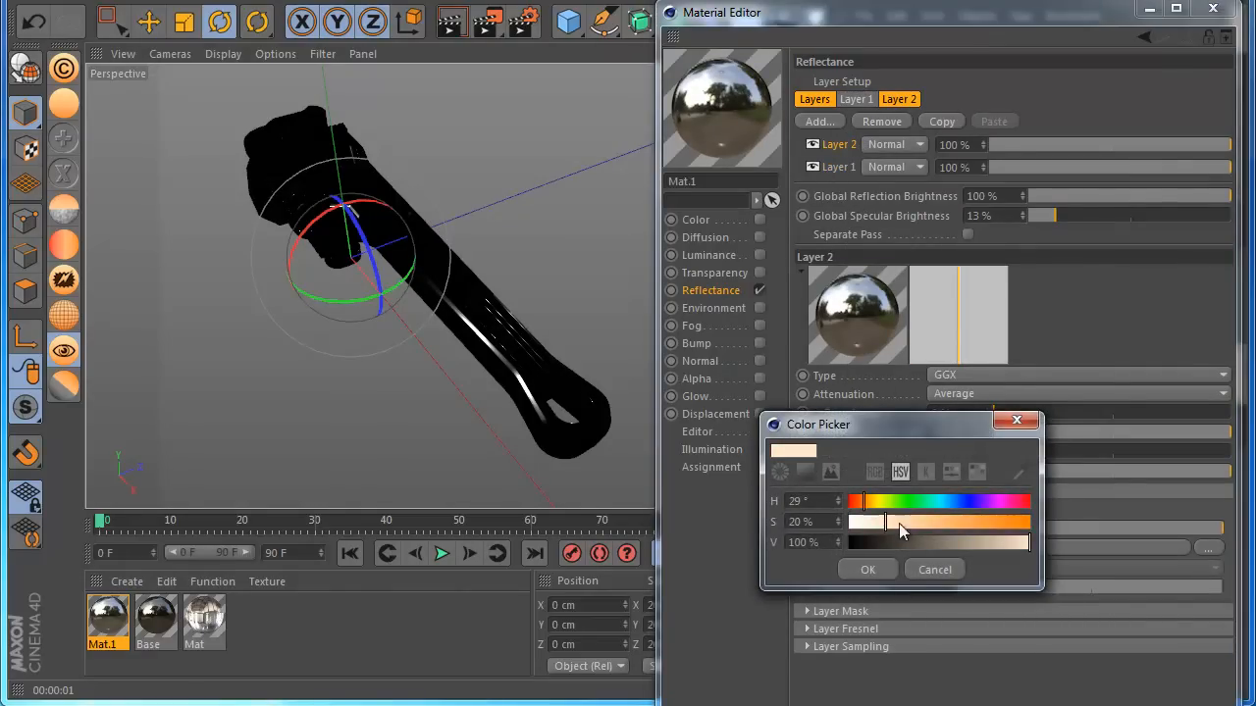
click(956, 540)
click(989, 526)
click(955, 541)
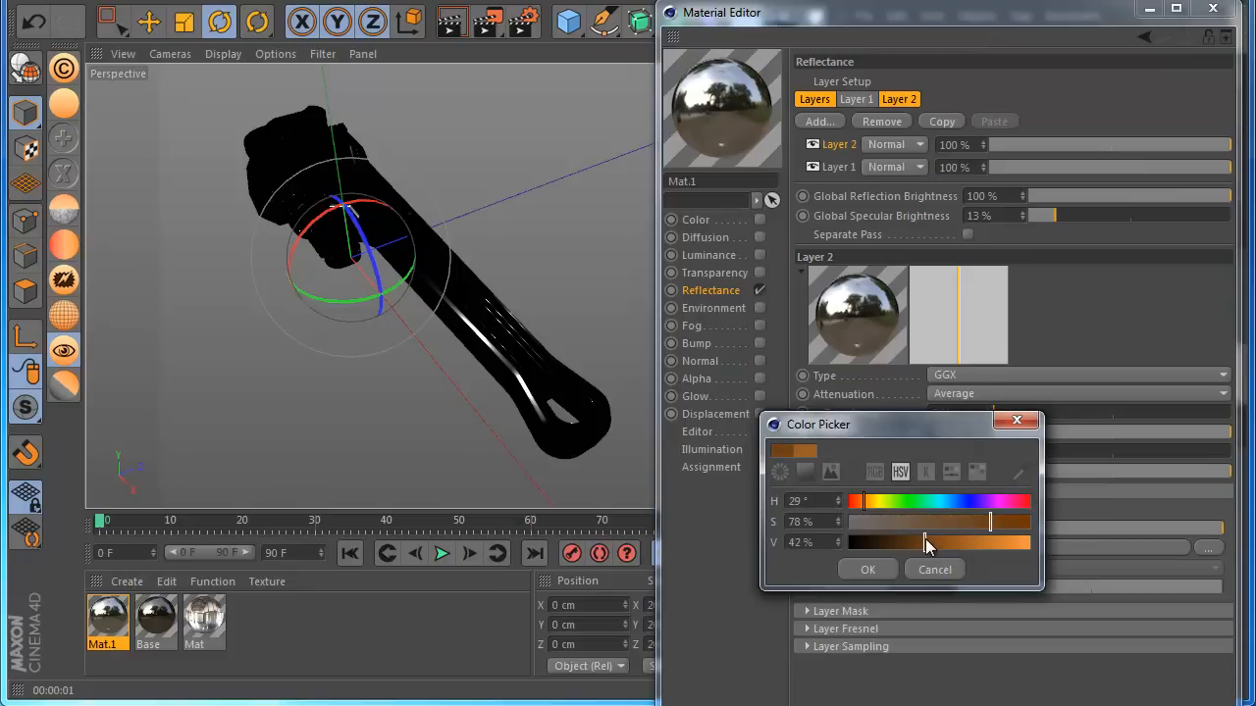
click(868, 568)
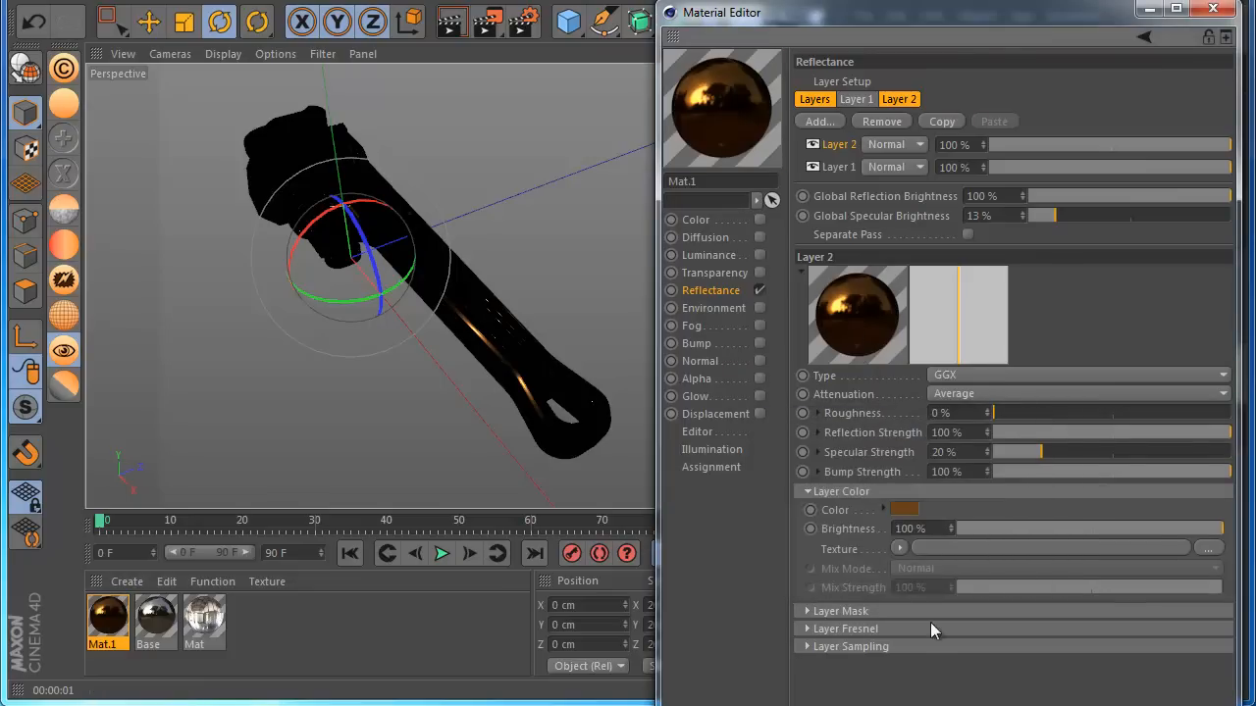
Set Layer 2's Fresnel to Dielectric with the Oil (Vegetable) preset and render a preview of the wrench
click(878, 491)
click(877, 527)
click(895, 546)
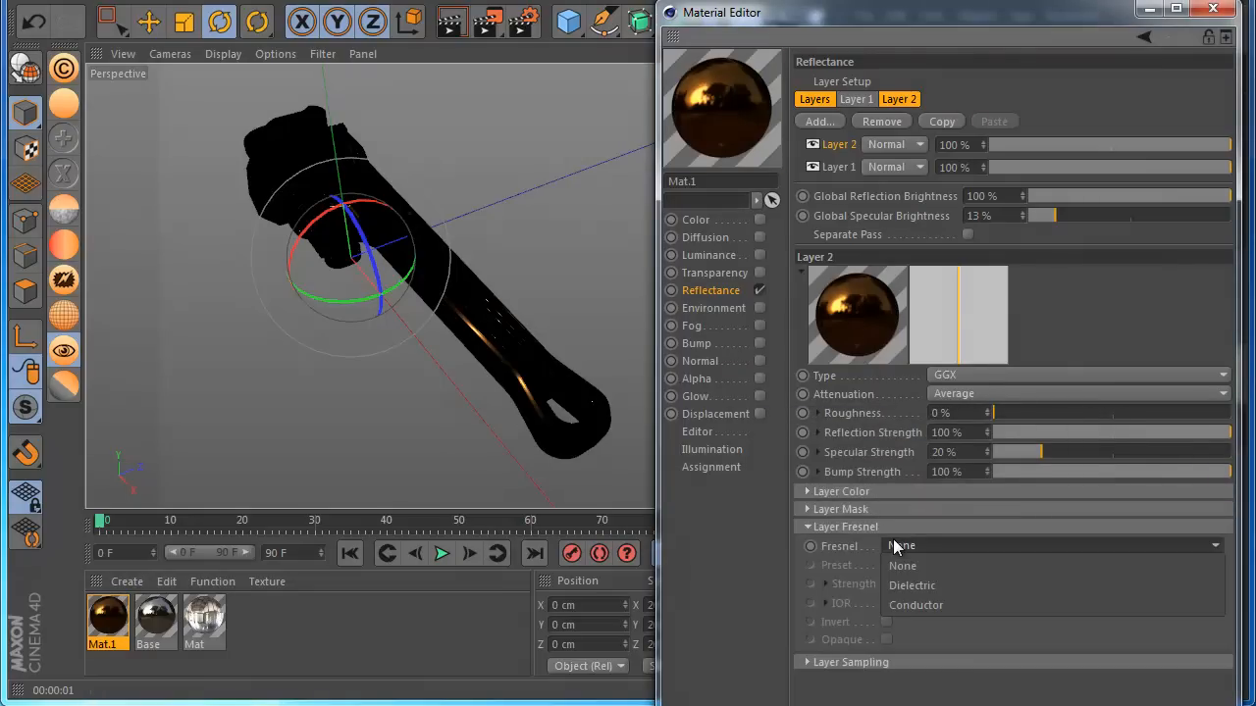
click(911, 586)
click(921, 567)
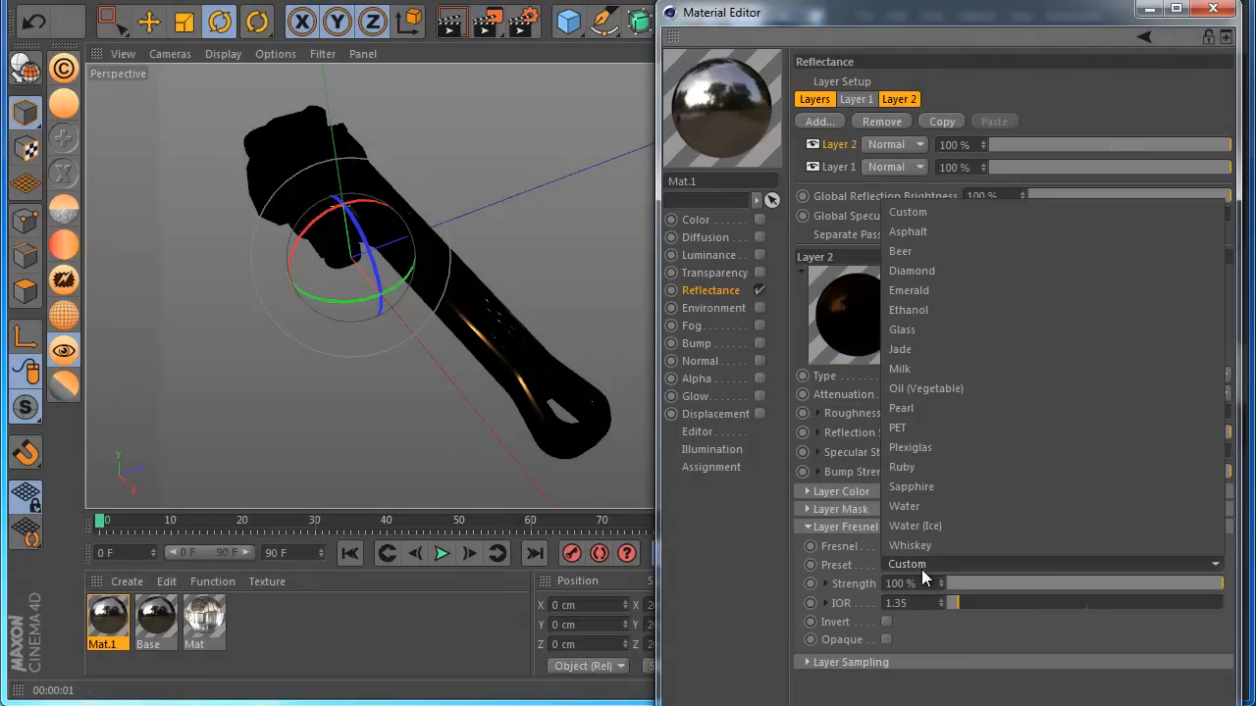
click(921, 391)
click(844, 527)
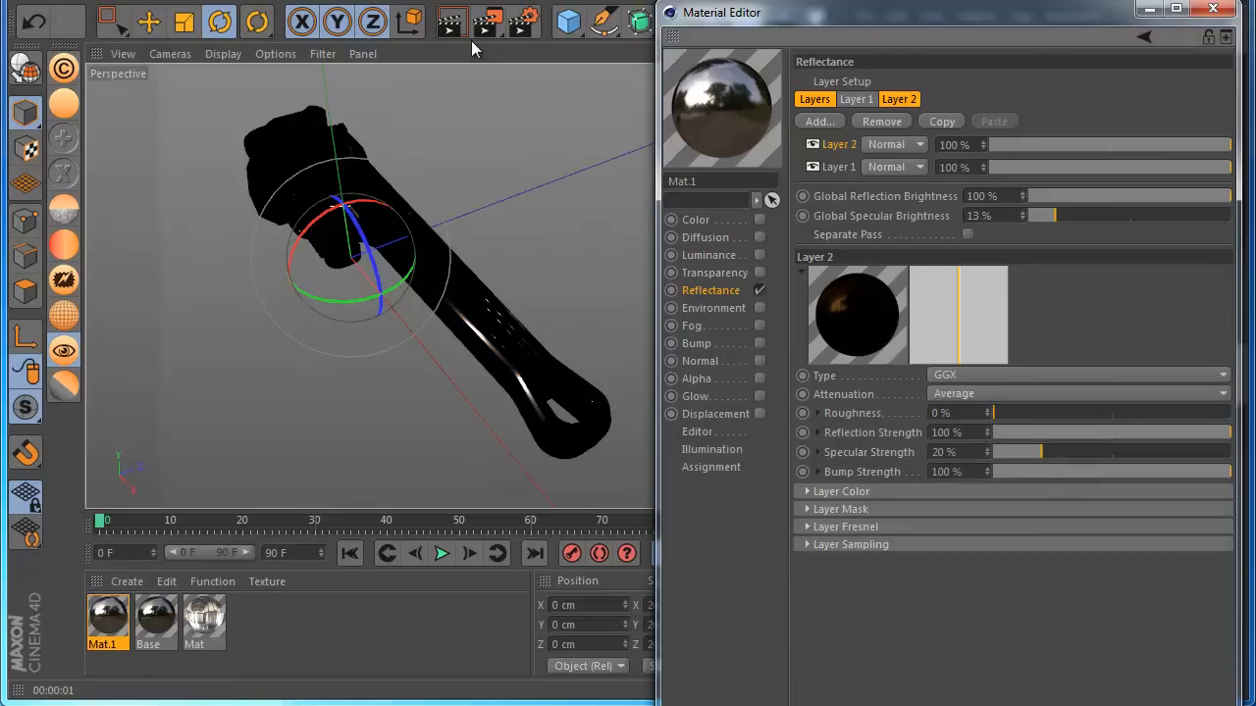
click(450, 25)
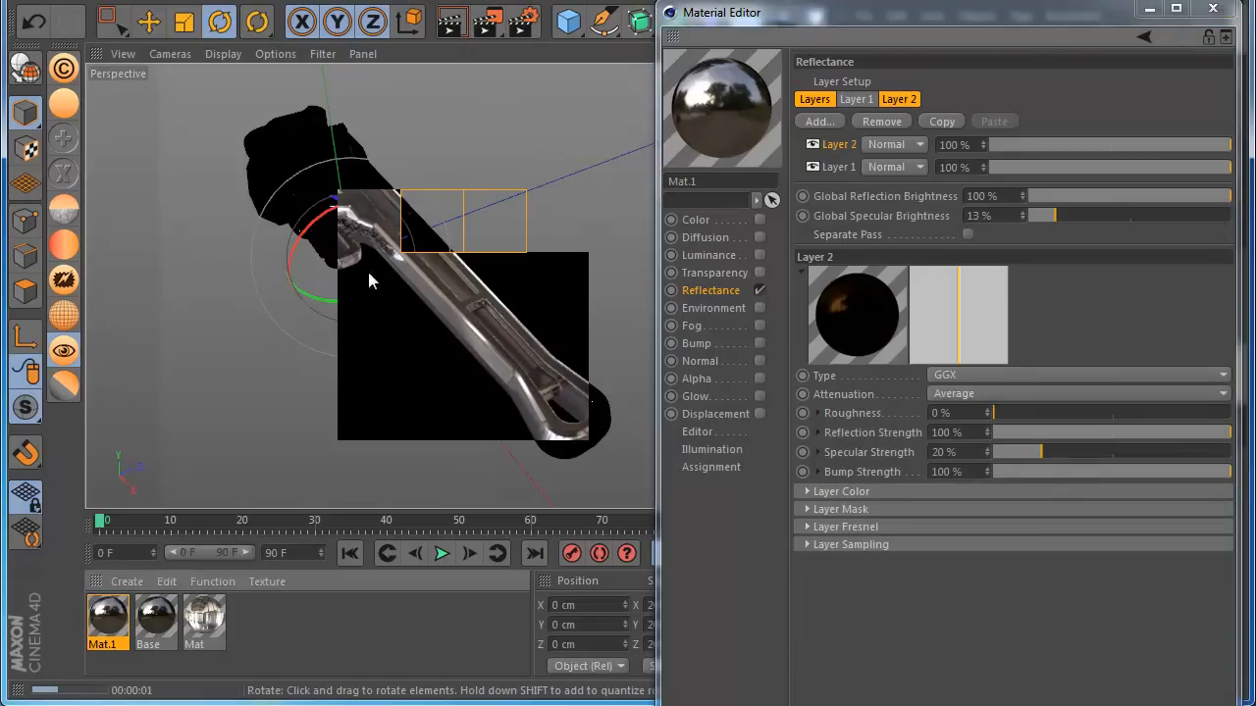
Rename reflectance Layer 2 to "oil" and Layer 1 to "metal", and select the oil layer
click(837, 167)
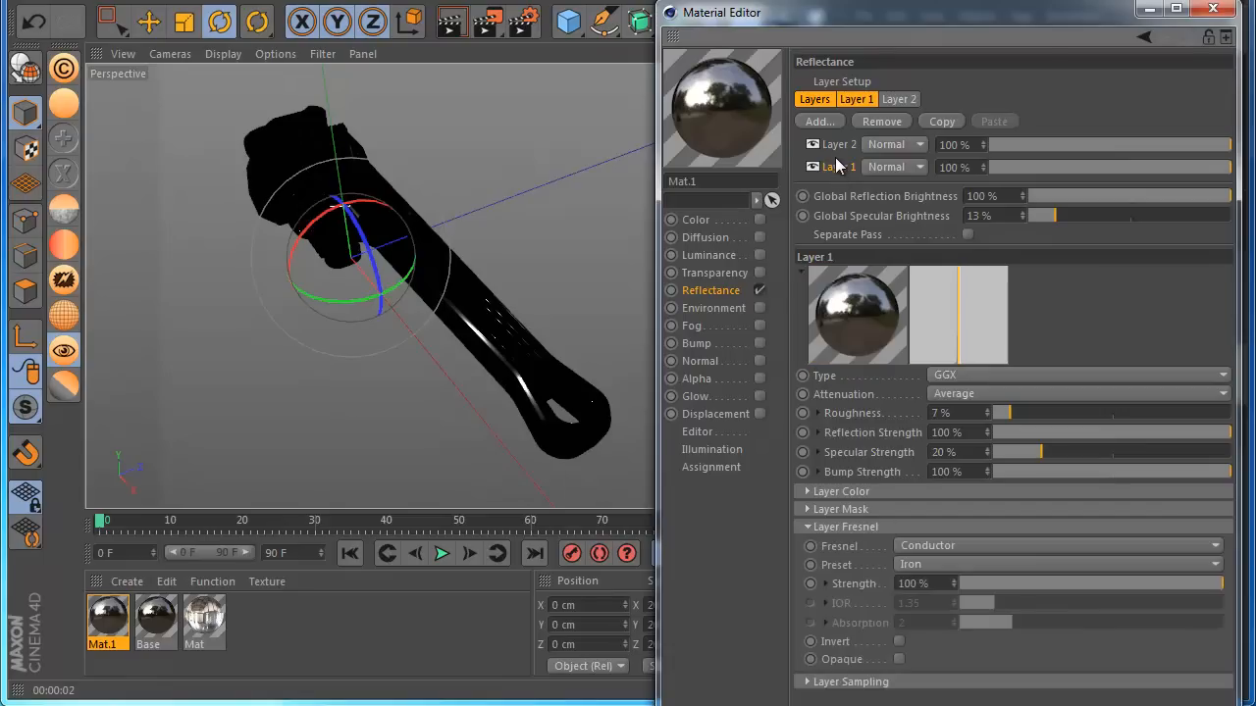
click(835, 153)
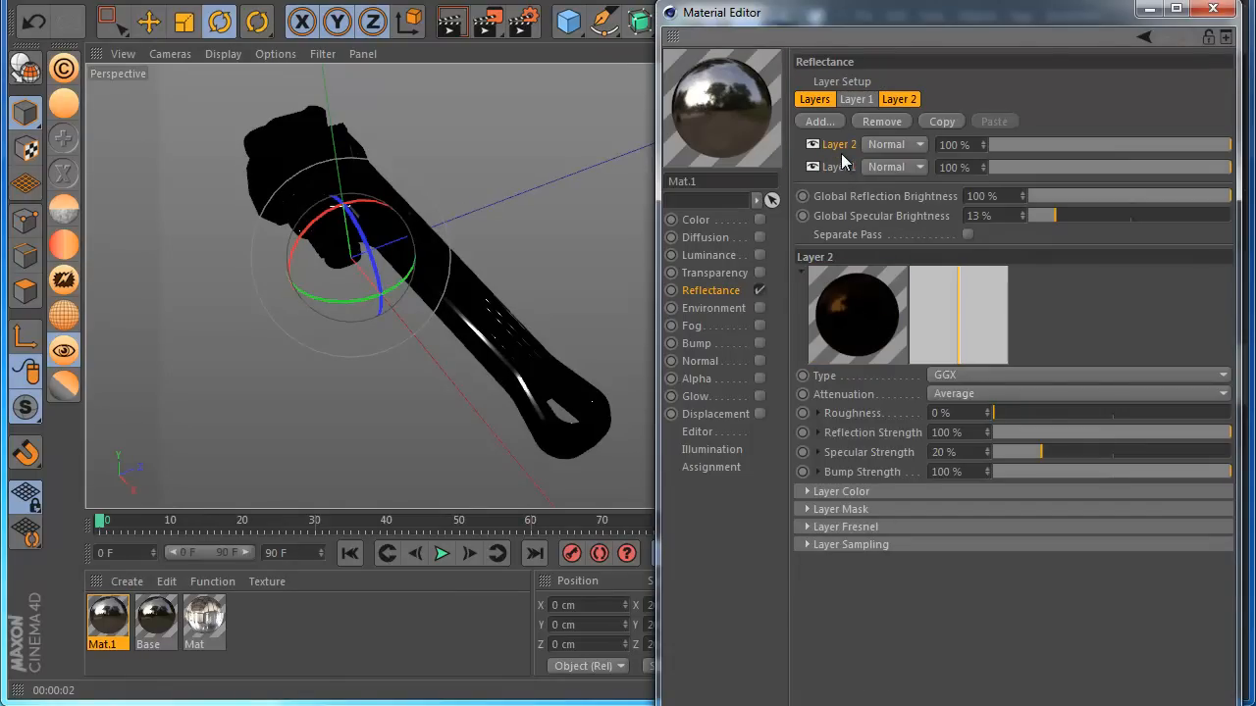
double_click(841, 153)
text(c)
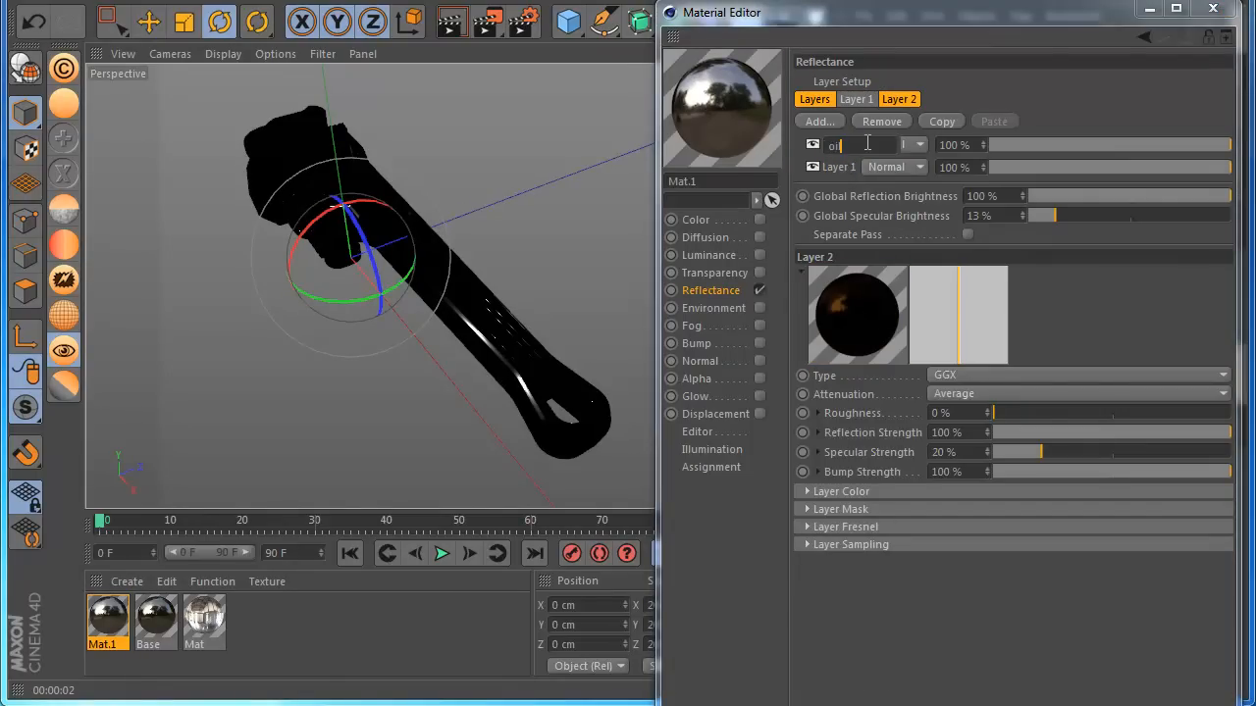
double_click(836, 169)
text(metal)
key(Return)
click(836, 147)
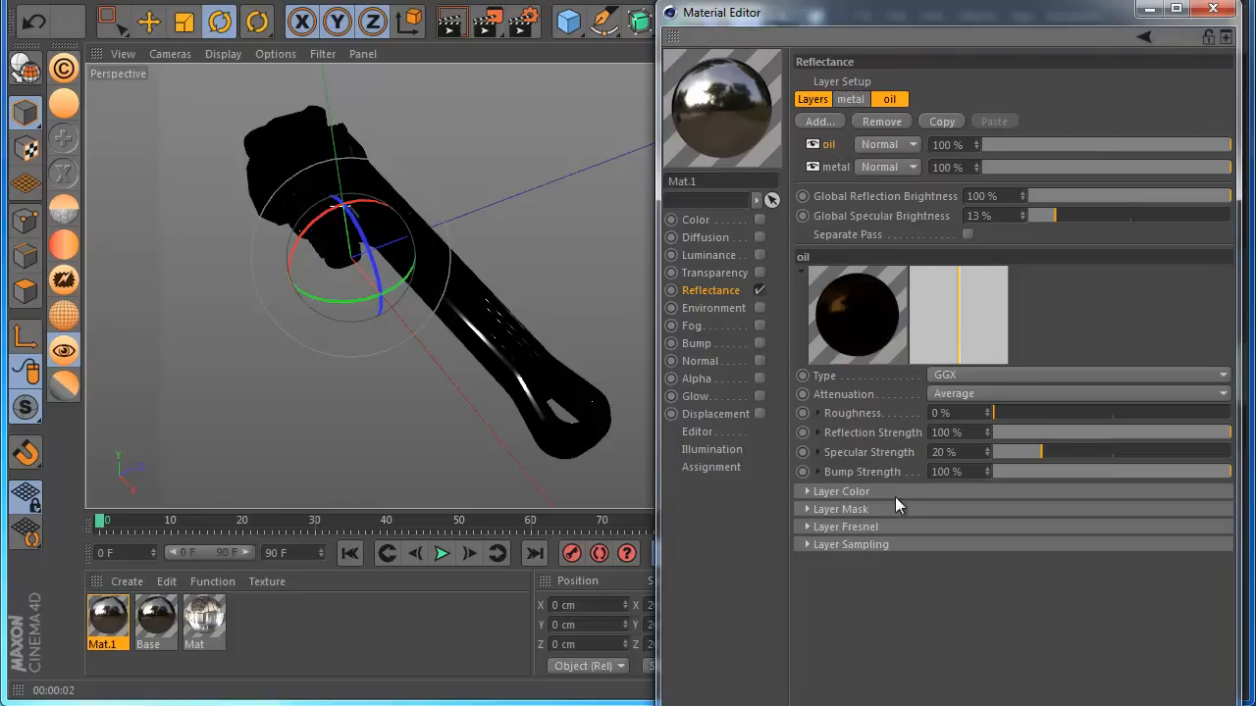
Hide the metal layer and preview the wrench with only the oil layer
click(886, 529)
click(813, 167)
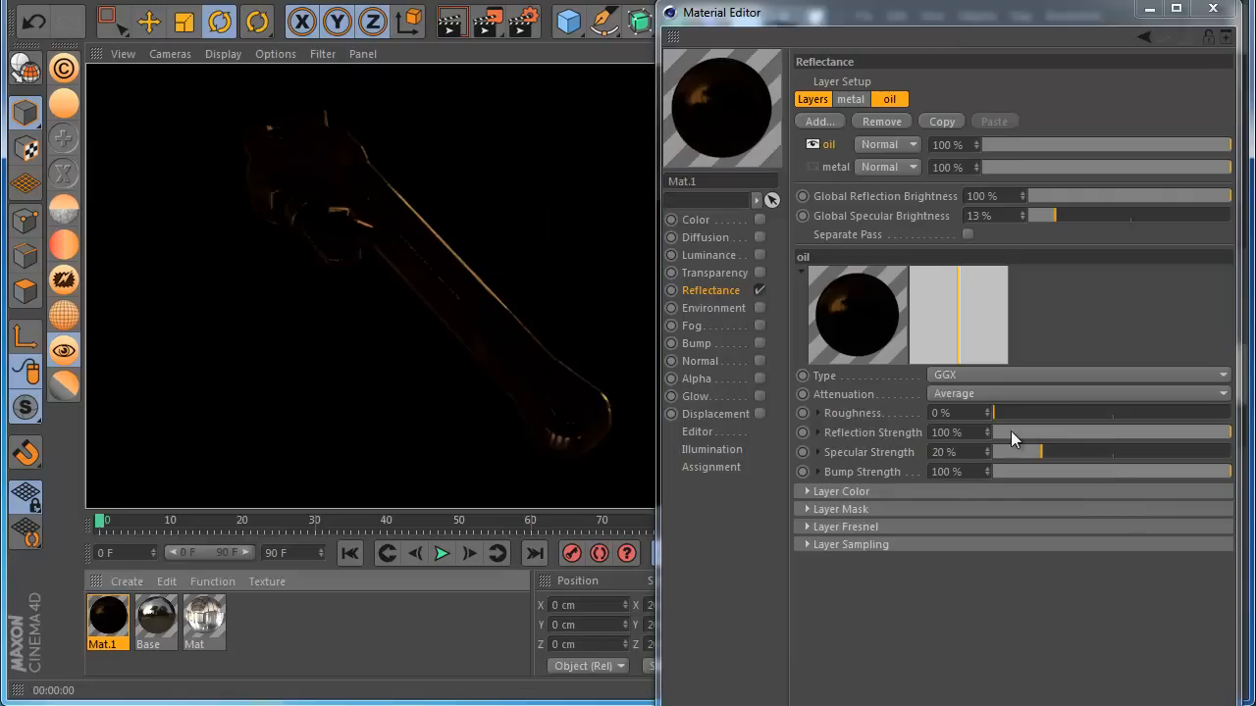
click(422, 393)
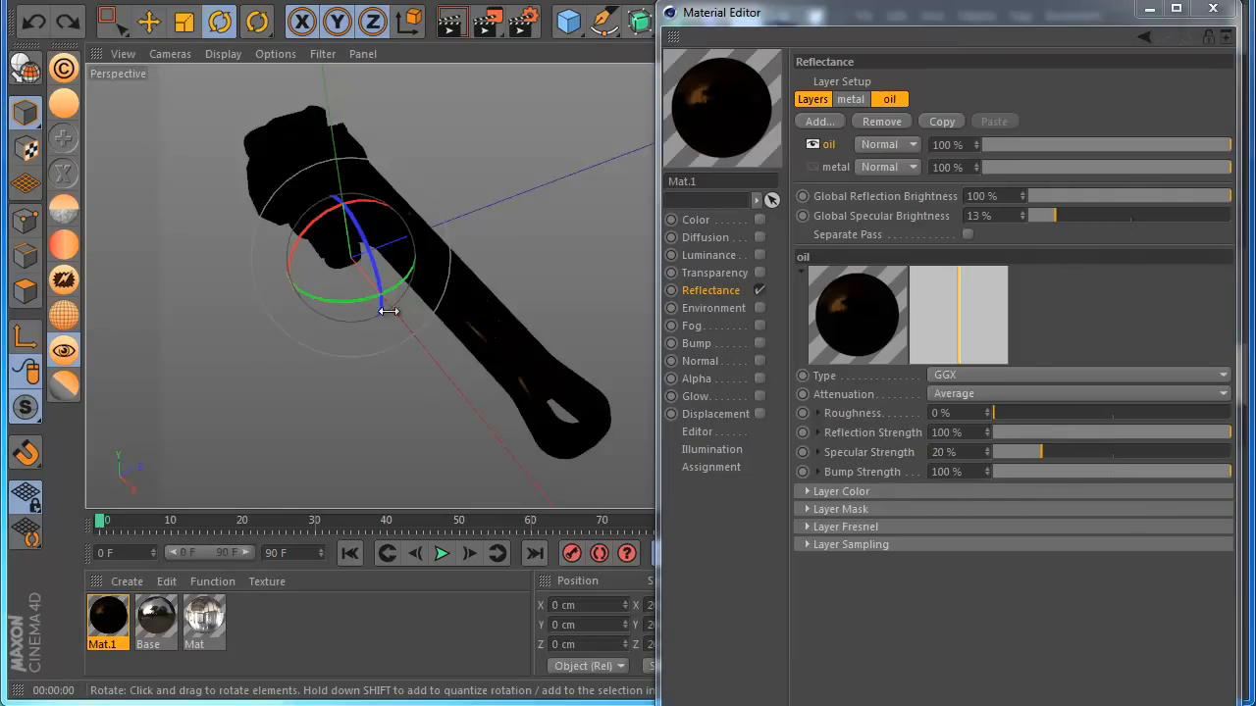
Set the oil layer's Fresnel strength to 50 % and render a preview of the wrench
click(875, 528)
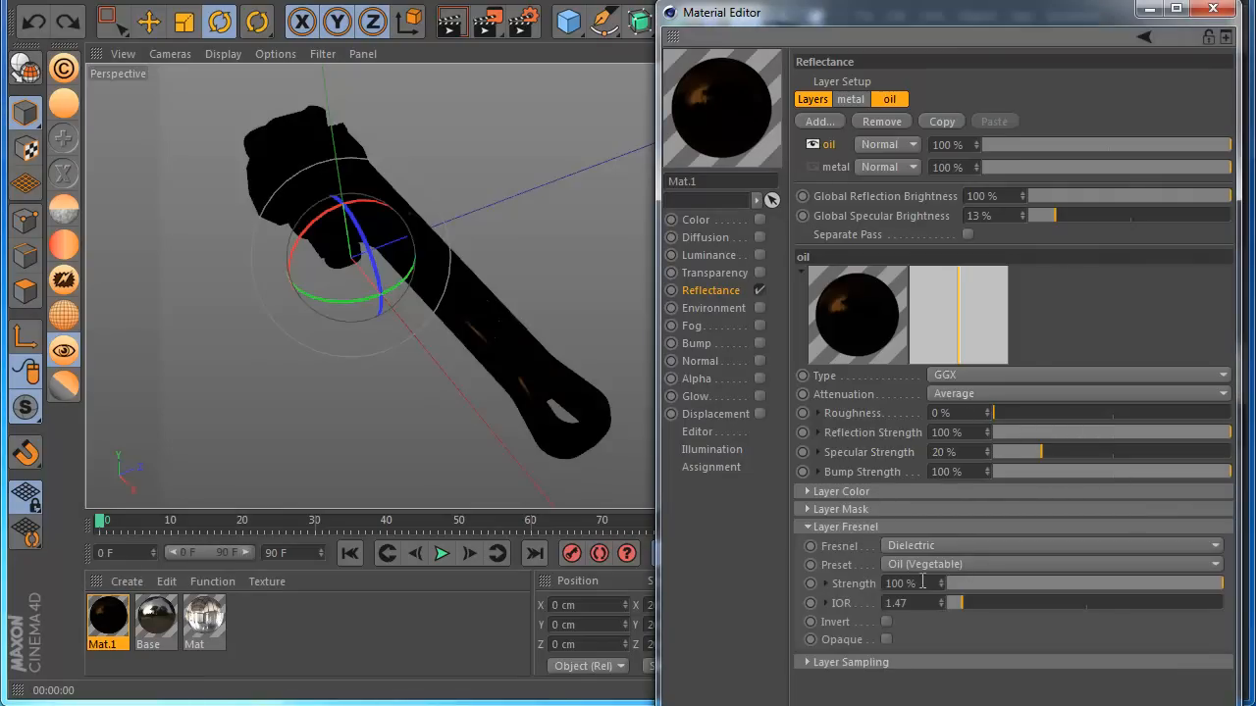
double_click(907, 584)
text(50)
key(Return)
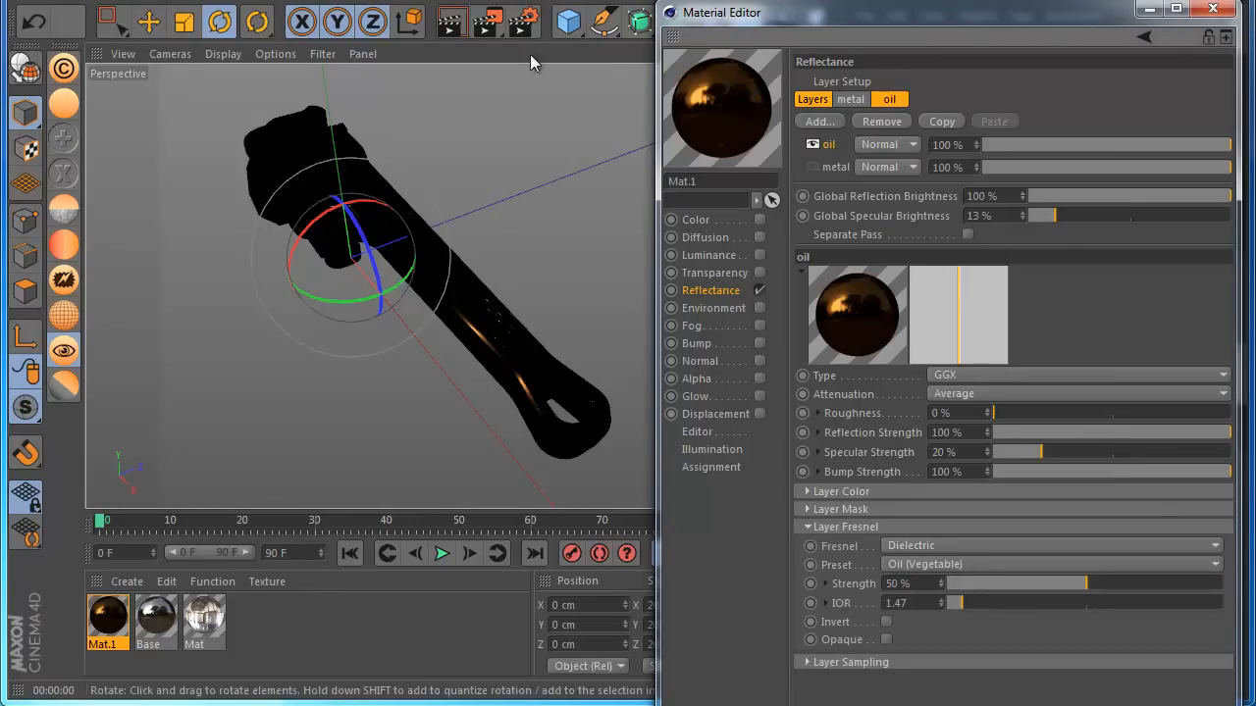
click(454, 23)
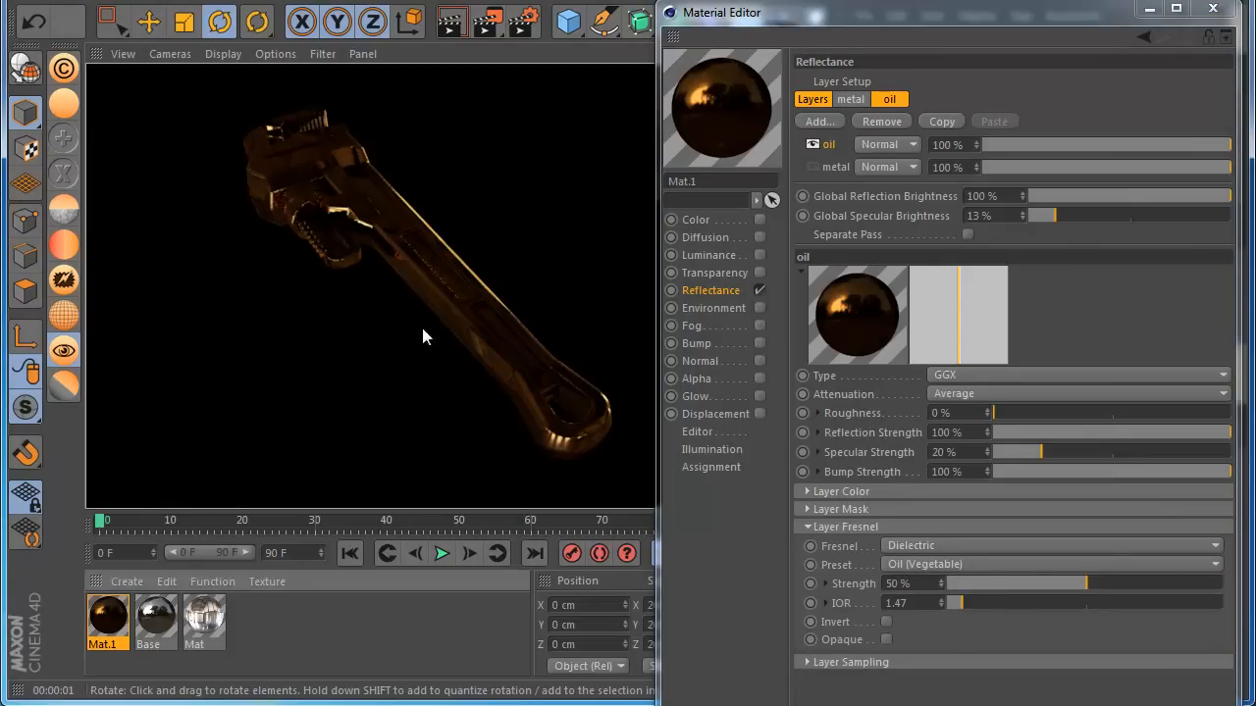
Turn the metal layer back on and move it above the oil layer
click(812, 166)
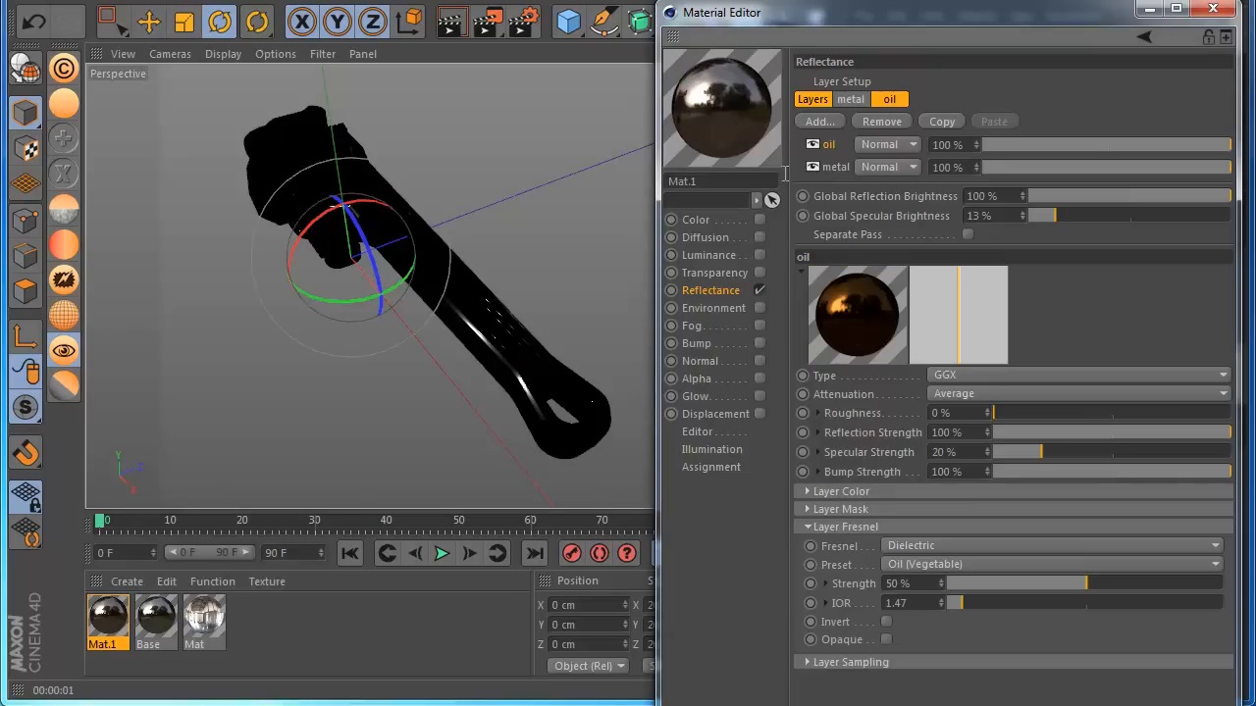
click(833, 170)
drag(833, 170, 833, 143)
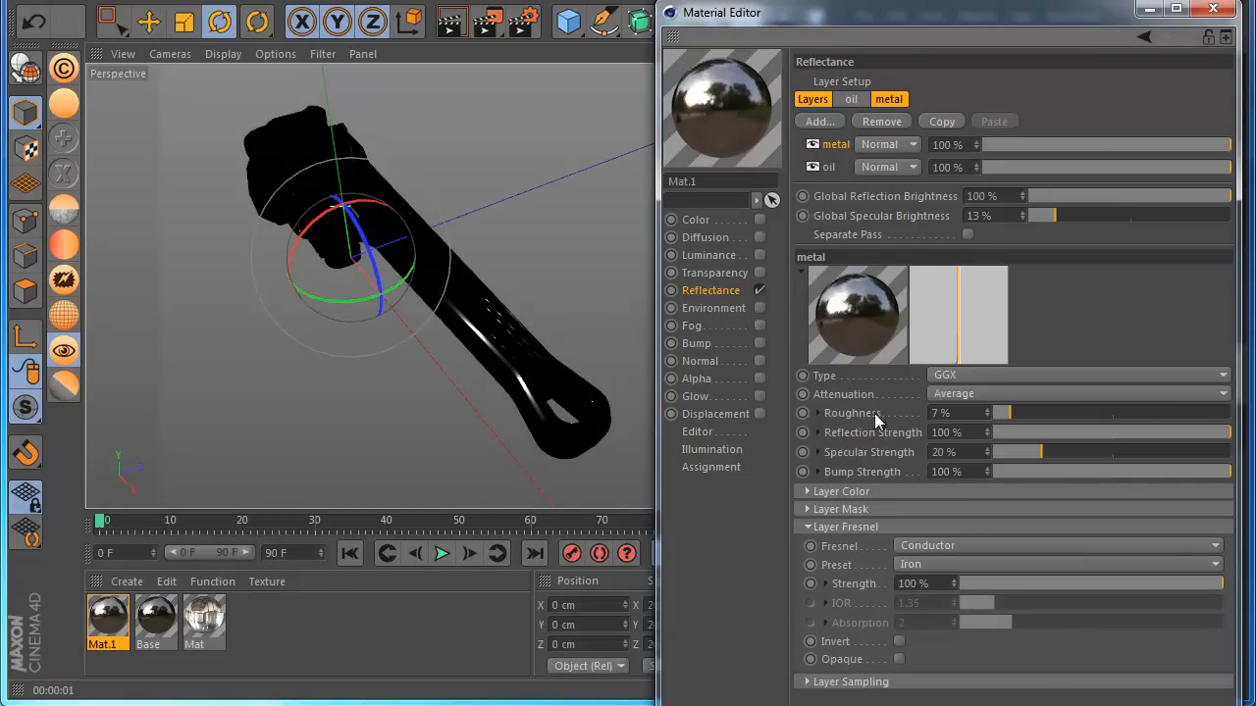
Load a Vertex Map shader as the texture of the metal layer's mask
click(845, 526)
click(855, 511)
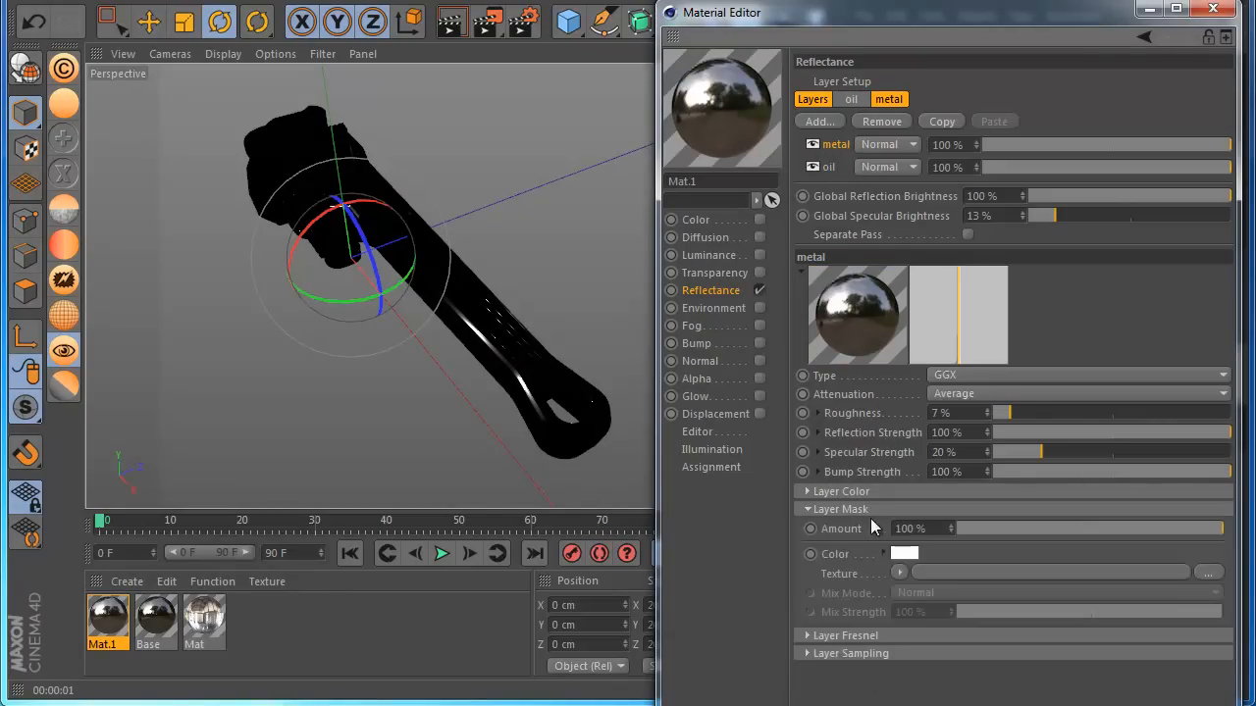
click(899, 575)
mouse_move(959, 475)
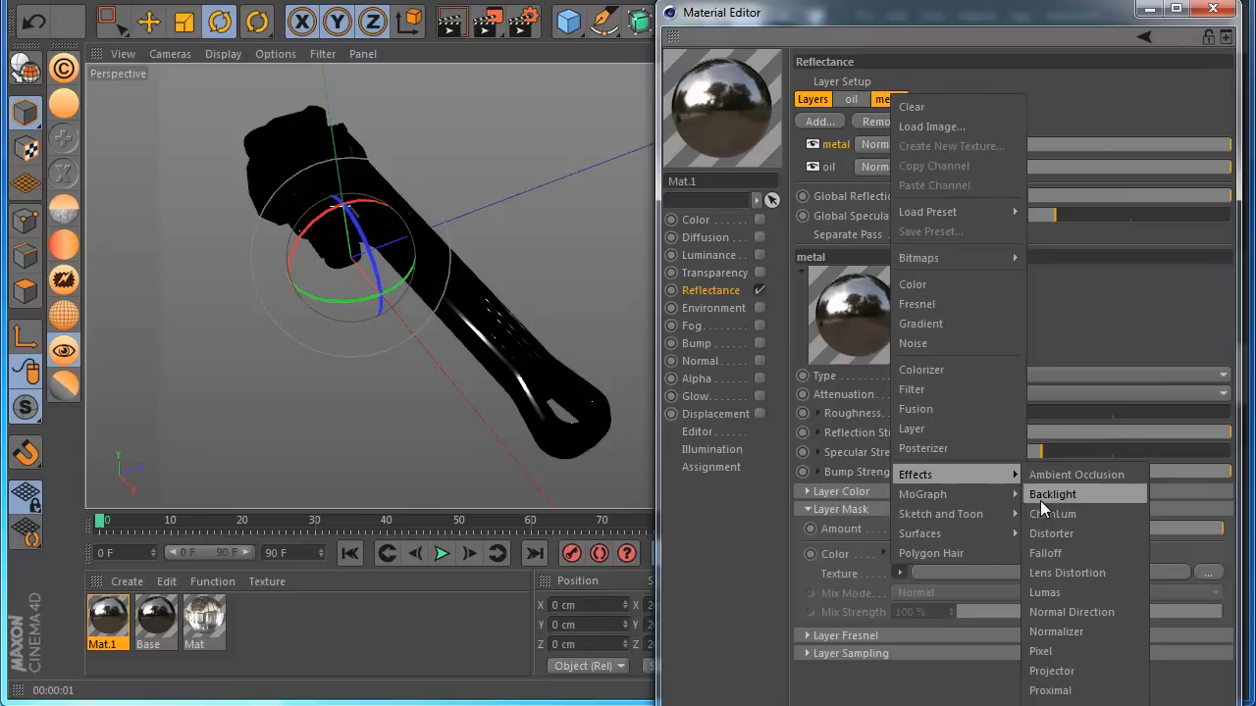
click(1055, 704)
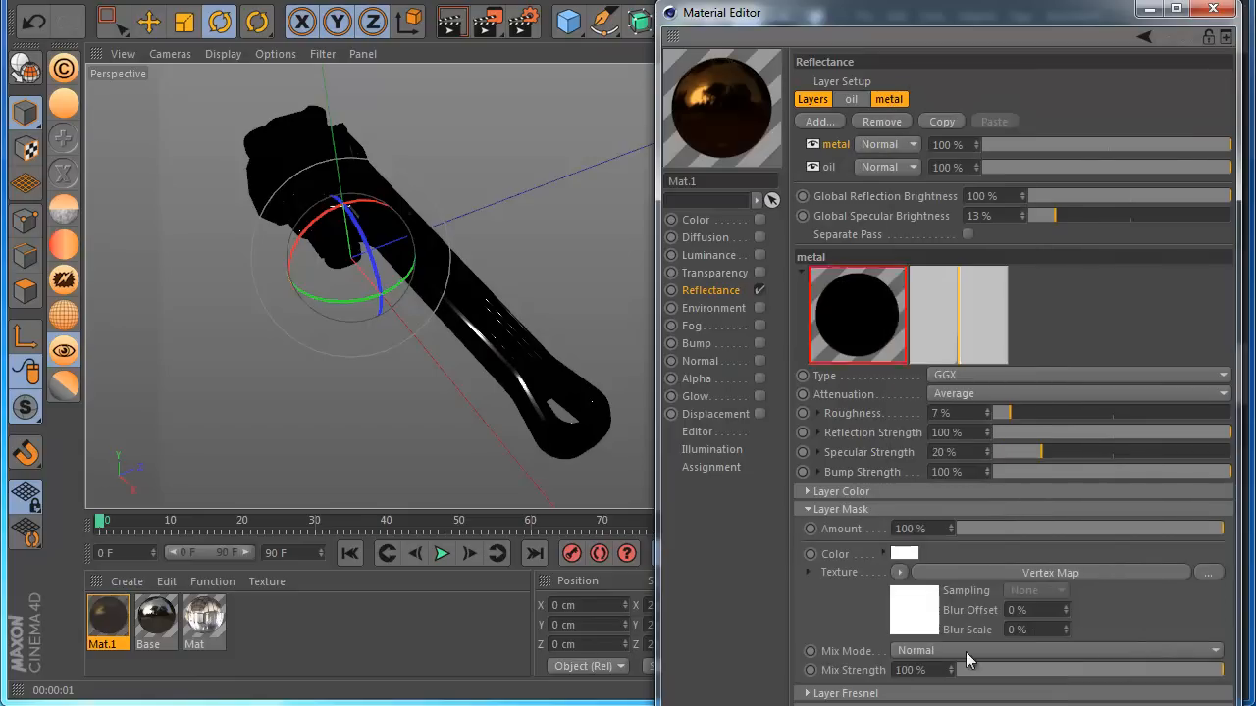
Link Model's NitroVertexReplace vertex map tag to the mask's Vertex Map shader
click(976, 568)
drag(942, 14, 932, 136)
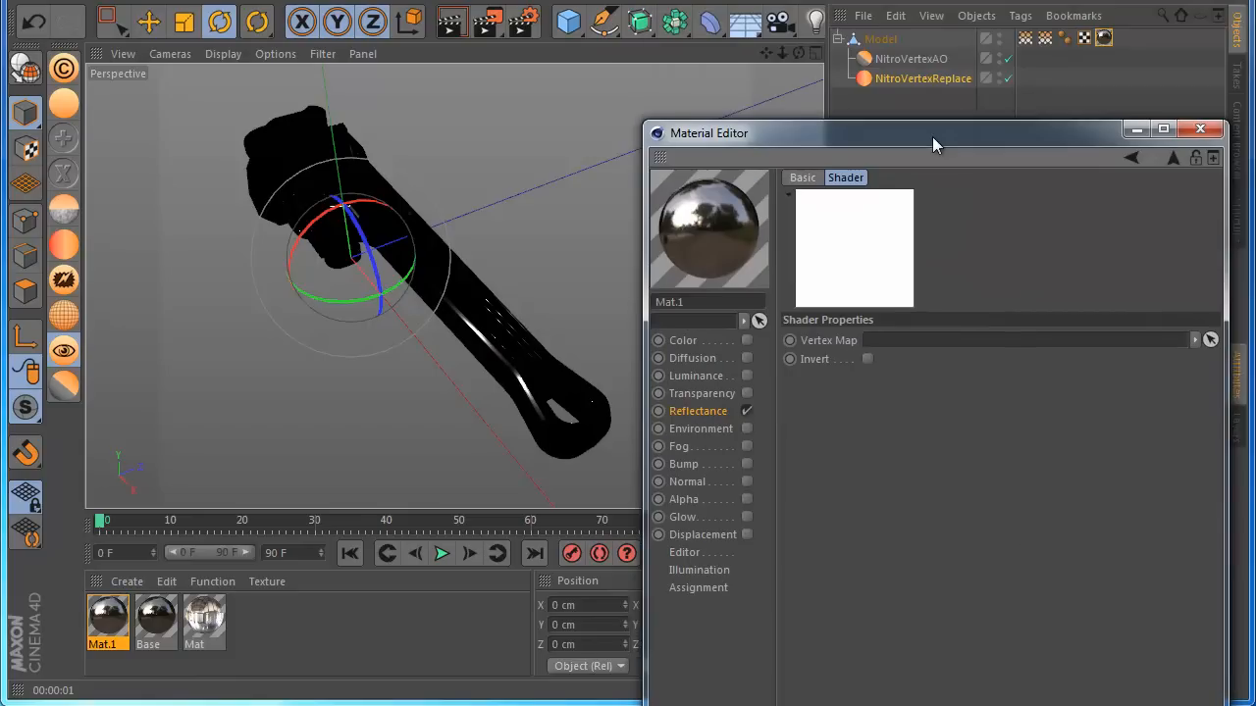
drag(1025, 38, 905, 343)
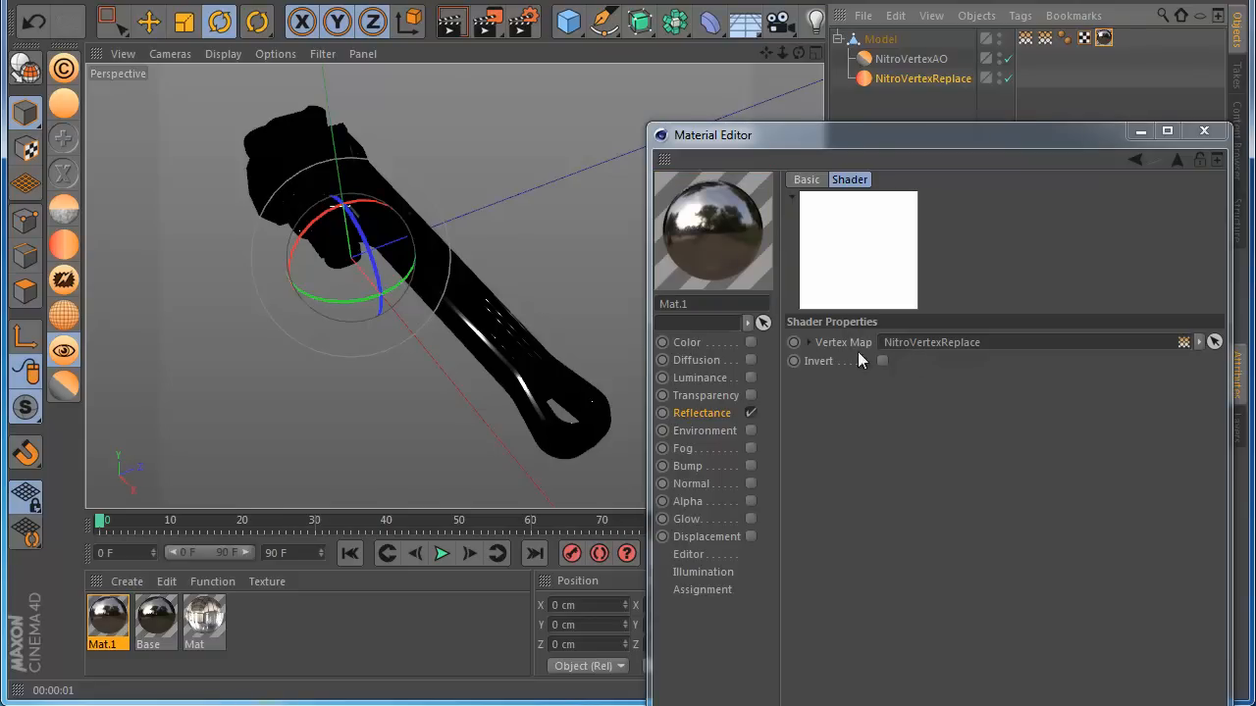
Render a preview of the whole wrench and a close-up of its jaw to examine the masked layers
click(451, 28)
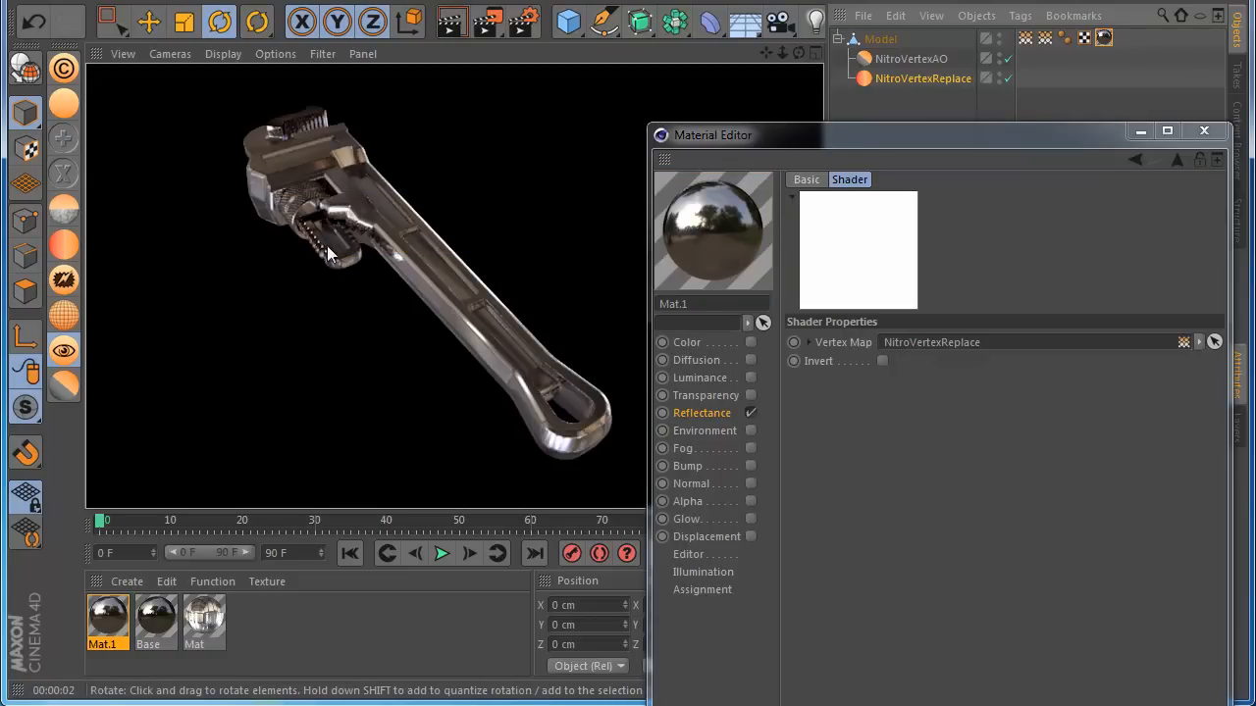
alt+right_drag(279, 165, 307, 198)
alt+drag(307, 199, 407, 87)
click(448, 31)
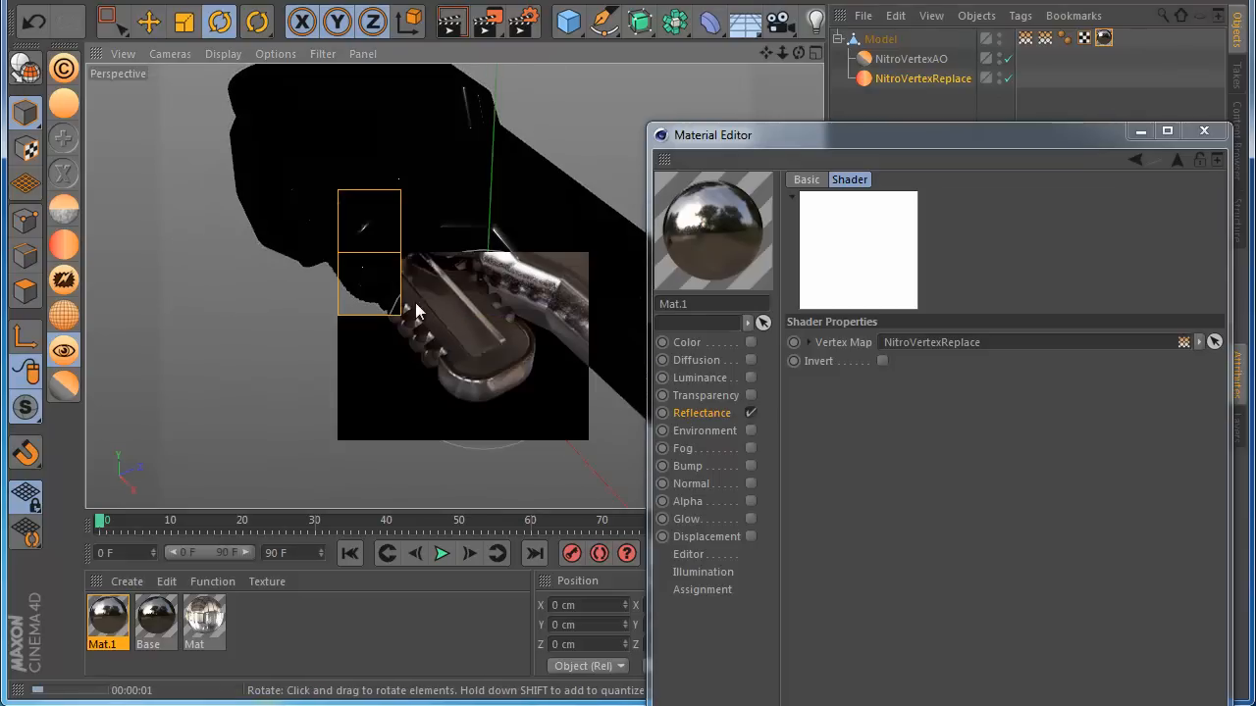
Try inverting the Vertex Map shader in the metal layer's mask and render a preview
alt+drag(397, 275, 283, 281)
click(882, 361)
click(460, 32)
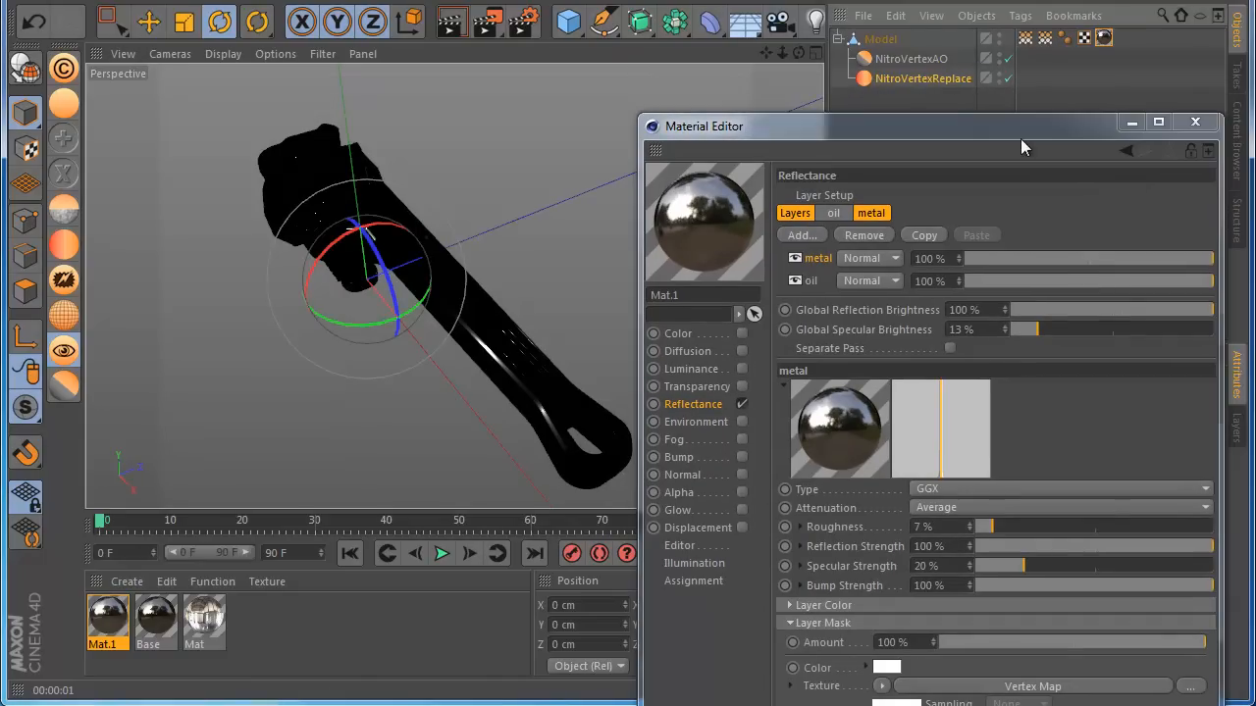
Bend NitroVertexReplace's Remapper curve downward with a new point at about 0.65, 0.3 and render the wrench
click(1025, 39)
drag(1055, 129, 743, 530)
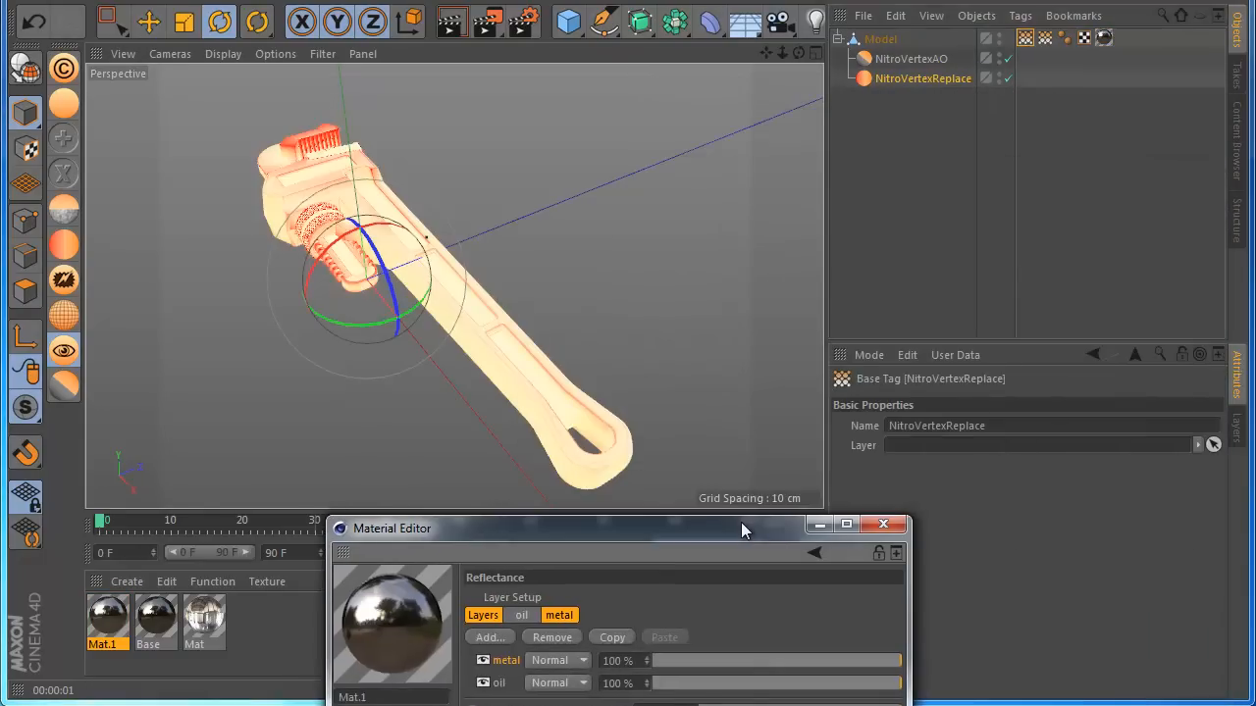
click(918, 80)
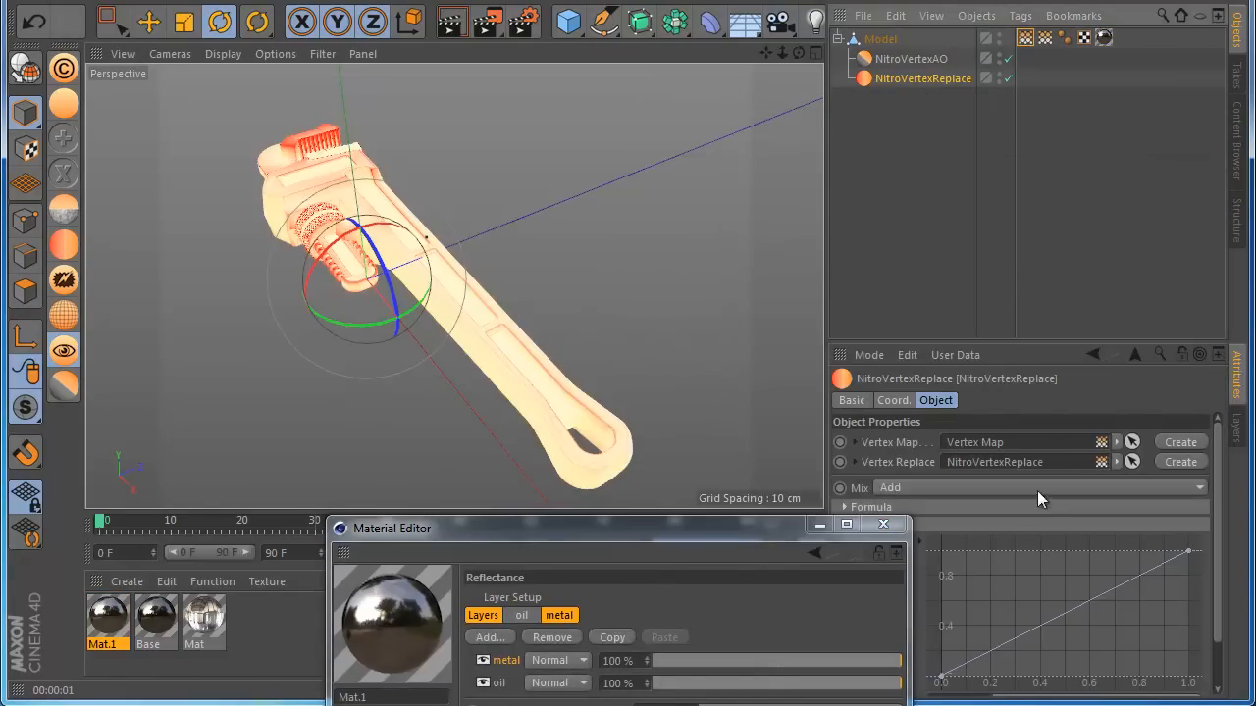
drag(792, 532, 683, 547)
mouse_move(1072, 622)
mouse_down()
mouse_move(1087, 652)
mouse_move(1113, 663)
mouse_move(1102, 639)
mouse_up()
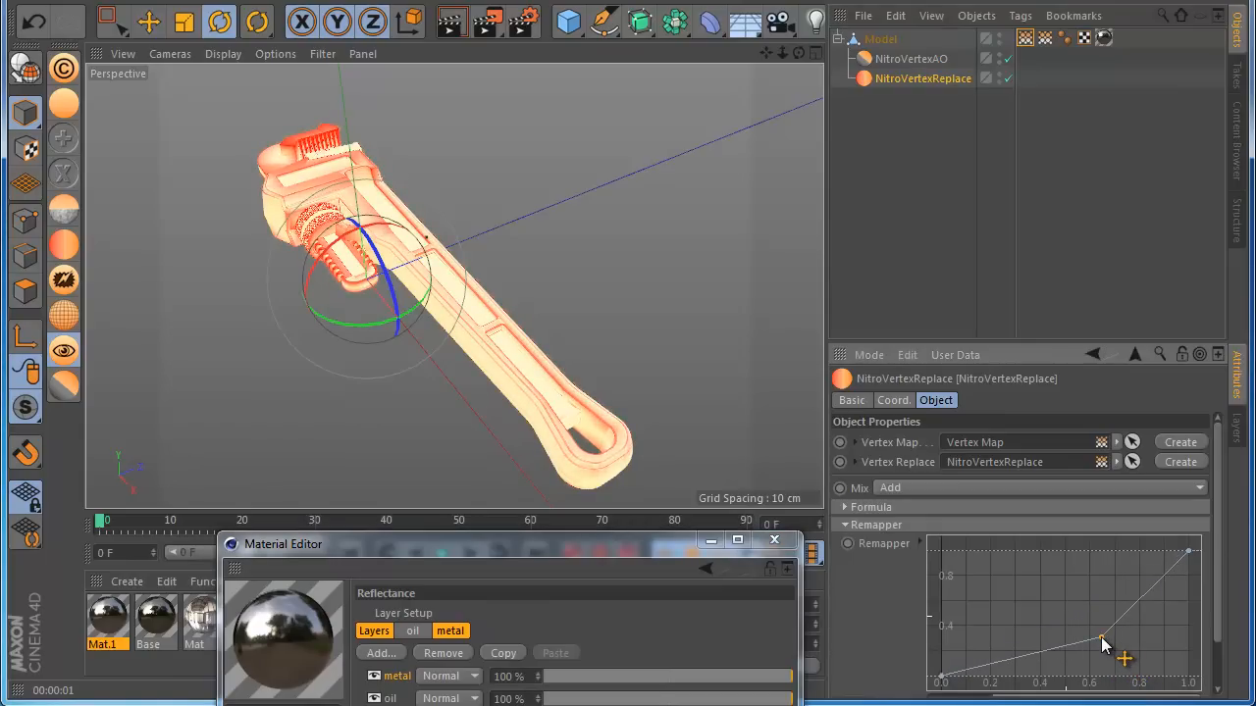
key(ctrl+r)
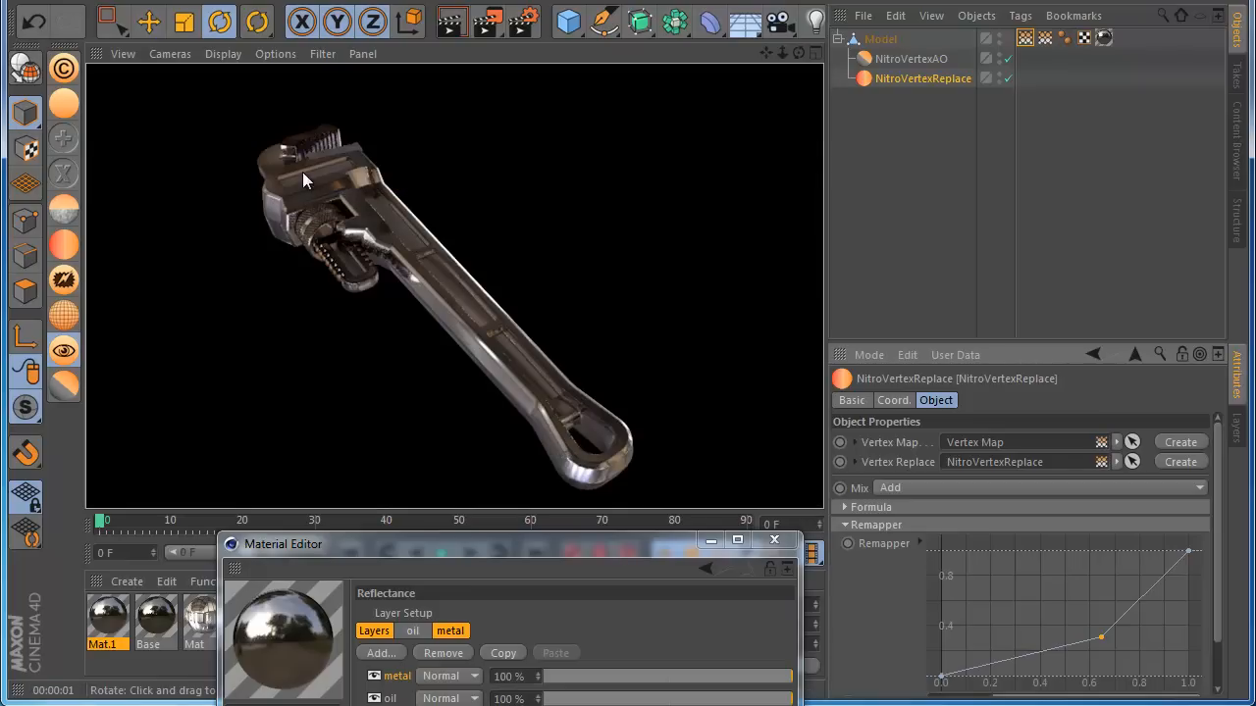
Wrap the metal mask's Vertex Map in a Fusion shader and load Noise into its Blend Channel
drag(603, 556, 1039, 128)
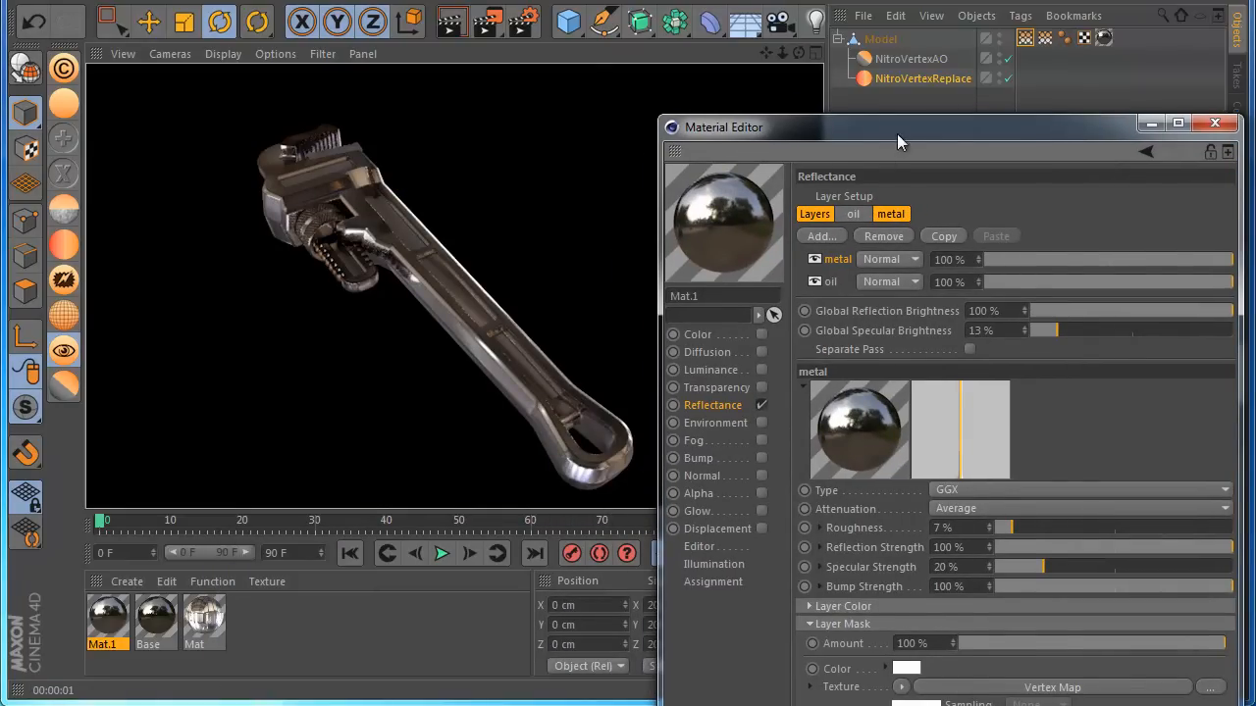
drag(896, 134, 883, 62)
click(886, 616)
click(910, 443)
click(891, 633)
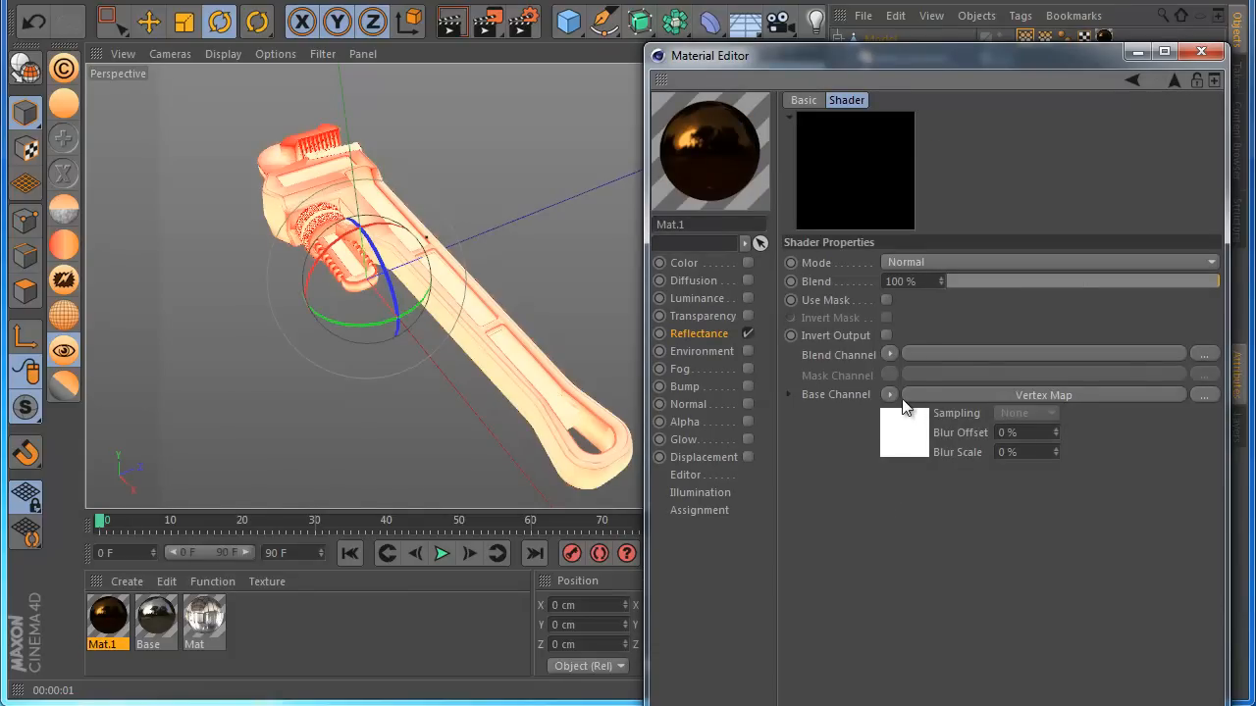
click(891, 351)
click(932, 581)
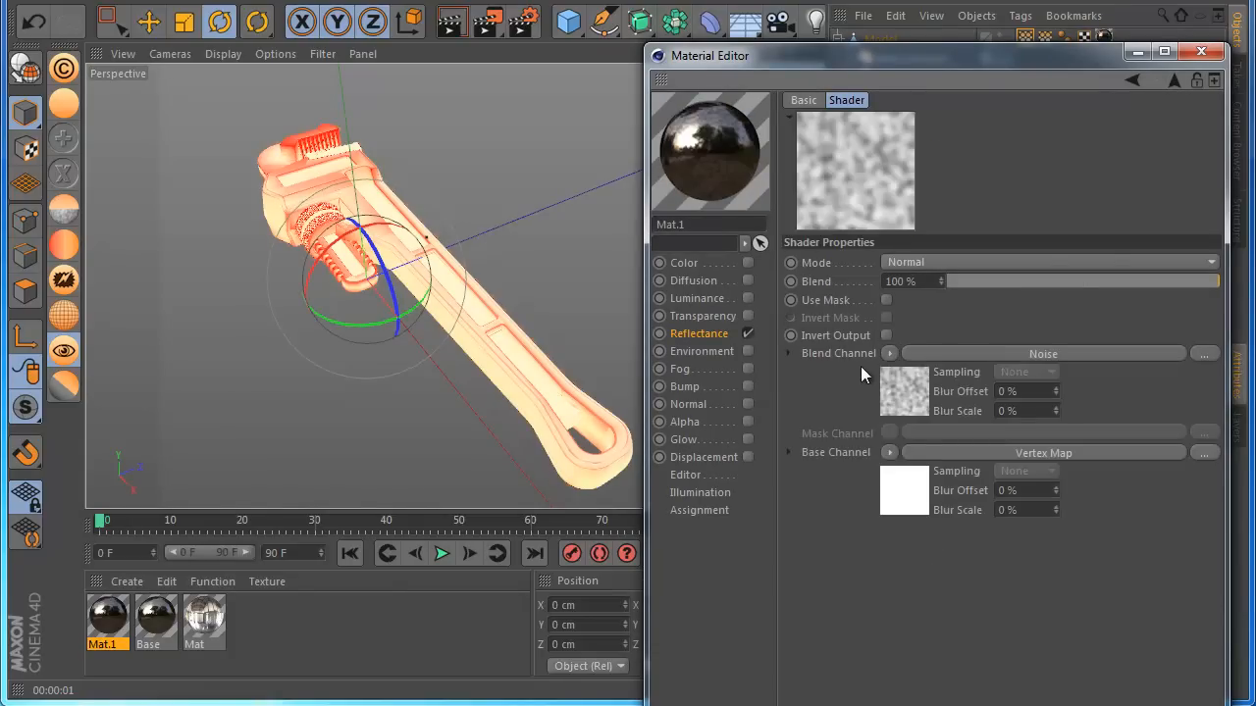
Set the Blend Channel's Noise to the Zada type with a Global Scale of 8%
click(924, 408)
click(937, 319)
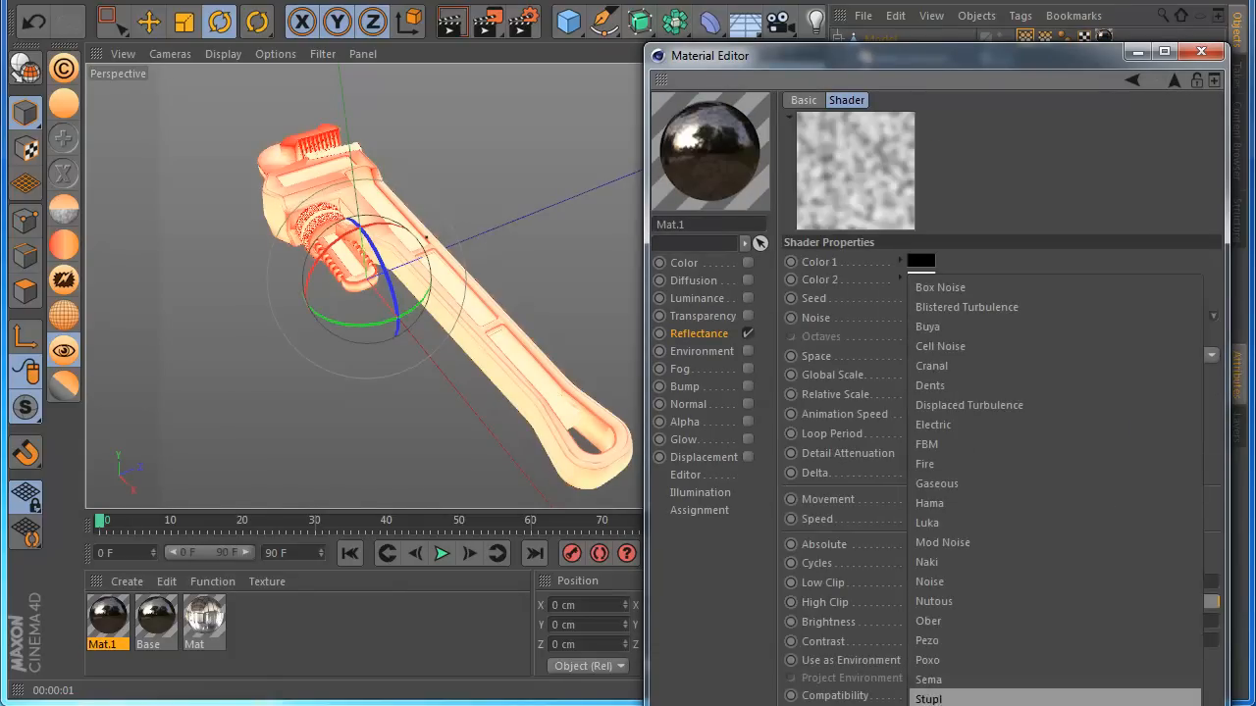
click(937, 703)
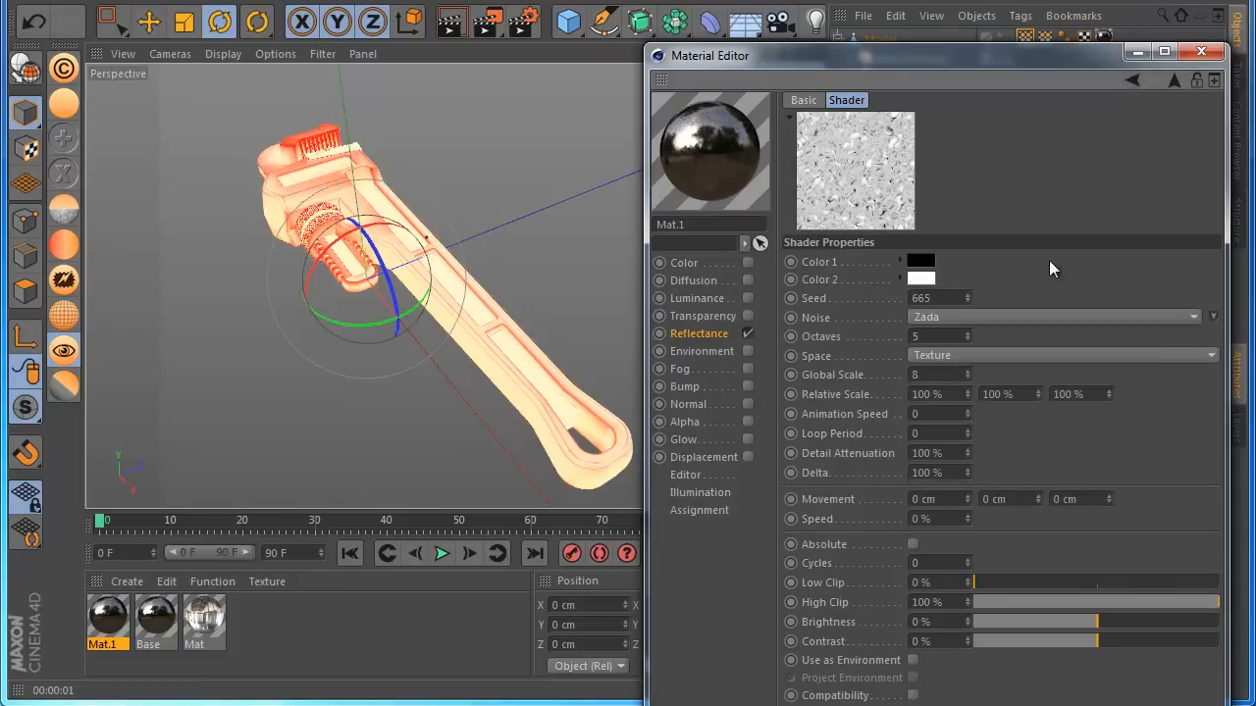
key(Return)
click(1131, 78)
Set the Fusion shader's mode to Levr with an 80% blend and render a preview of the wrench
click(943, 263)
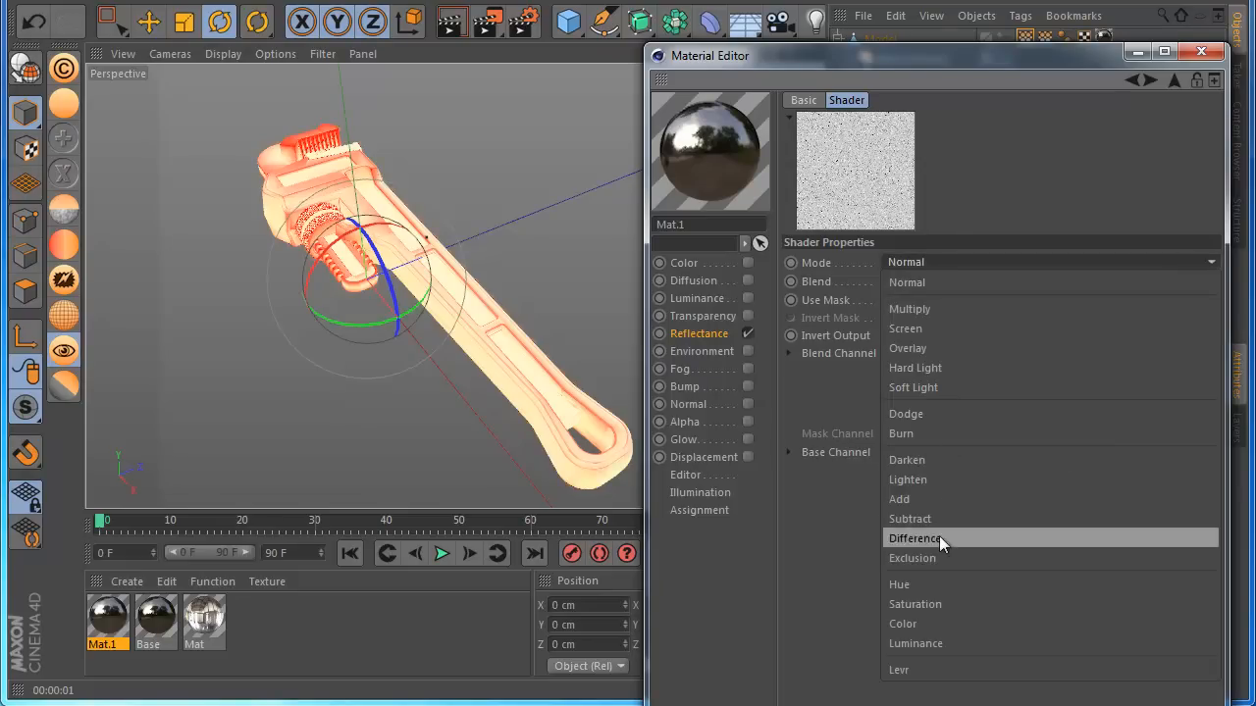
click(910, 674)
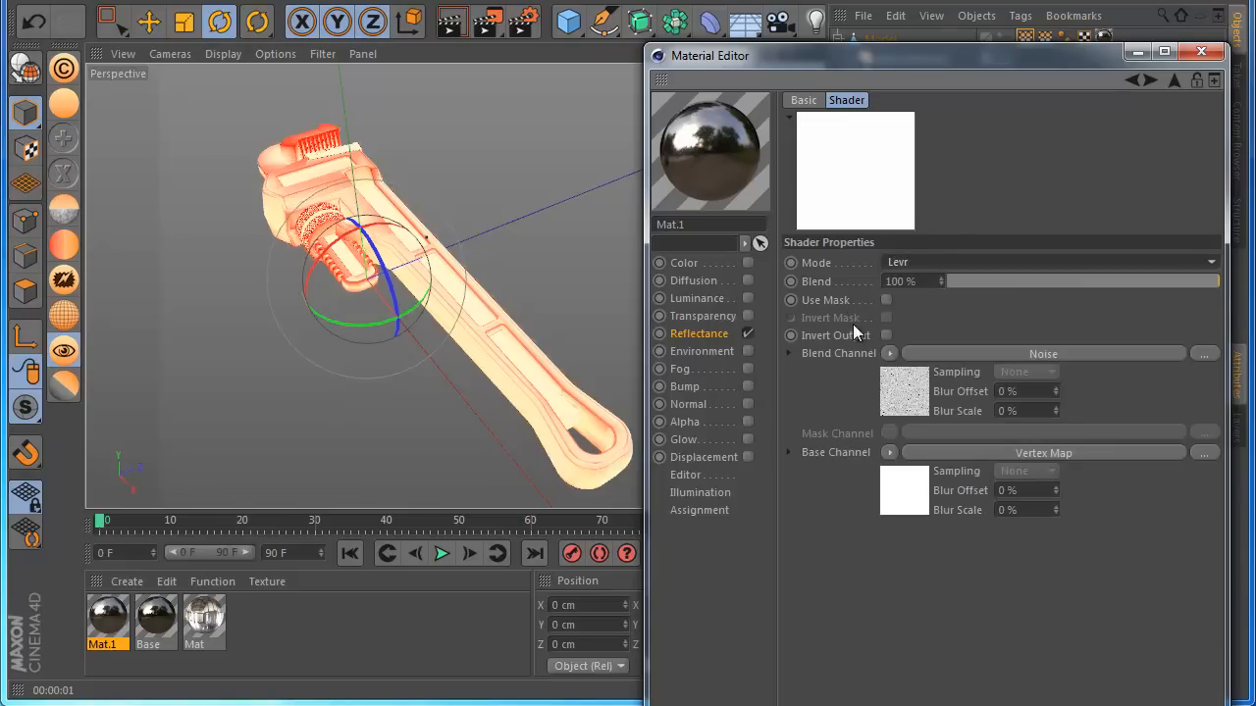
double_click(900, 281)
text(80)
key(Return)
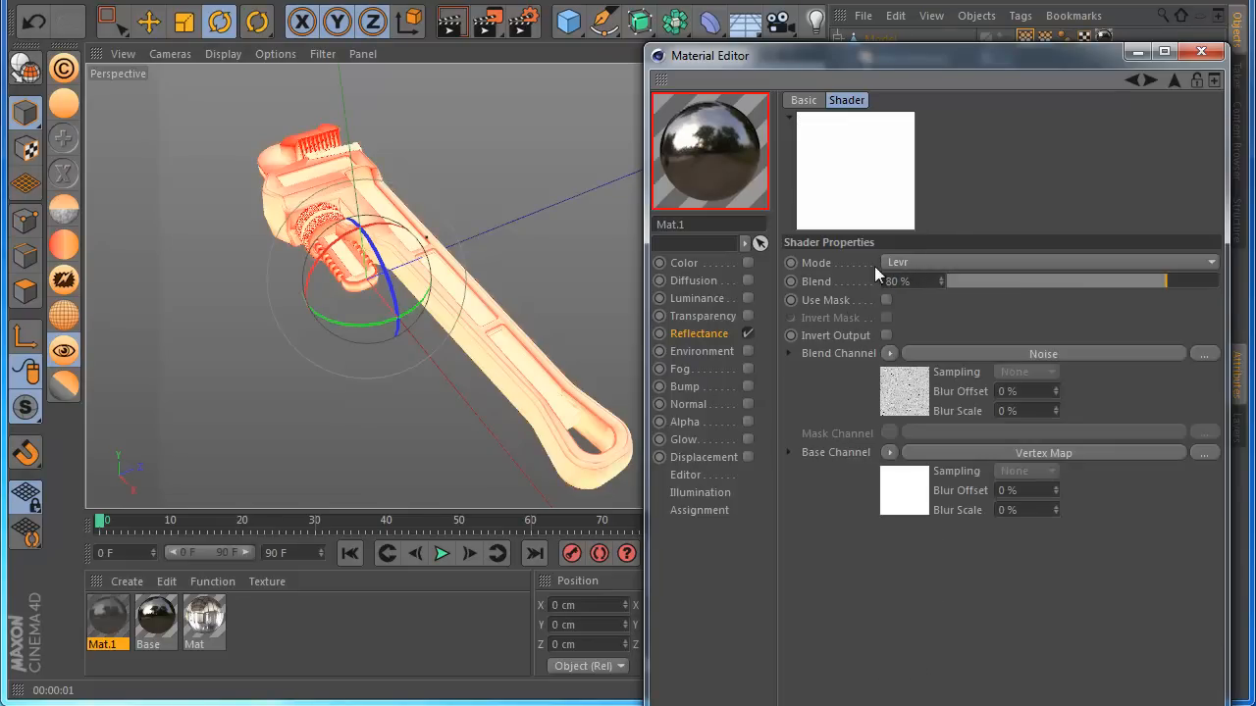
key(ctrl+r)
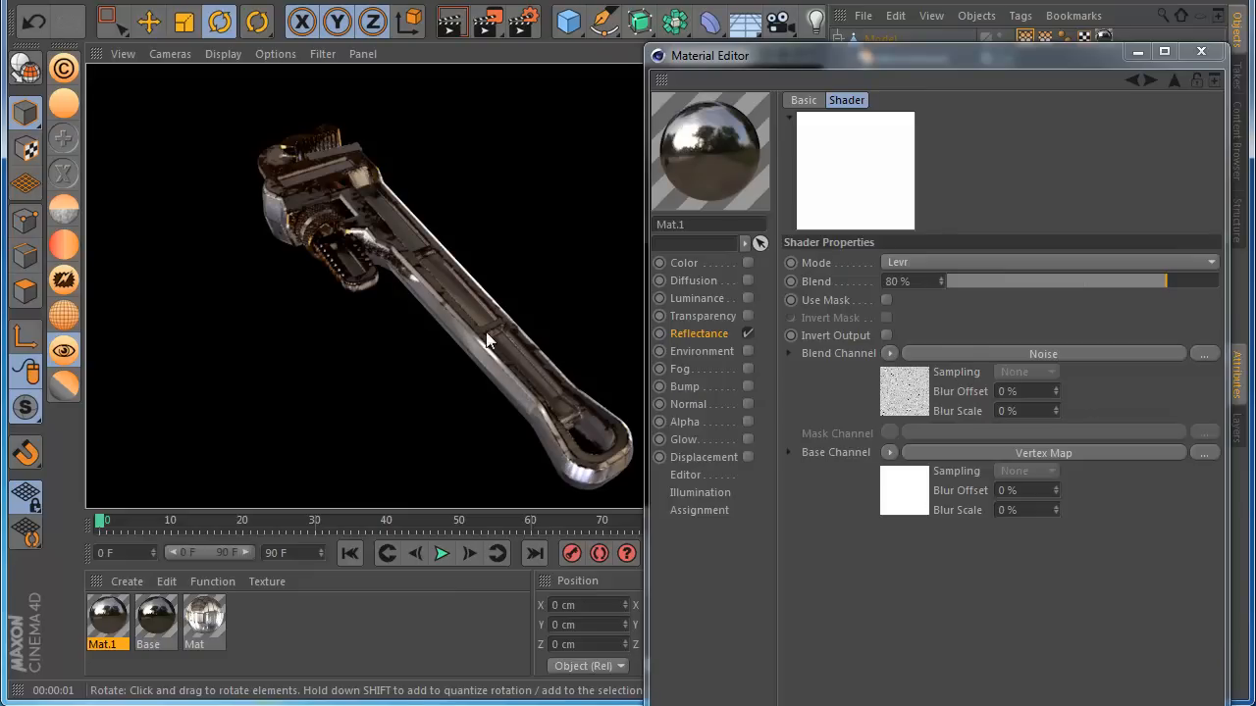
Try the Fire type for the Blend Channel's Noise, render a preview and switch back to Zada
click(922, 398)
click(938, 317)
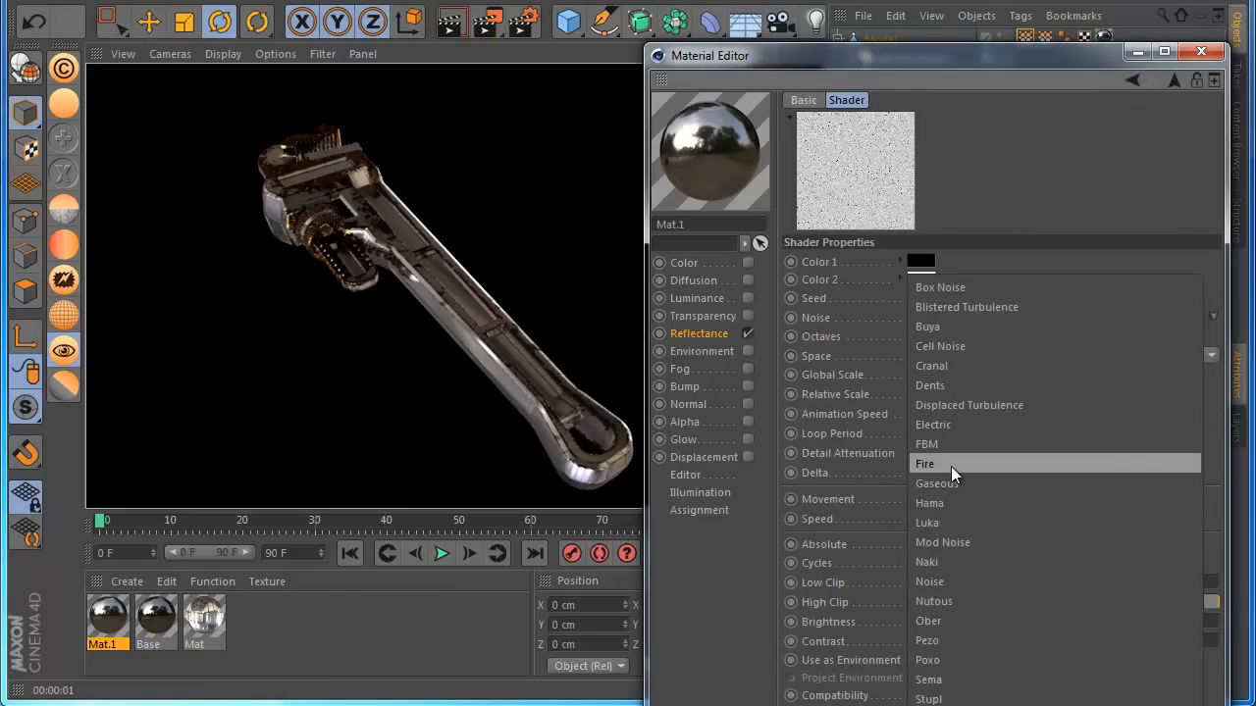
click(951, 465)
click(455, 31)
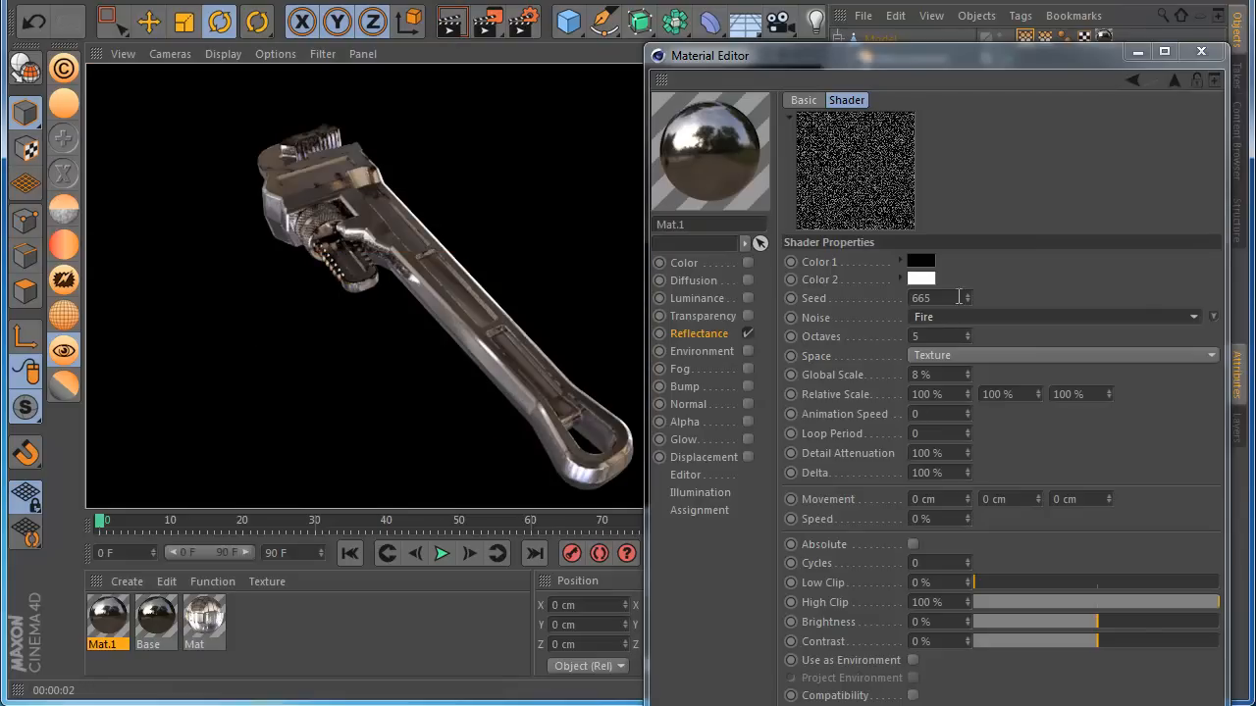
click(949, 317)
click(934, 691)
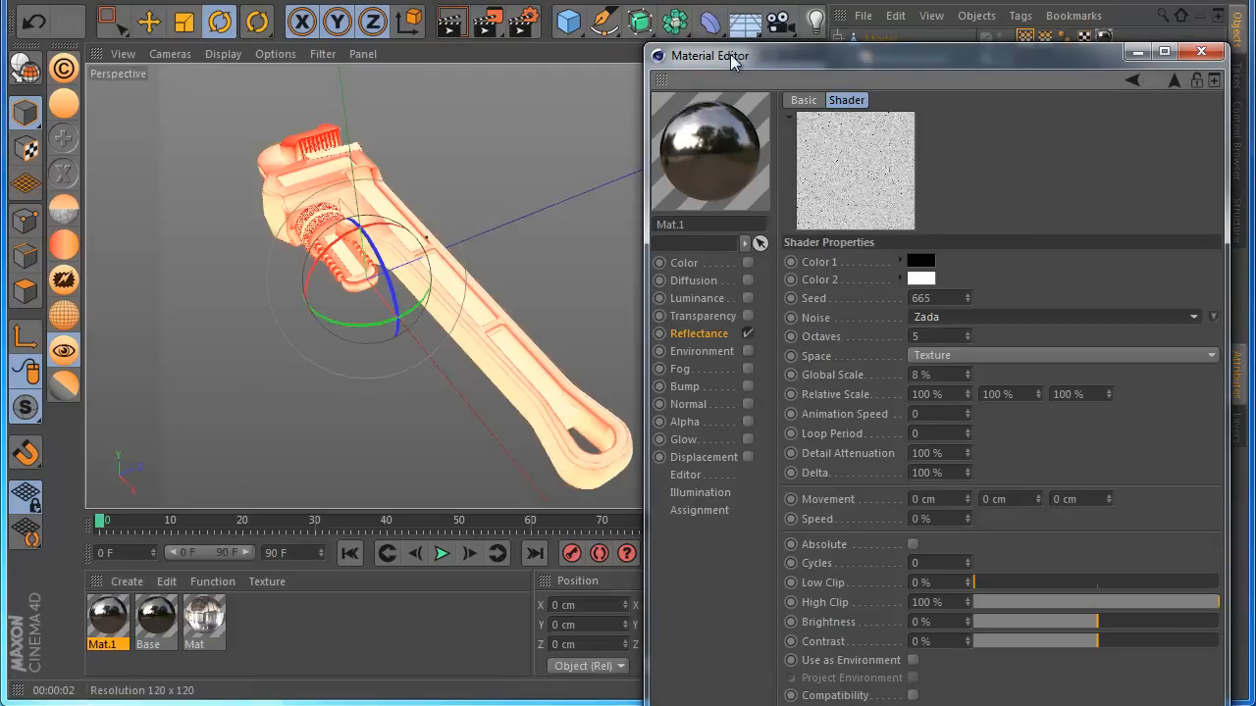
Open Magic Preview, dock it beside the Perspective view and set its resolution to 100%
click(778, 5)
click(814, 61)
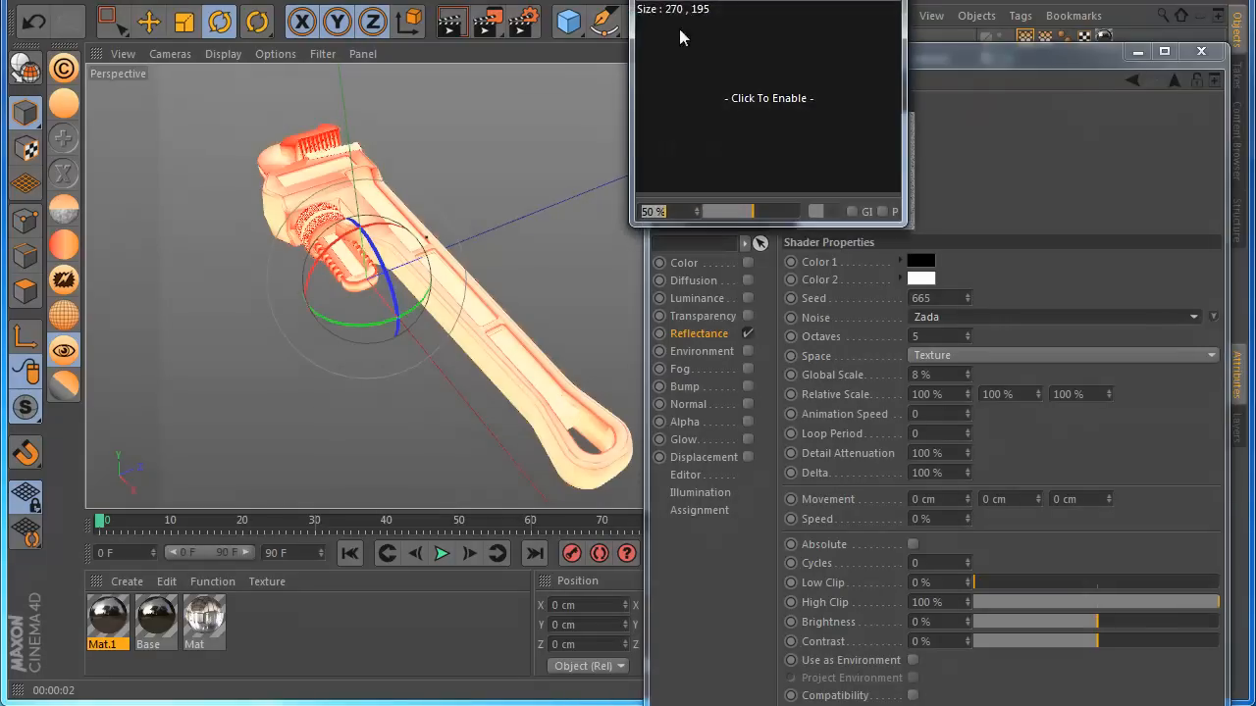
drag(674, 36, 672, 45)
drag(104, 317, 84, 319)
drag(795, 66, 794, 115)
drag(321, 501, 374, 507)
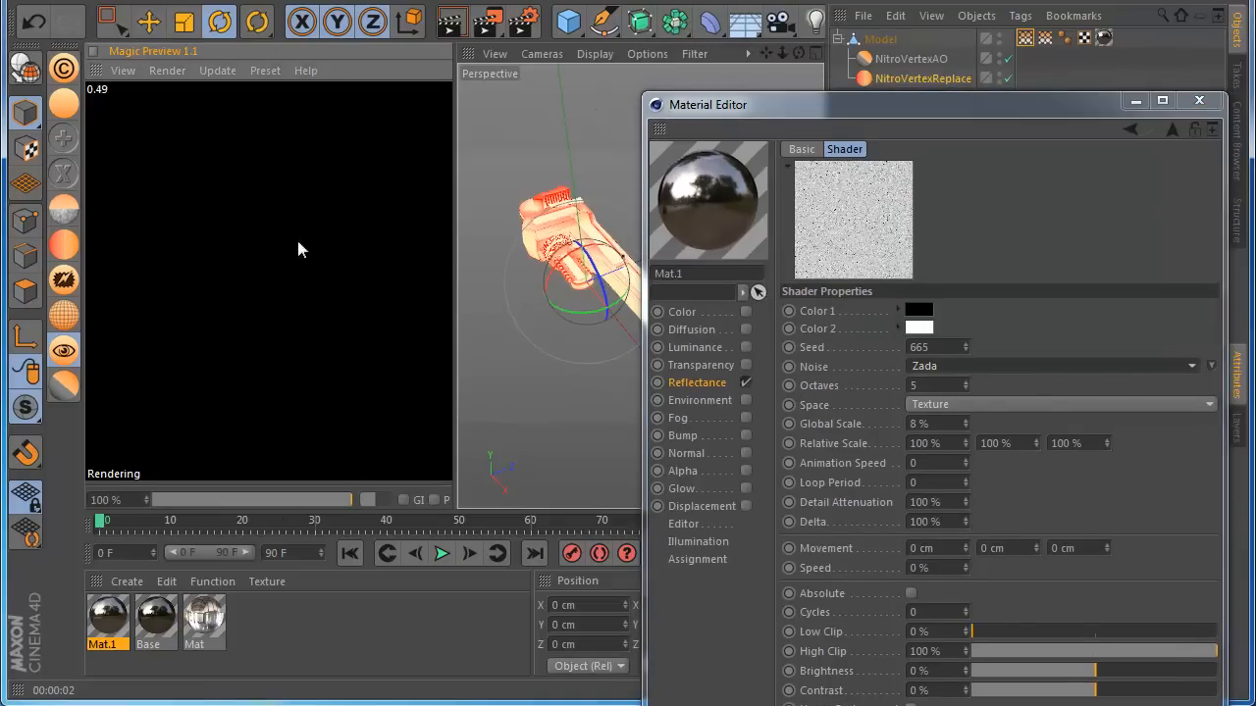
Extend the docked Magic Preview to full height and move the Material Editor clear of the viewport
click(528, 22)
click(132, 14)
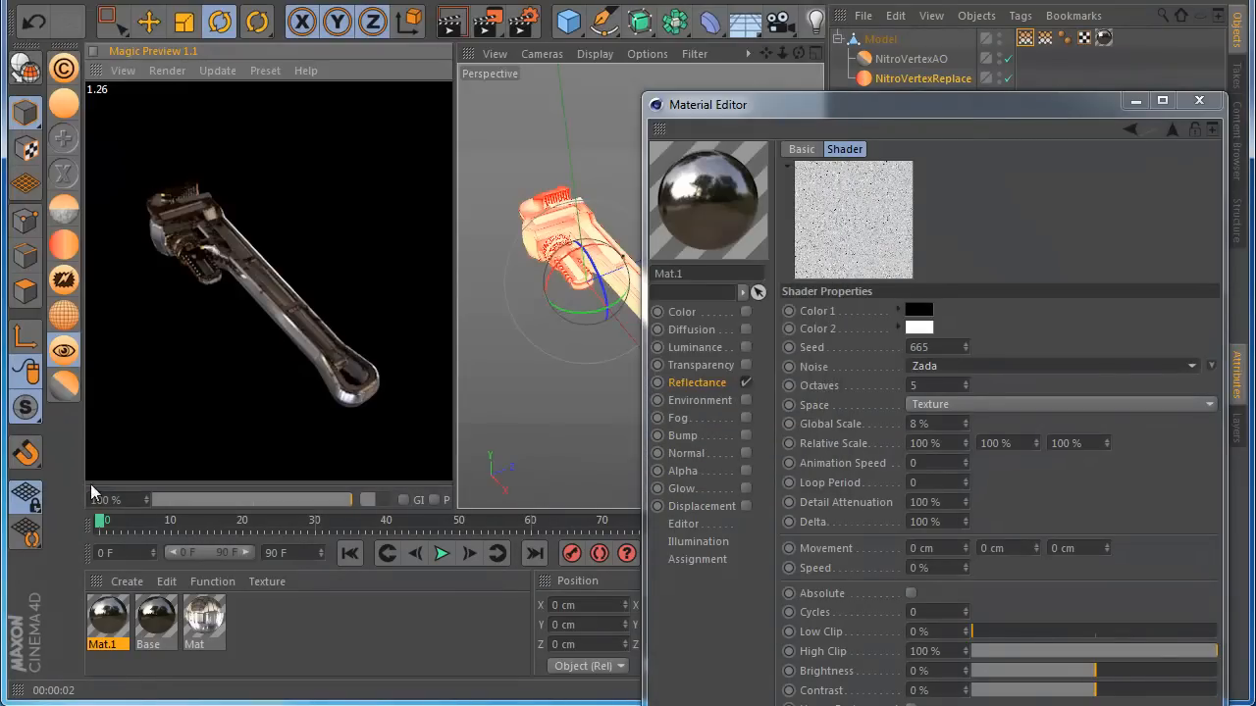
drag(95, 70, 81, 184)
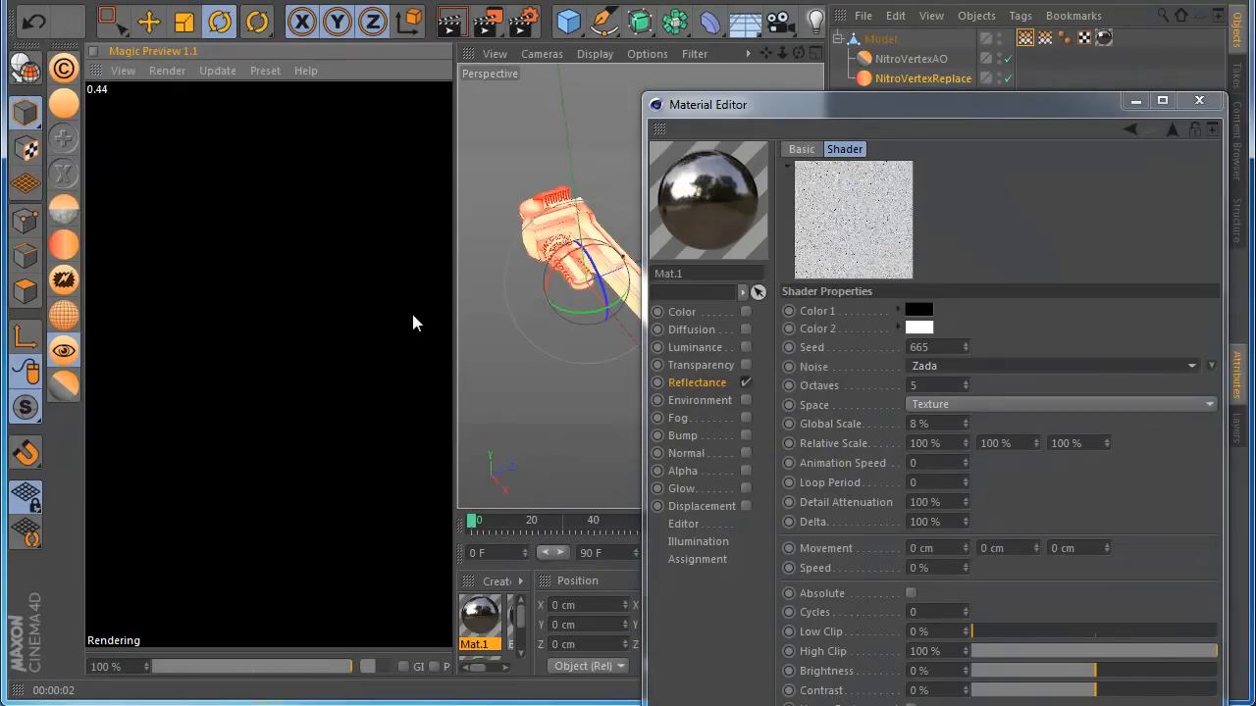
drag(996, 110, 937, 454)
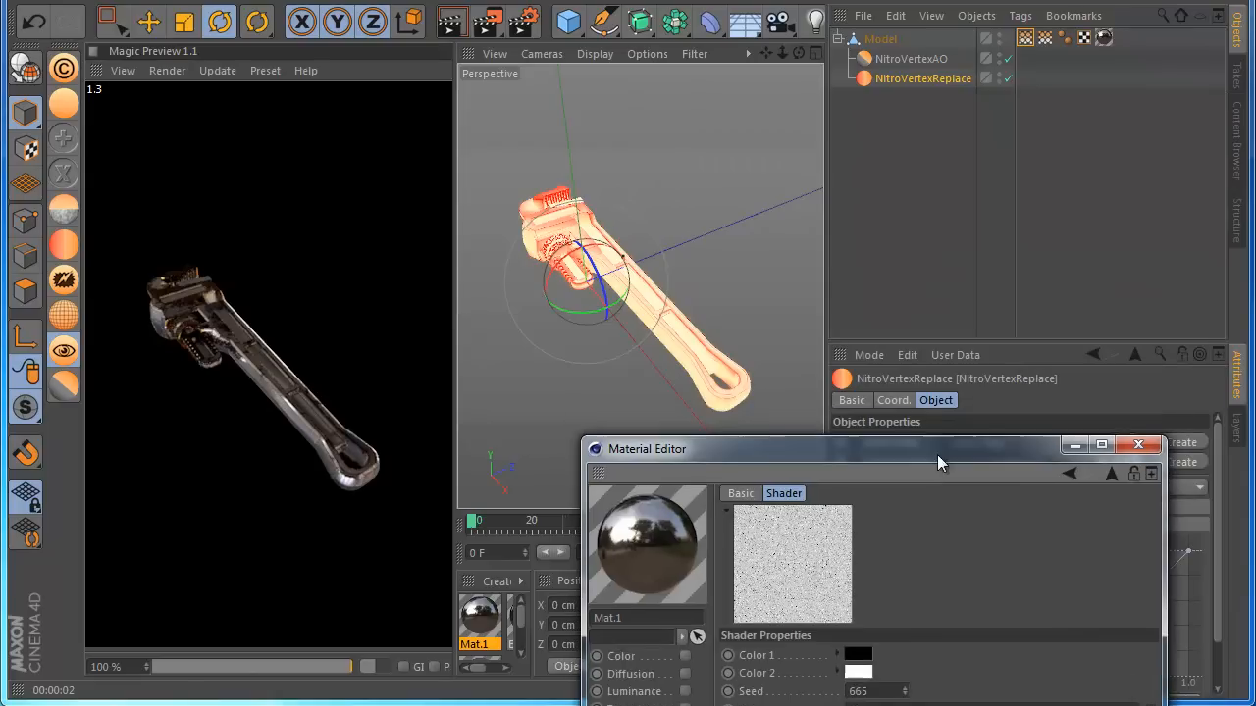
Examine the wrench's jaw up close in the preview and set the Fusion shader's Blend to 50%
scroll(546, 235, up, 5)
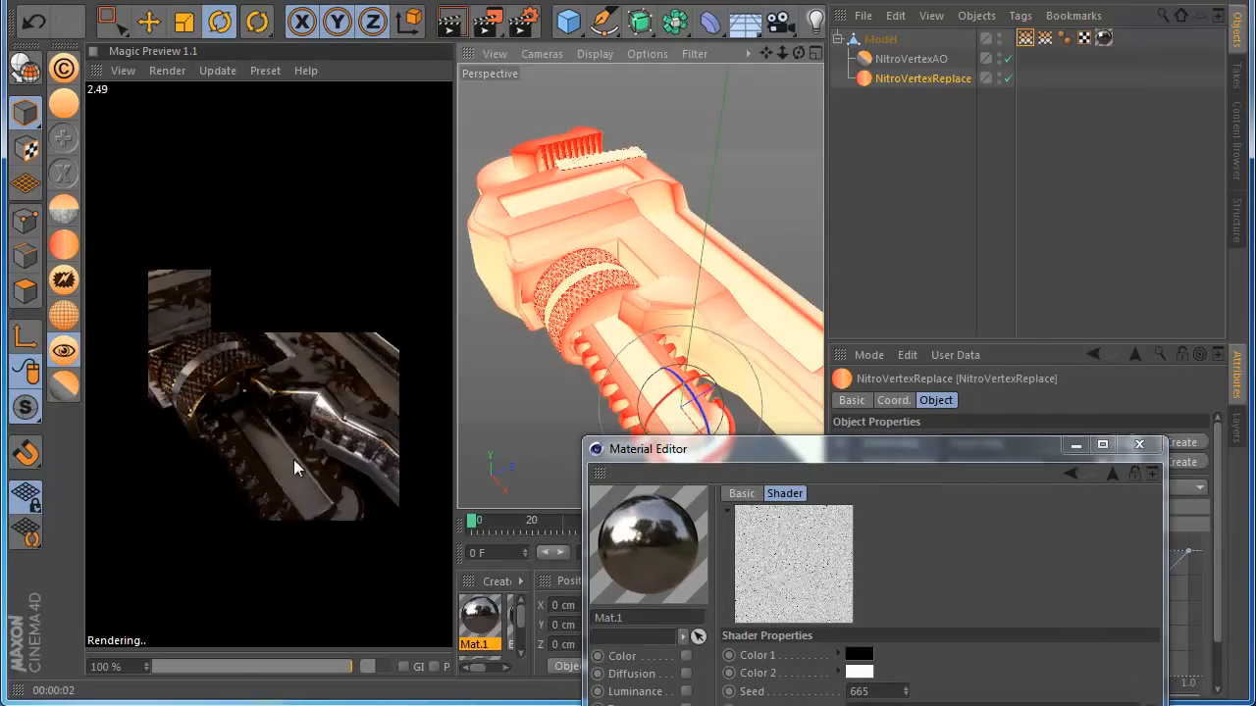
drag(795, 442, 939, 311)
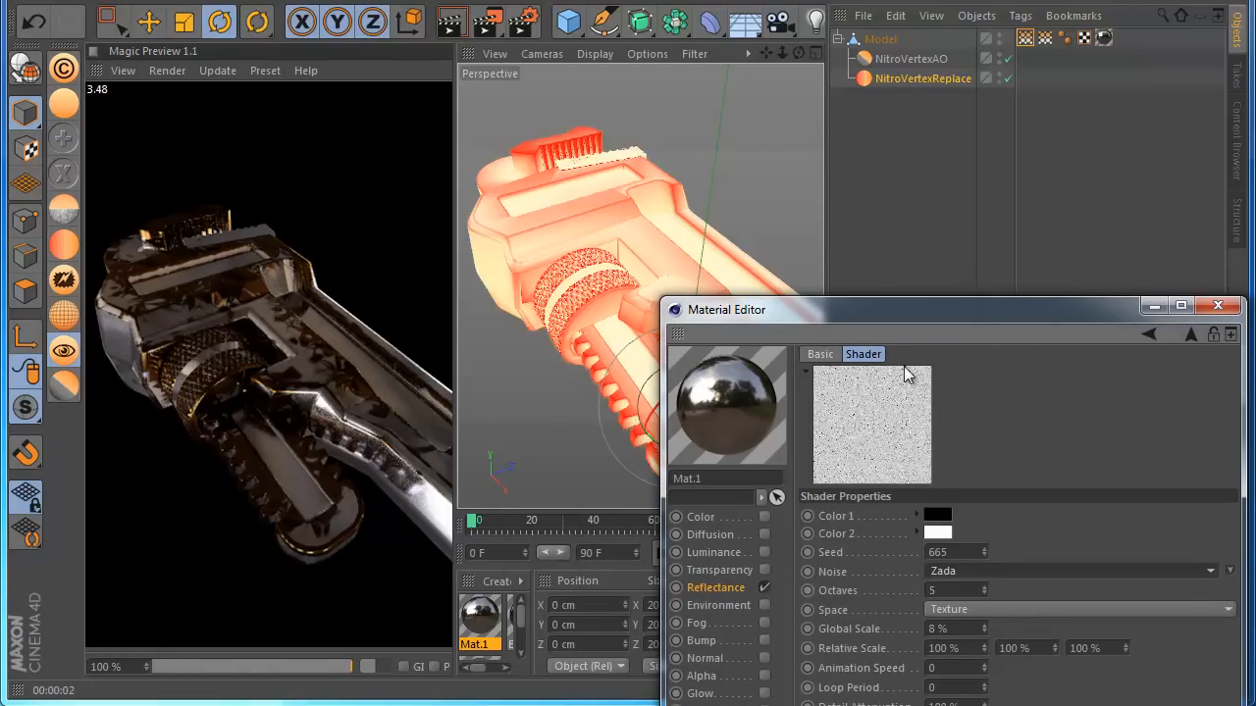
drag(951, 319, 884, 347)
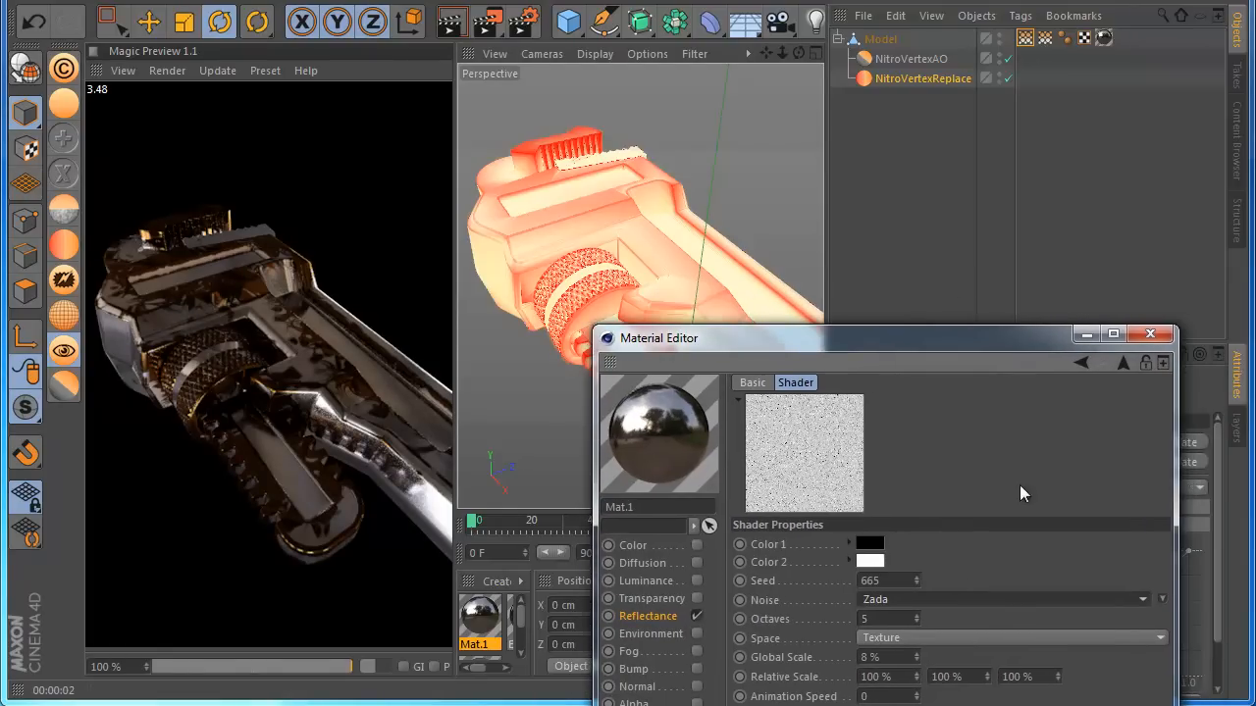
click(1080, 363)
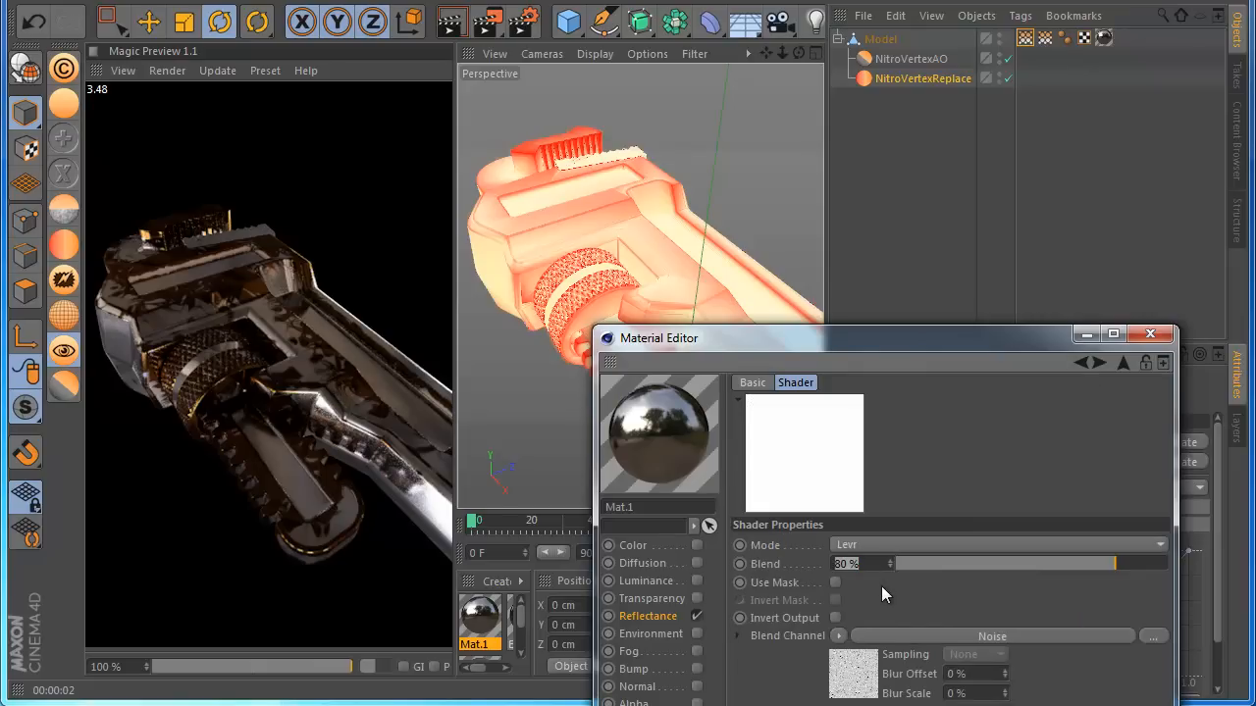
text(50)
key(Return)
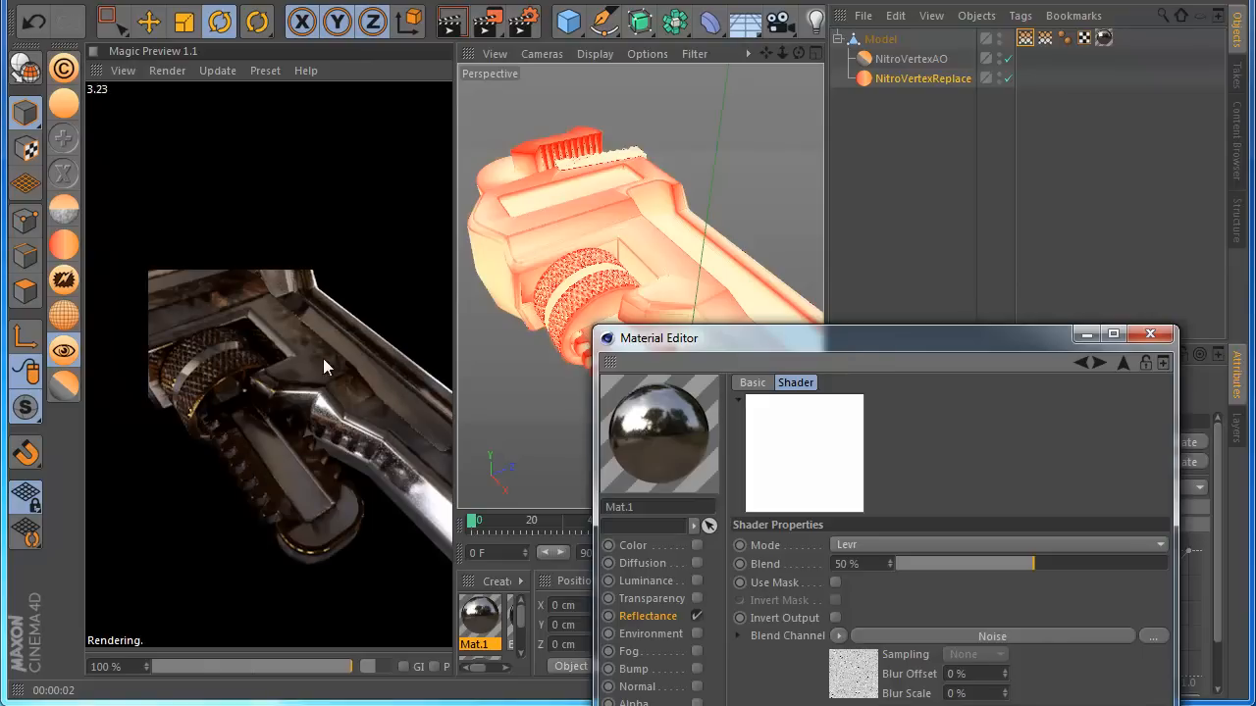
Try bending NitroVertexReplace's Remapper curve upward with its middle point at about 0.42, 0.67
click(1086, 335)
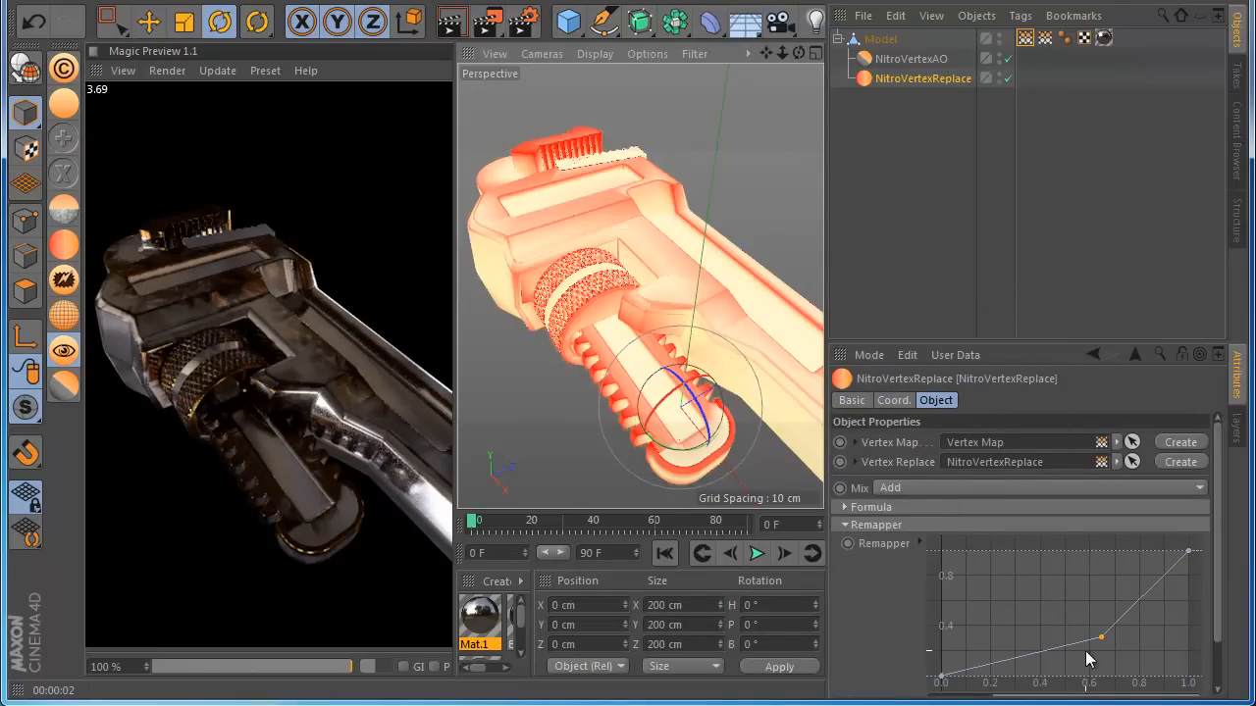
drag(1100, 640, 1053, 598)
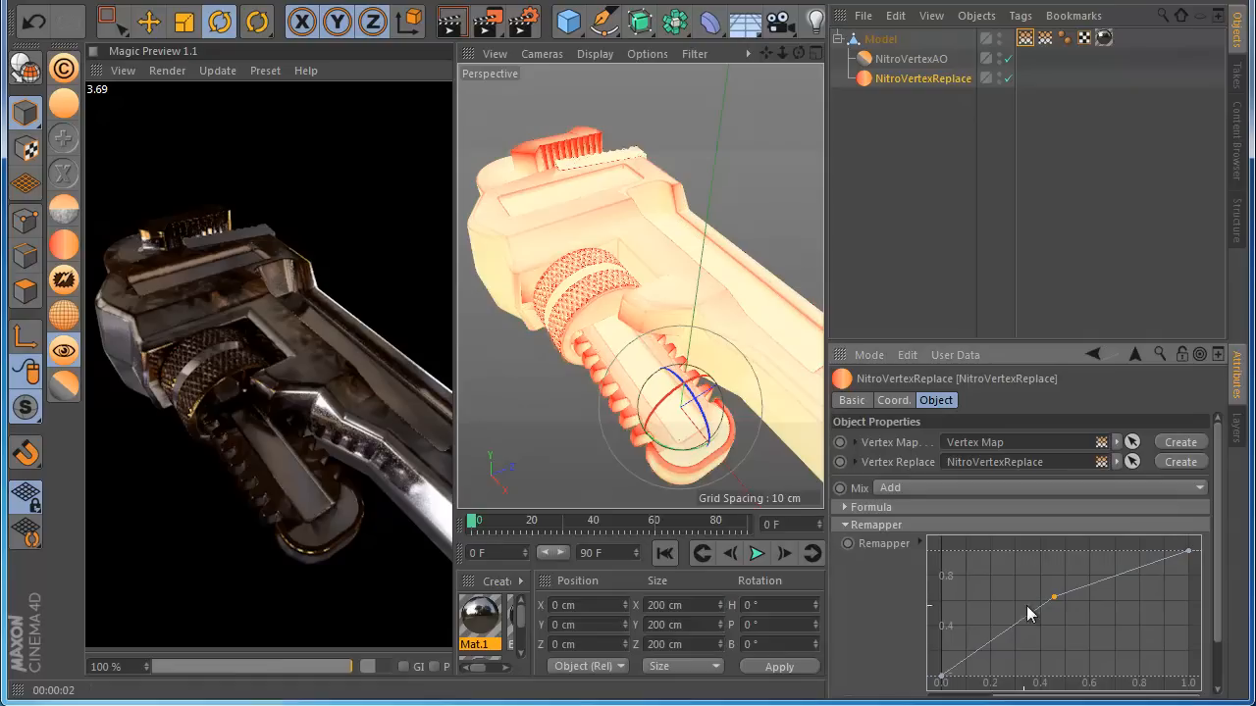
drag(1057, 597, 1045, 592)
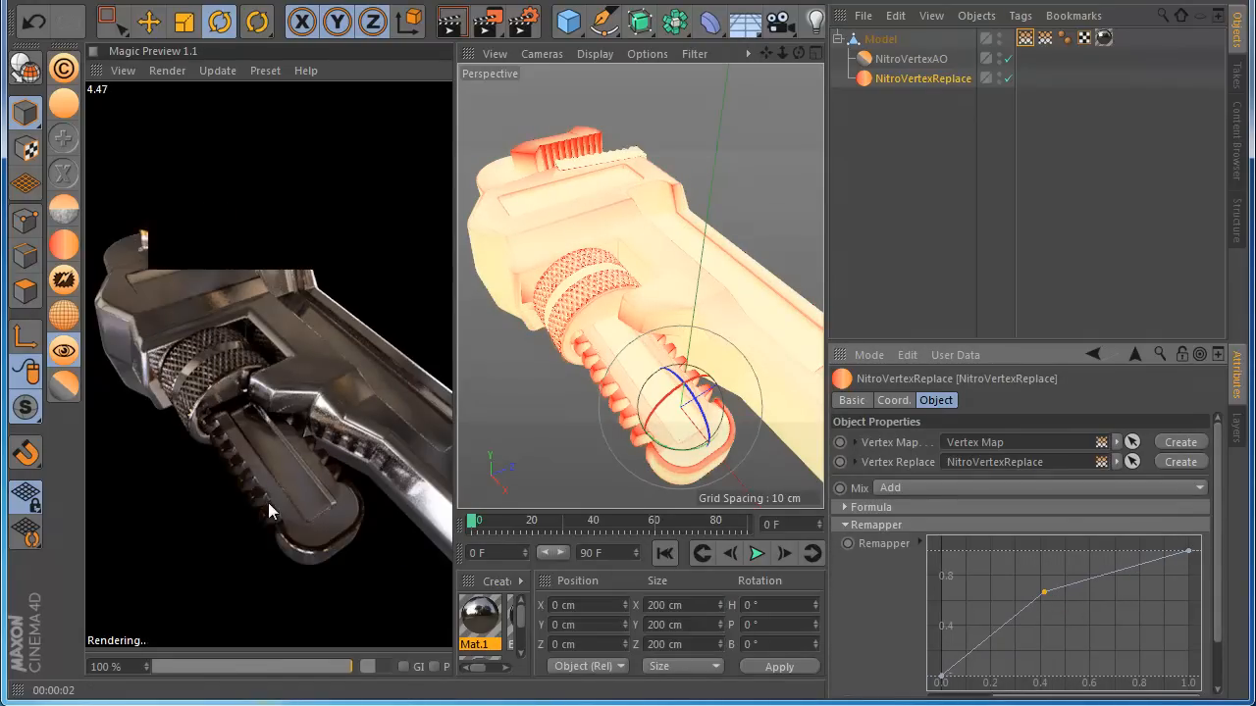
Check the whole wrench in the preview and lower the Remapper curve's middle point to about 0.52, 0.32
scroll(548, 325, down, 7)
scroll(561, 371, up, 5)
scroll(547, 367, down, 3)
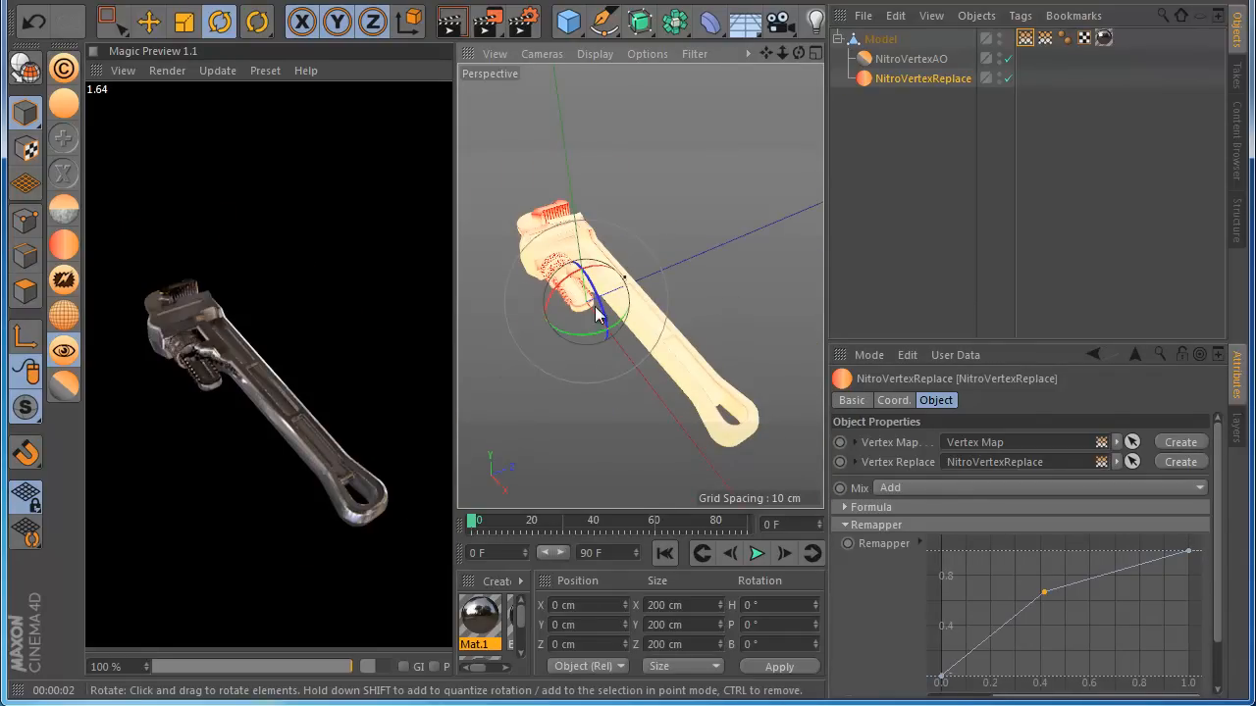
scroll(592, 305, up, 2)
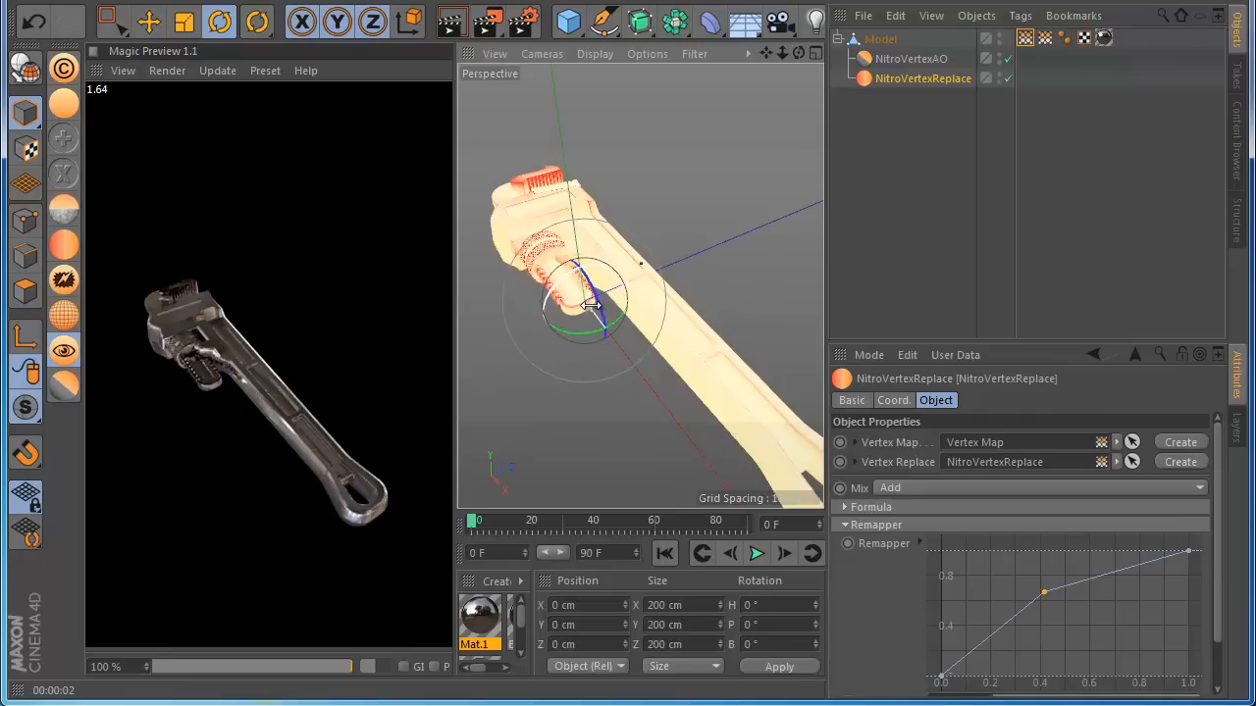
scroll(592, 305, down, 3)
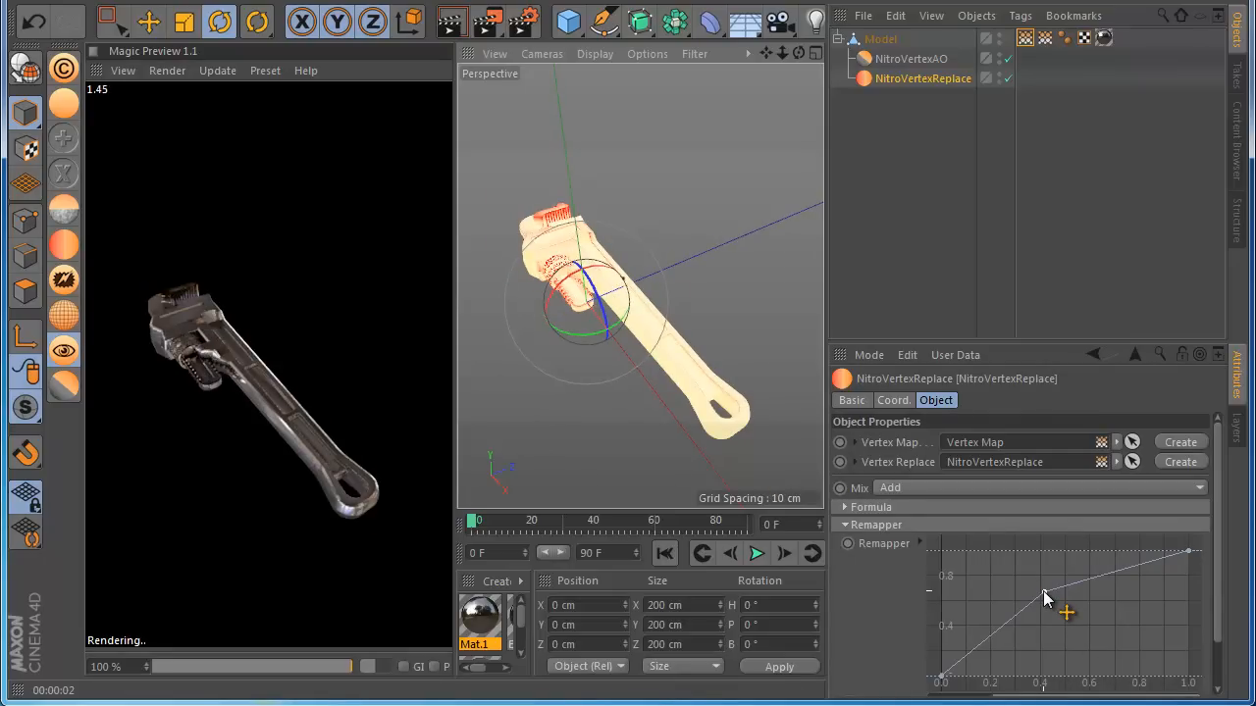
drag(1051, 596, 1069, 636)
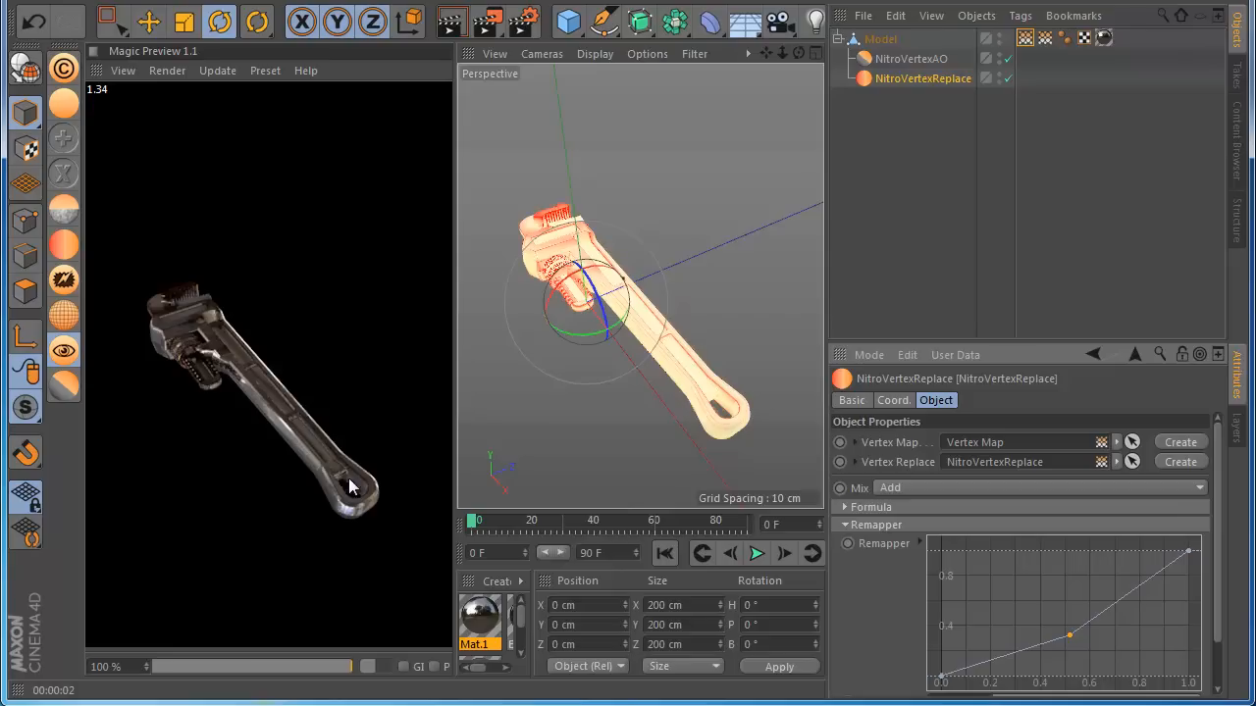
Try a Maximum Ray Length of 0.5 cm in NitroVertexAO and recalculate its vertex map
click(911, 58)
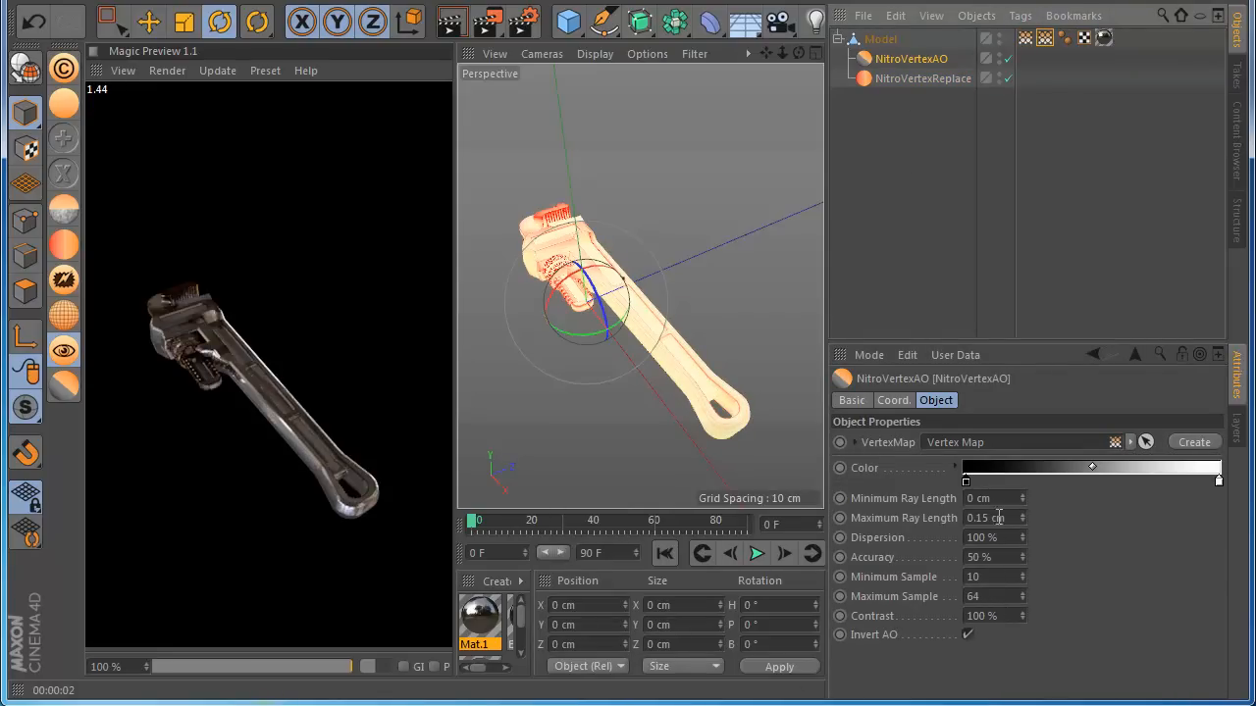
drag(999, 517, 978, 510)
key(Return)
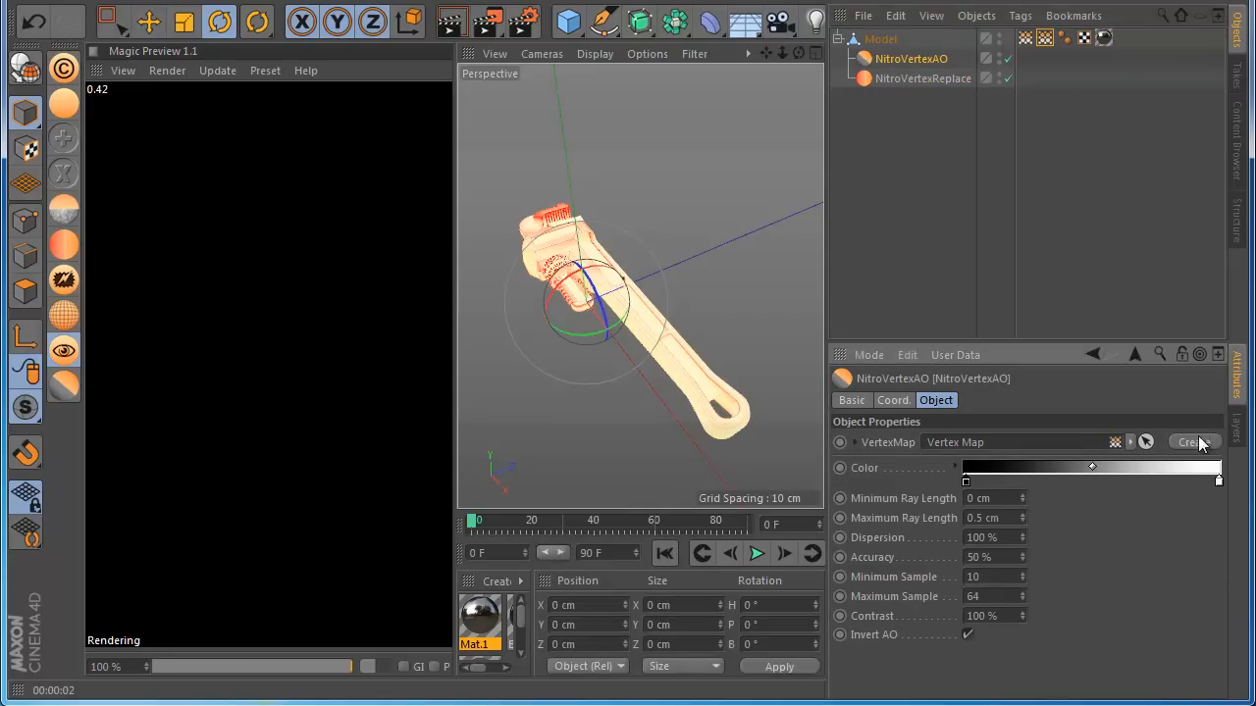
click(1209, 441)
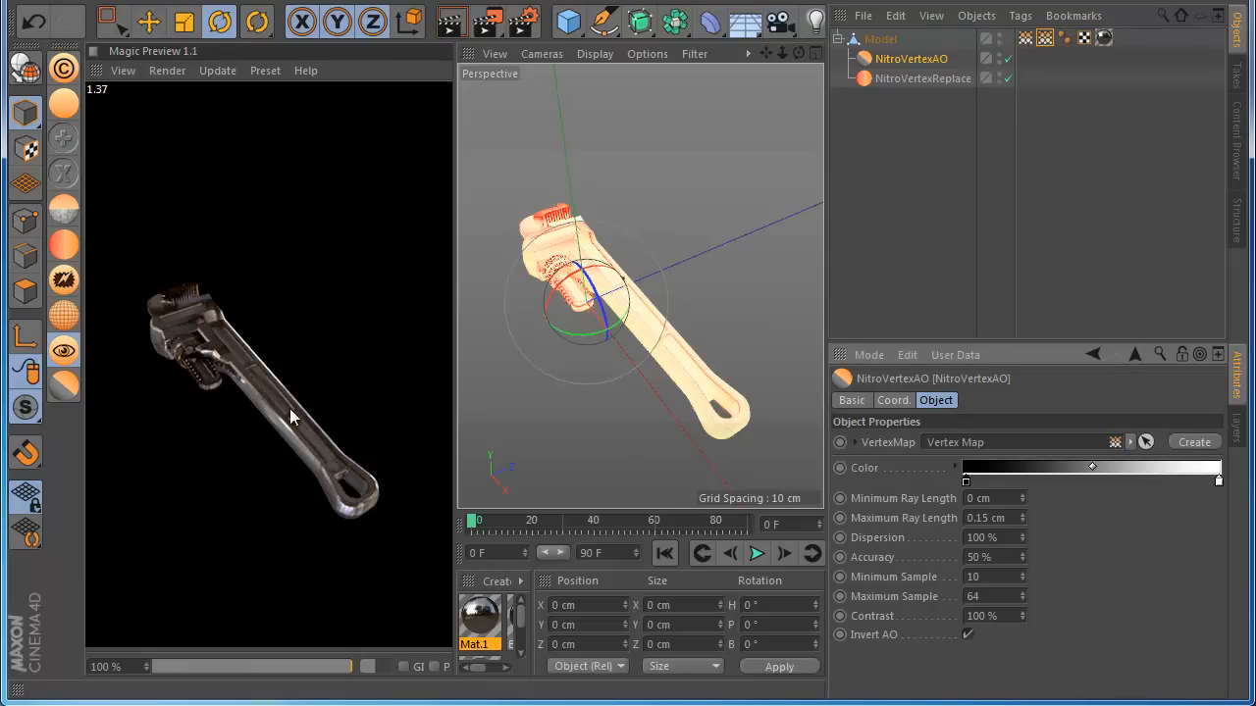
Add a NitroVertexFalloff object and place it under Model, below NitroVertexReplace
click(794, 2)
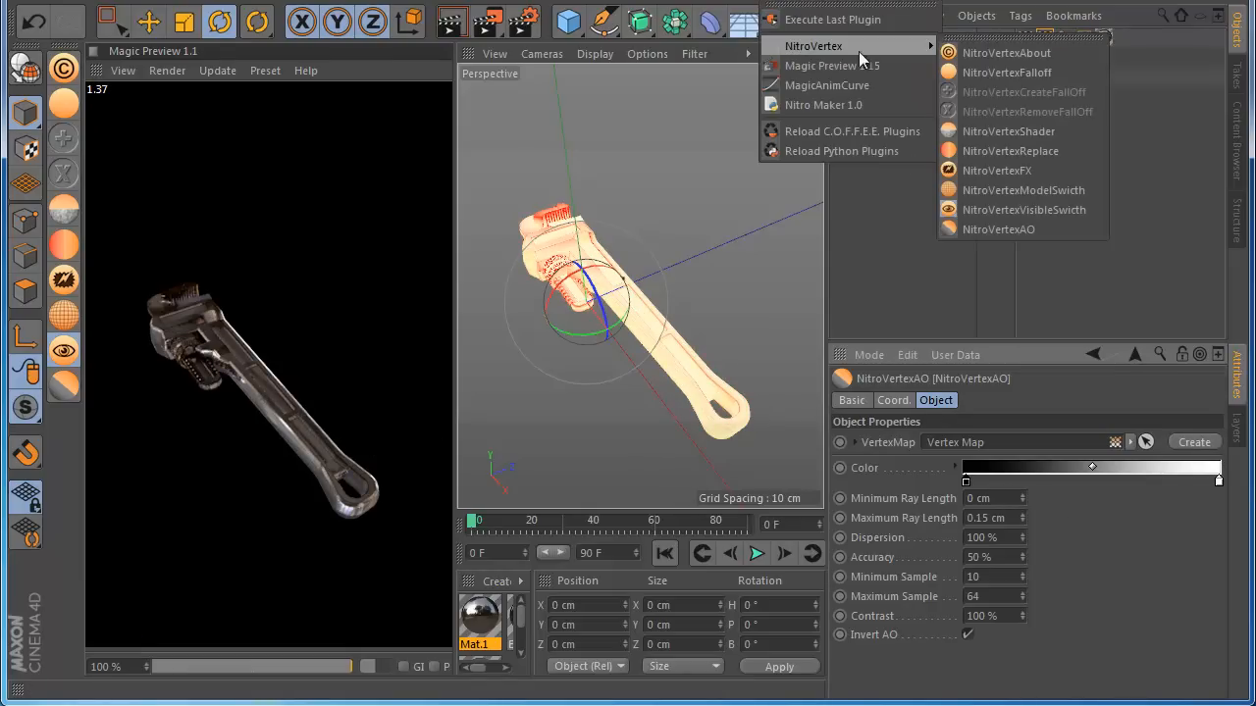
click(656, 198)
click(64, 104)
drag(884, 40, 877, 102)
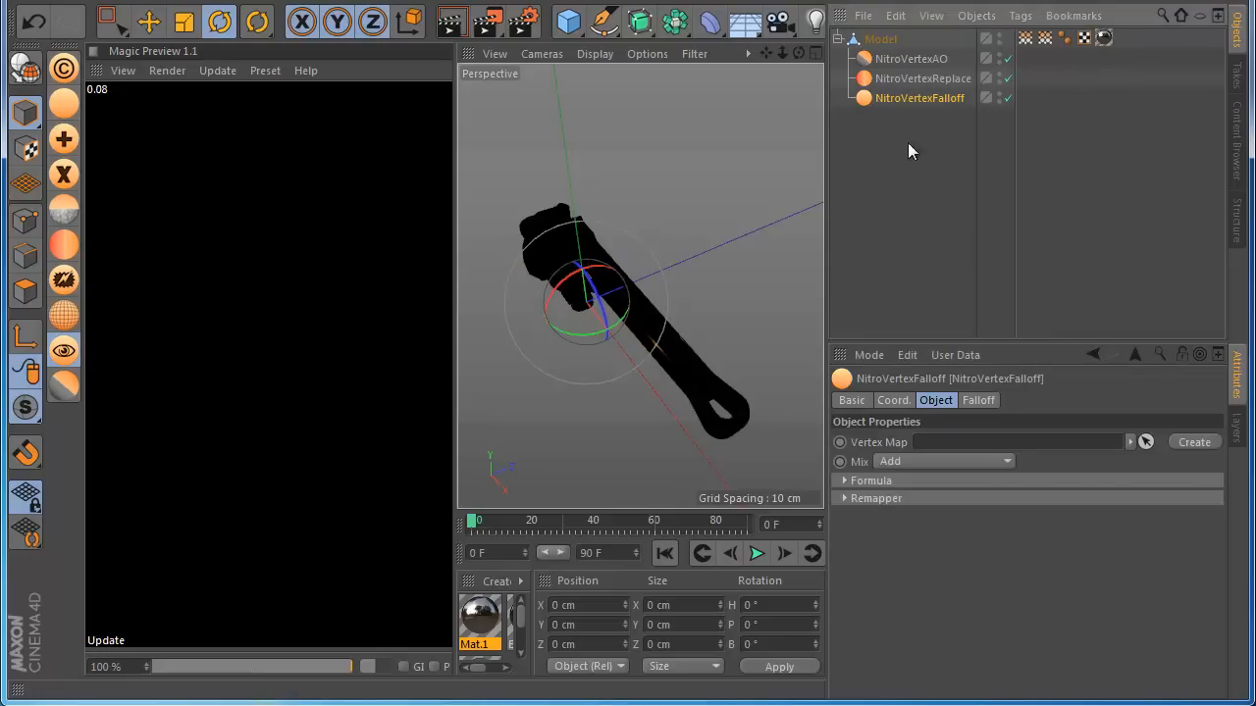
Give NitroVertexFalloff a Linear falloff shape, fit it to the wrench and create its vertex map
click(977, 398)
click(960, 488)
click(957, 610)
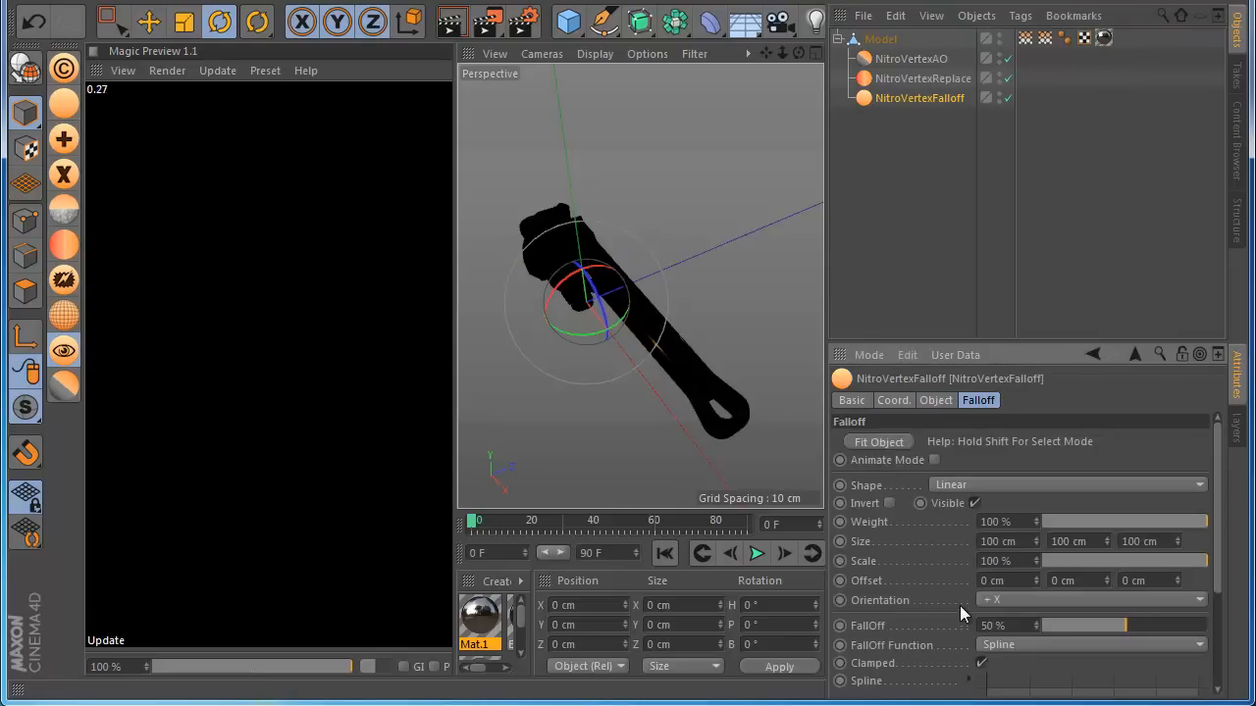
click(887, 444)
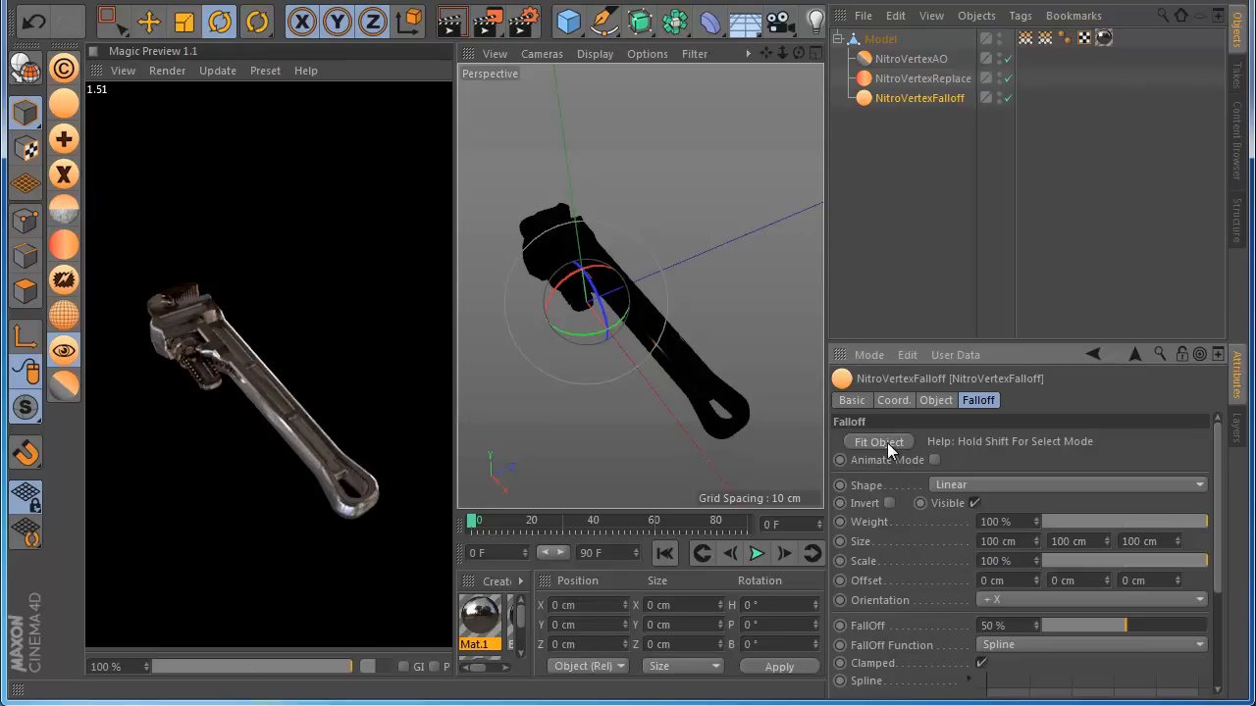
click(947, 399)
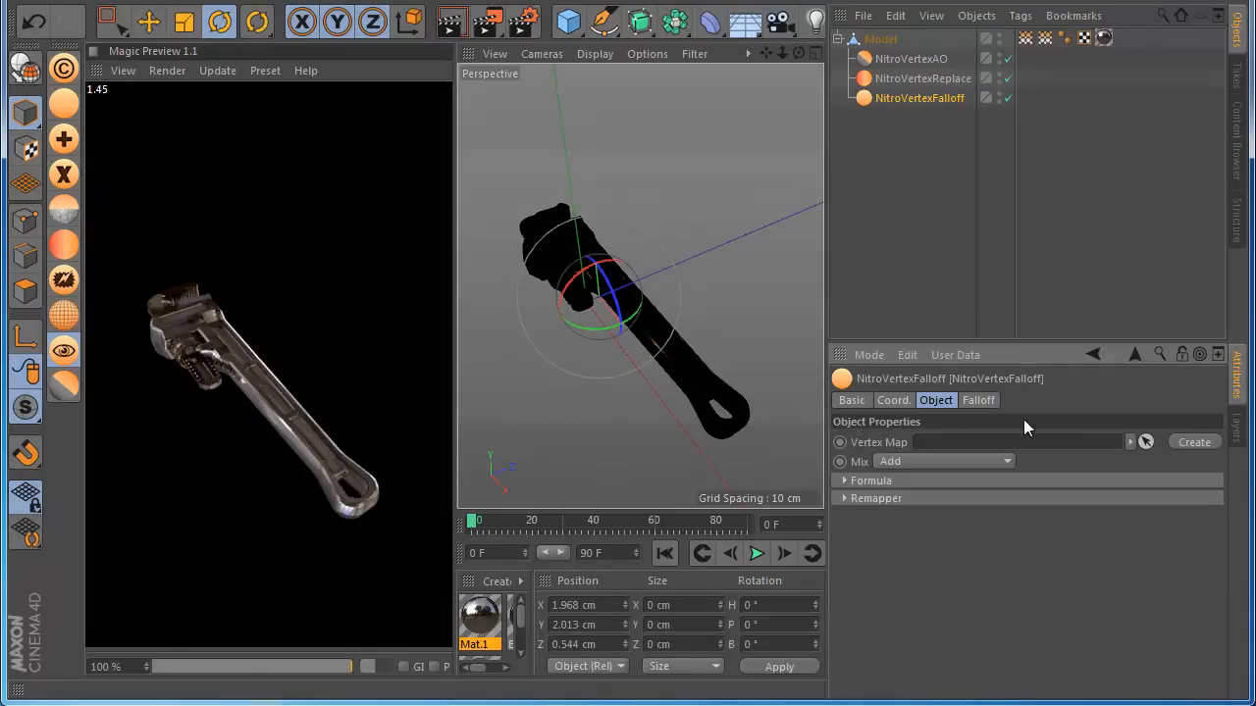
click(1189, 442)
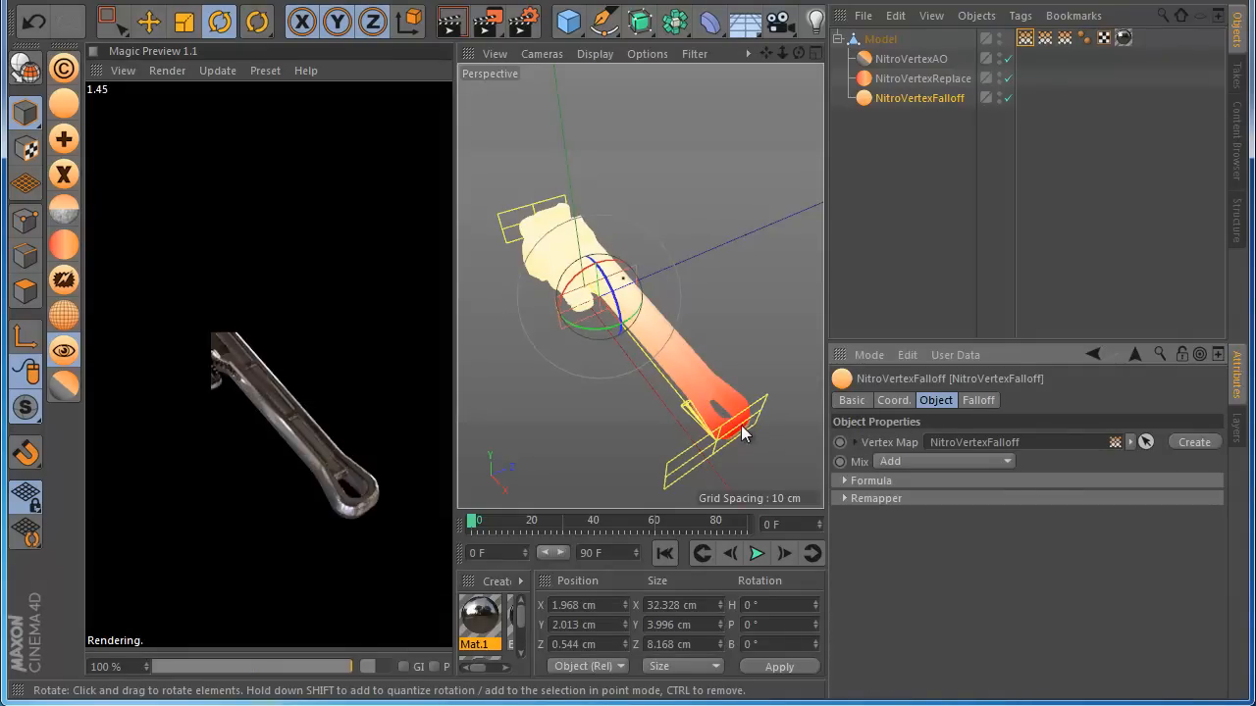
Try a falloff weight of 27 % on NitroVertexFalloff
click(977, 400)
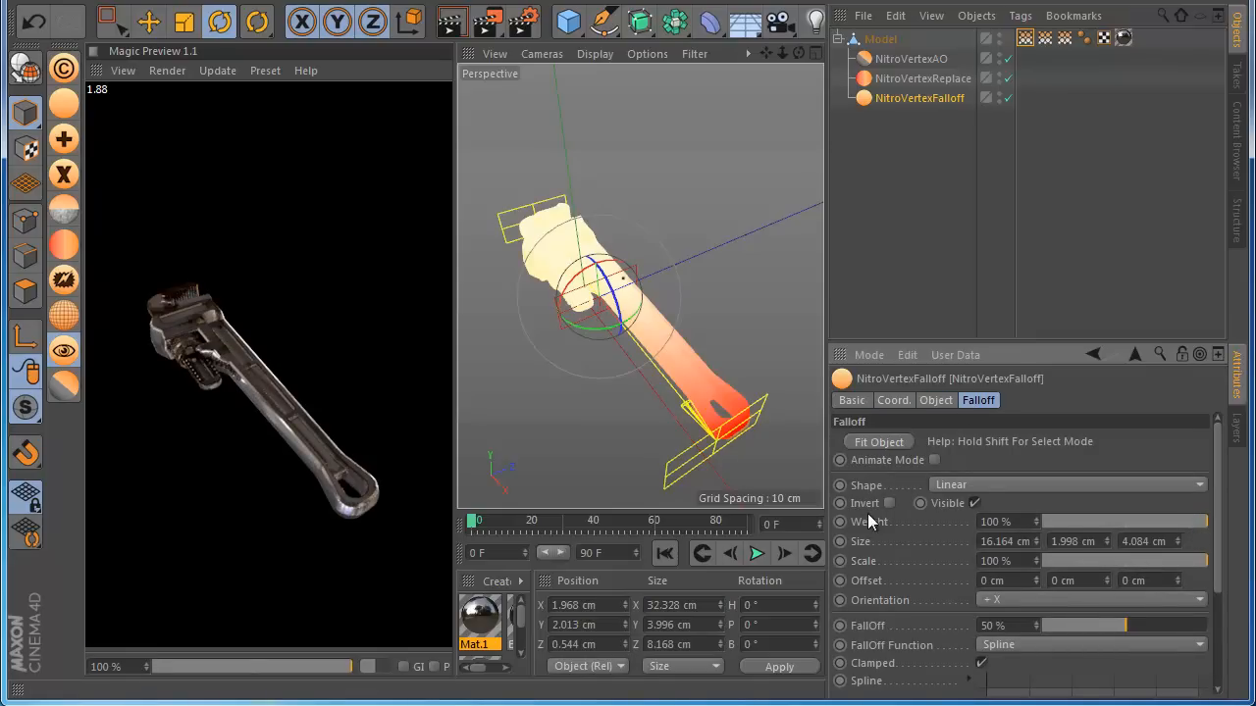
drag(1188, 527, 1089, 531)
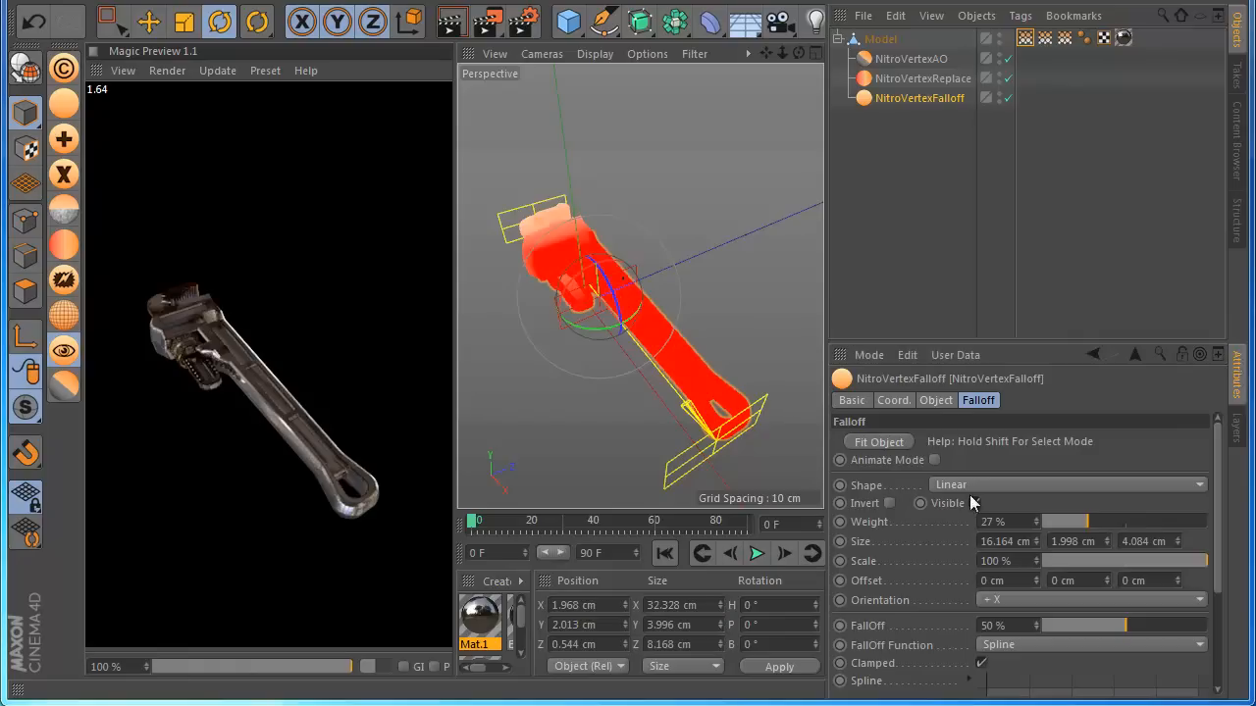
Link NitroVertexFalloff to the NitroVertexReplace vertex map and delete its own vertex map tag from Model
click(935, 400)
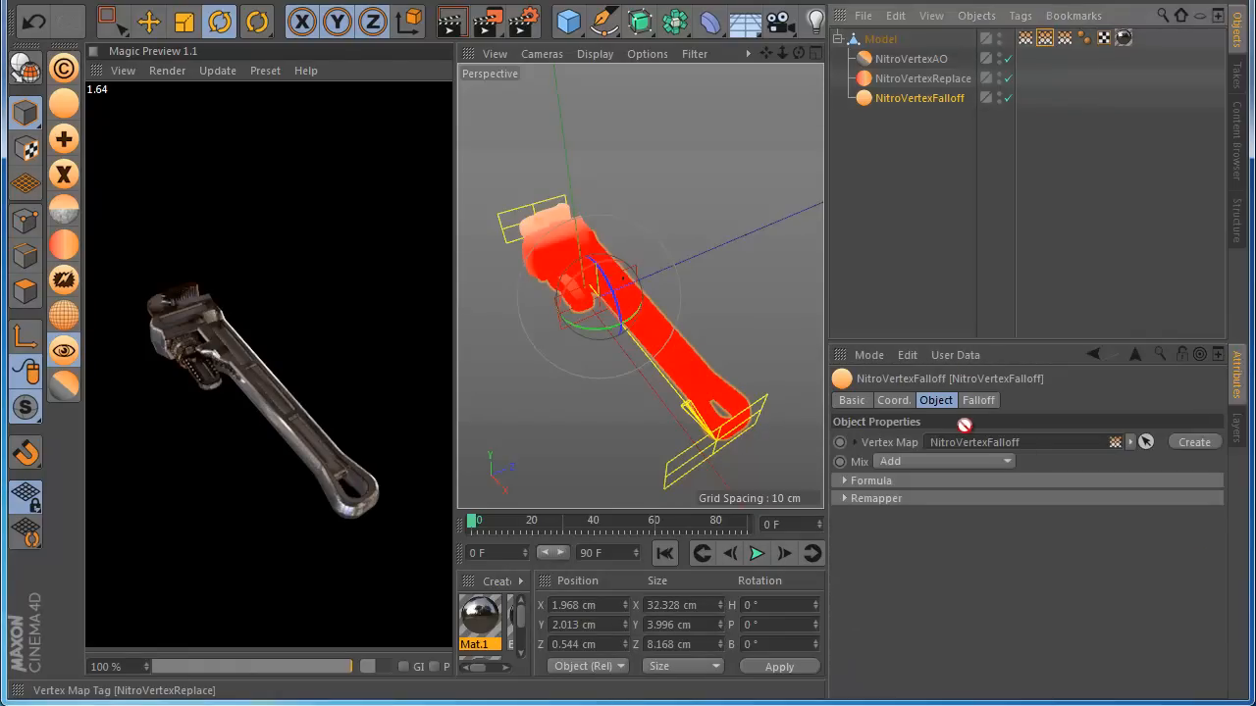
click(1025, 40)
key(Delete)
click(923, 114)
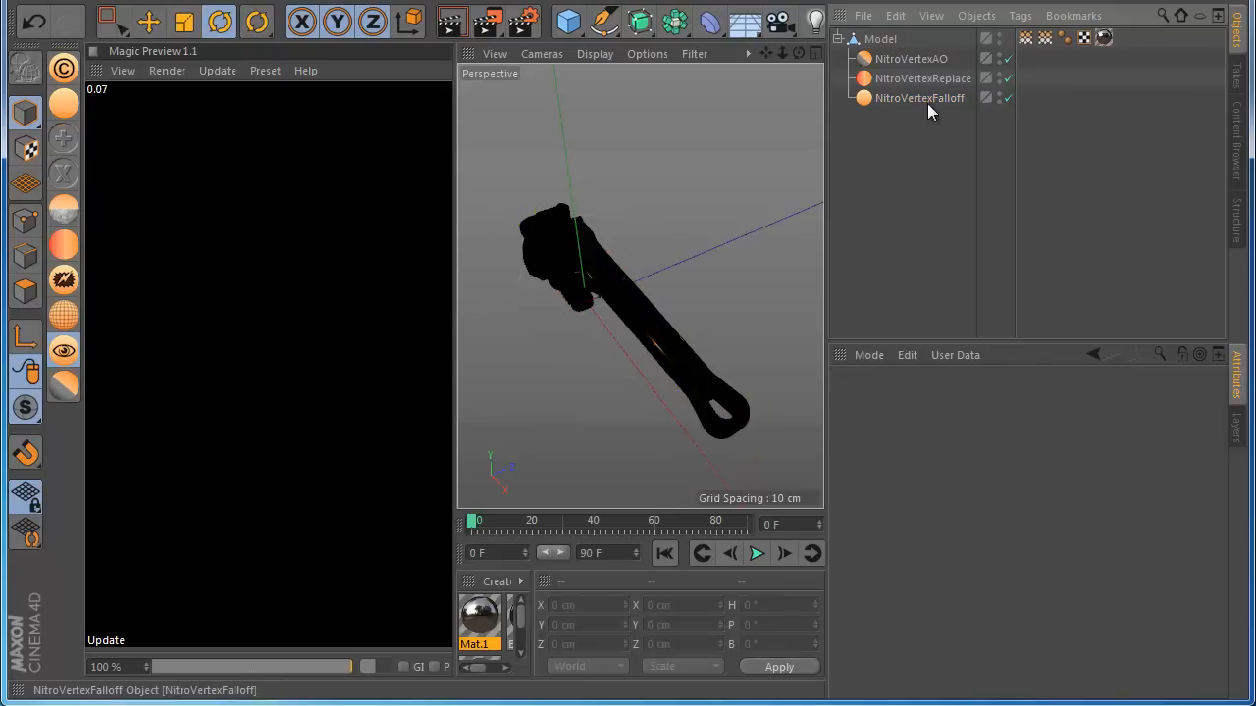
click(924, 99)
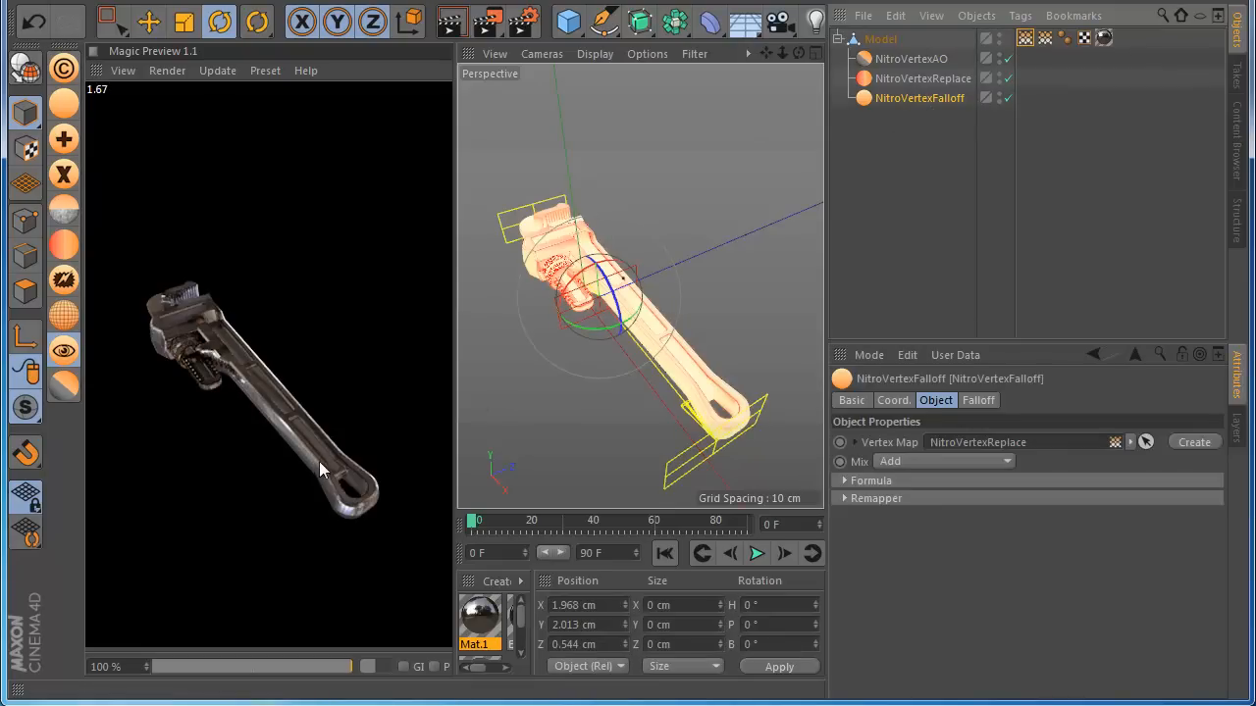
Try NitroVertexFalloff weights of 67 %, 32 % and 75 %, checking the wrench's handle and jaw in the preview
click(978, 400)
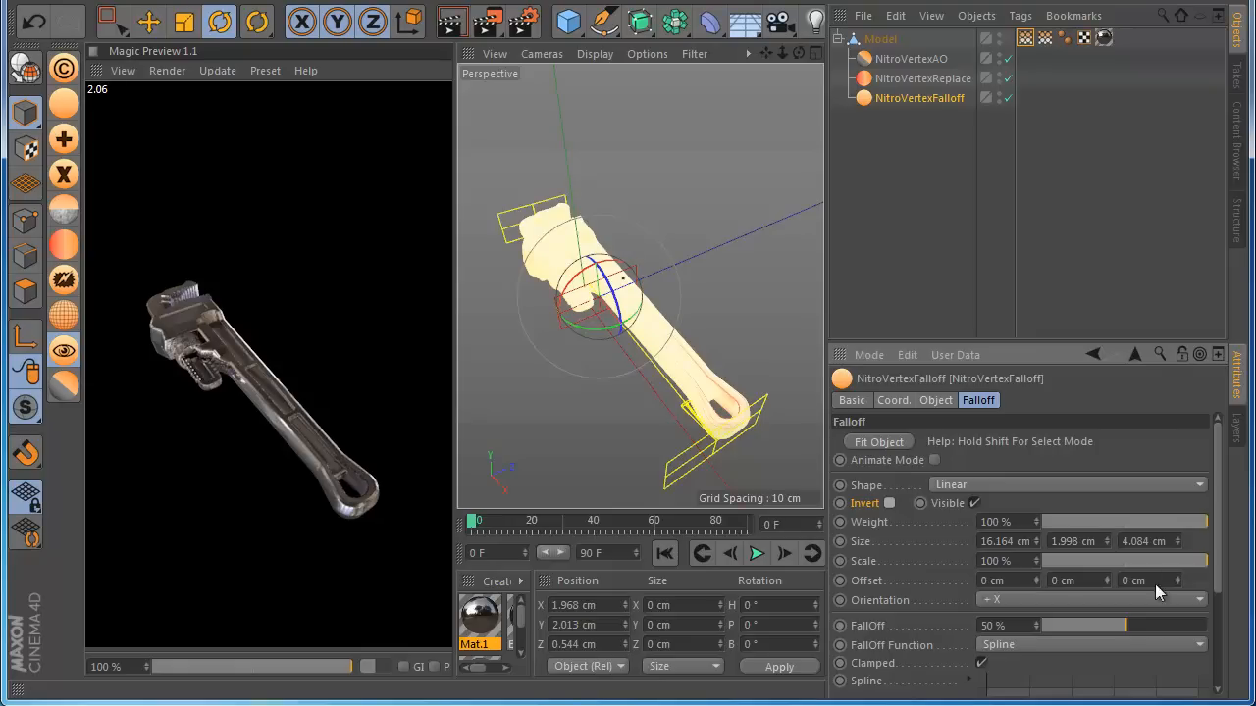
drag(1186, 525, 1172, 525)
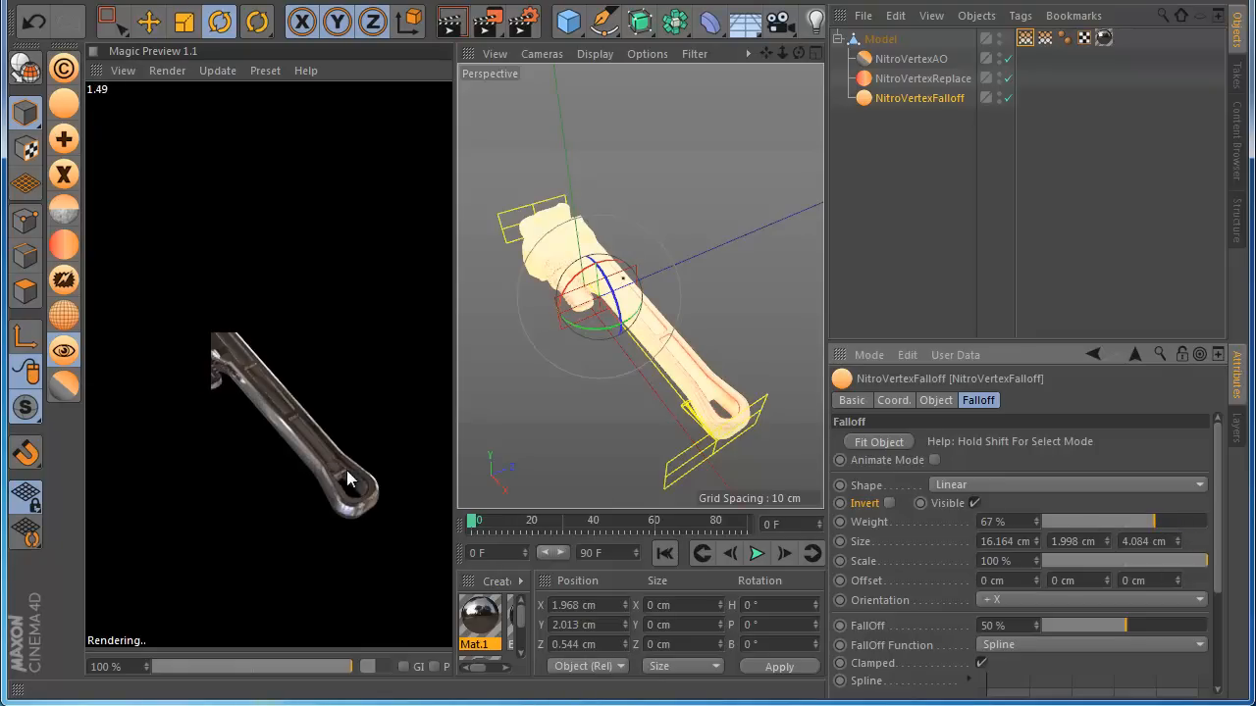
drag(1161, 525, 1094, 525)
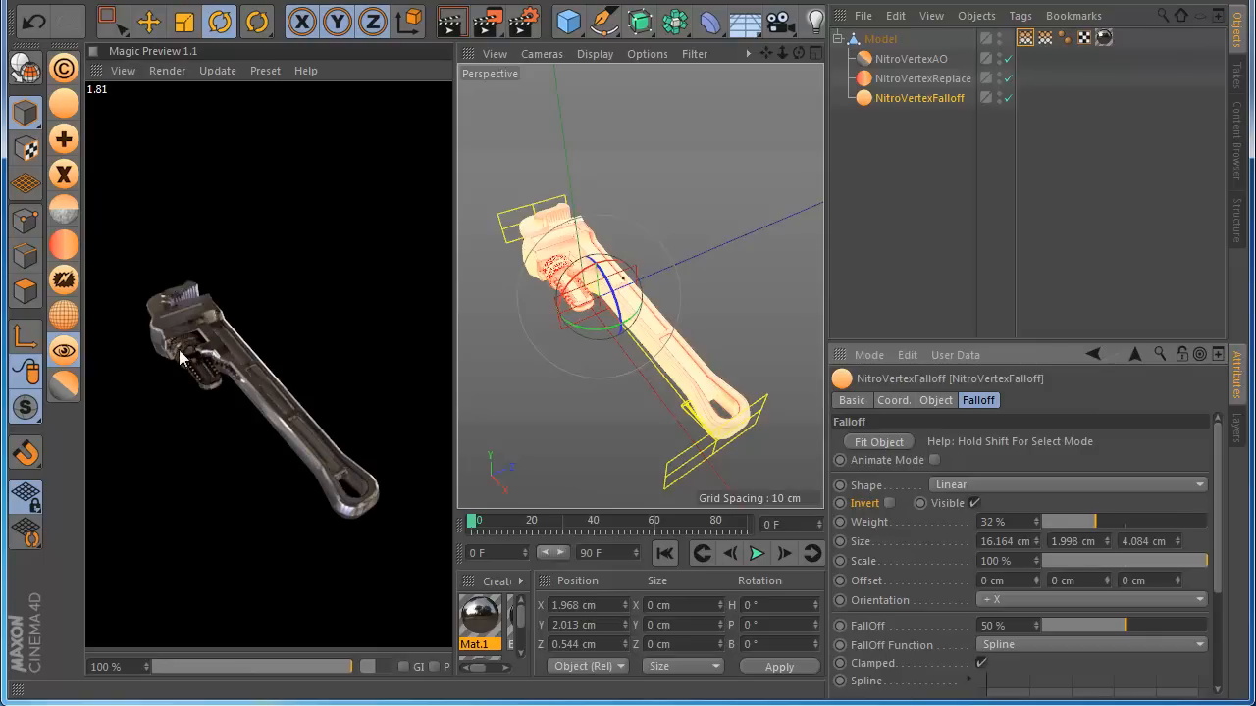
click(195, 359)
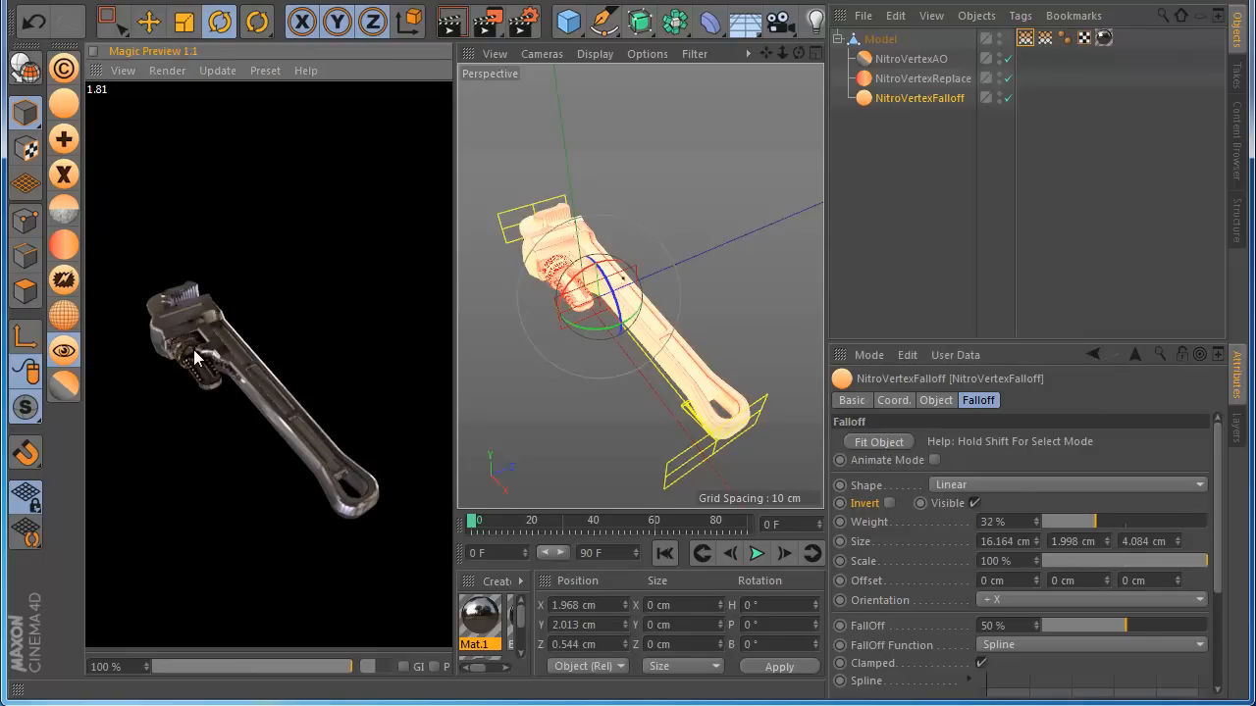
scroll(618, 344, up, 5)
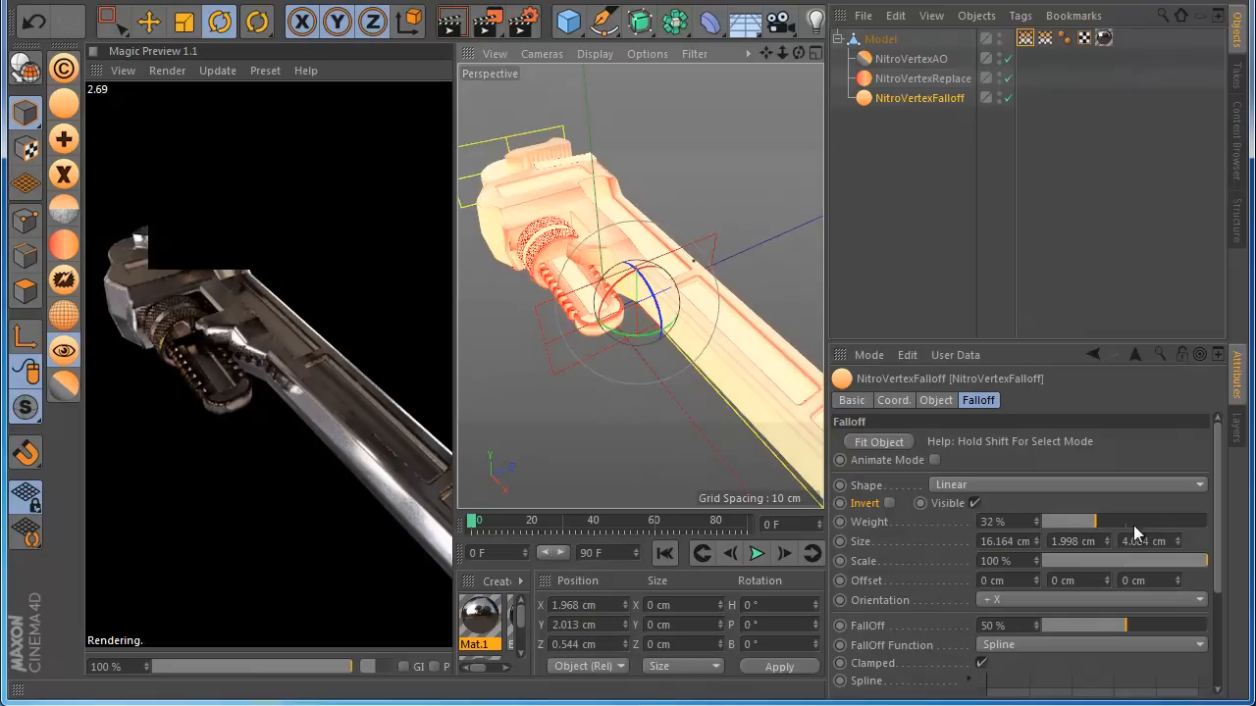
drag(1096, 526, 1158, 518)
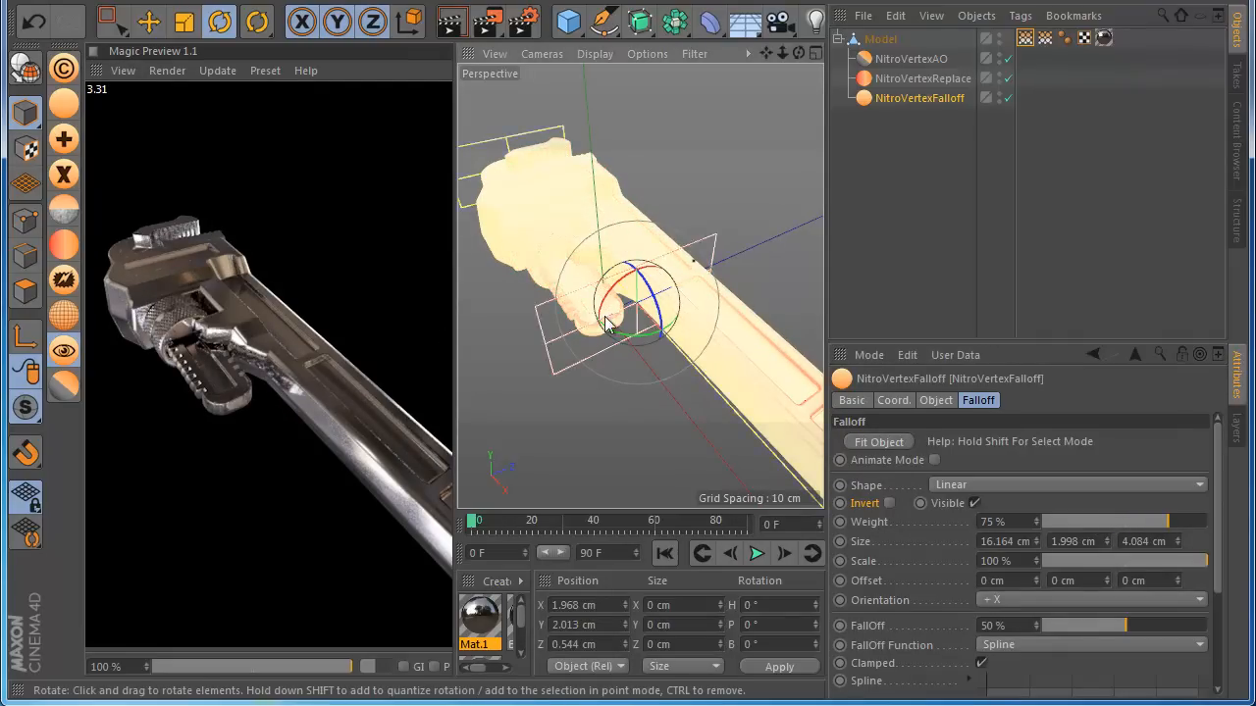
Try a Sphere falloff shape on NitroVertexFalloff with a size of 100 cm on all three axes
scroll(606, 325, down, 5)
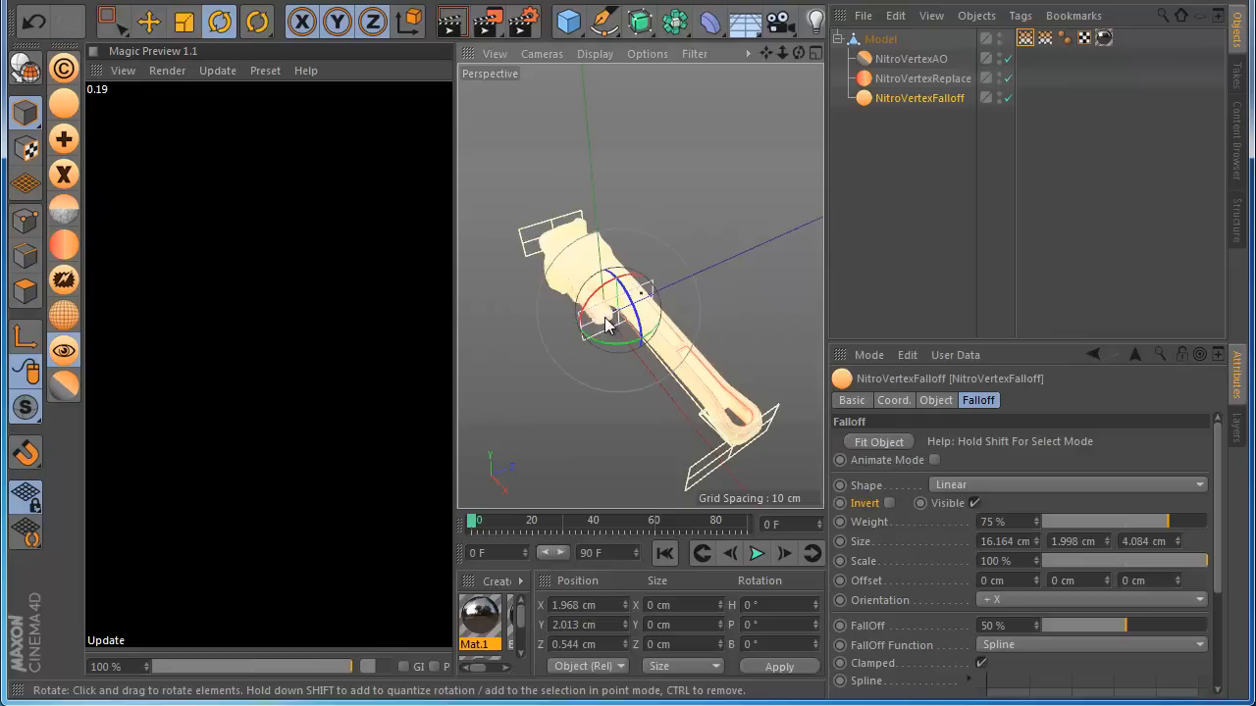
click(973, 487)
click(983, 661)
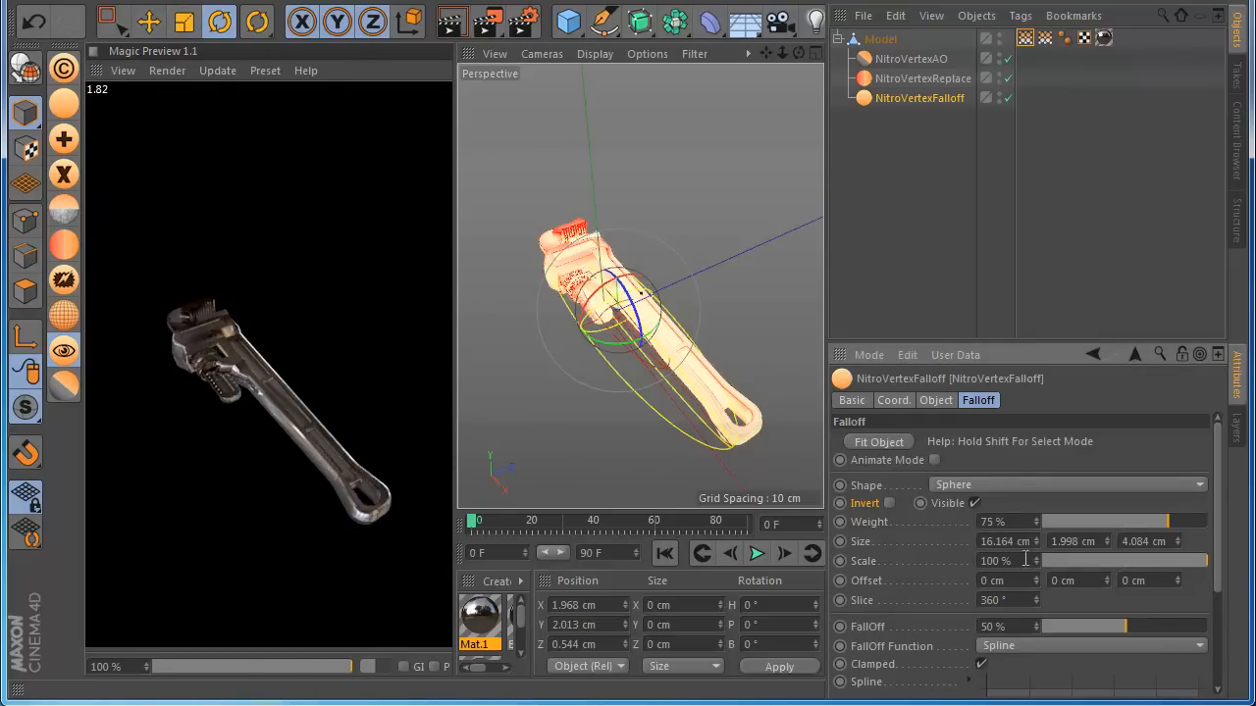
double_click(1081, 543)
text(10)
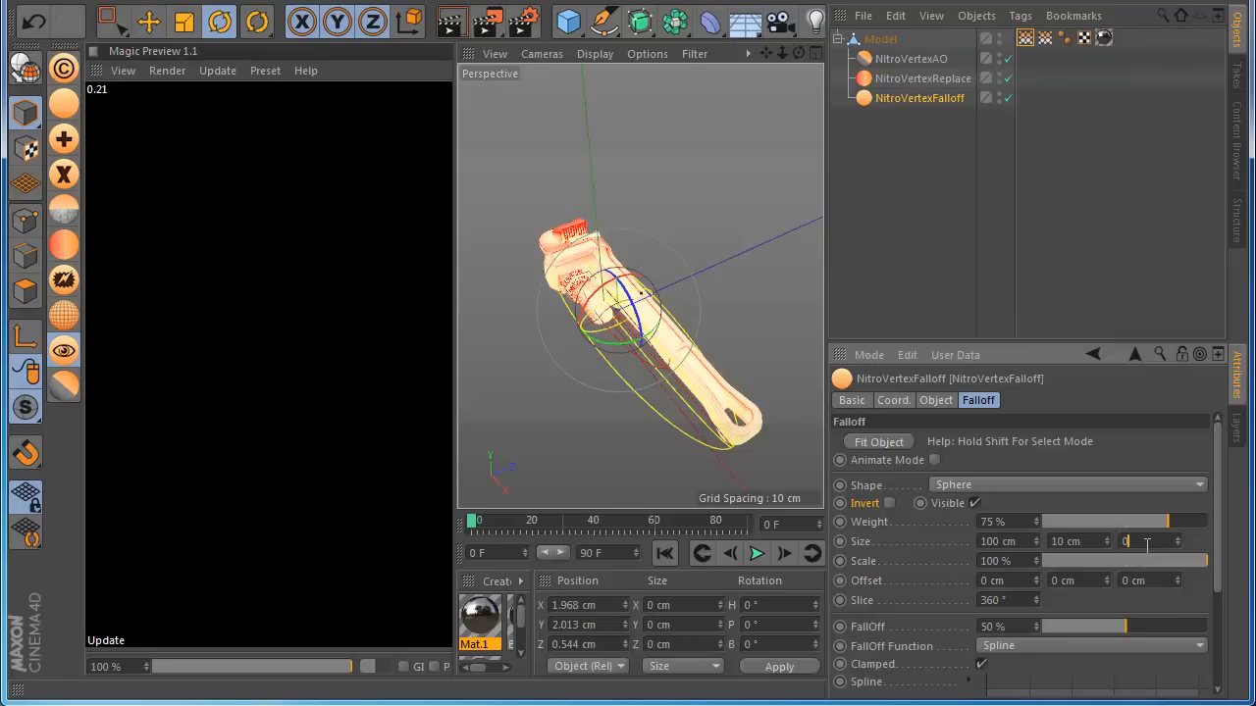
text(0)
click(1085, 538)
text(100)
key(Return)
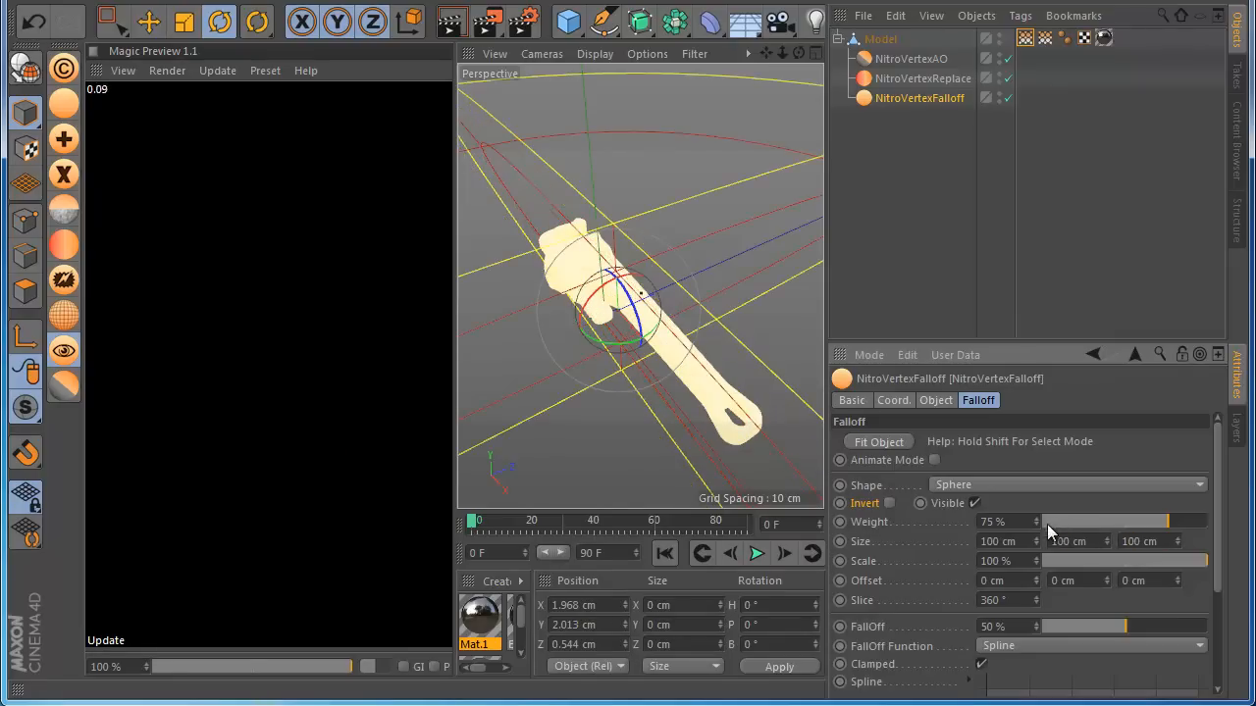
Scale the spherical falloff down to about 9.8 cm and move it along X over the wrench's head, to about -8.7 cm
click(186, 23)
drag(728, 195, 639, 436)
click(149, 22)
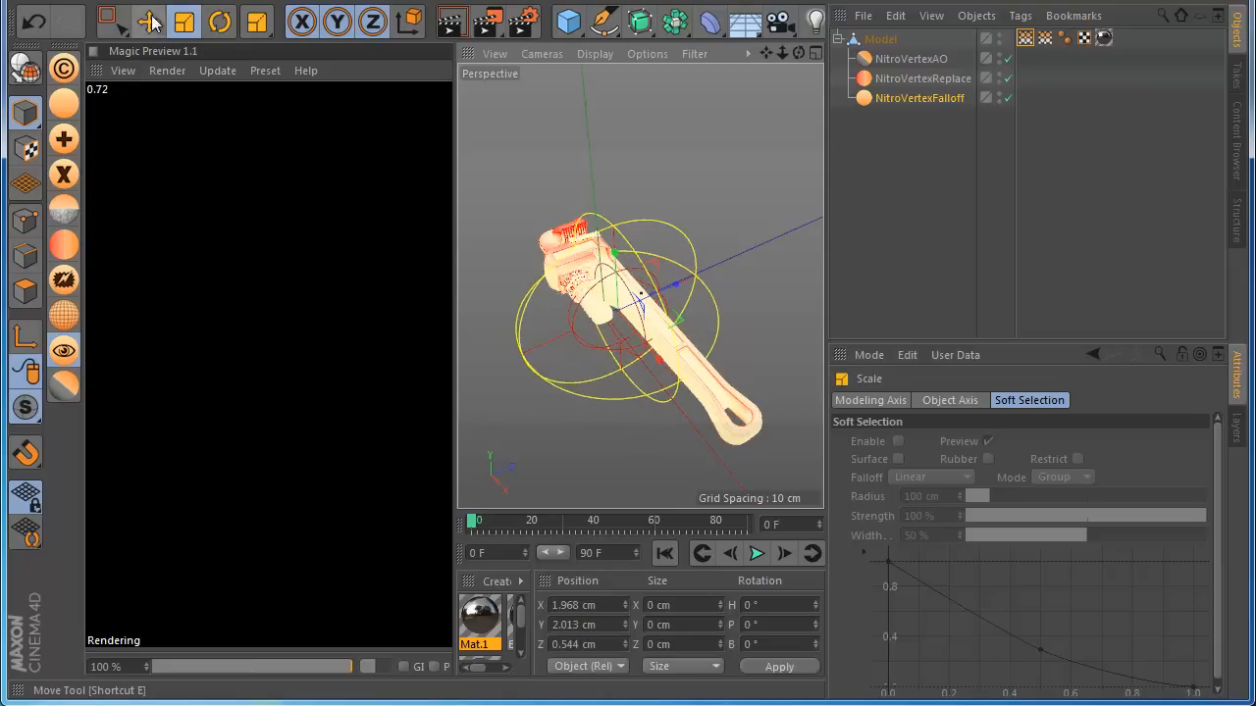
drag(640, 346, 581, 290)
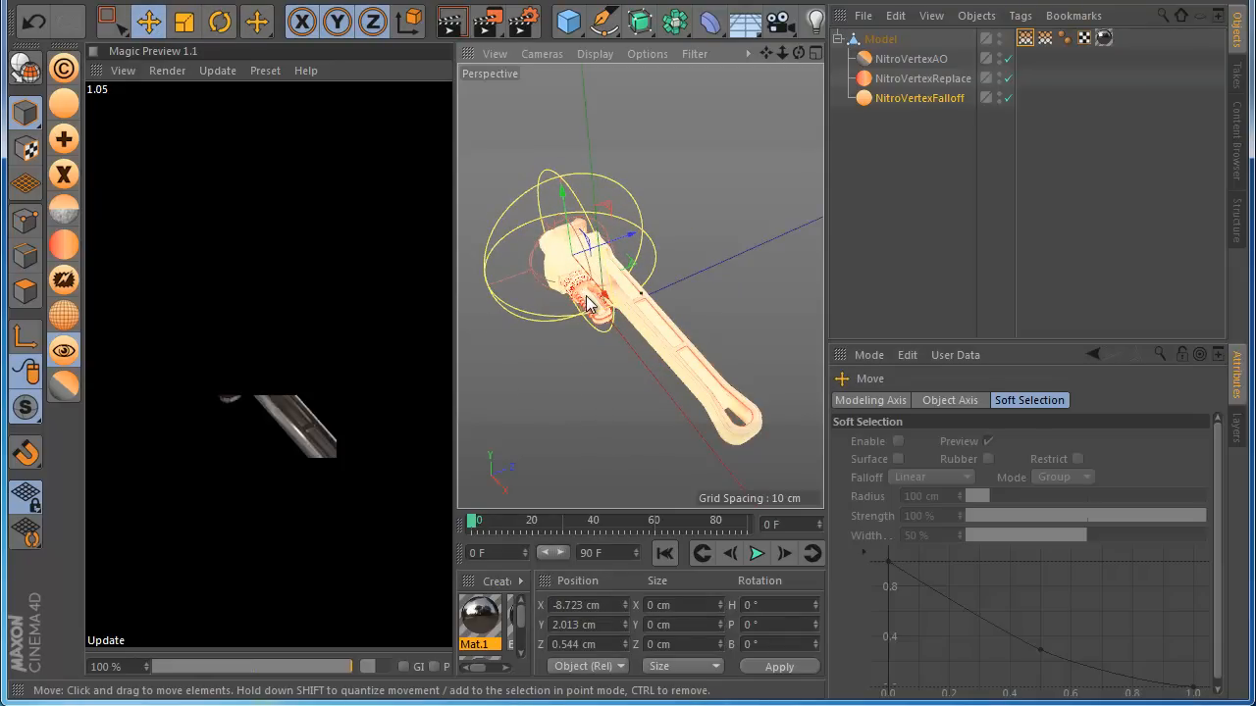
Invert the spherical falloff and slide it back and forth along the wrench's handle to test the mask
click(886, 99)
click(889, 503)
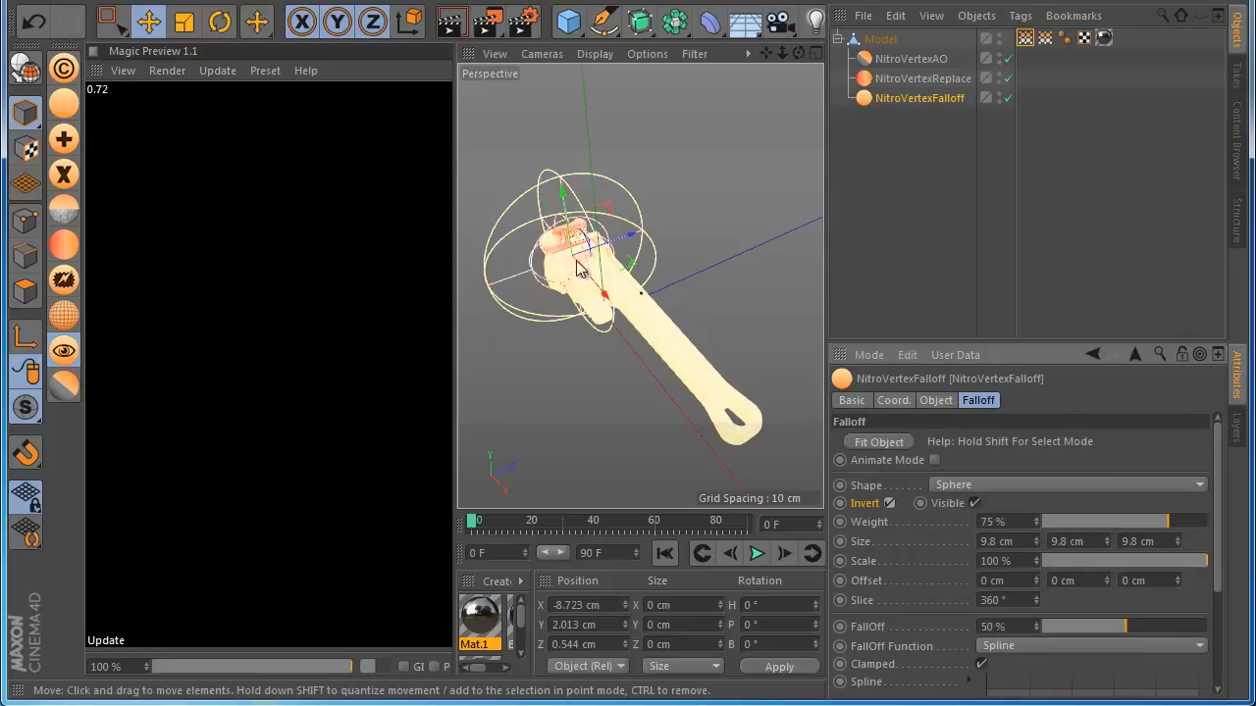
drag(679, 367, 723, 458)
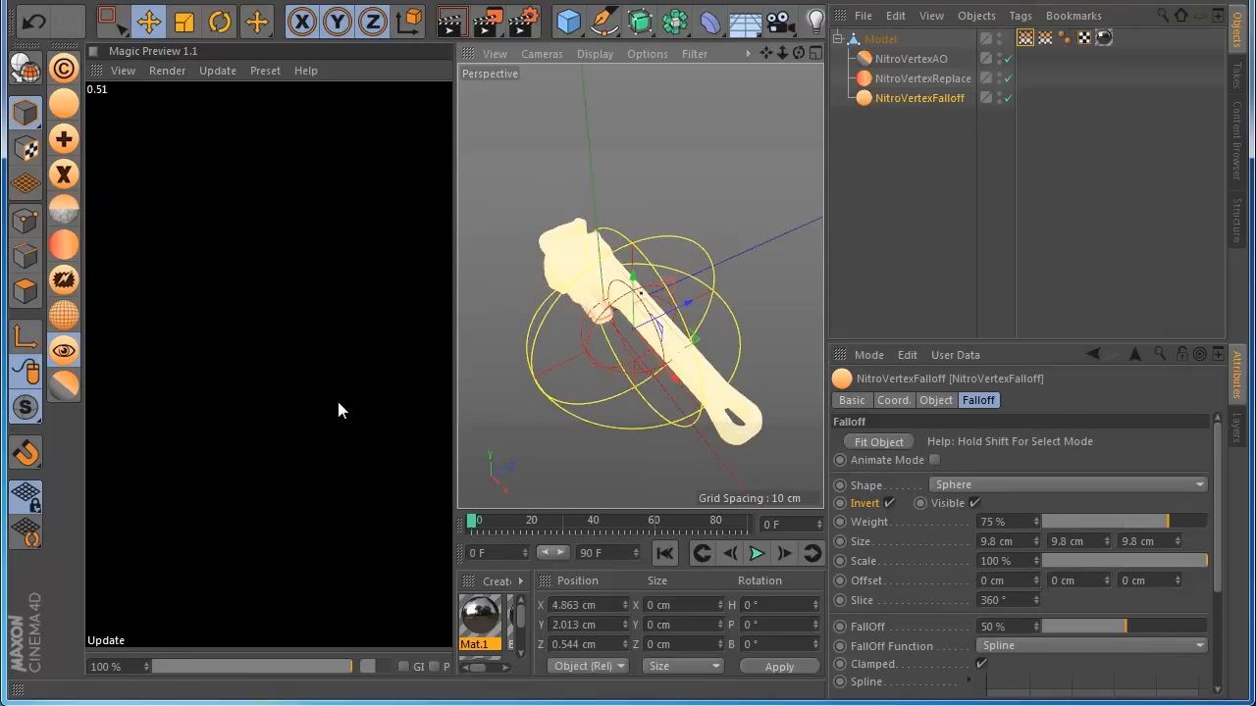
drag(684, 396, 647, 345)
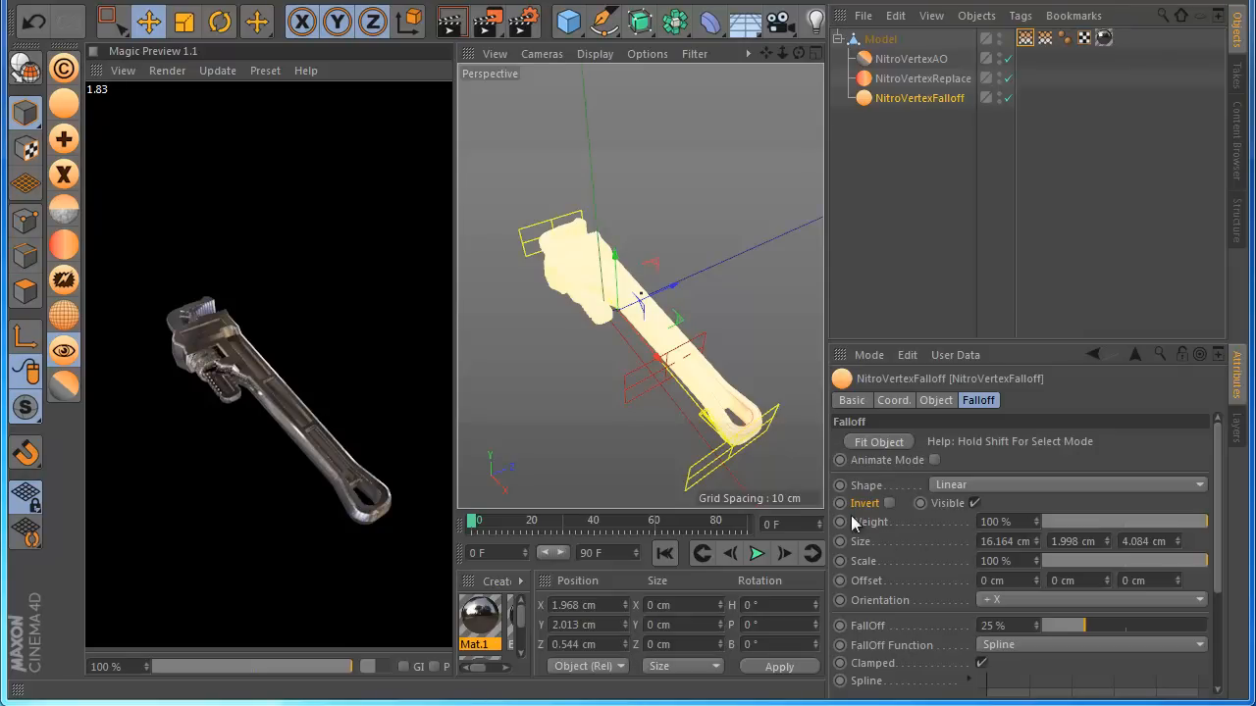
Animate the linear falloff's weight from 100 % at frame 0 to 0 % at frame 90
ctrl+click(840, 522)
drag(475, 527, 775, 545)
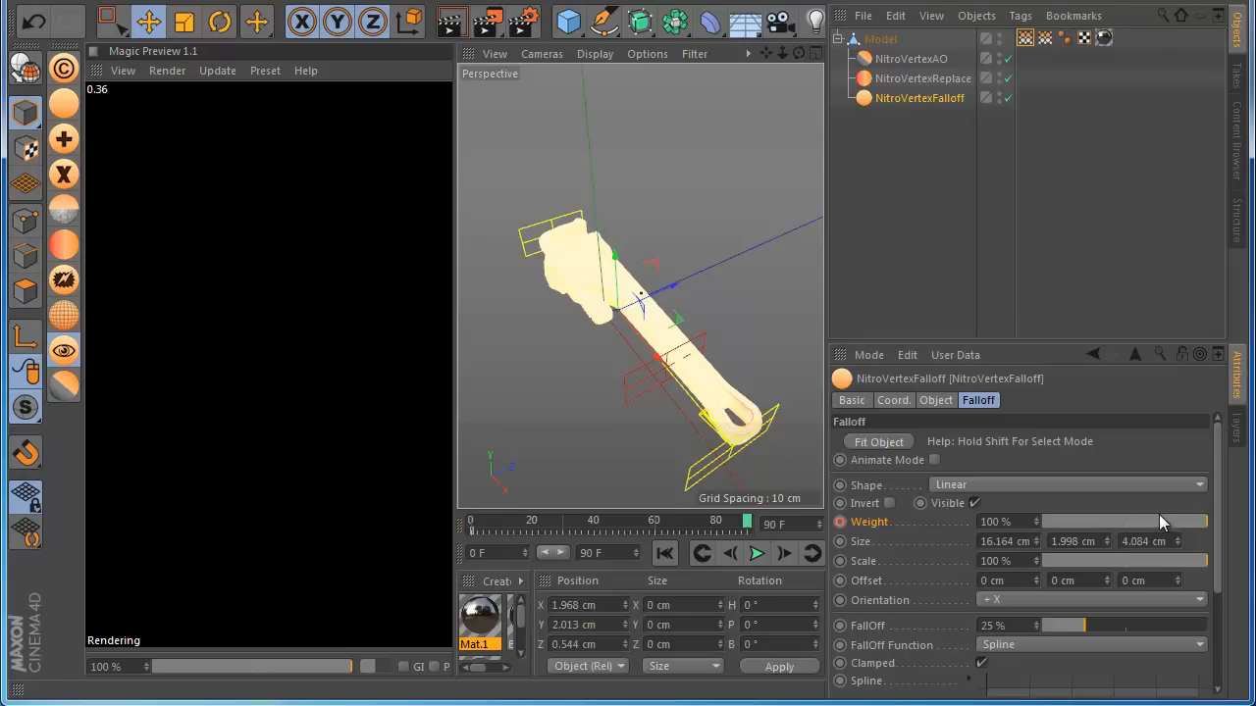
drag(1153, 513, 1009, 515)
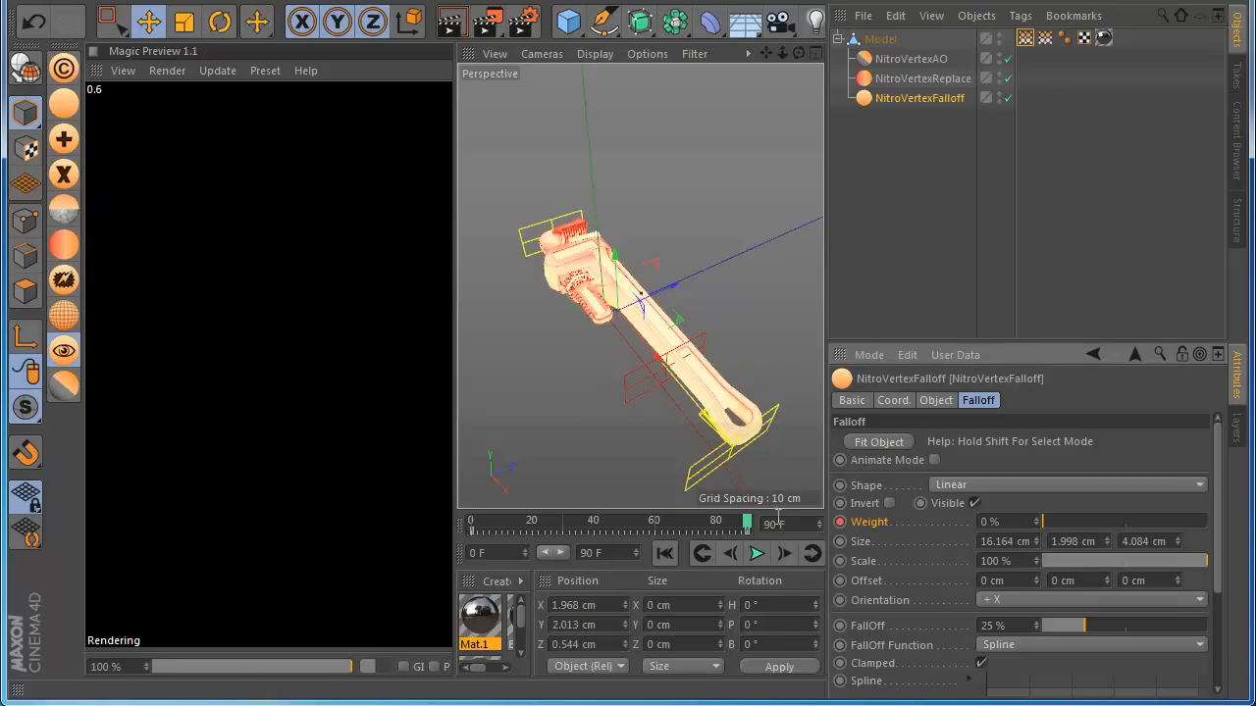
drag(767, 53, 628, 433)
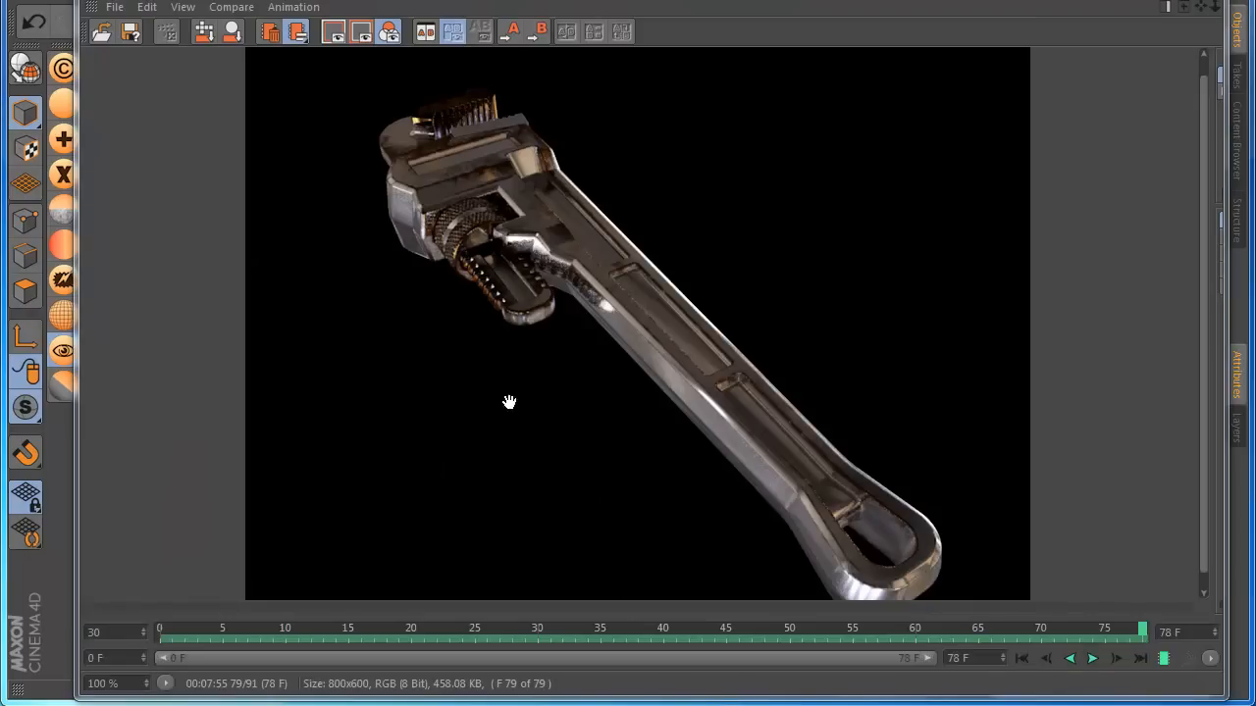
Play and scrub through the rendered wrench animation to examine how the oil and metal layers change
drag(1144, 629, 85, 625)
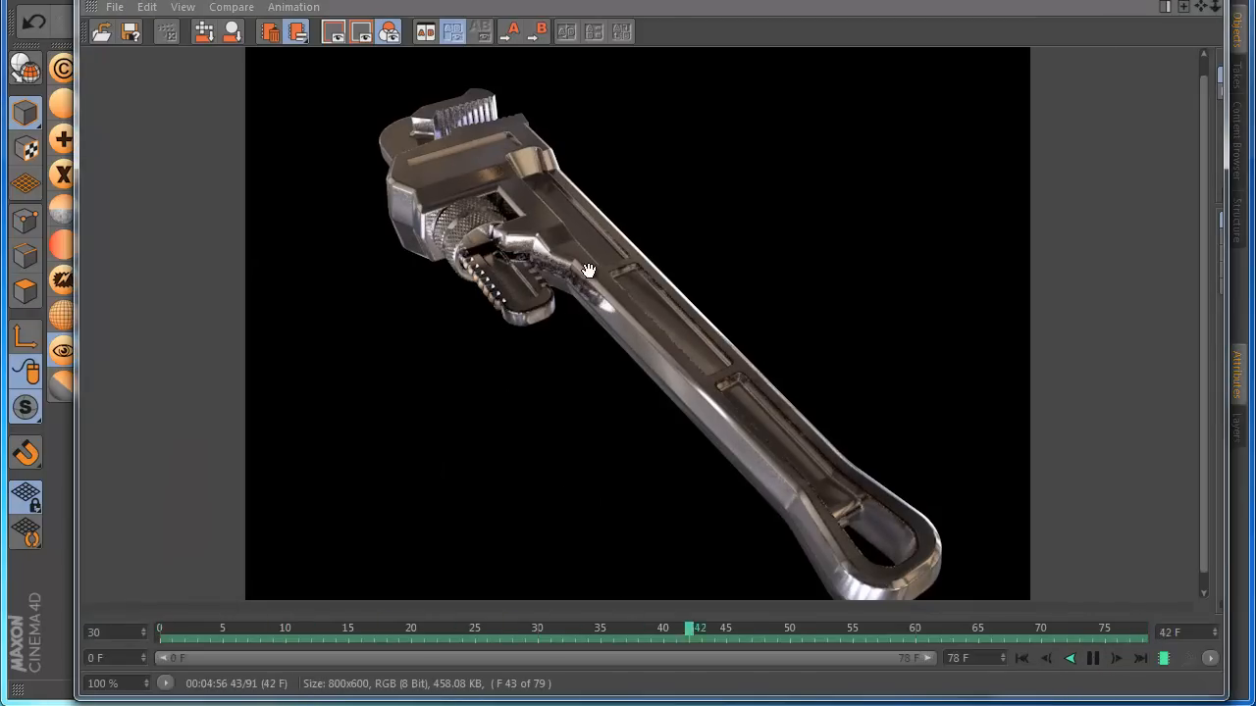
drag(449, 638, 1092, 628)
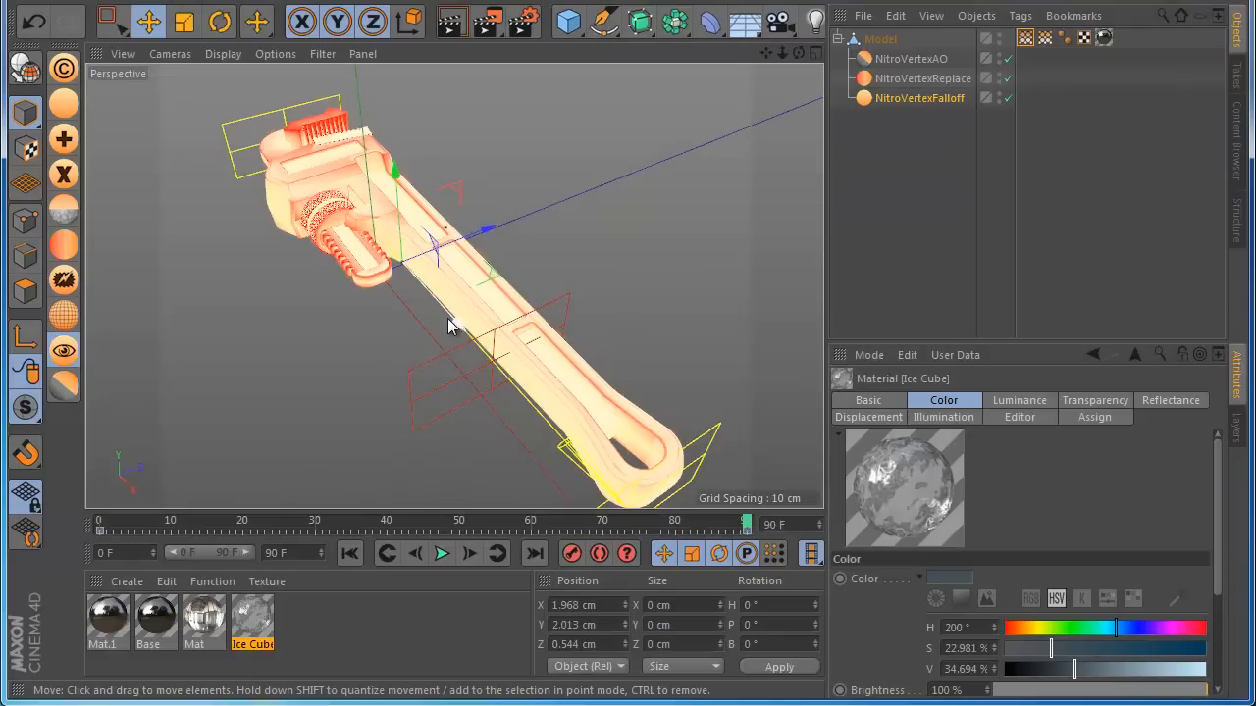
Add a second NitroVertexFalloff object under Model, below the first one, and create its own vertex map
alt+drag(462, 350, 458, 337)
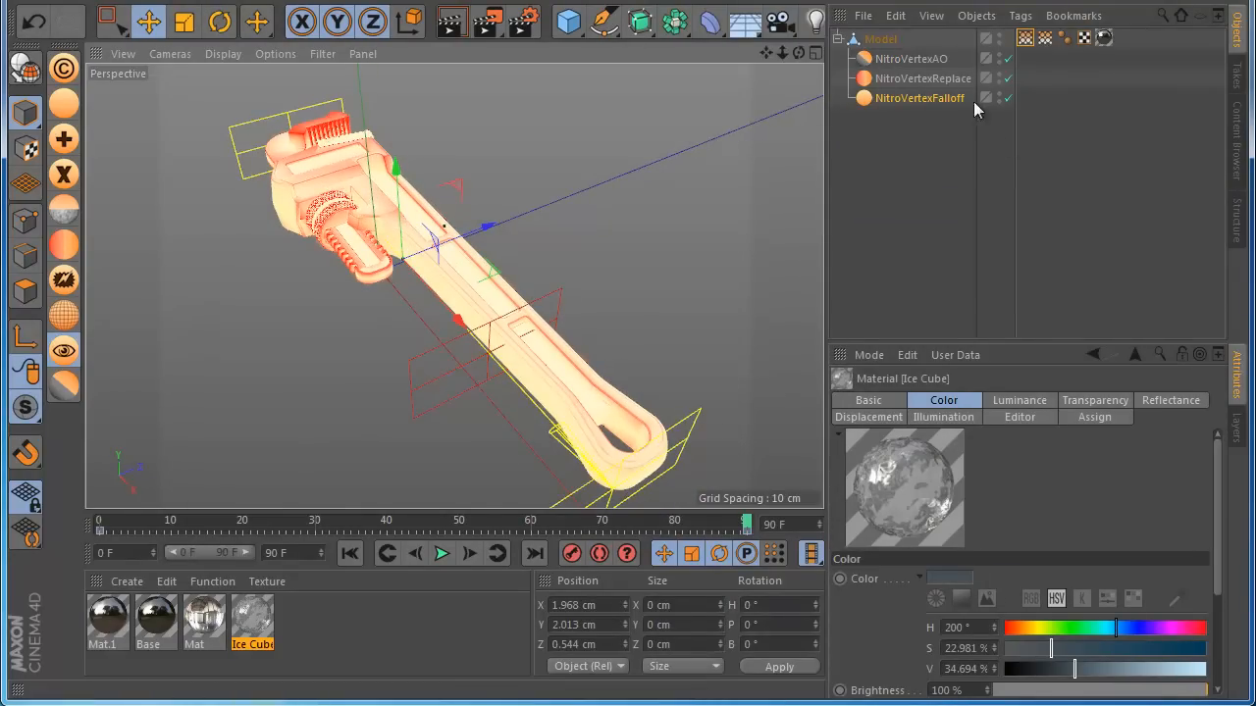
click(878, 39)
click(66, 105)
drag(868, 59, 874, 124)
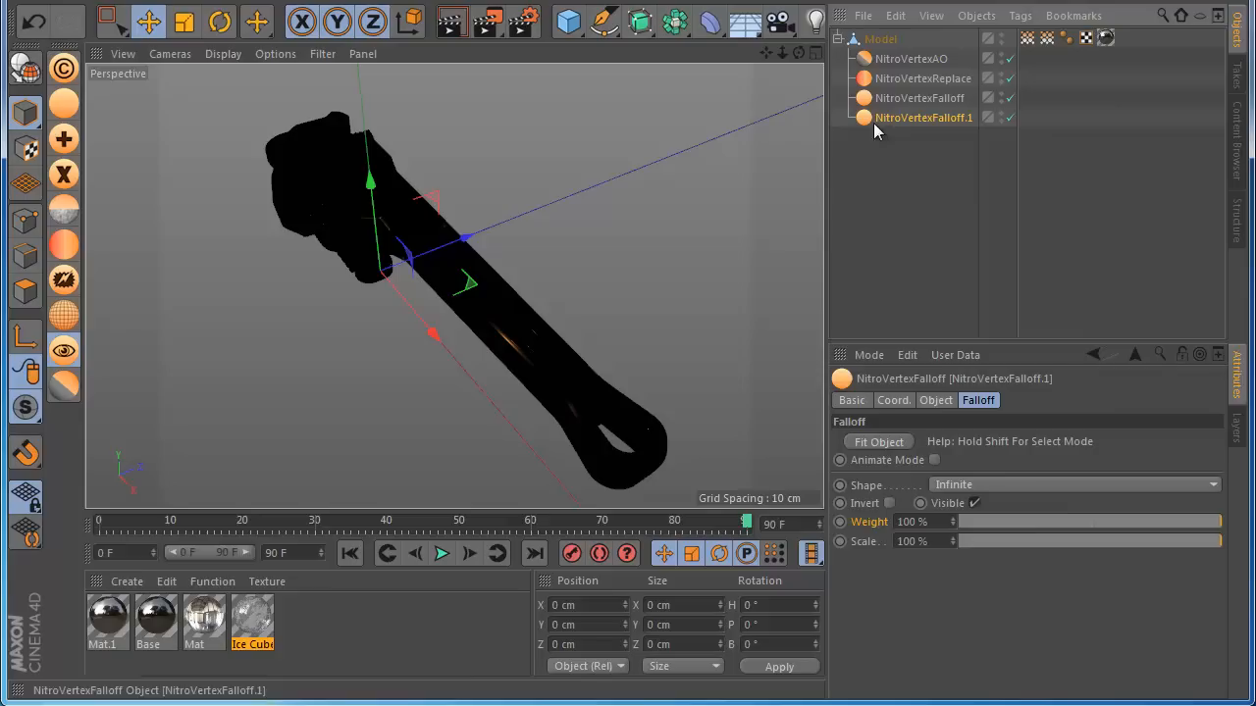
click(935, 400)
click(1187, 442)
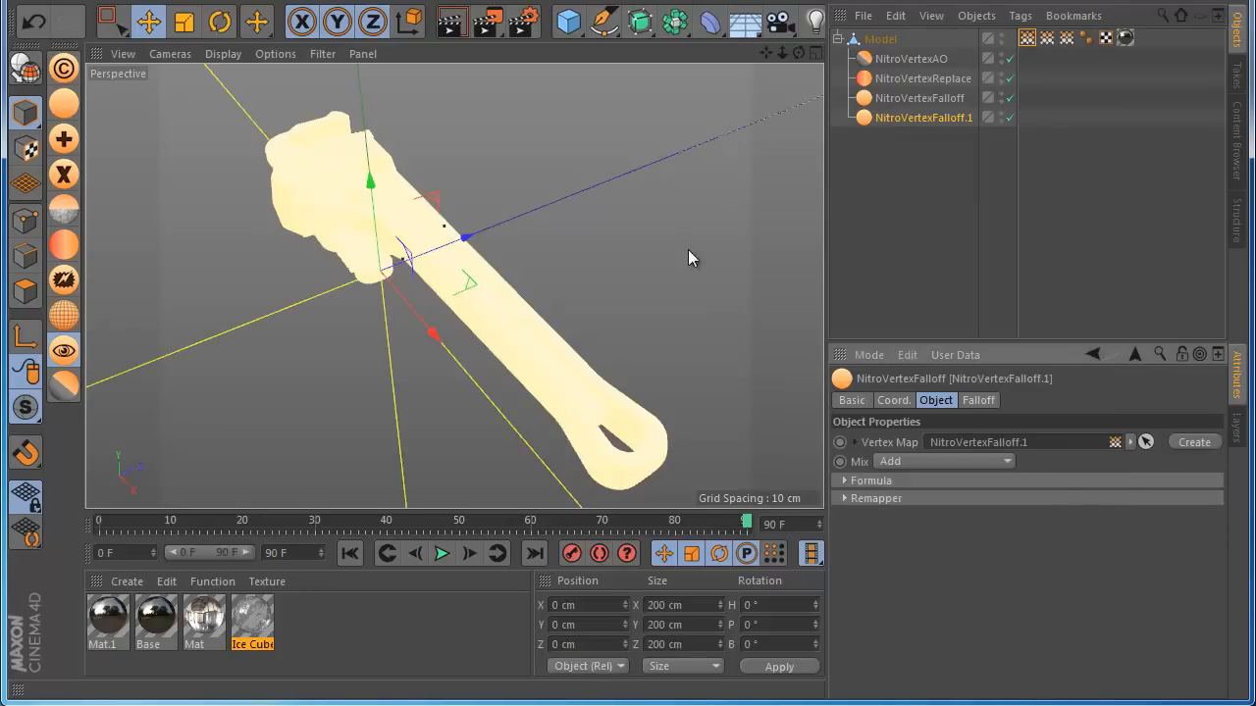
Set the second NitroVertexFalloff's shape to Linear and fit it to the wrench
click(982, 400)
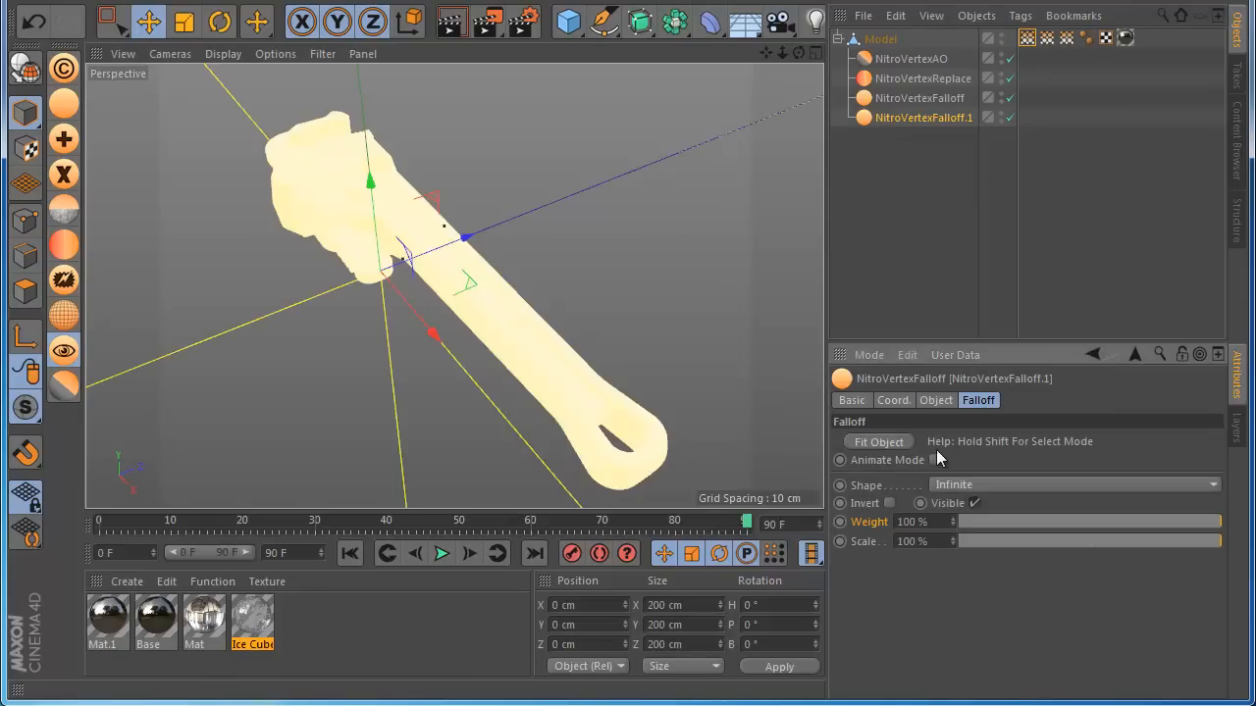
click(982, 484)
click(971, 588)
click(894, 446)
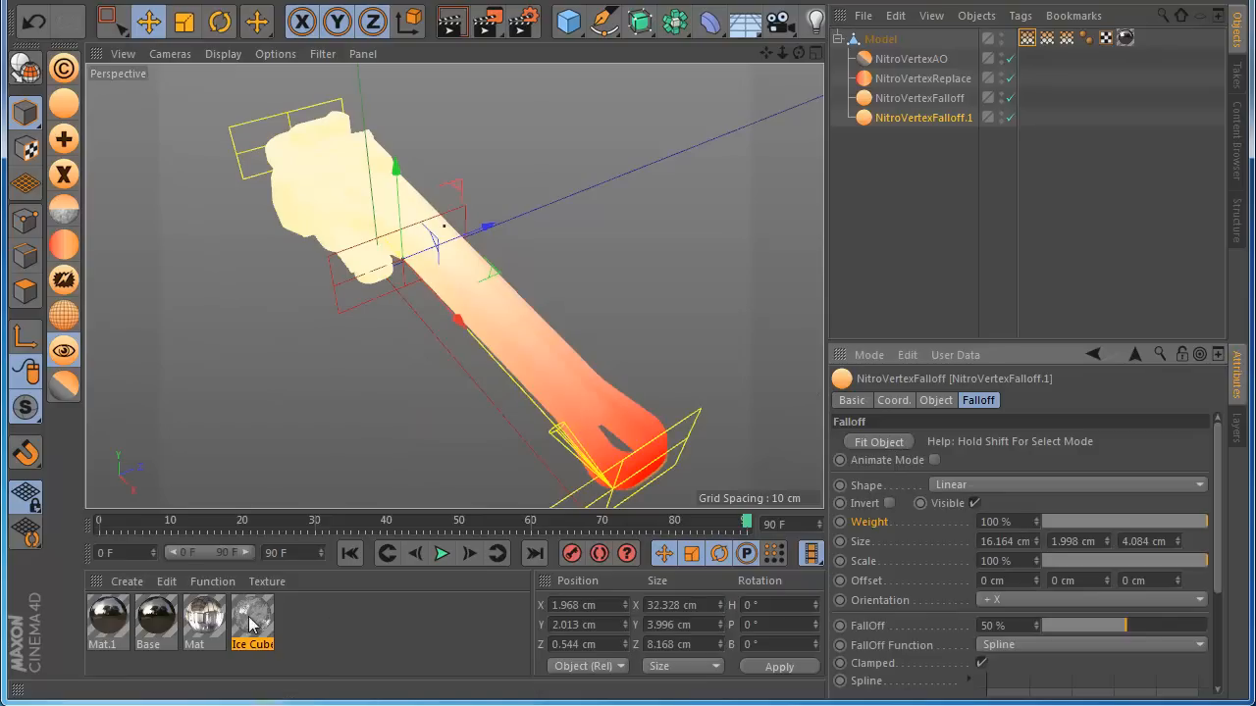
Apply the Ice Cube material to Model on top of its existing material
drag(262, 628, 767, 157)
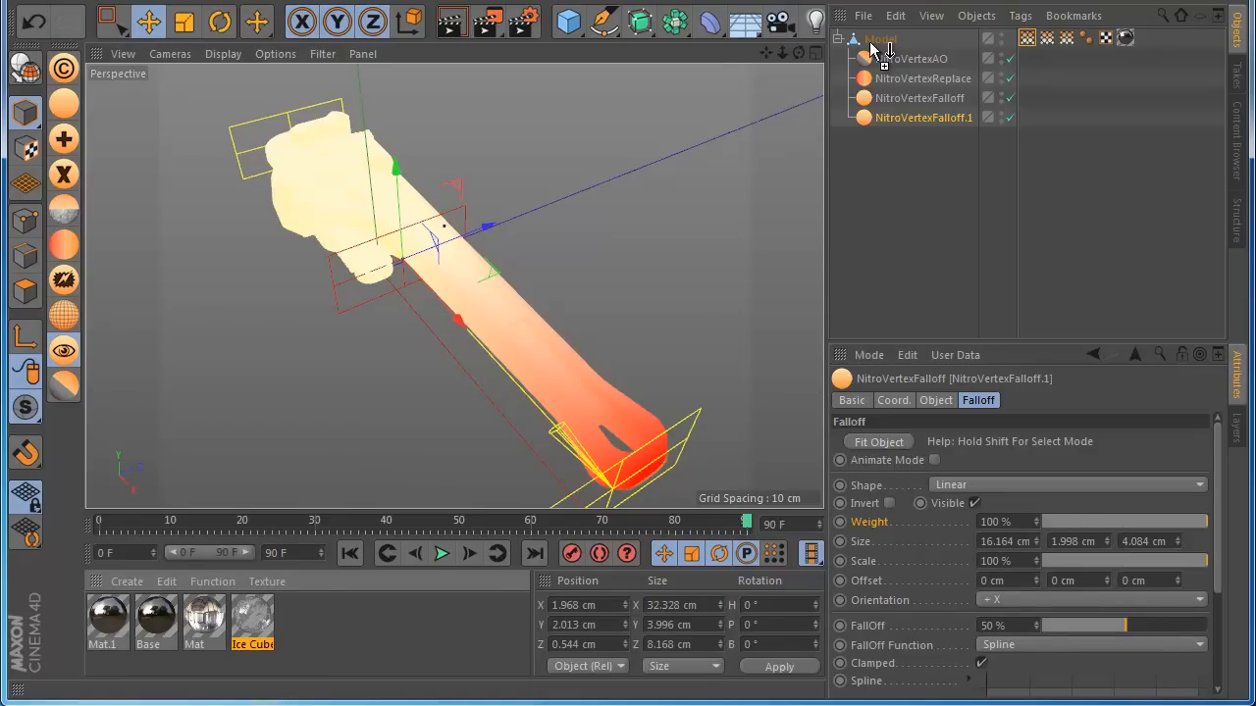
drag(871, 43, 876, 41)
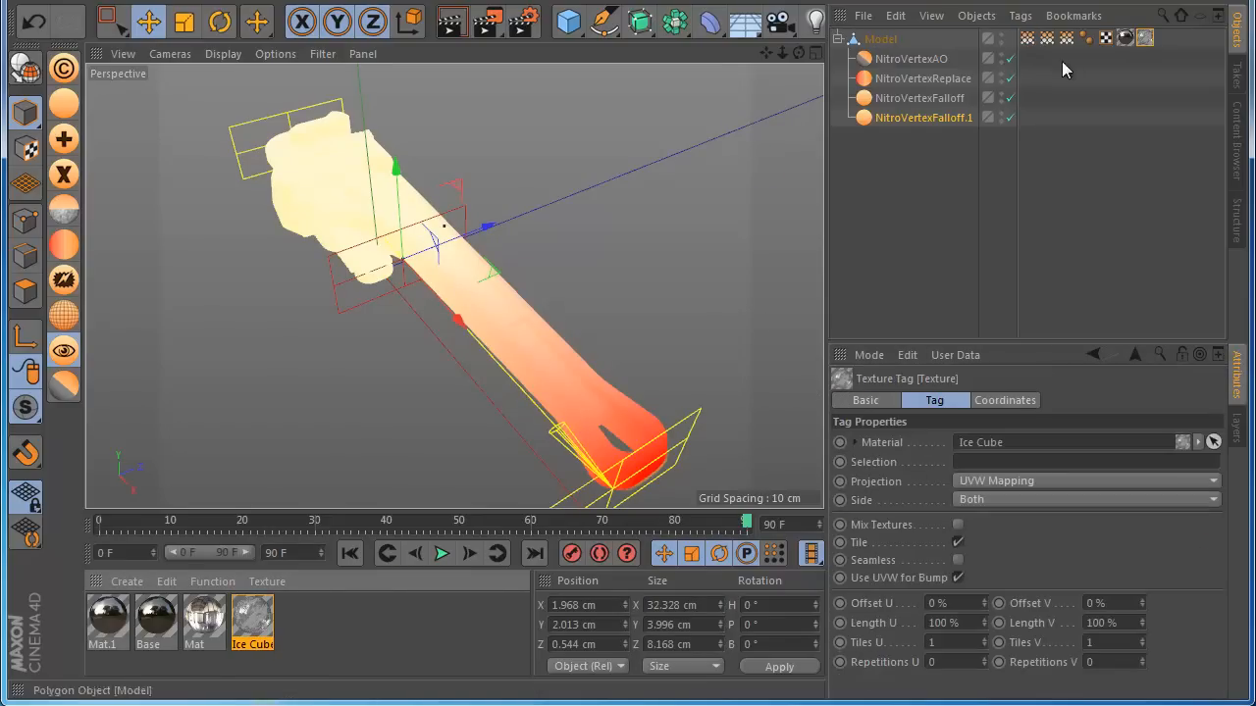
Enable the Ice Cube material's Alpha channel, turn off Image Alpha and load a Fusion shader as its texture
double_click(250, 633)
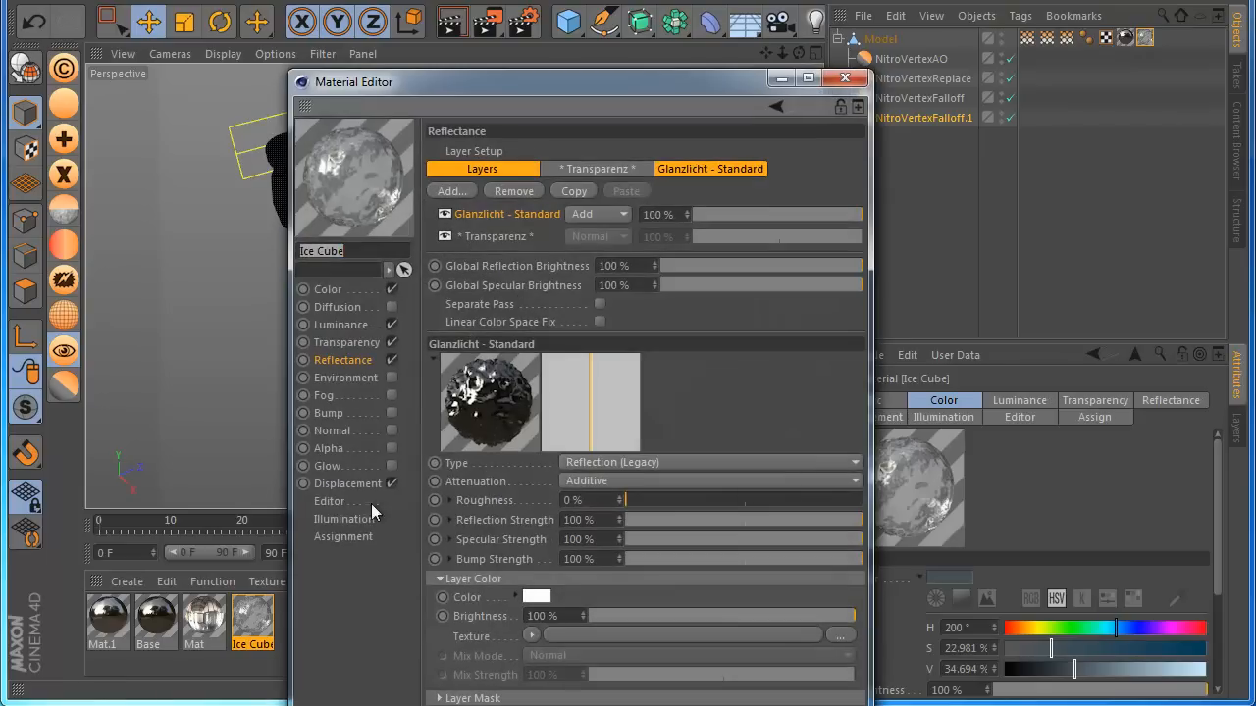
click(394, 448)
click(541, 214)
click(546, 256)
mouse_move(578, 701)
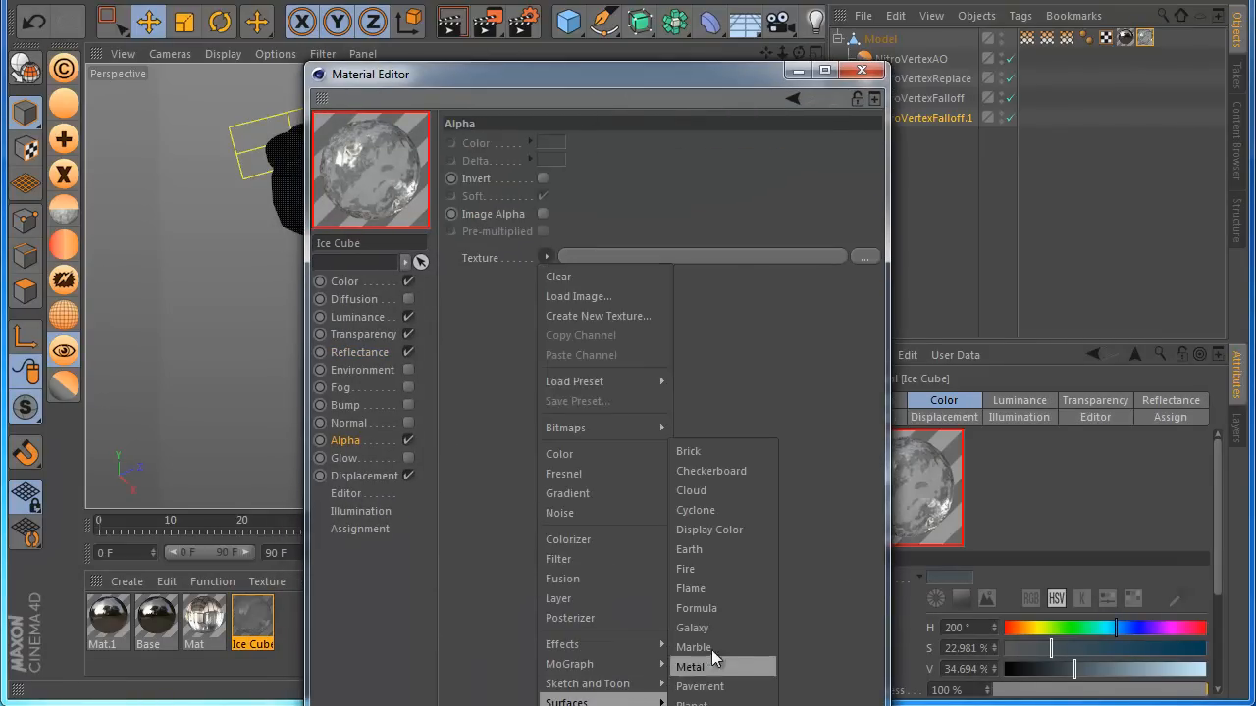
click(618, 579)
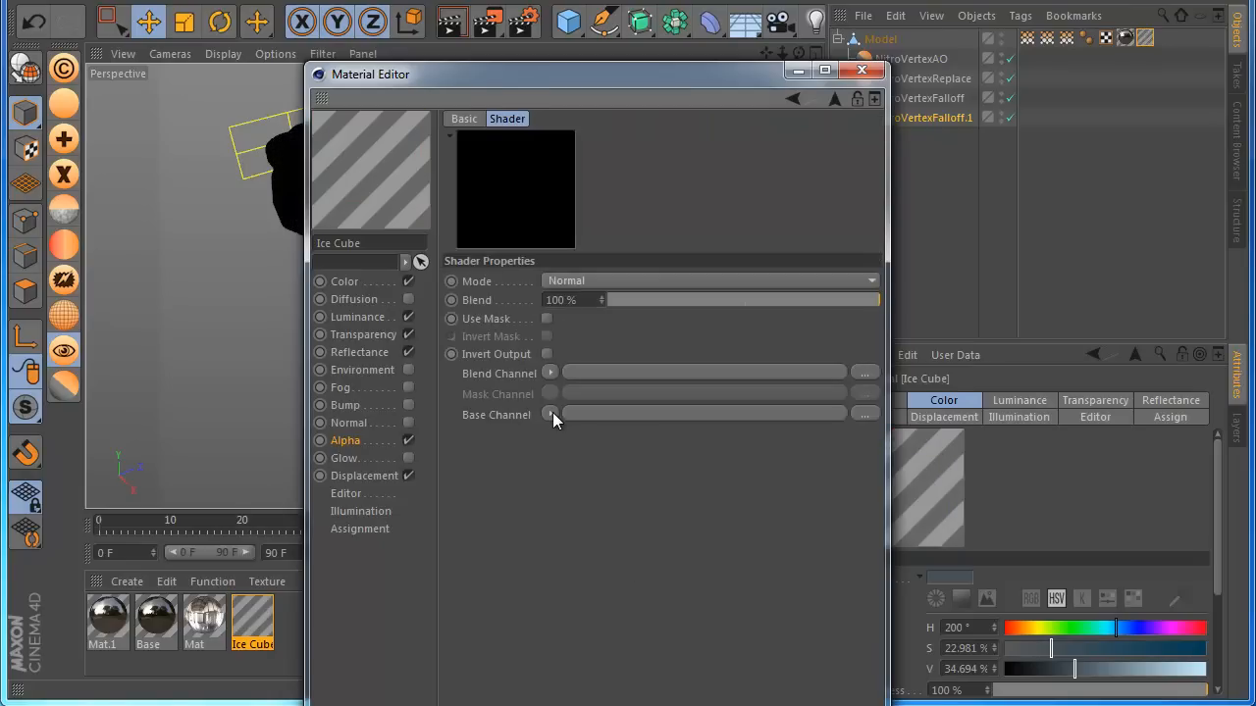
Load a Vertex Map shader into the Fusion's Base Channel and link the NitroVertexFalloff.1 vertex map to it
click(550, 414)
mouse_move(588, 519)
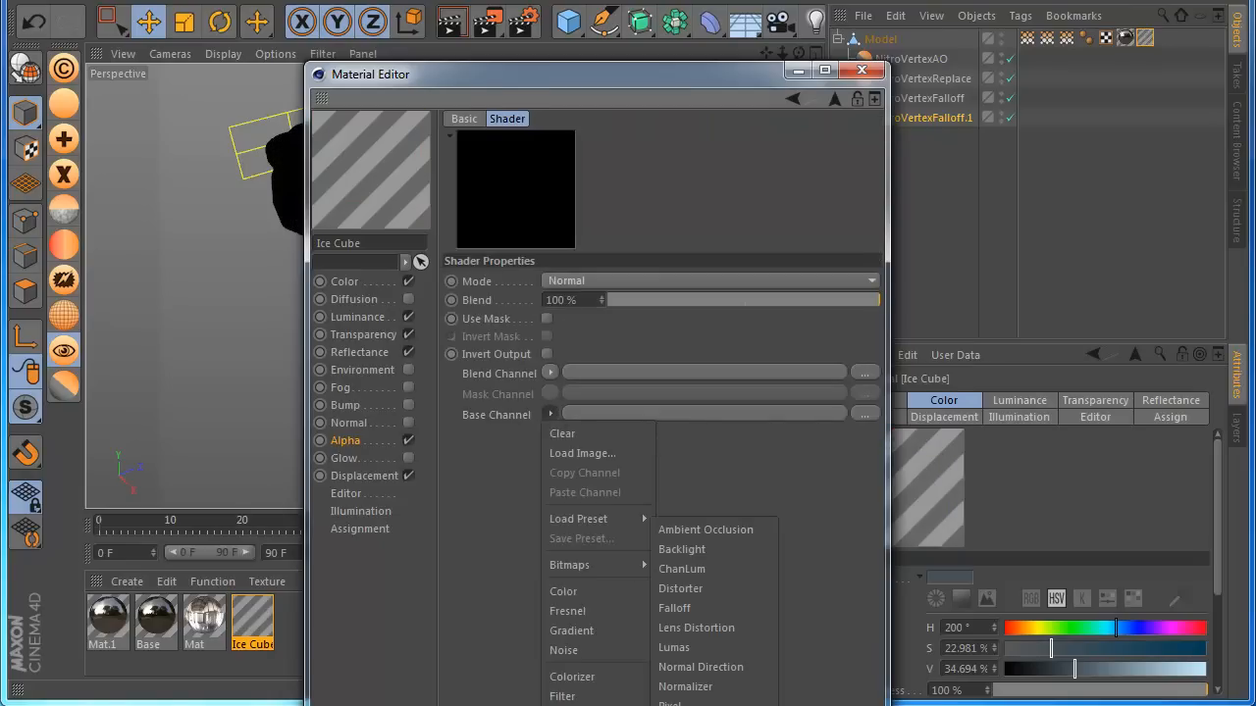
click(692, 705)
click(573, 465)
drag(1066, 38, 711, 318)
drag(1027, 39, 623, 284)
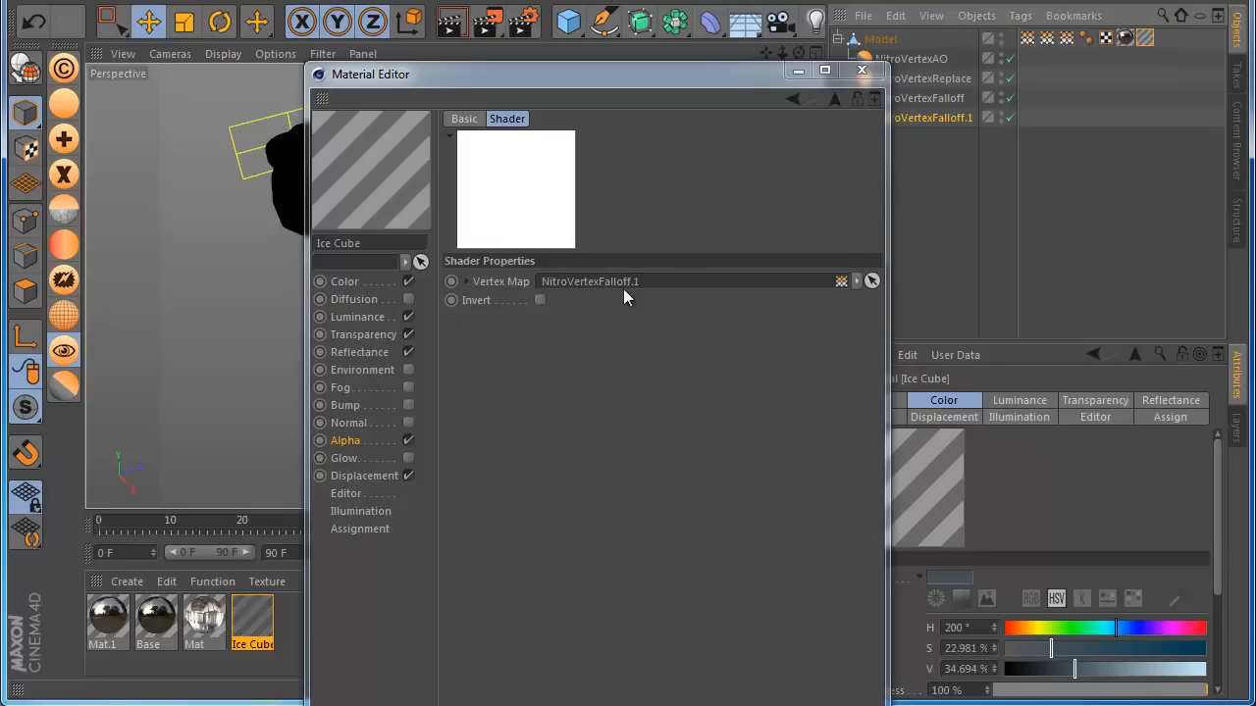
click(793, 98)
Load a Noise shader into the Fusion's Blend Channel and put the Material Editor away
click(555, 373)
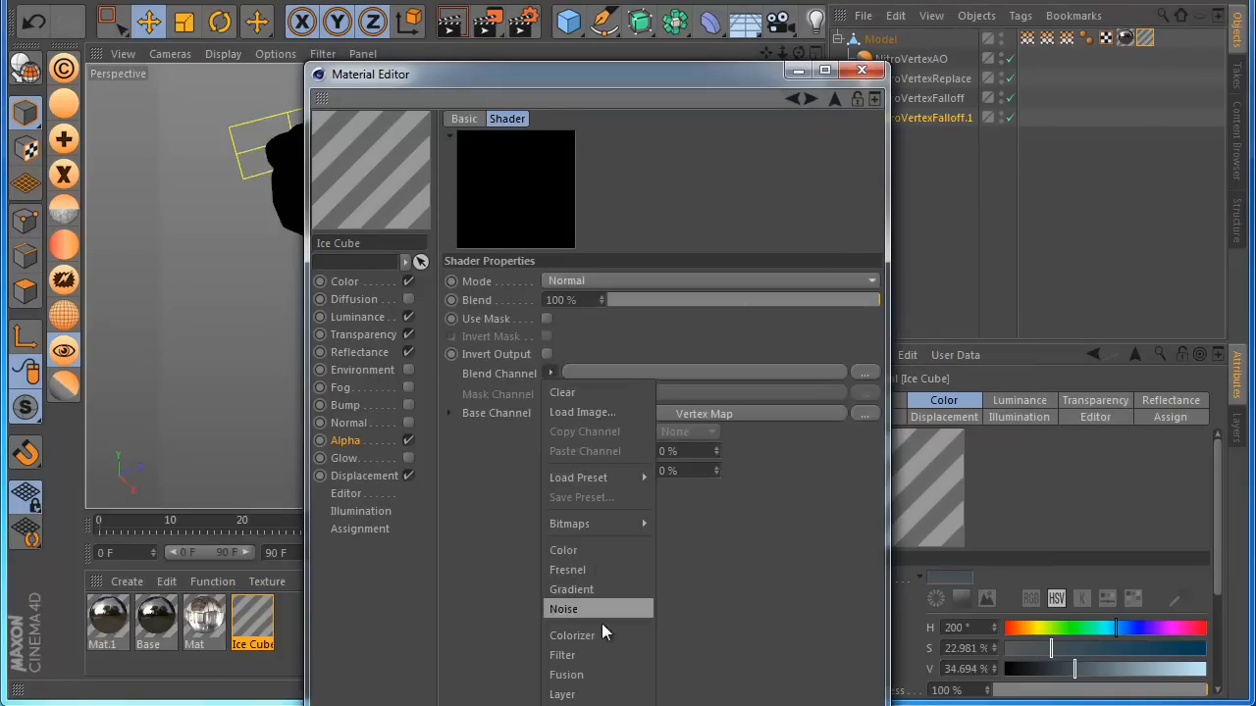
click(600, 606)
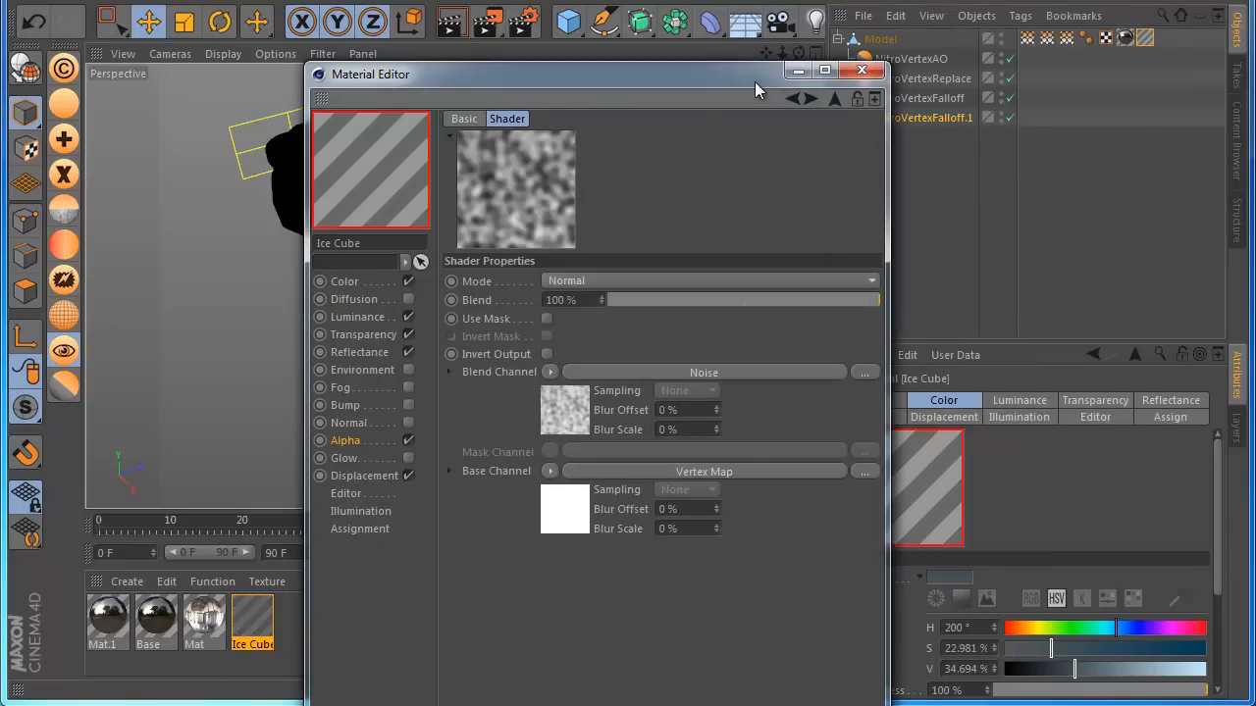
click(793, 72)
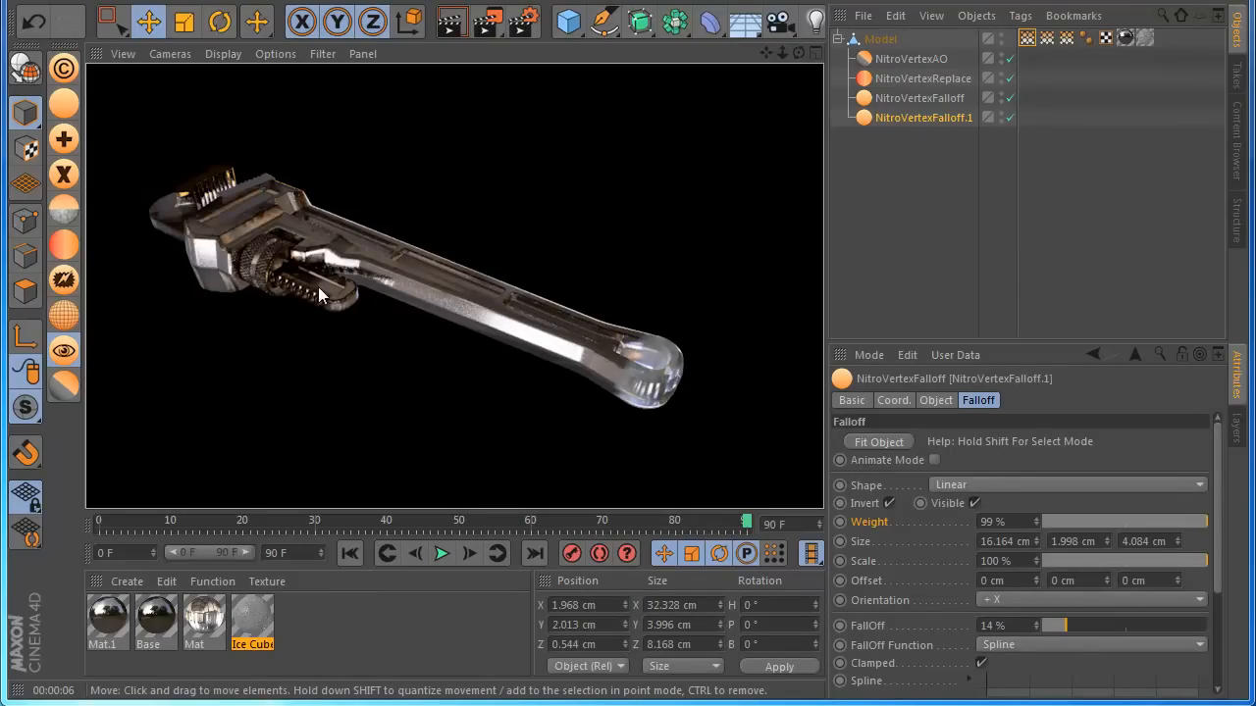
Set the Weight of NitroVertexFalloff.1 to 69 % to extend the ice along the wrench handle
drag(1193, 519, 1157, 522)
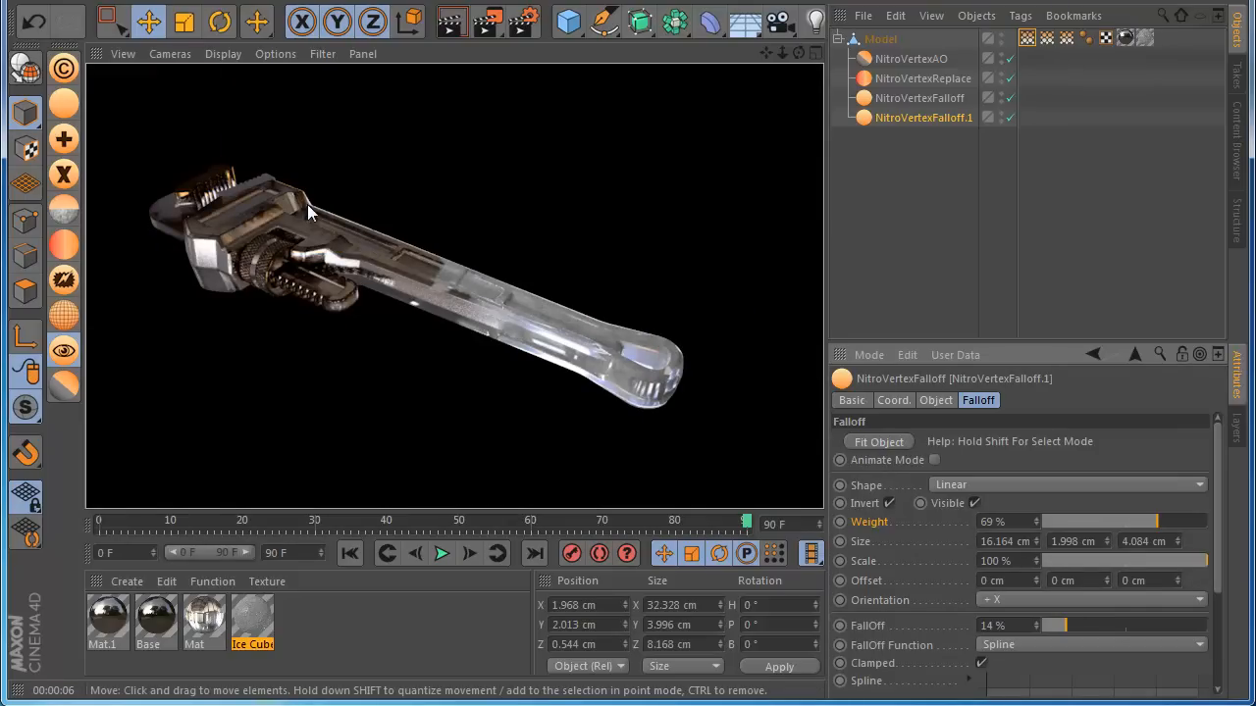
click(893, 121)
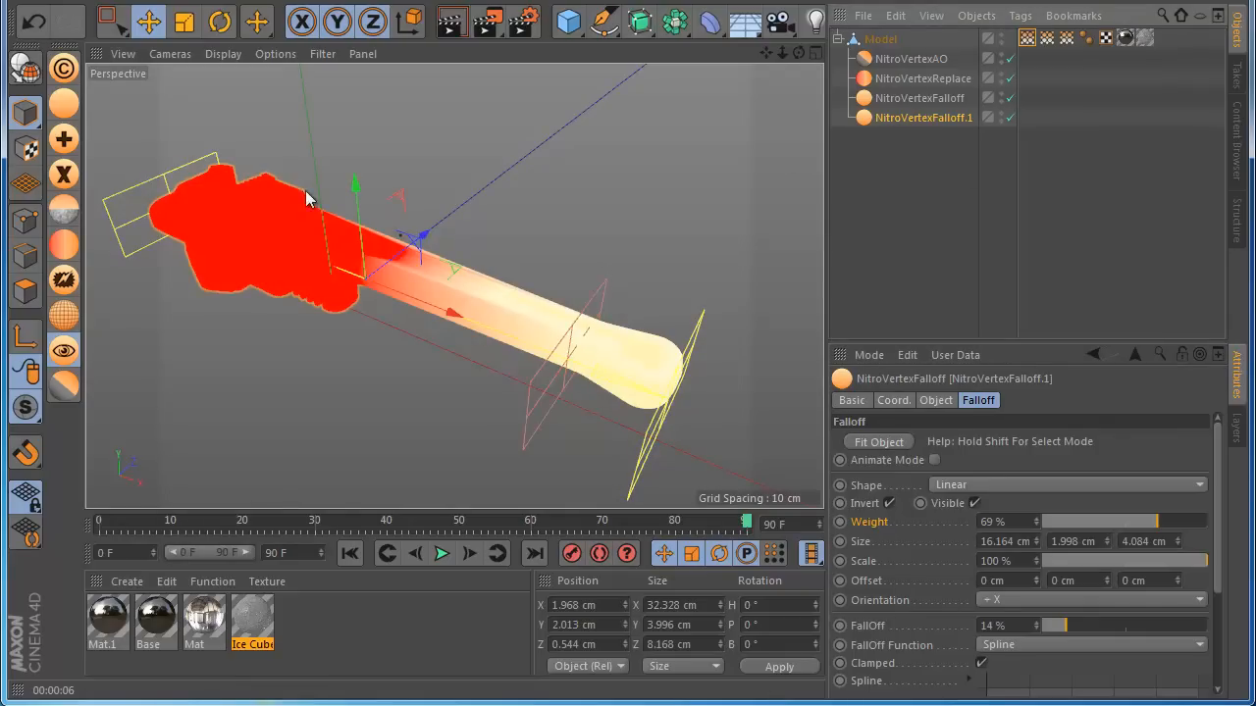
mouse_move(471, 322)
mouse_down()
mouse_move(314, 272)
mouse_move(475, 330)
mouse_move(405, 301)
mouse_move(450, 323)
mouse_up()
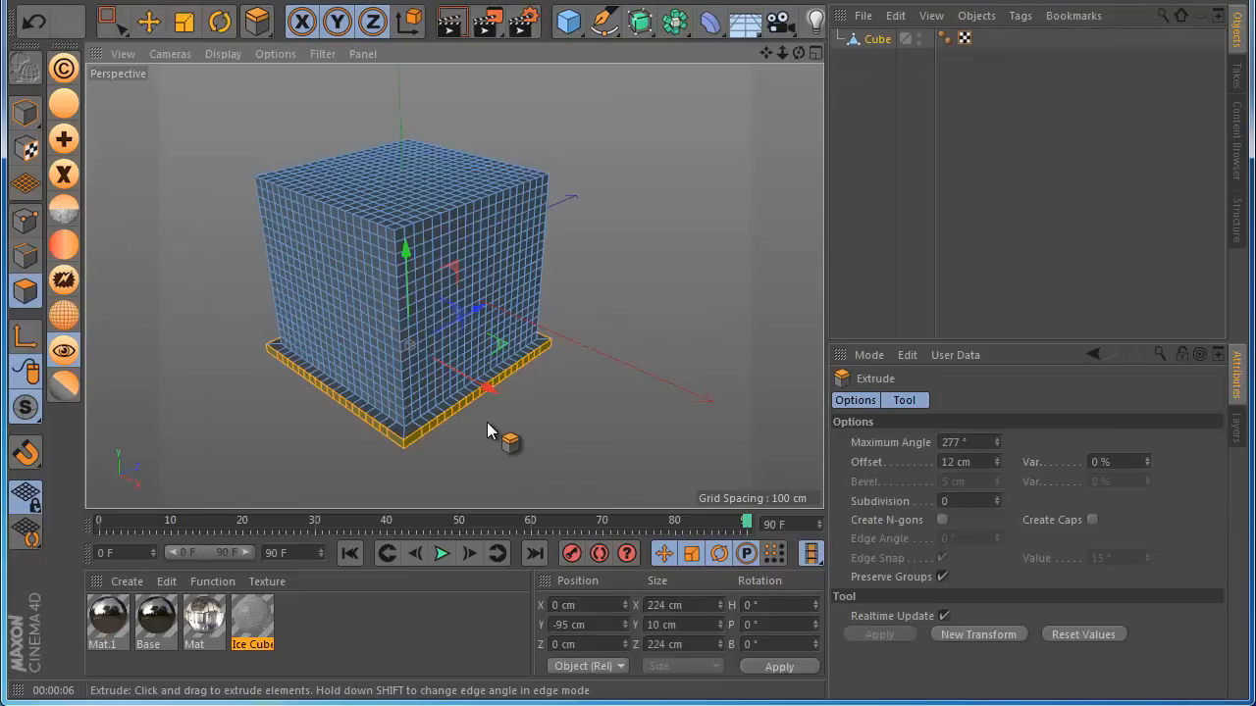
Extrude the selected polygon band around the Cube's base outward by 16 cm
drag(489, 427, 627, 433)
click(887, 152)
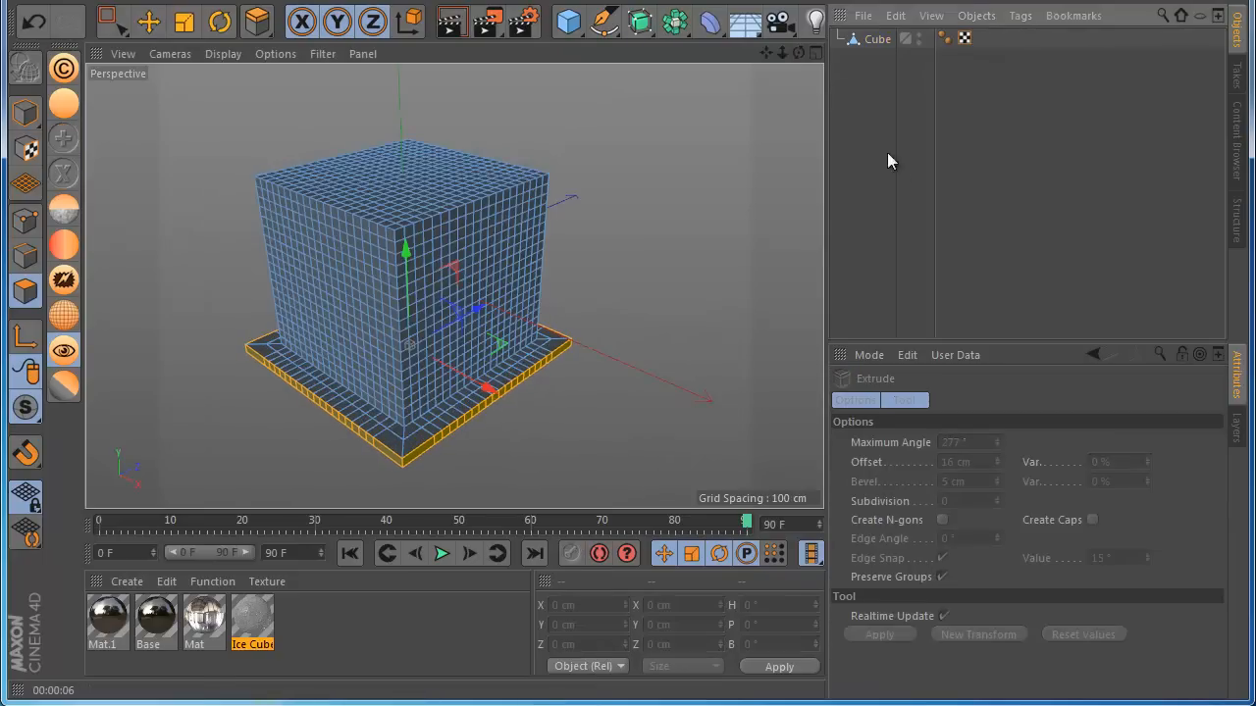
Add a NitroVertexAO object under Cube, create its vertex map and recalculate it with Contrast at 100 %
click(877, 39)
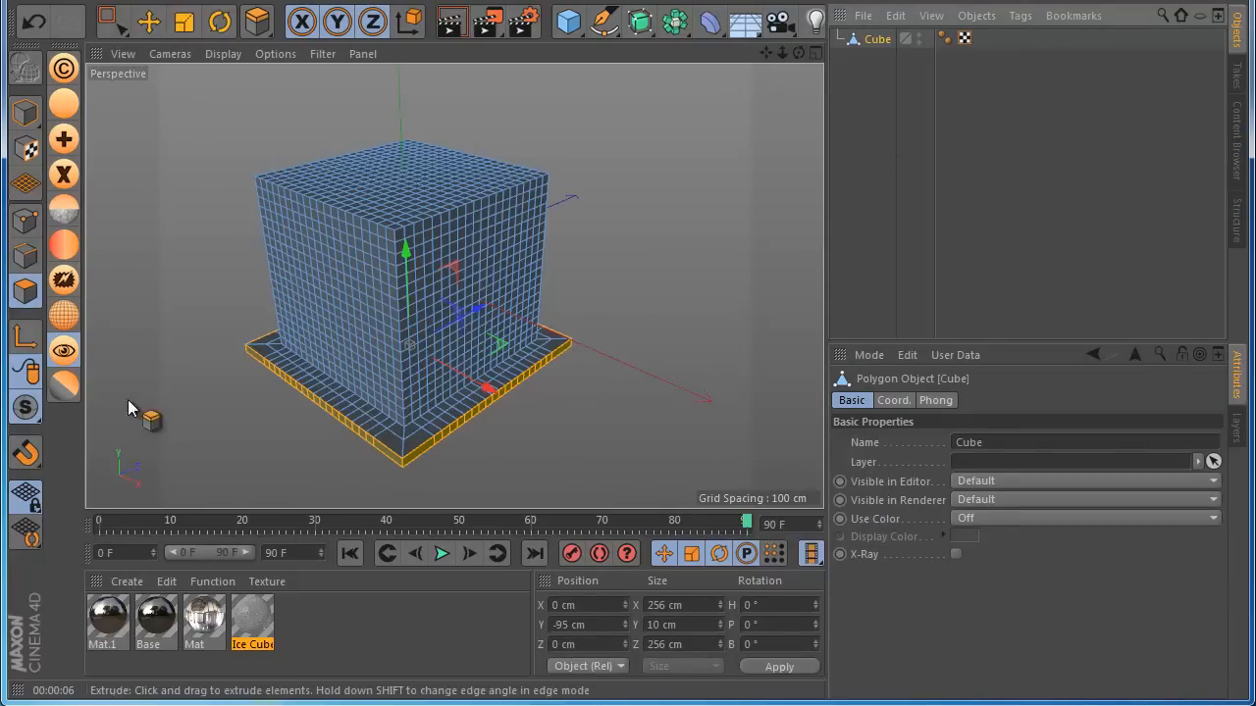
click(60, 387)
click(1194, 442)
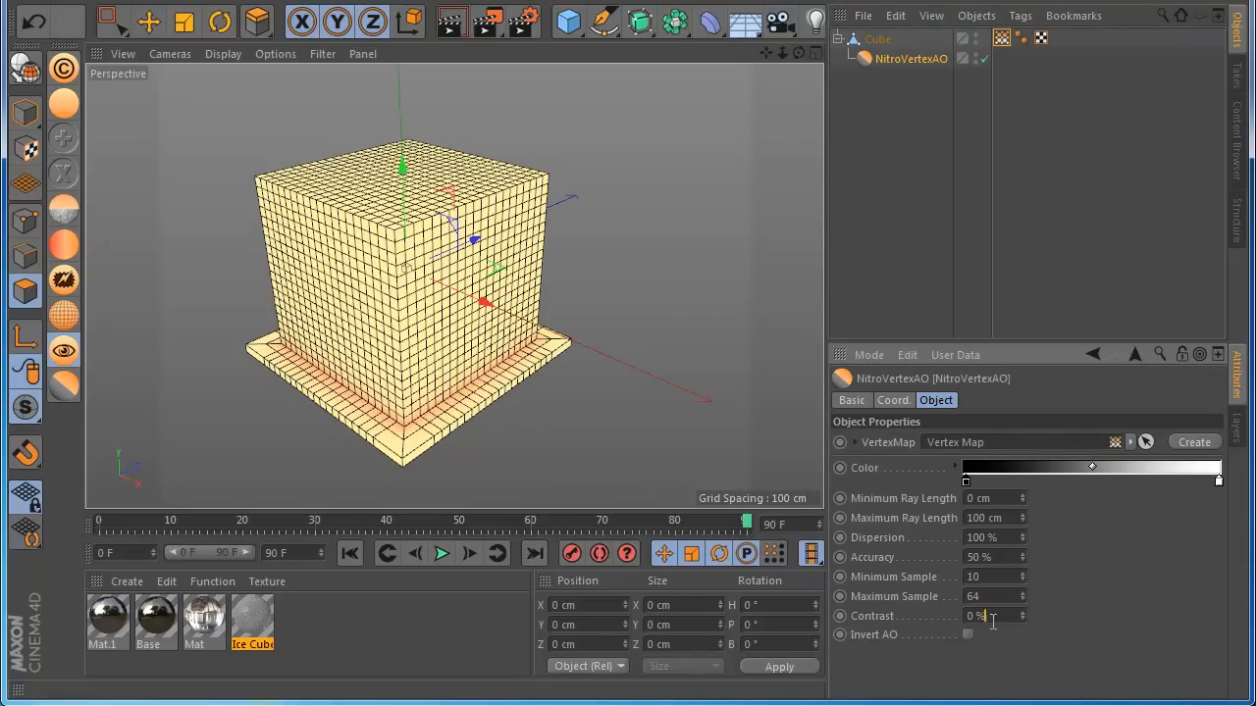
click(1188, 444)
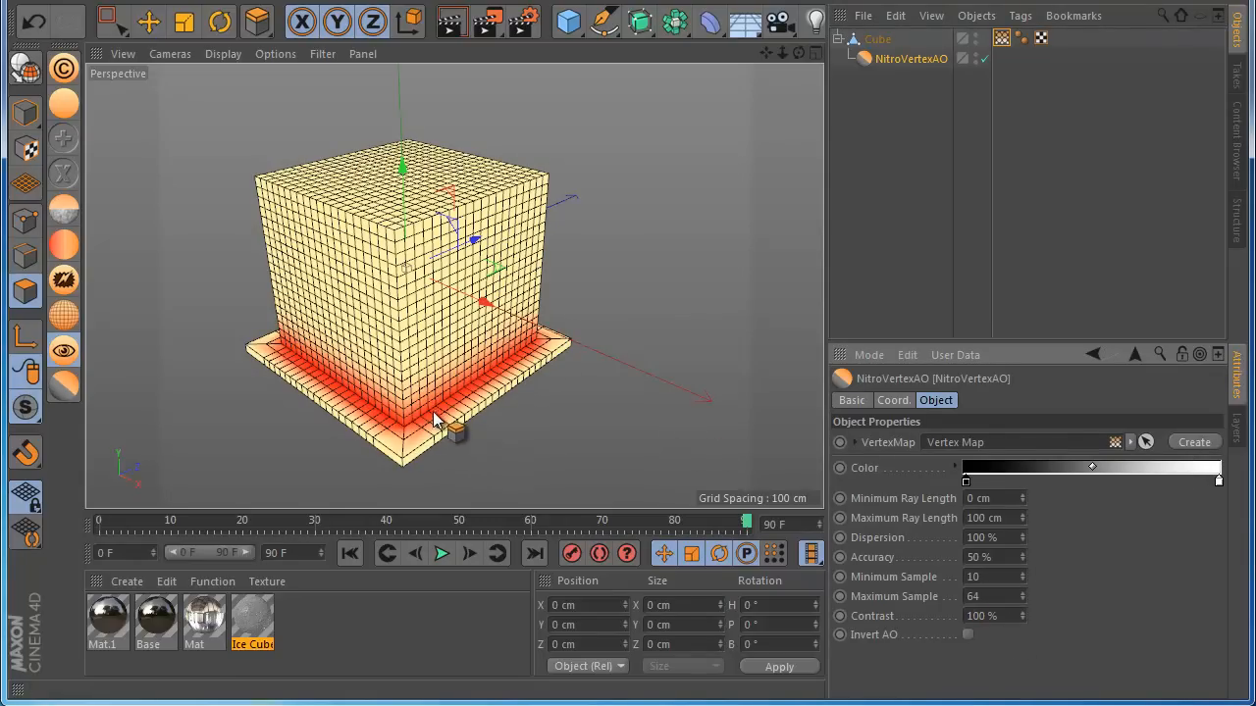
Add a Fur object and link the Cube's Vertex Map tag as its source Object
click(148, 22)
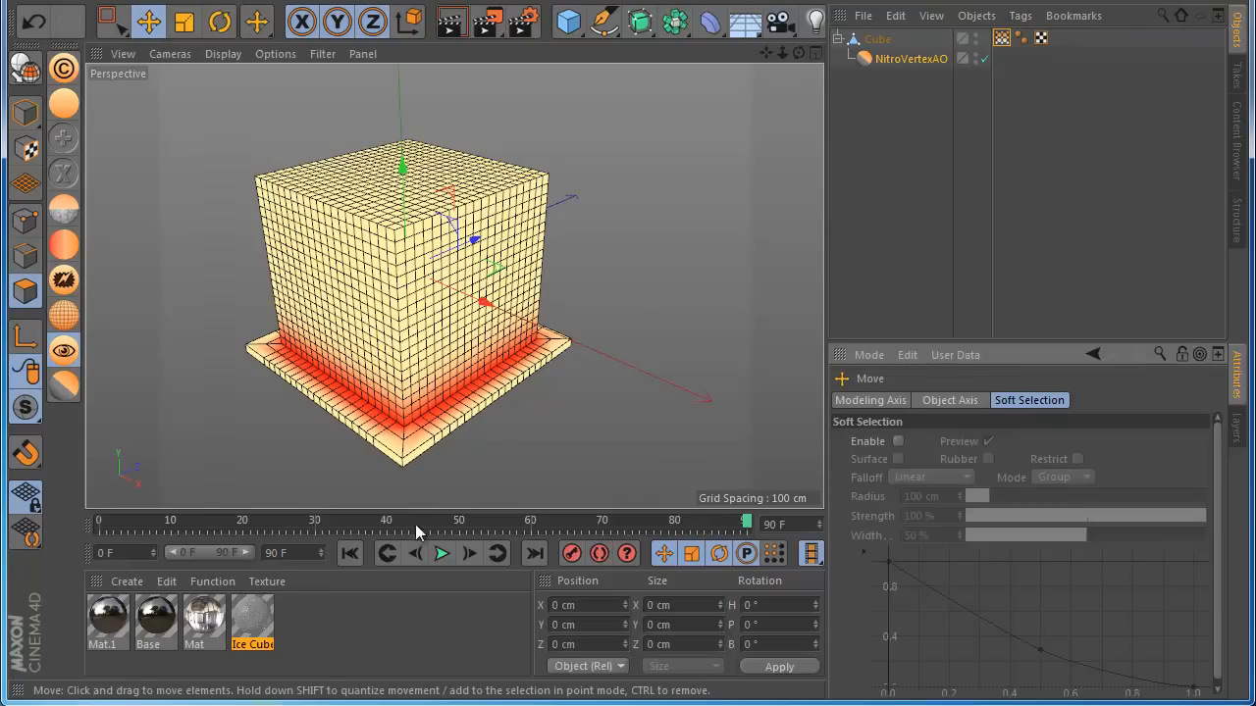
click(1000, 39)
click(353, 2)
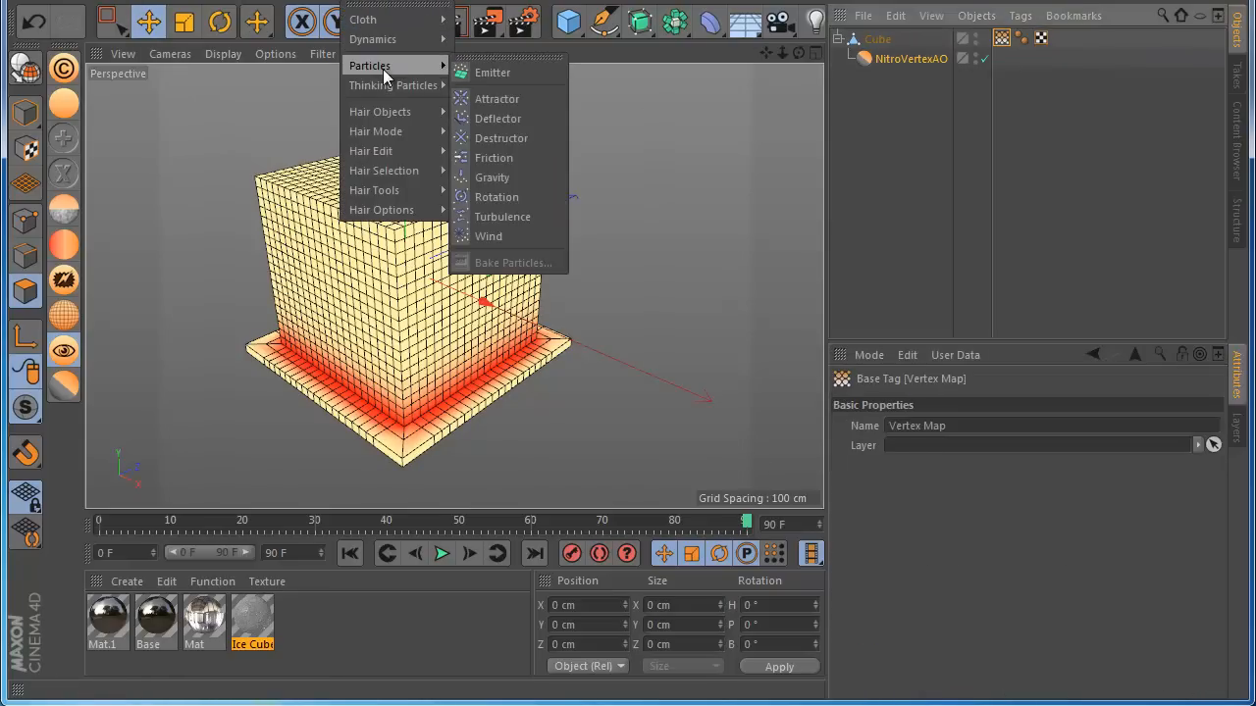
mouse_move(419, 86)
mouse_move(419, 111)
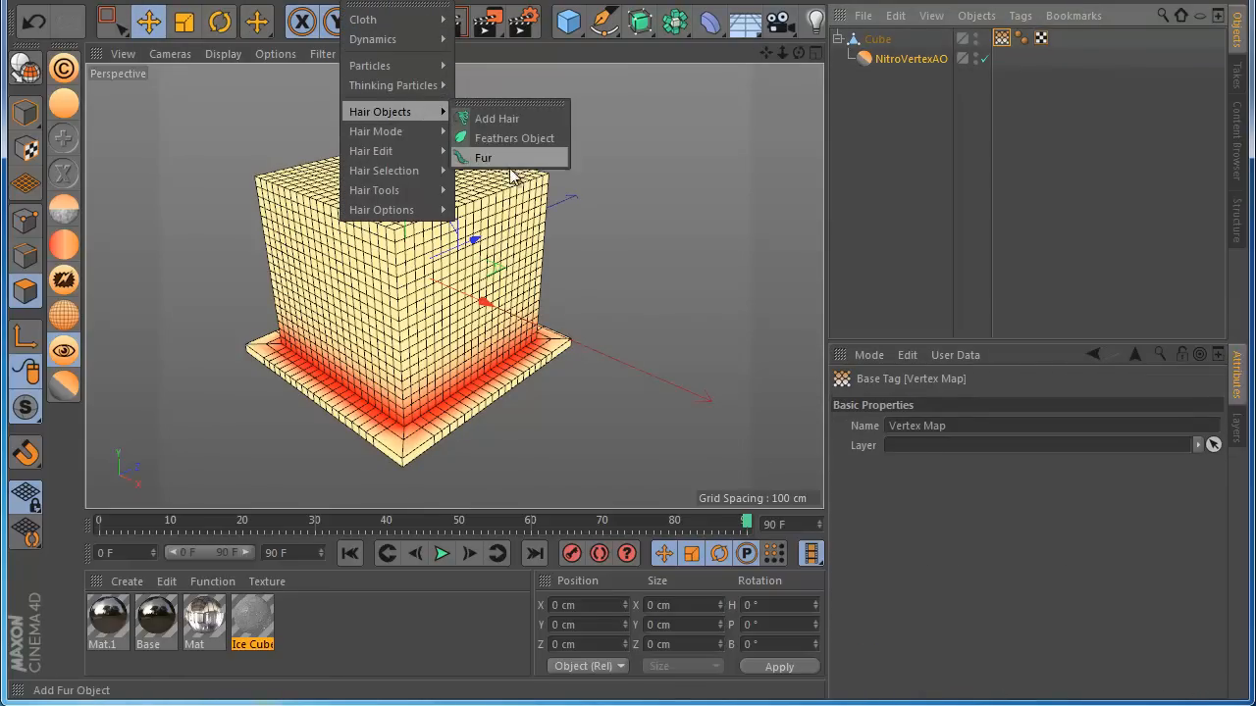
click(480, 154)
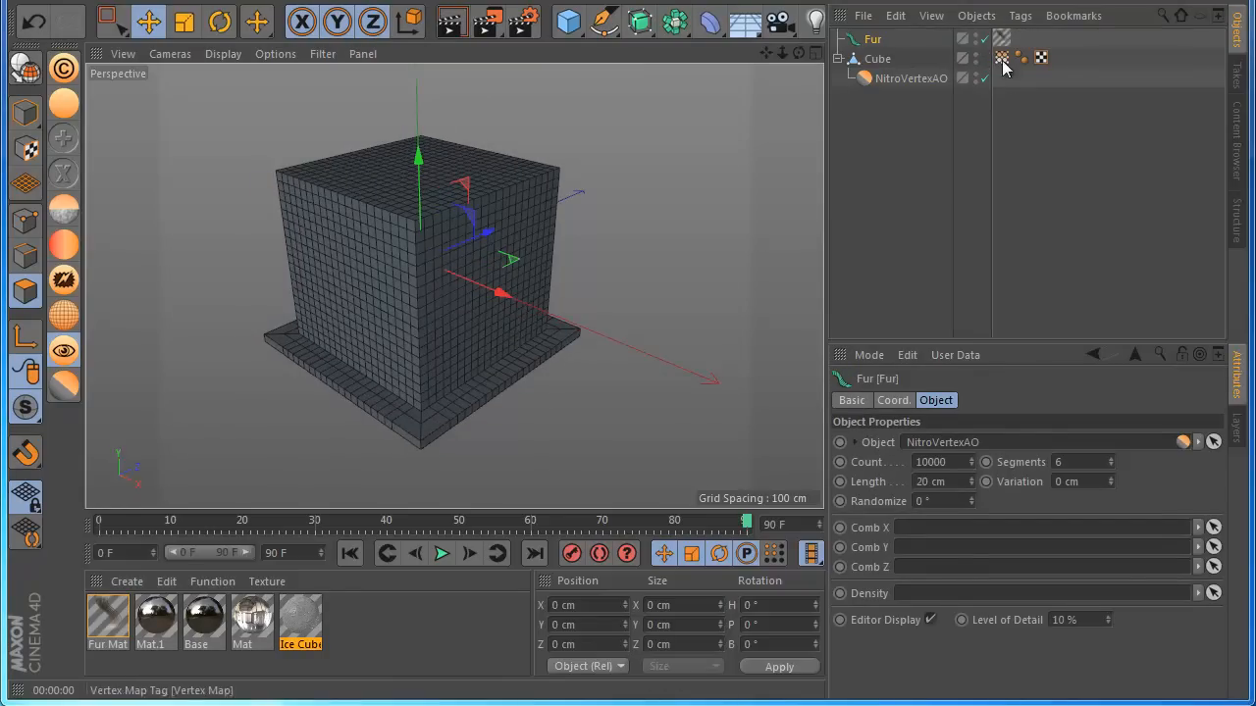
drag(1001, 57, 932, 442)
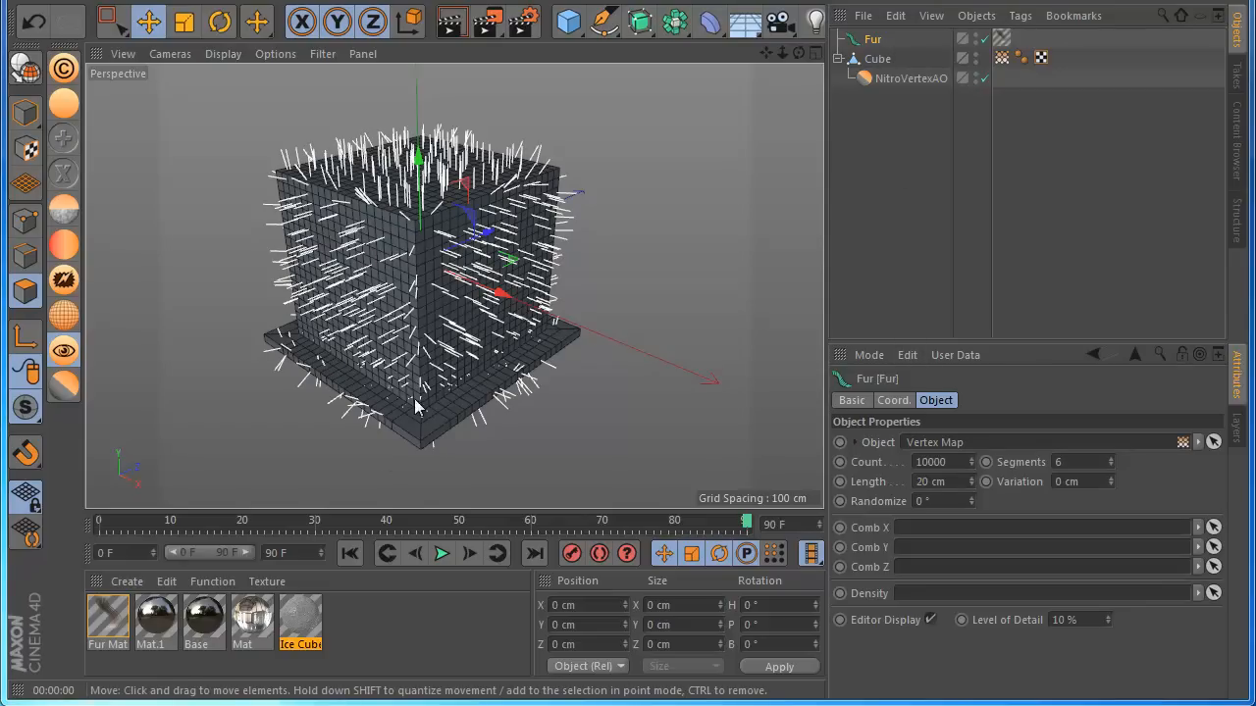
Add a NitroVertexReplace object under Cube, place it below NitroVertexAO and create its Vertex Replace map
click(499, 379)
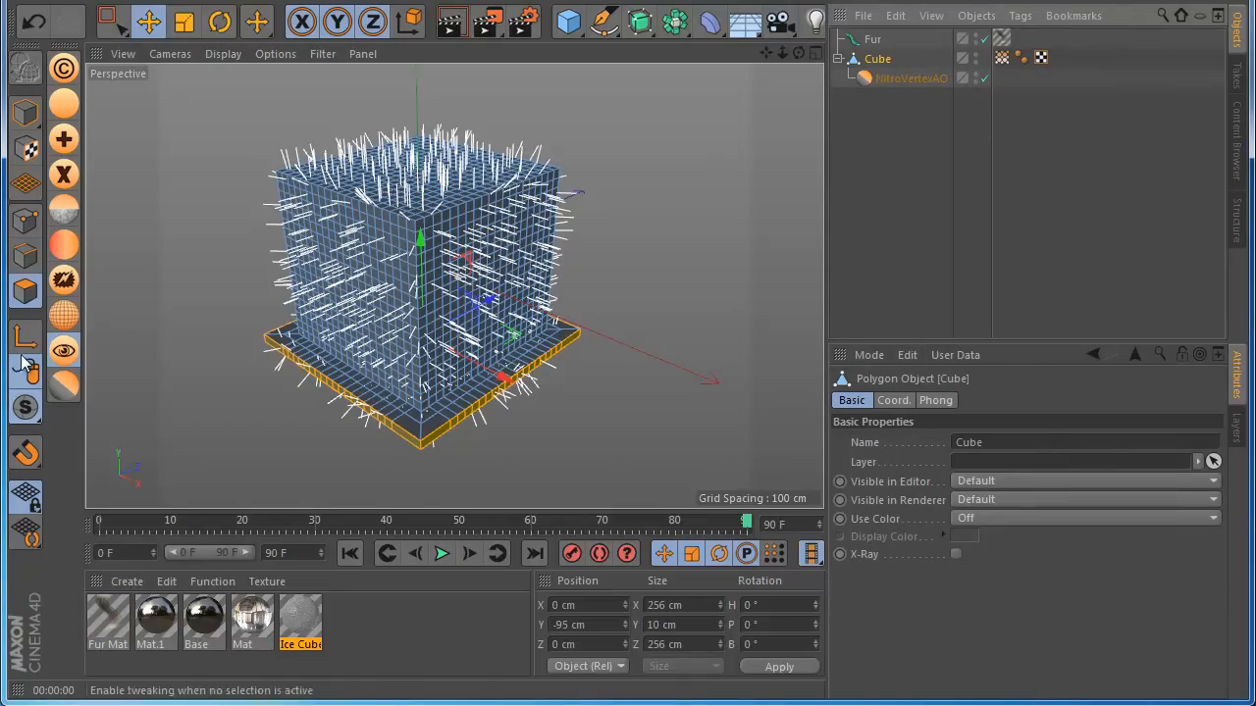
click(64, 279)
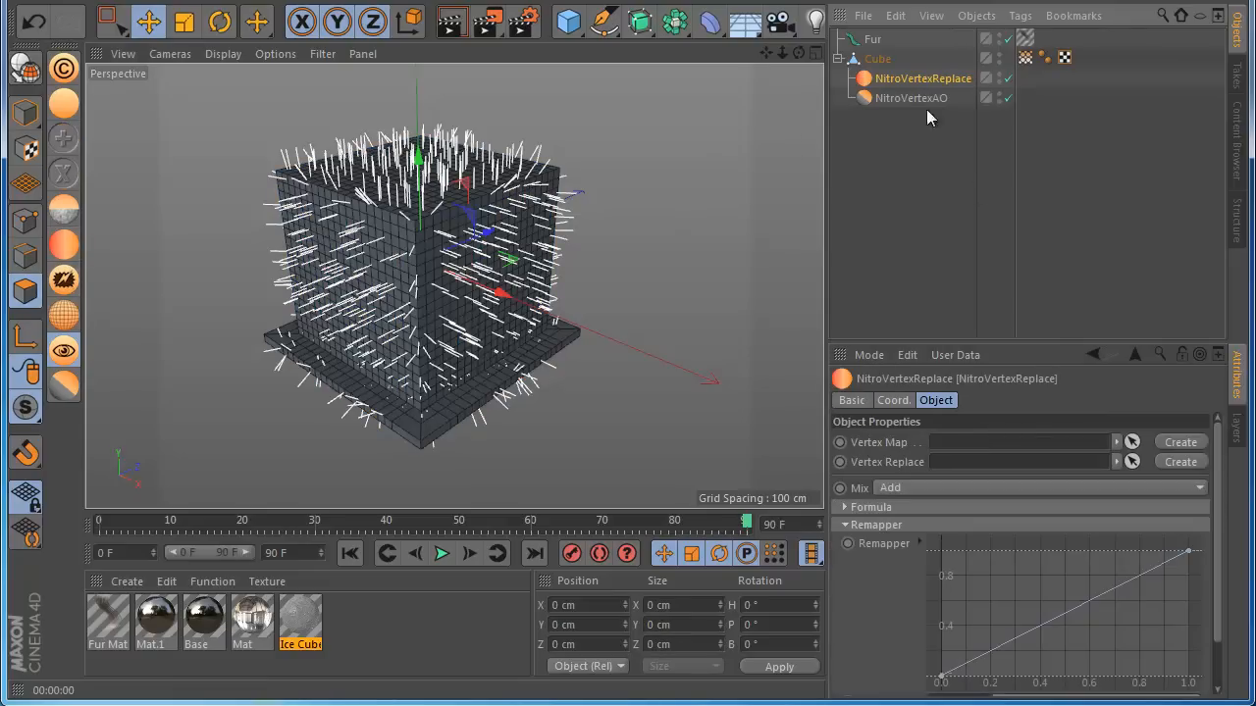
drag(882, 102, 884, 105)
click(1165, 461)
Link the ambient occlusion Vertex Map as NitroVertexReplace's input map and invert the remapper
drag(1044, 59, 1011, 371)
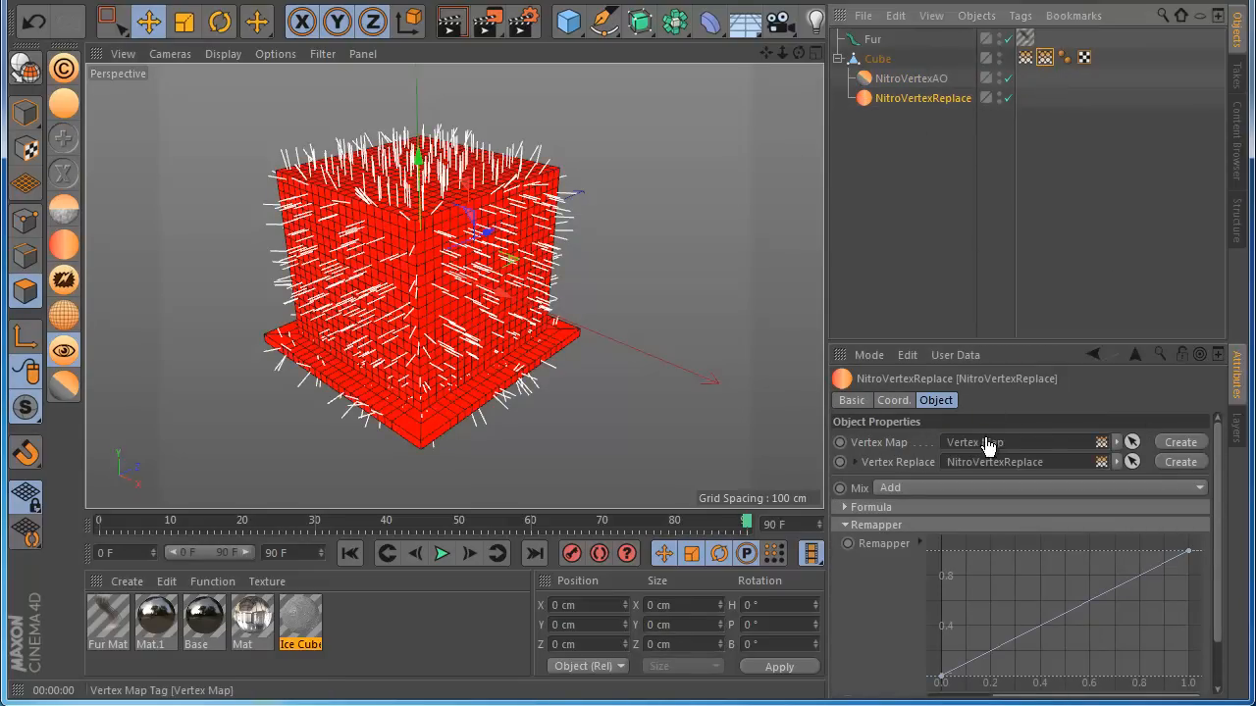
drag(988, 446, 985, 443)
scroll(976, 665, down, 2)
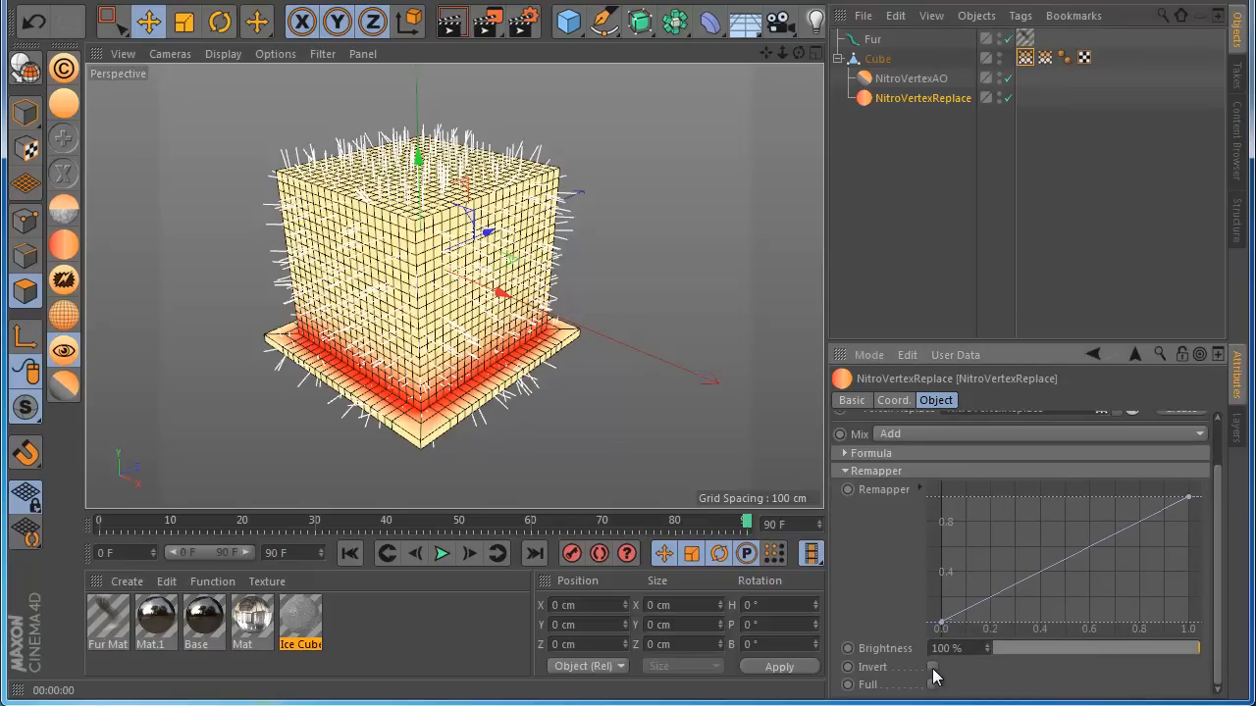
click(932, 668)
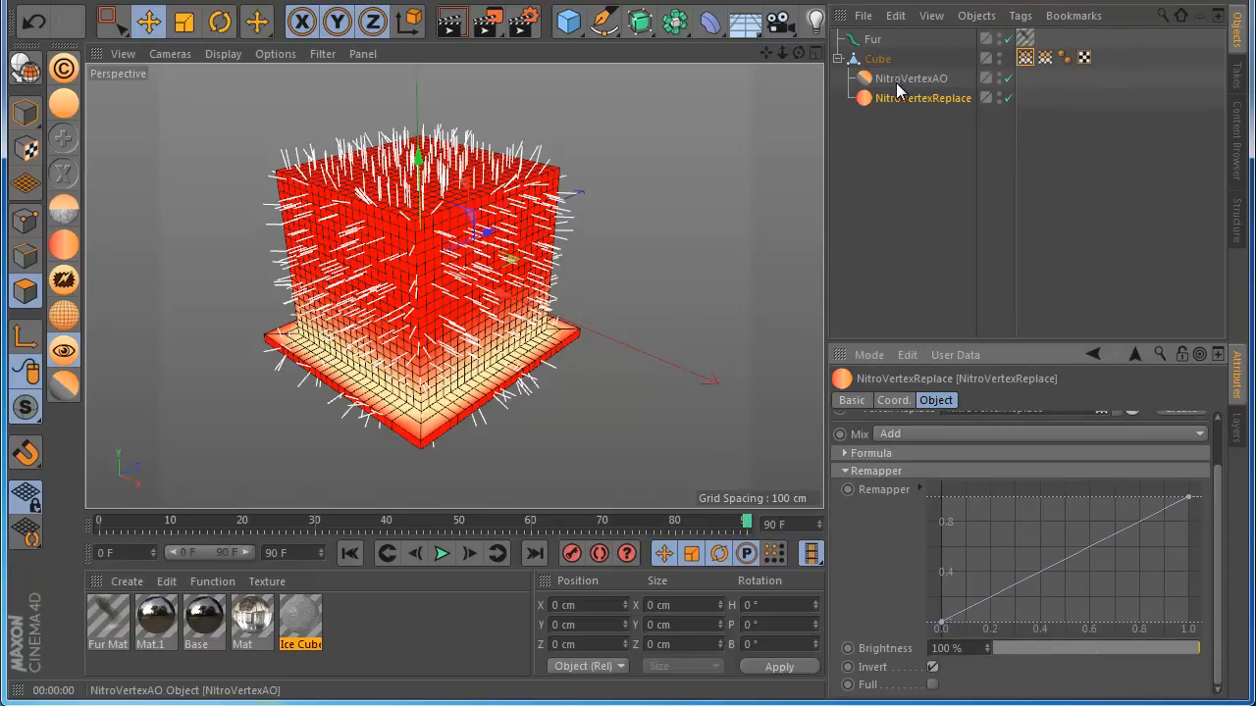
Link the NitroVertexReplace map as the Fur's Object and render the view around the Cube's base
click(871, 39)
drag(923, 462, 947, 443)
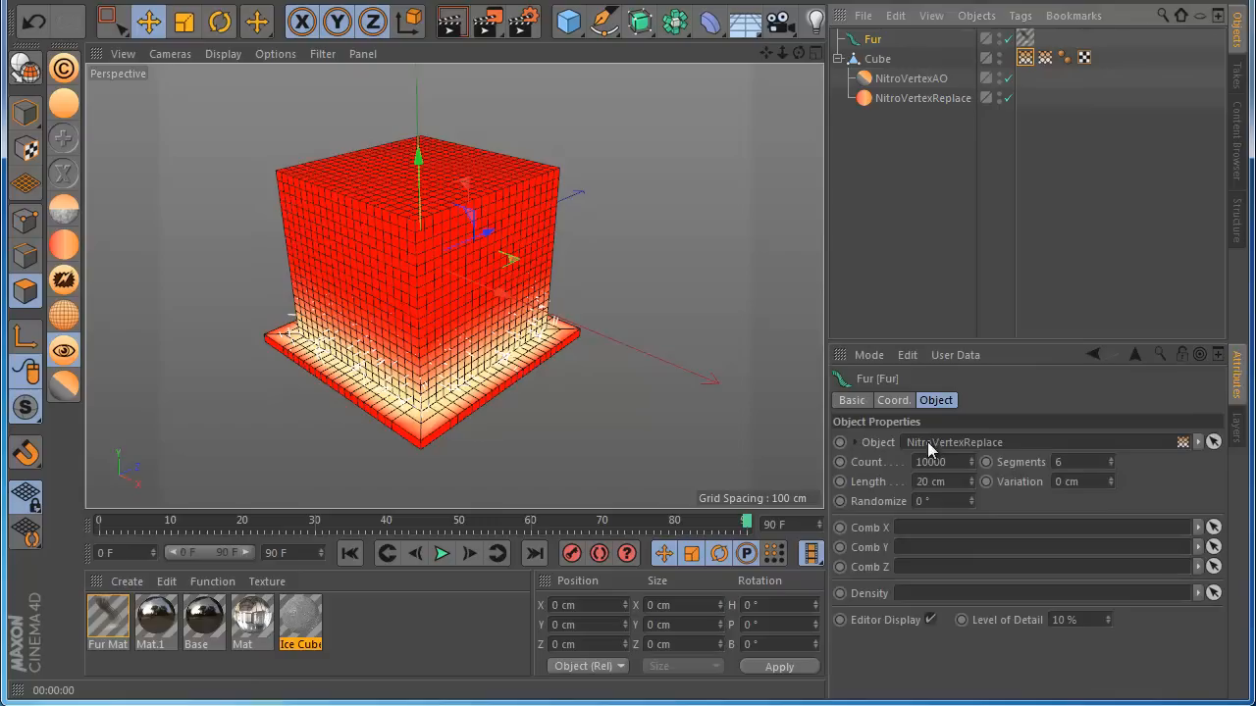
scroll(397, 443, up, 3)
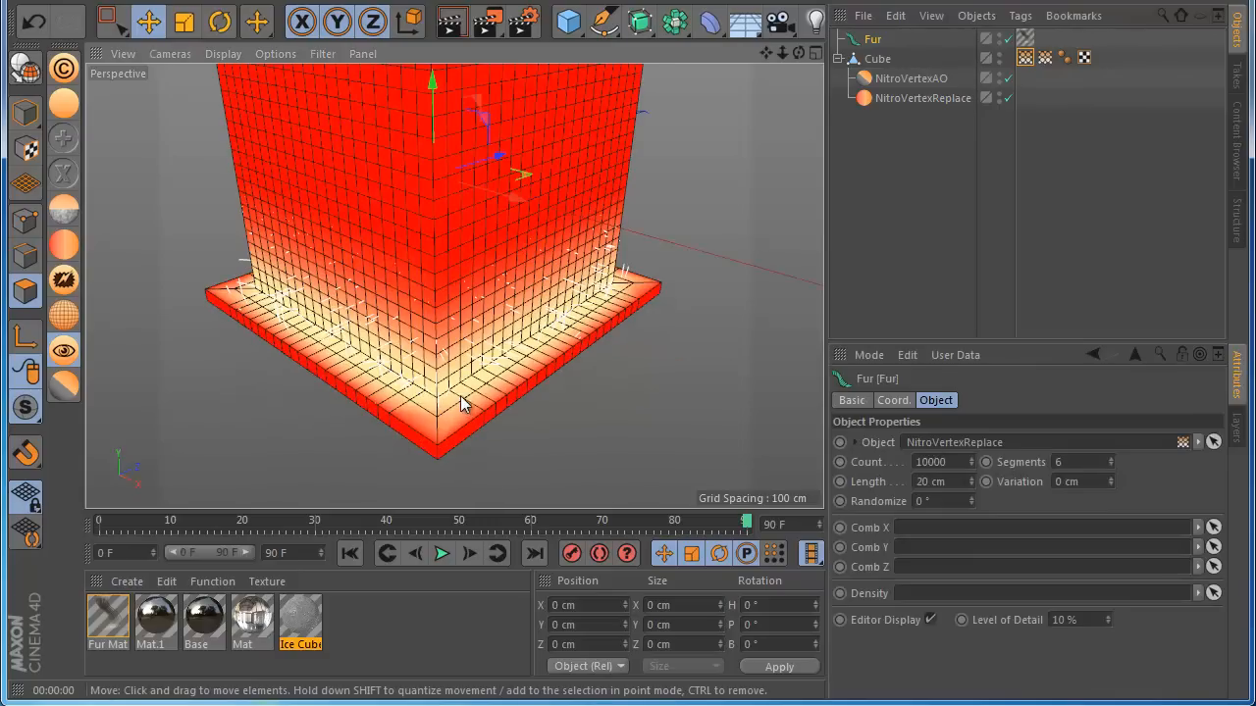
scroll(433, 424, down, 2)
click(461, 29)
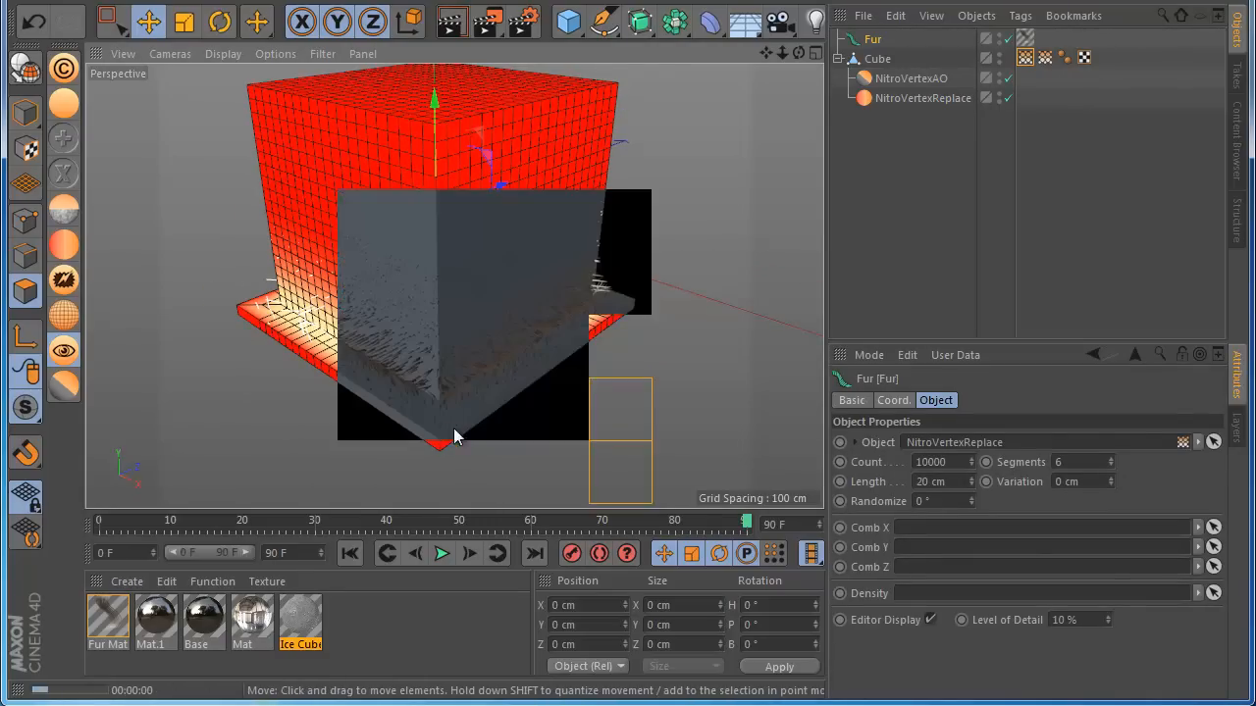
Set NitroVertexAO's Maximum Ray Length to 10 cm, recalculate its vertex map and render the view
alt+drag(457, 377, 465, 394)
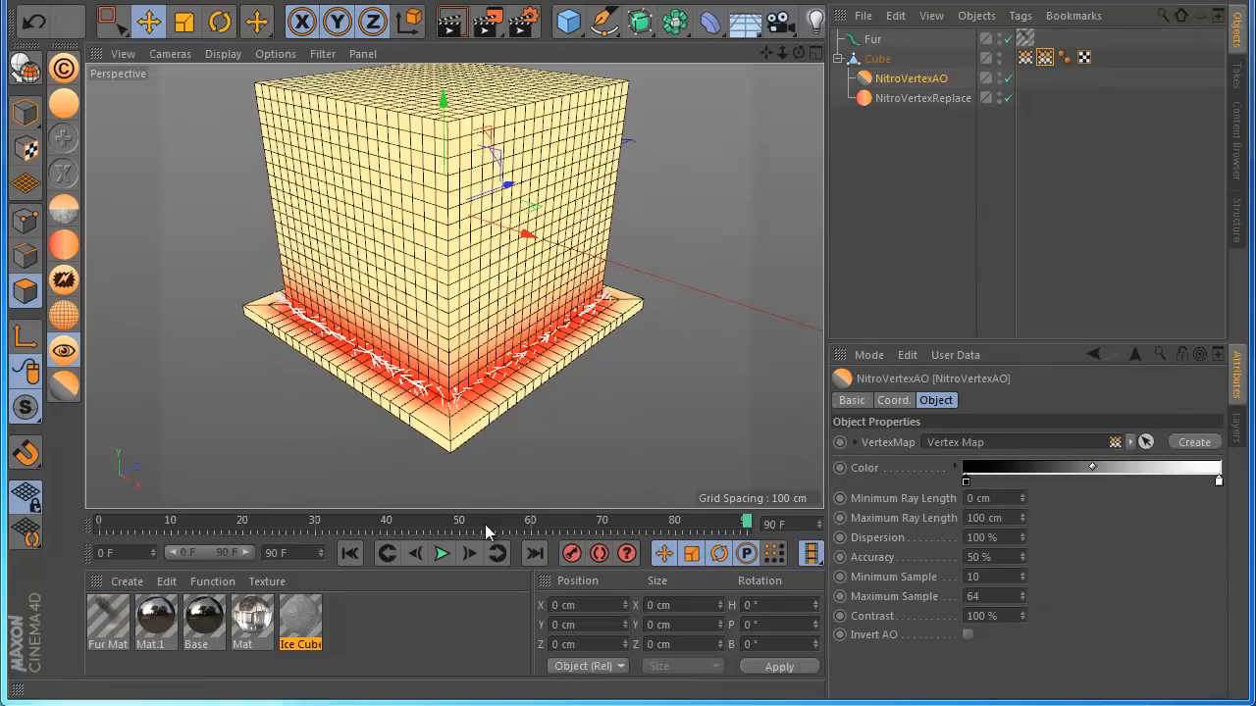
click(993, 522)
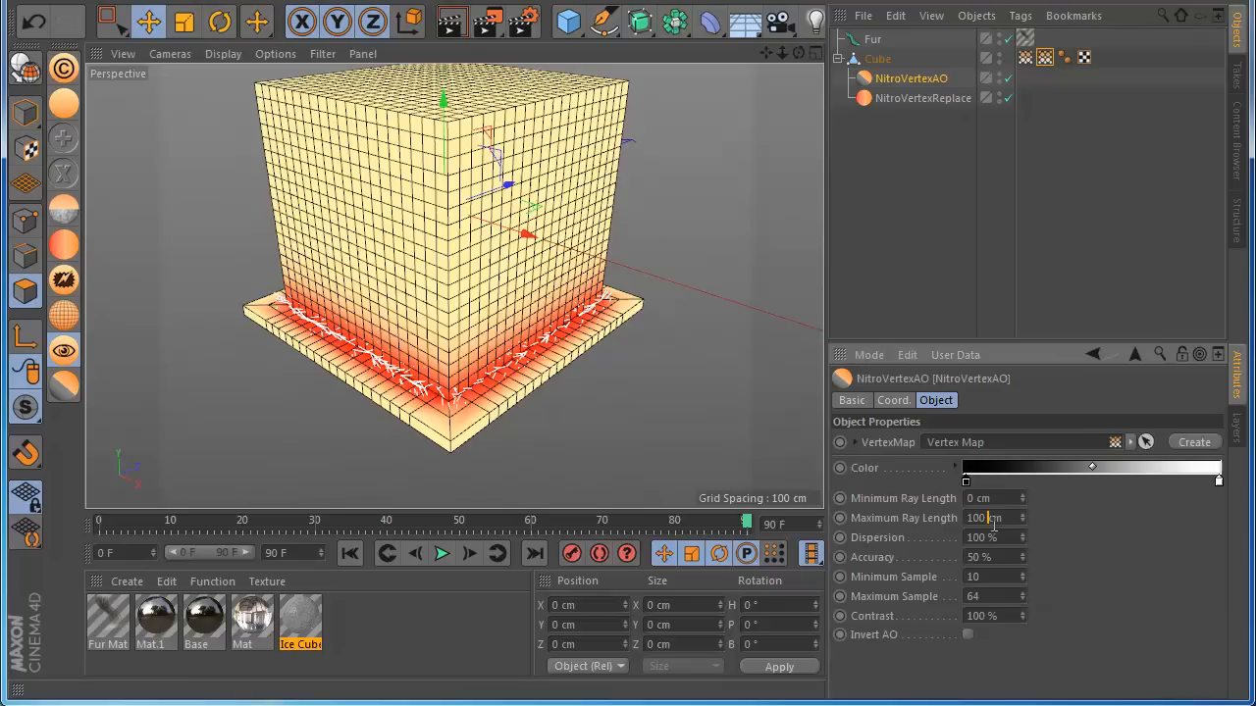
click(1187, 443)
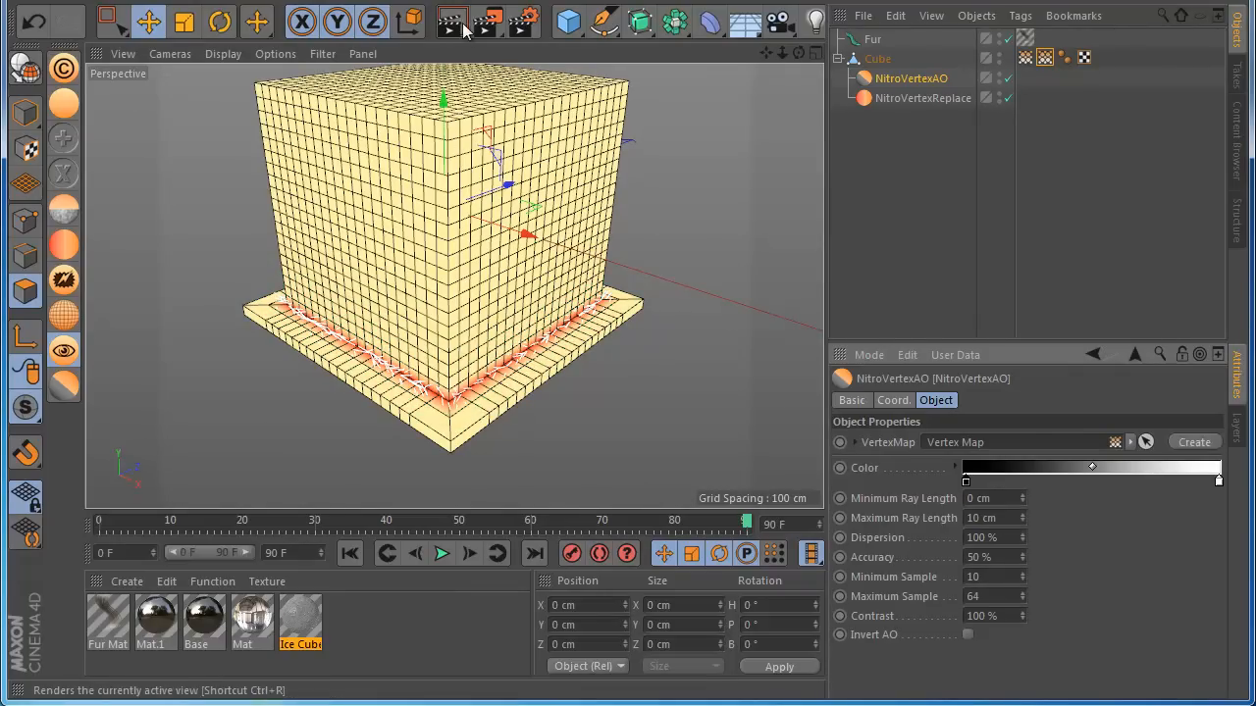
key(ctrl+r)
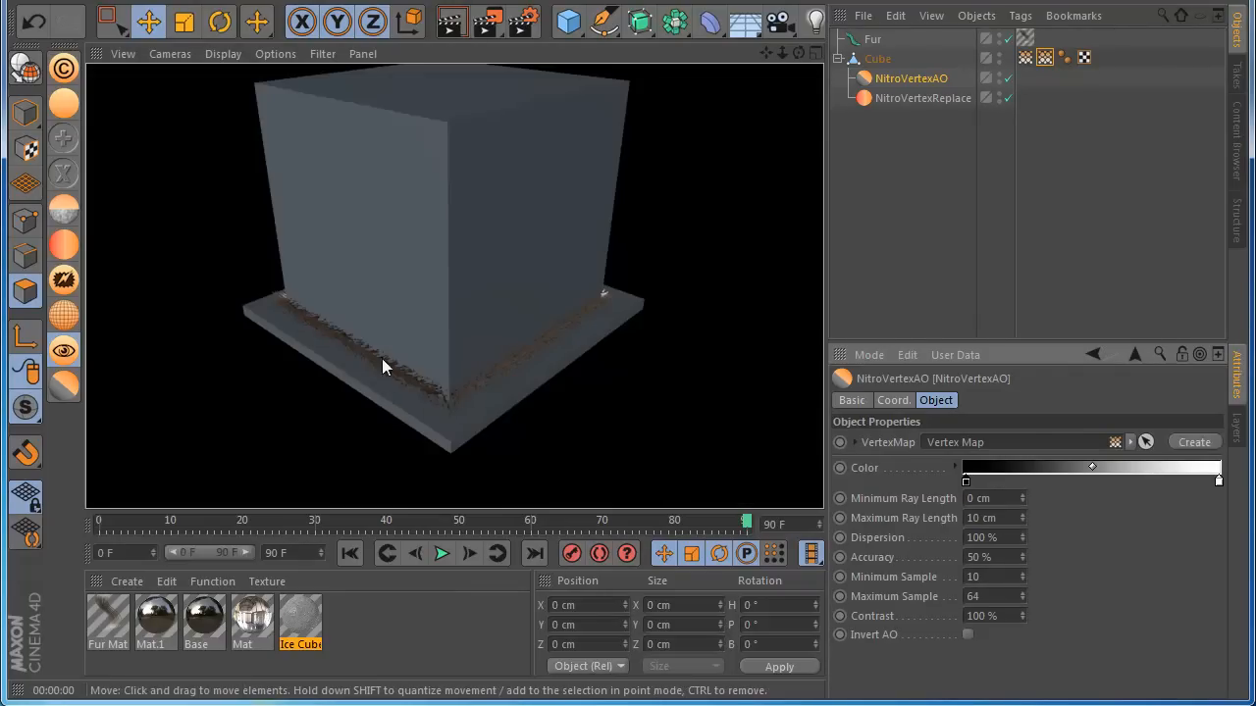
Review the NitroVertexAO settings and NitroVertexReplace's remapper curve, Brightness and Invert options
click(891, 102)
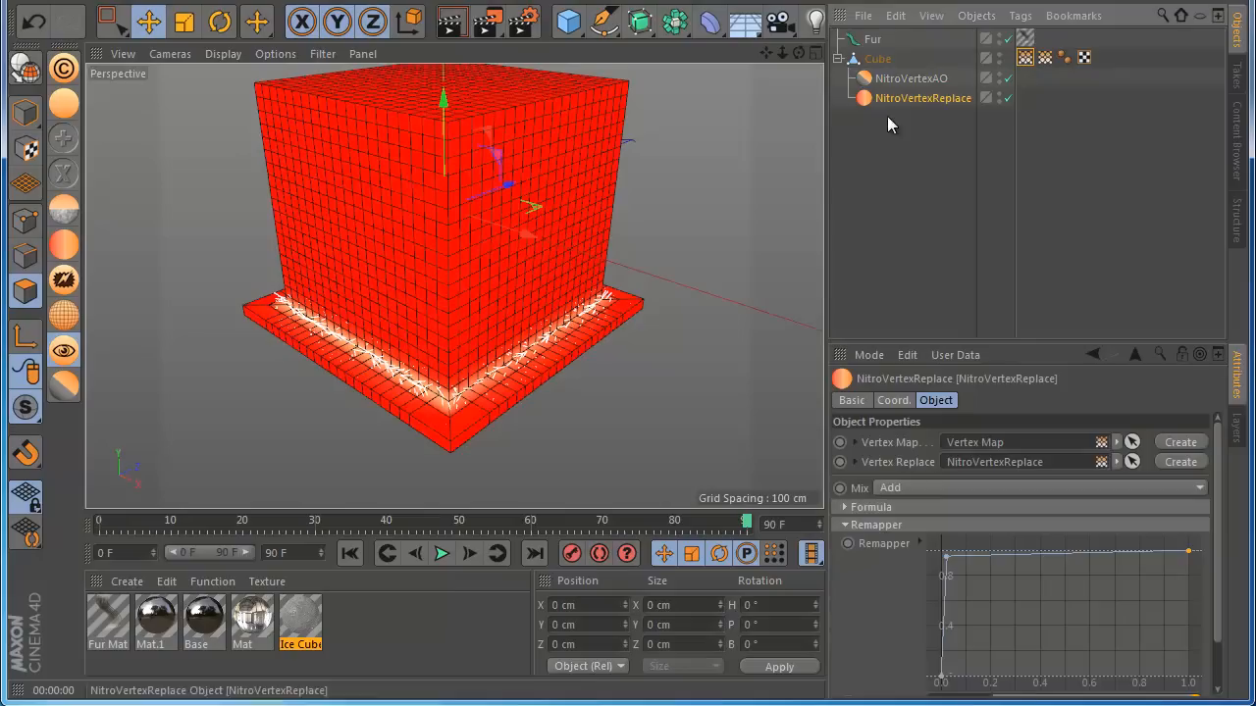
click(903, 81)
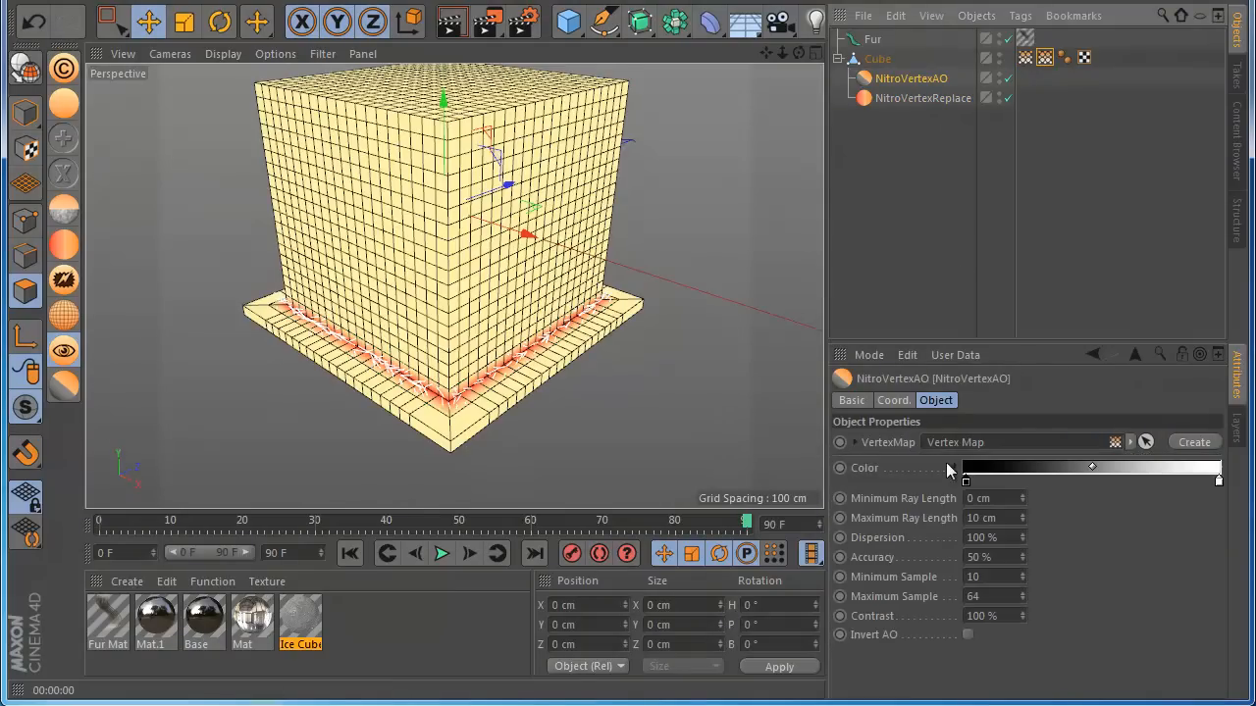
click(923, 100)
scroll(1216, 589, down, 5)
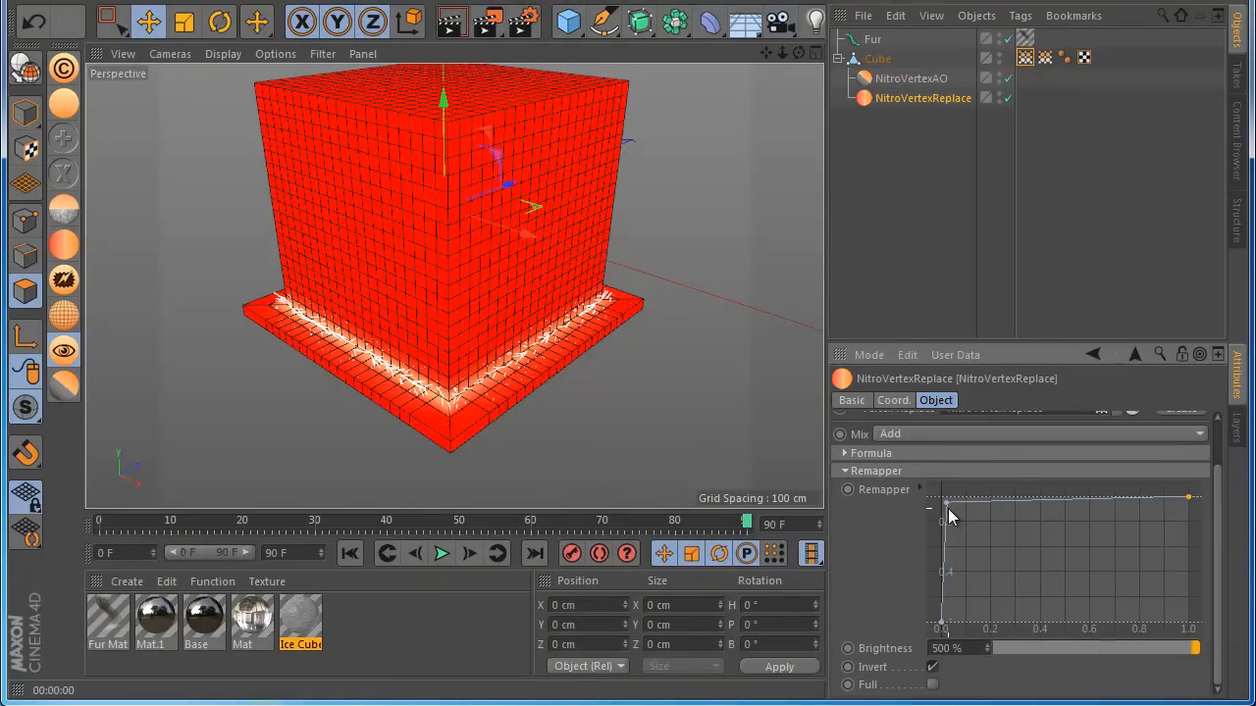
Set the Fur's Count to 100000 and check the denser fur in a render of the view
click(872, 39)
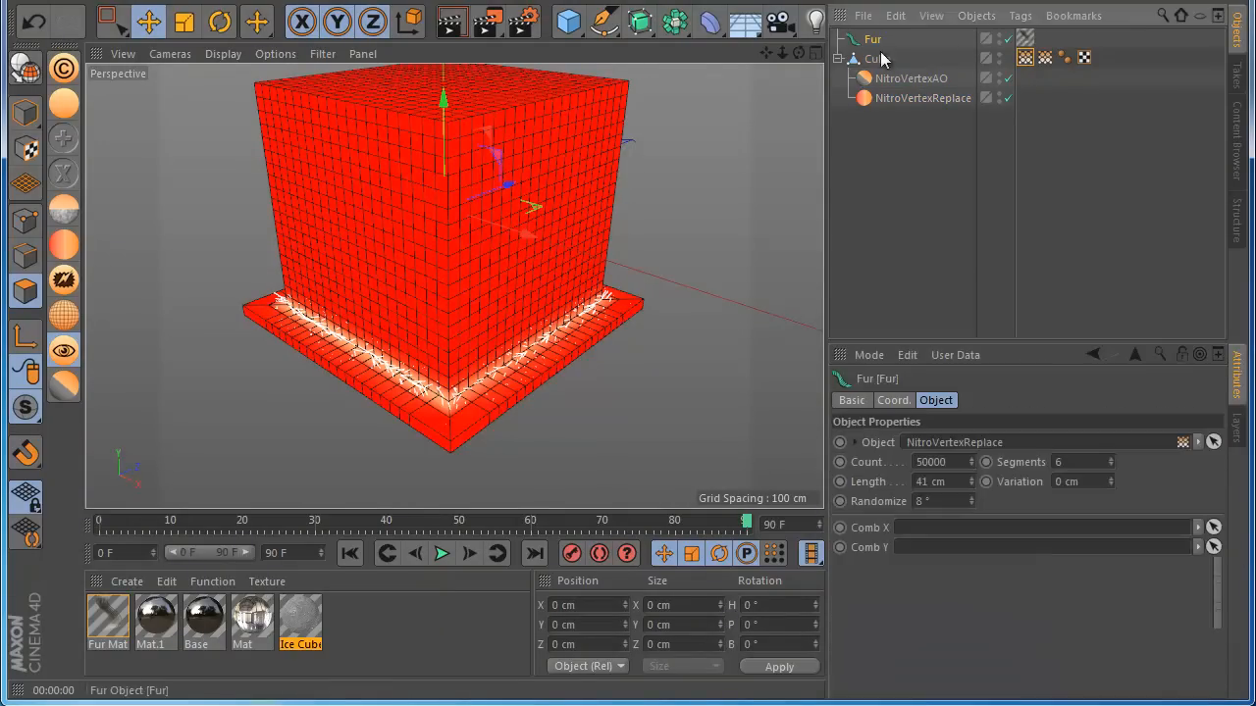
double_click(932, 461)
text(100000)
key(Return)
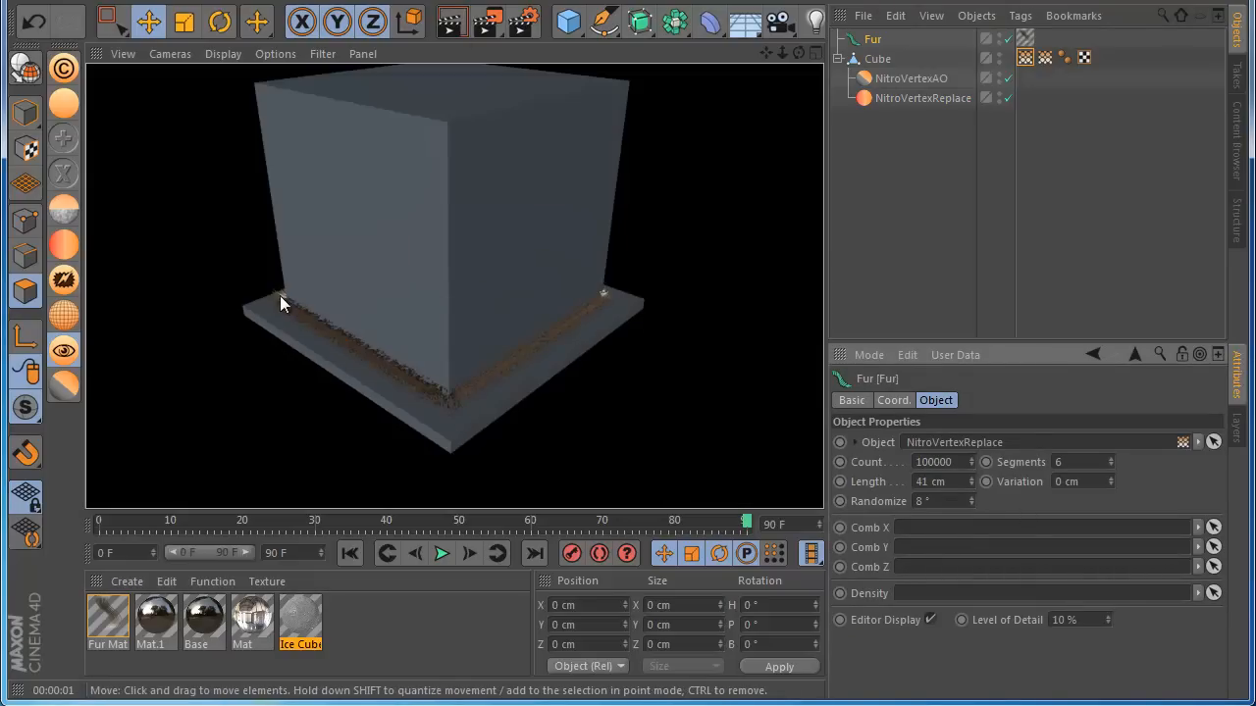
click(524, 410)
drag(799, 53, 628, 433)
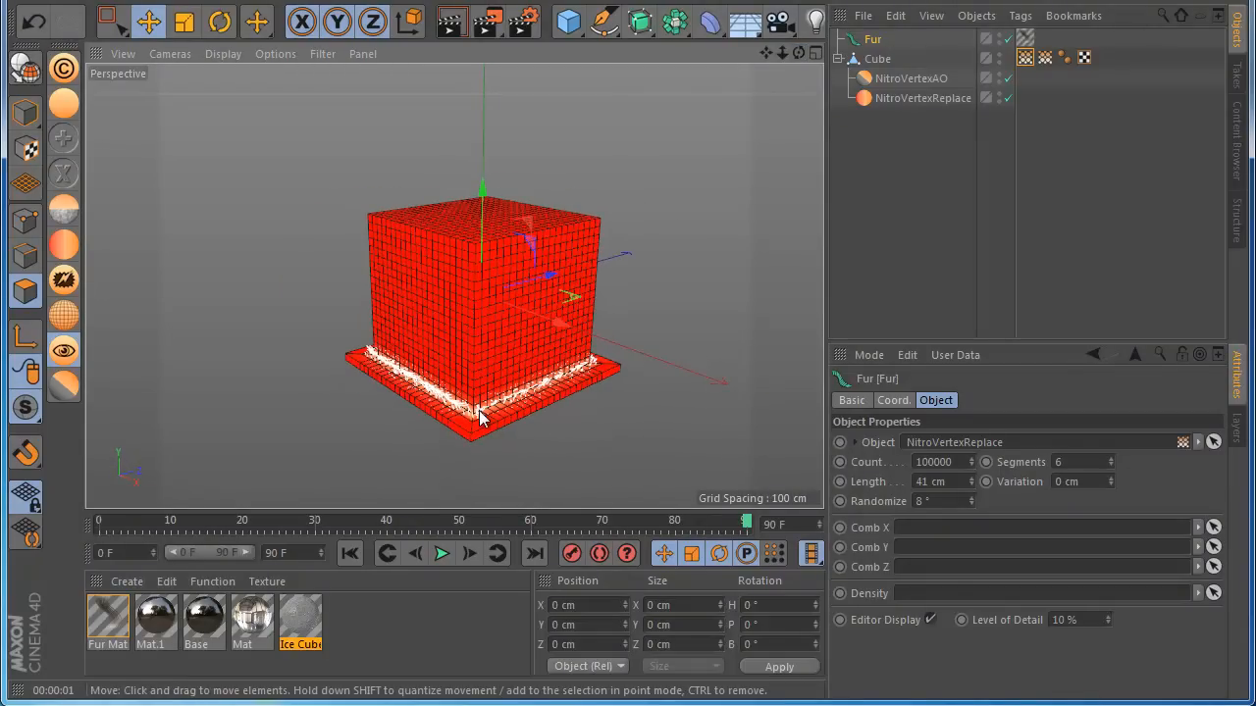
Add a NitroVertexFalloff object to the Cube and link the NitroVertexReplace map as its Vertex Map
scroll(478, 417, up, 2)
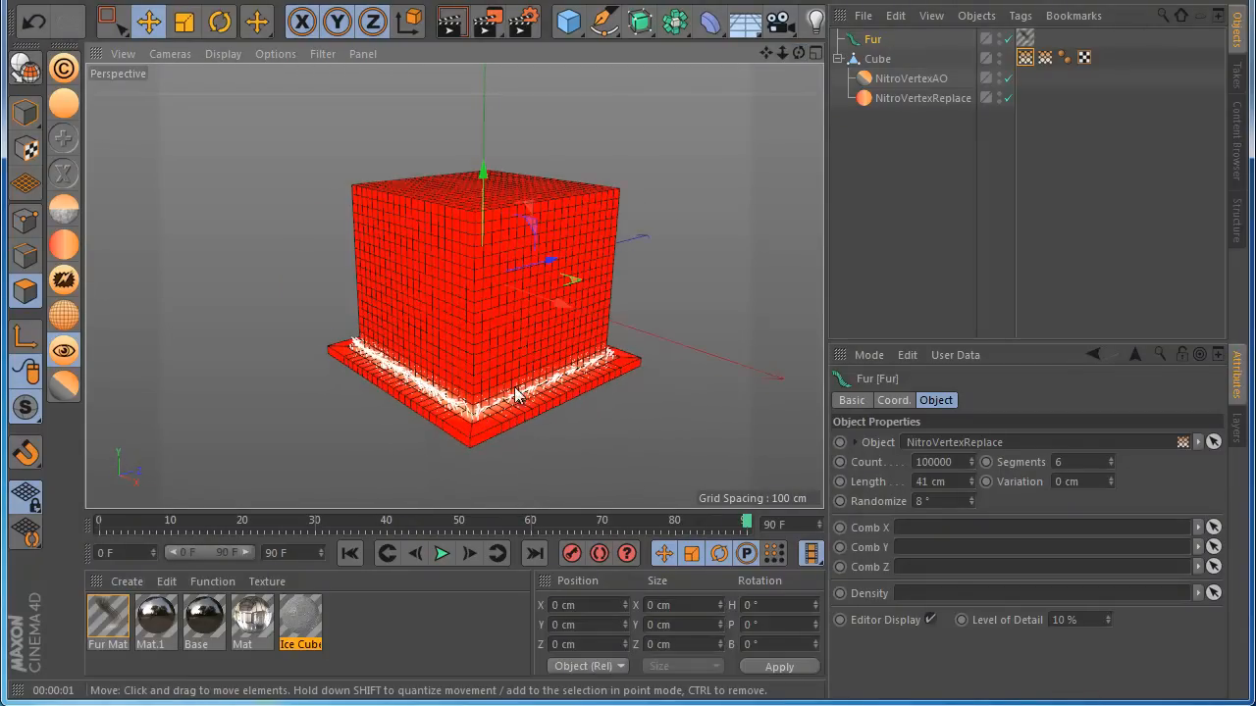
scroll(461, 425, down, 1)
scroll(424, 415, down, 1)
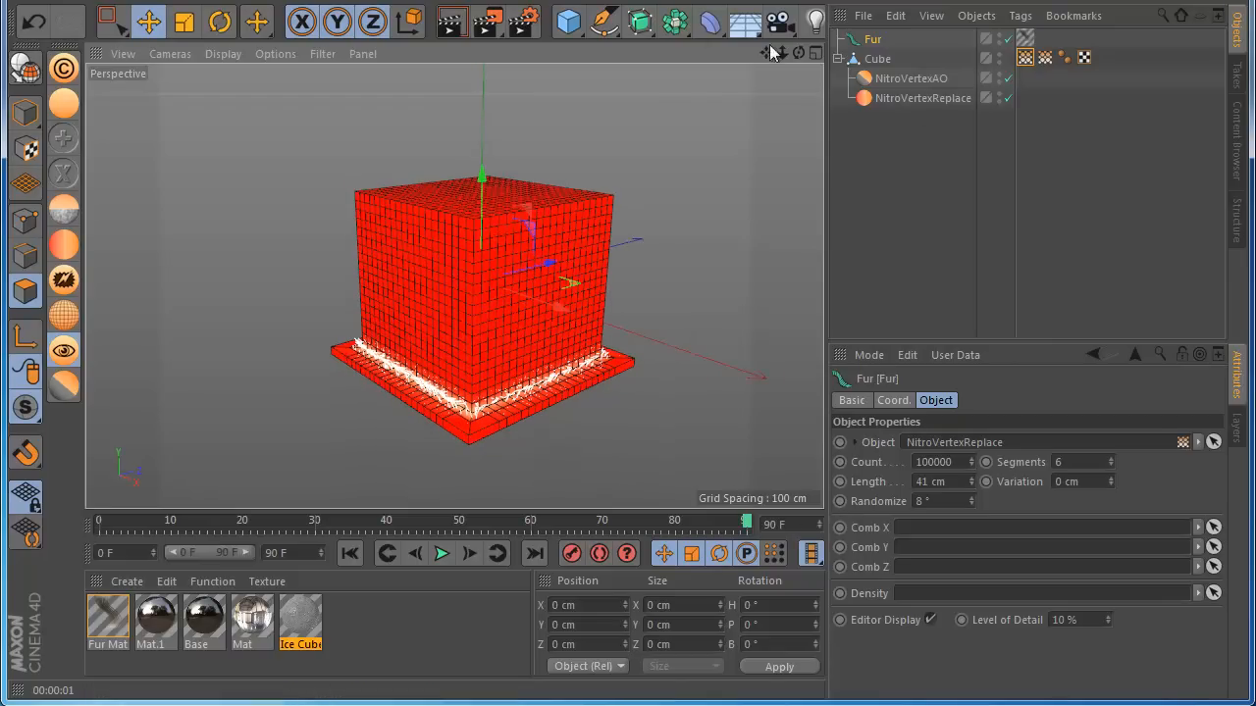
click(876, 59)
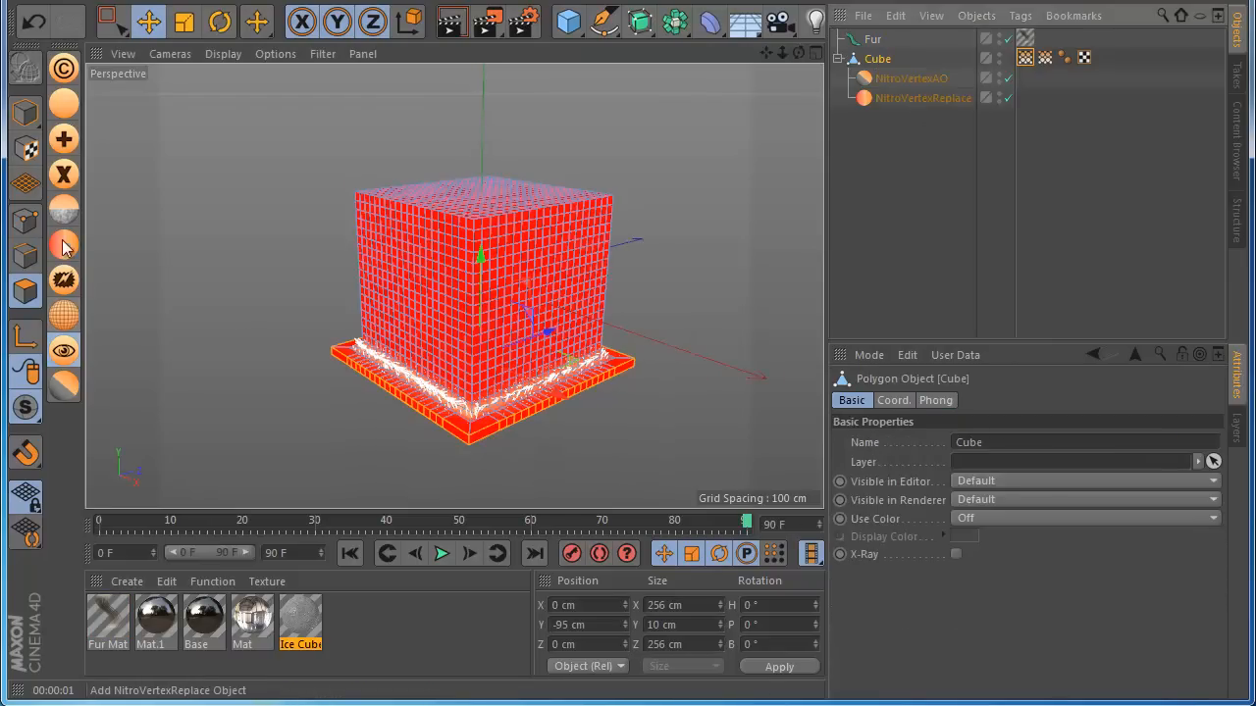
click(64, 104)
drag(880, 127, 882, 130)
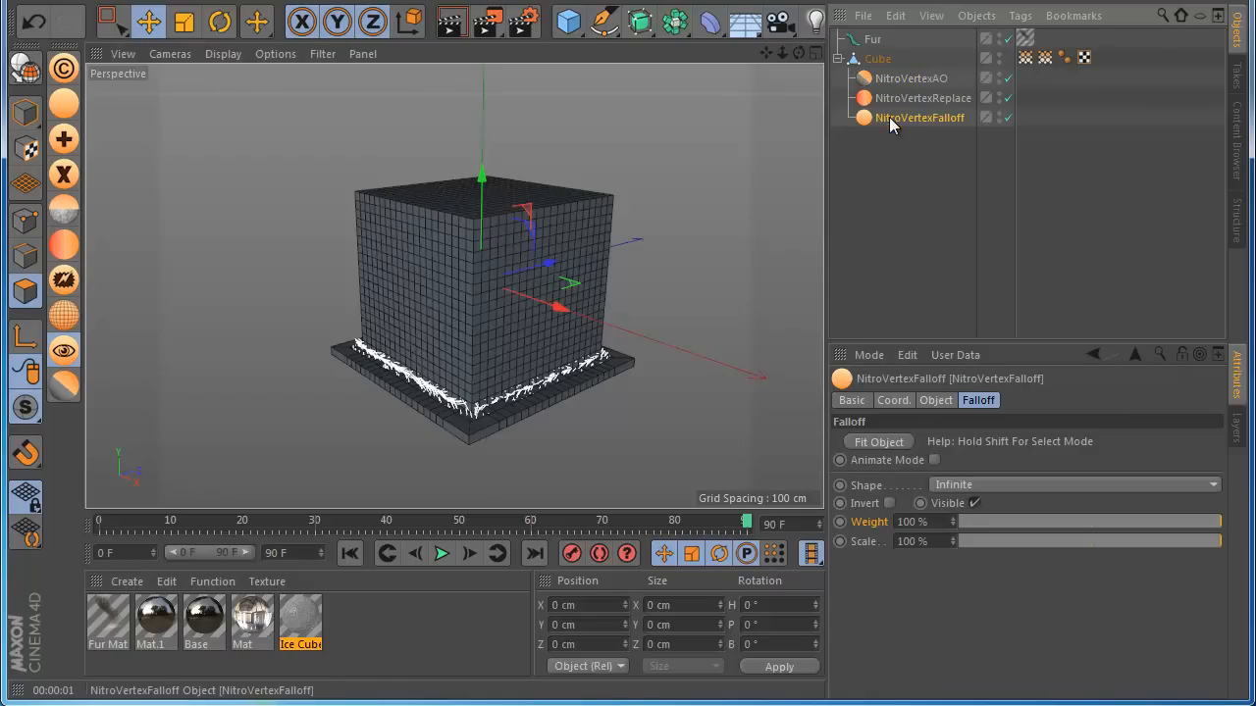
click(934, 400)
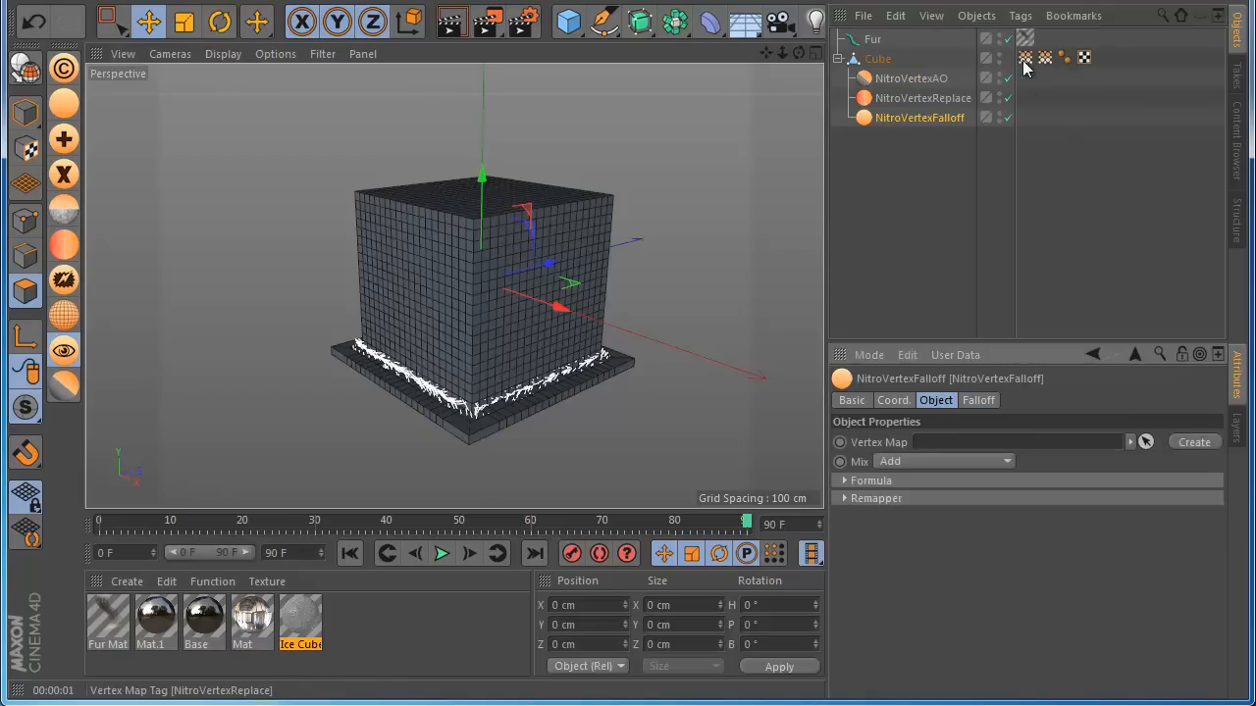
drag(1024, 61, 982, 441)
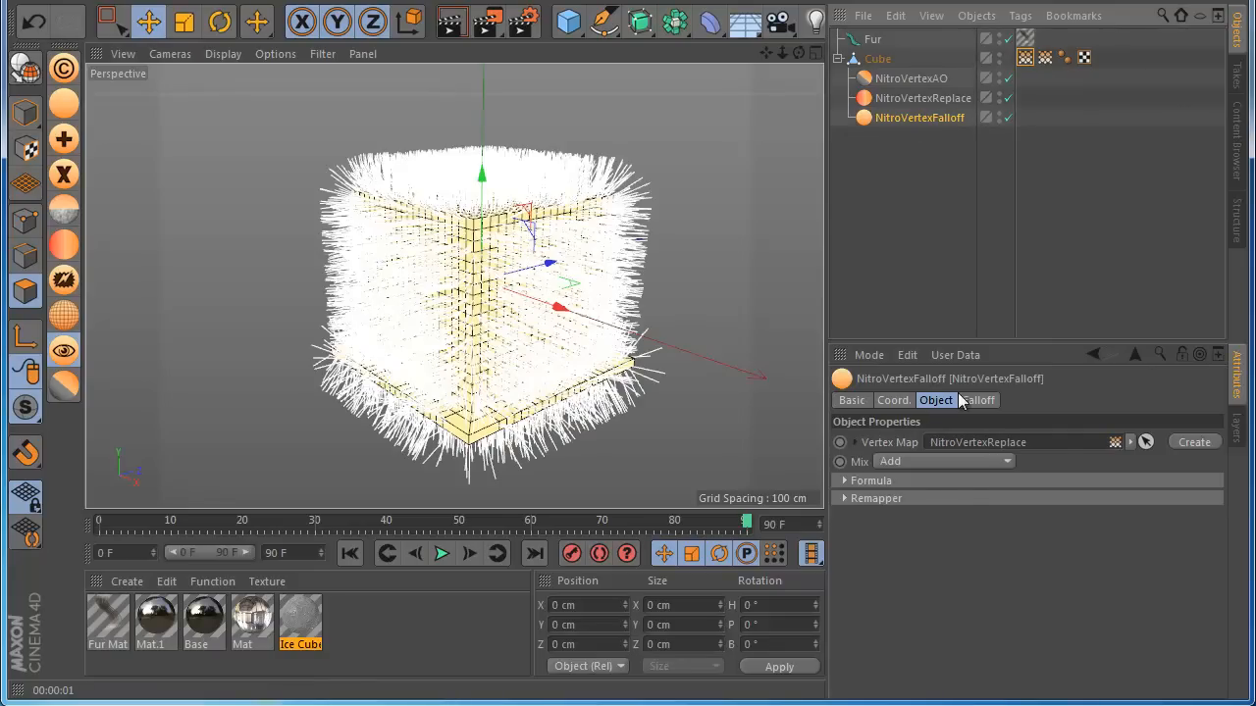
Set the NitroVertexFalloff's Shape to Sphere and move it onto the upper part of the Cube's side face
click(978, 400)
click(969, 485)
click(973, 653)
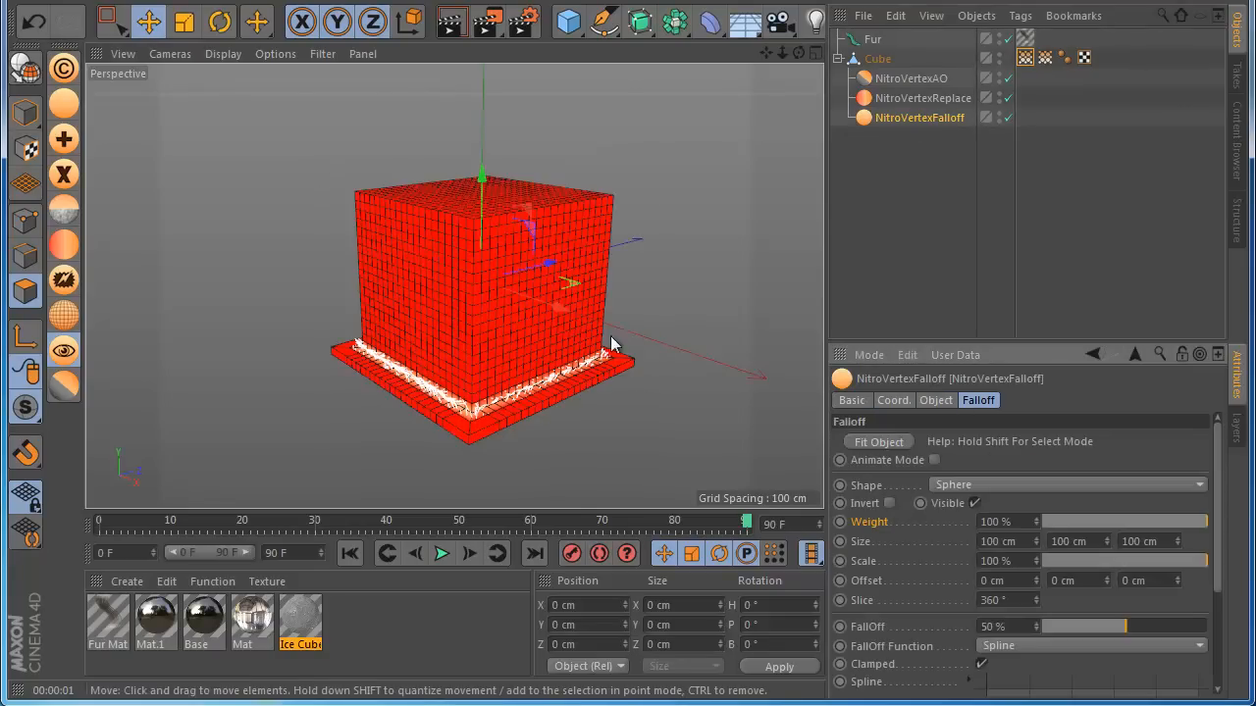
drag(548, 265, 493, 331)
drag(441, 243, 427, 201)
Scale the falloff sphere down to about 46 cm and raise it to the Cube's upper edge
click(184, 22)
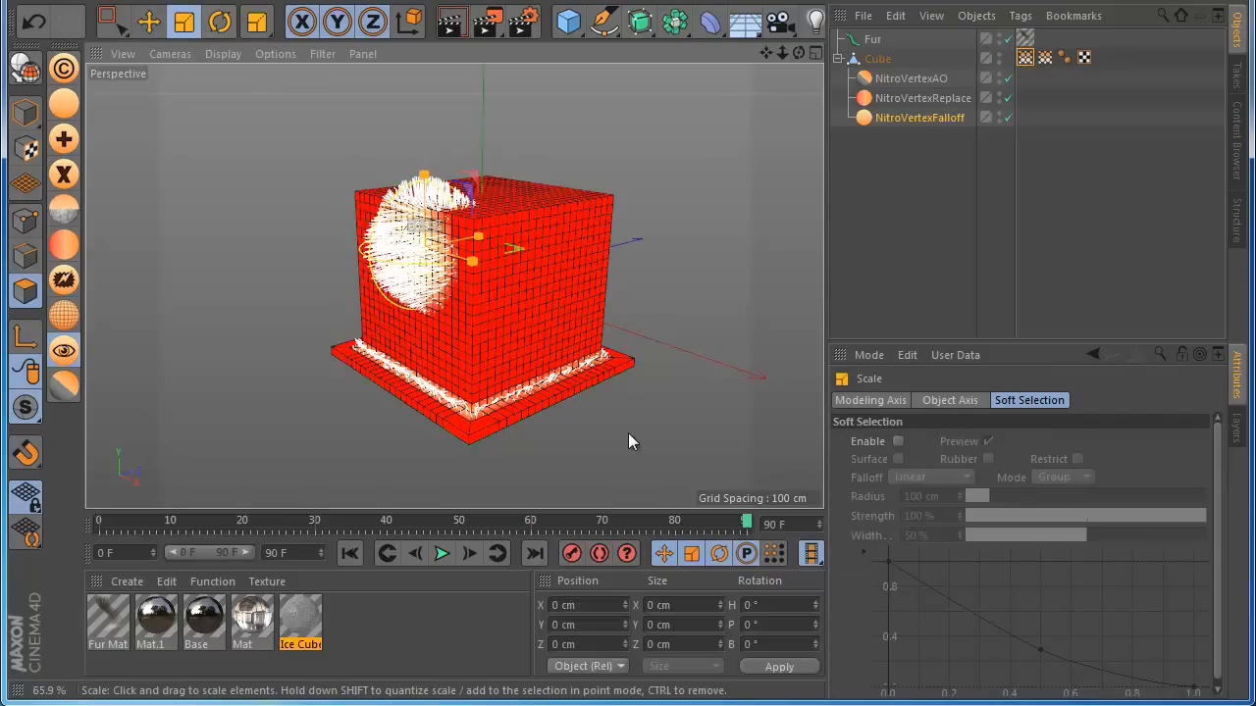
drag(628, 432, 621, 434)
click(150, 22)
drag(427, 159, 428, 134)
drag(491, 204, 487, 205)
drag(426, 144, 424, 137)
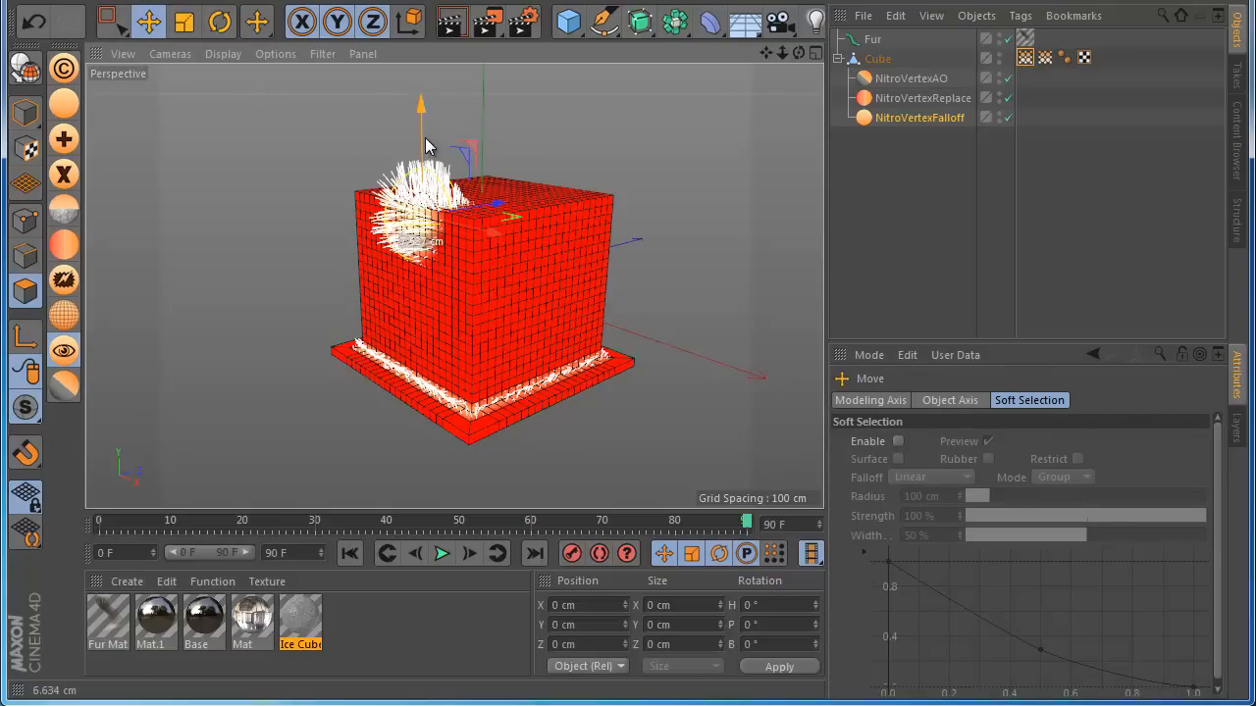
Try a Fur Length of 10 cm, then settle on 20 cm
click(872, 39)
double_click(955, 480)
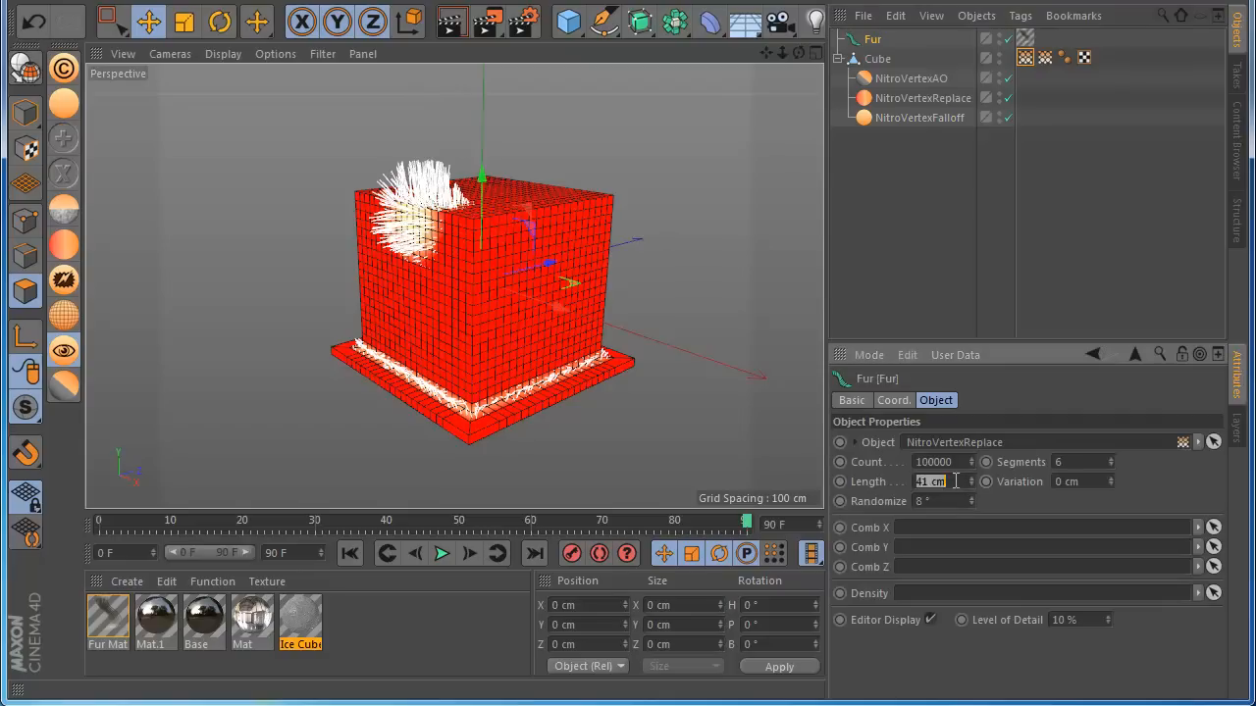
text(10)
key(Return)
text(20)
key(Return)
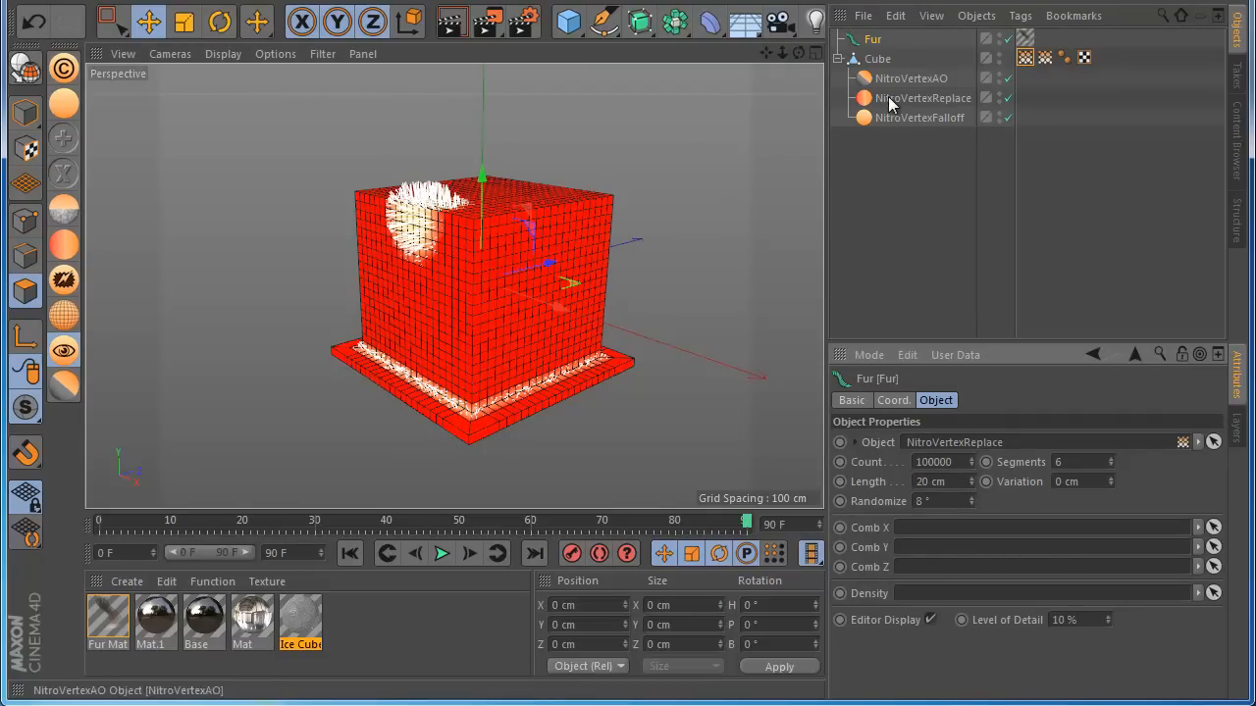
click(73, 253)
drag(893, 39, 880, 147)
click(936, 492)
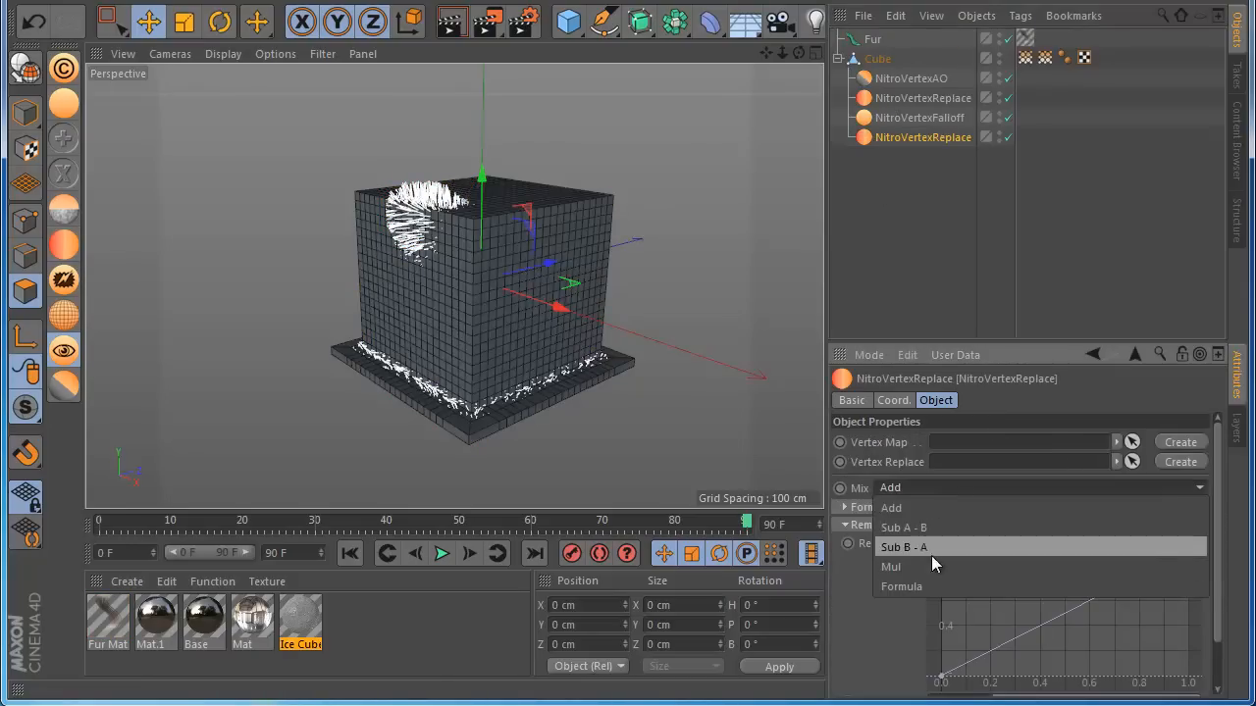
click(822, 542)
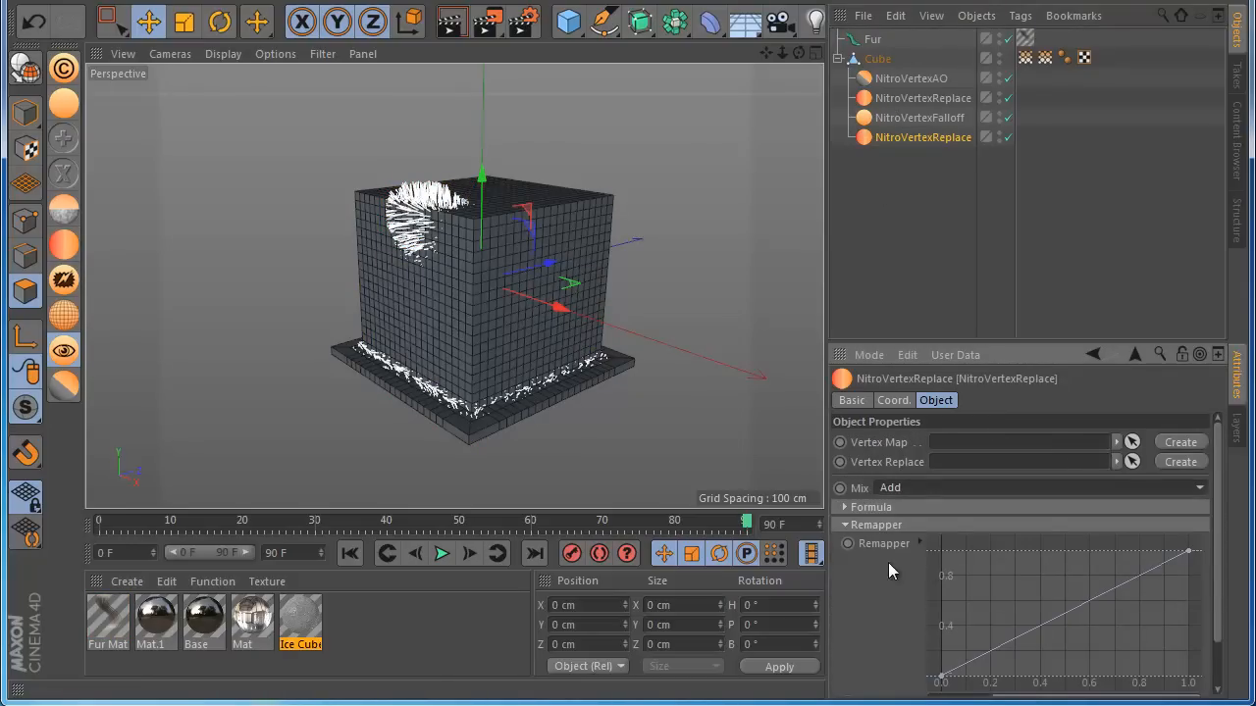
click(890, 137)
key(Delete)
Add a NitroVertexFX object to the Cube and set its Mode to Grow
click(875, 60)
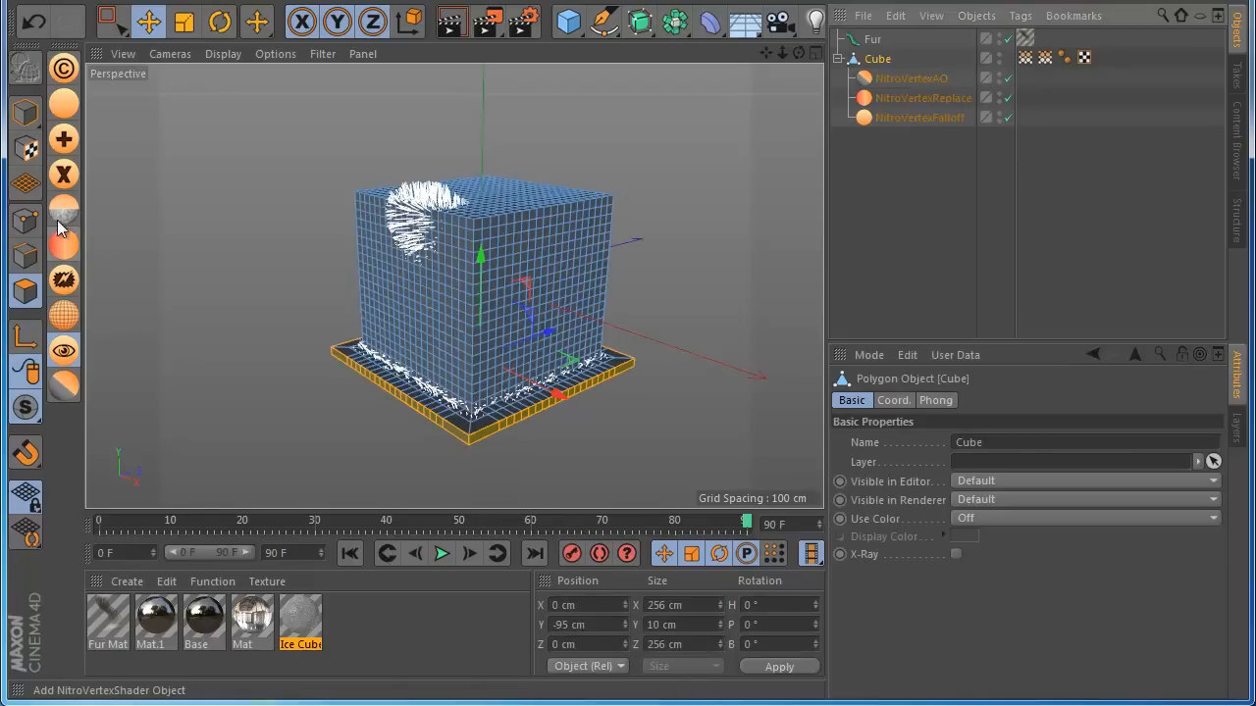
click(62, 285)
drag(881, 83, 879, 148)
click(967, 486)
click(970, 643)
drag(1217, 551, 1215, 649)
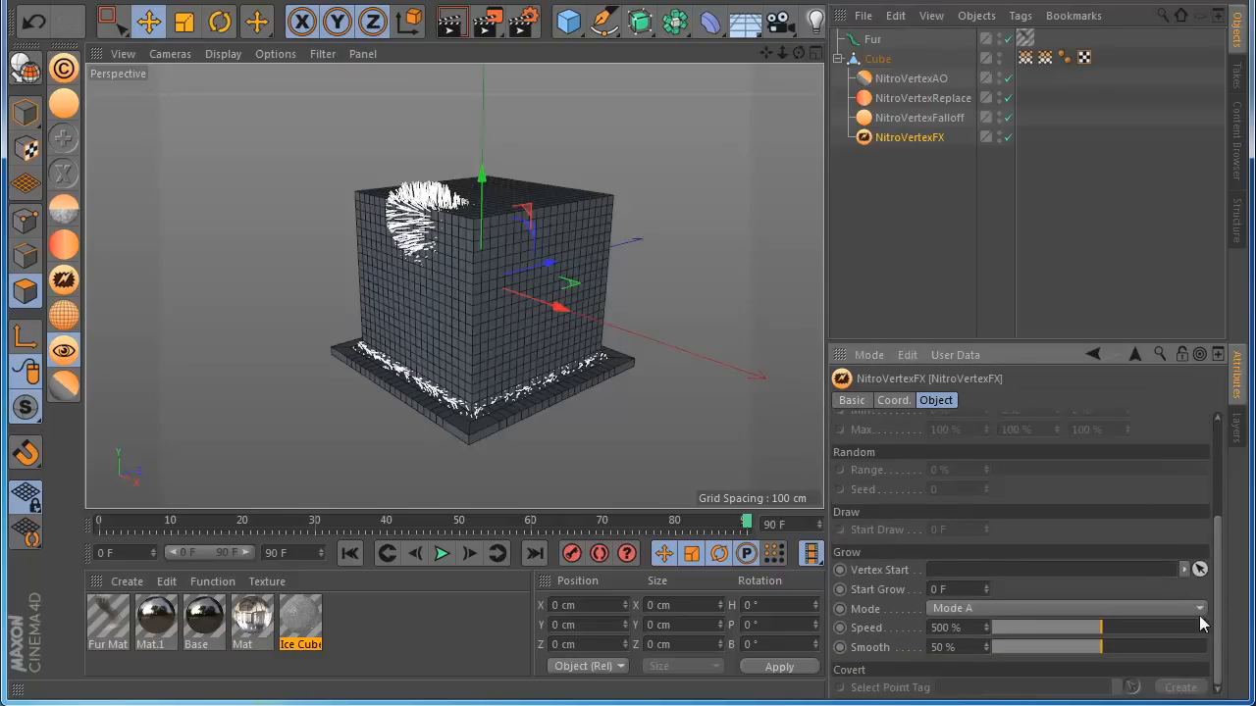
Link the NitroVertexReplace map as NitroVertexFX's Vertex Start and create a new vertex map for its output
drag(1026, 58, 1007, 466)
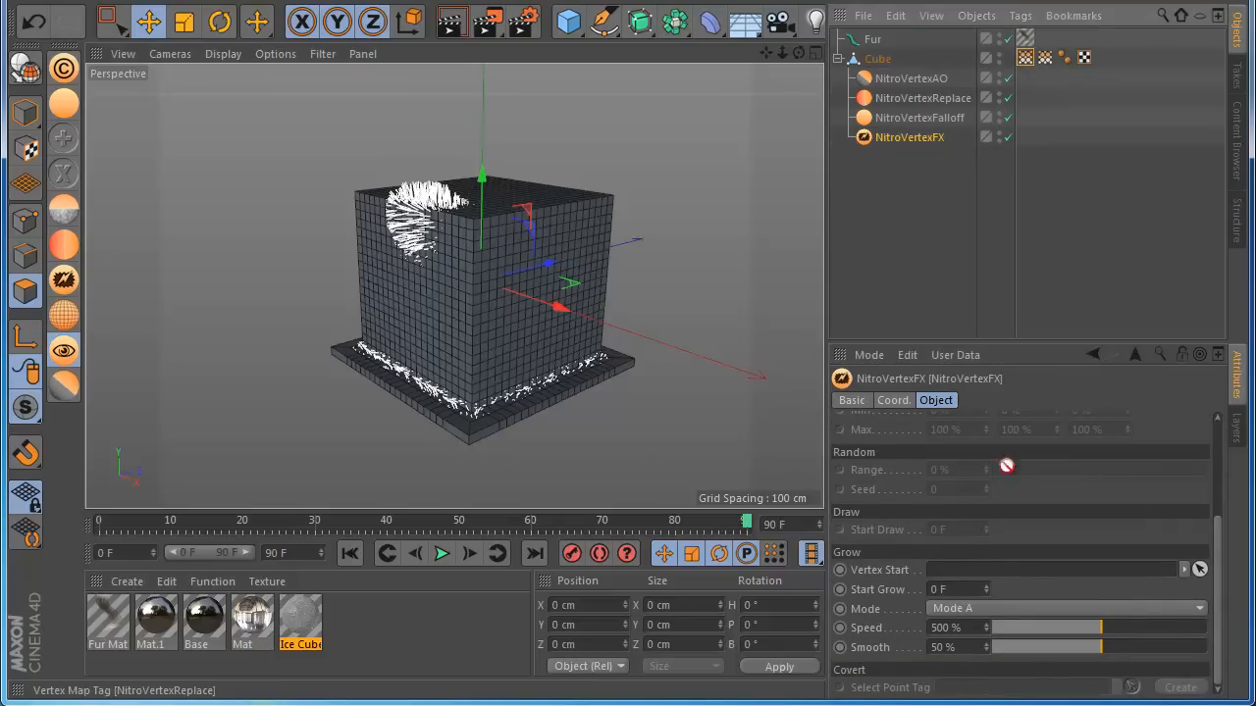
scroll(981, 550, up, 5)
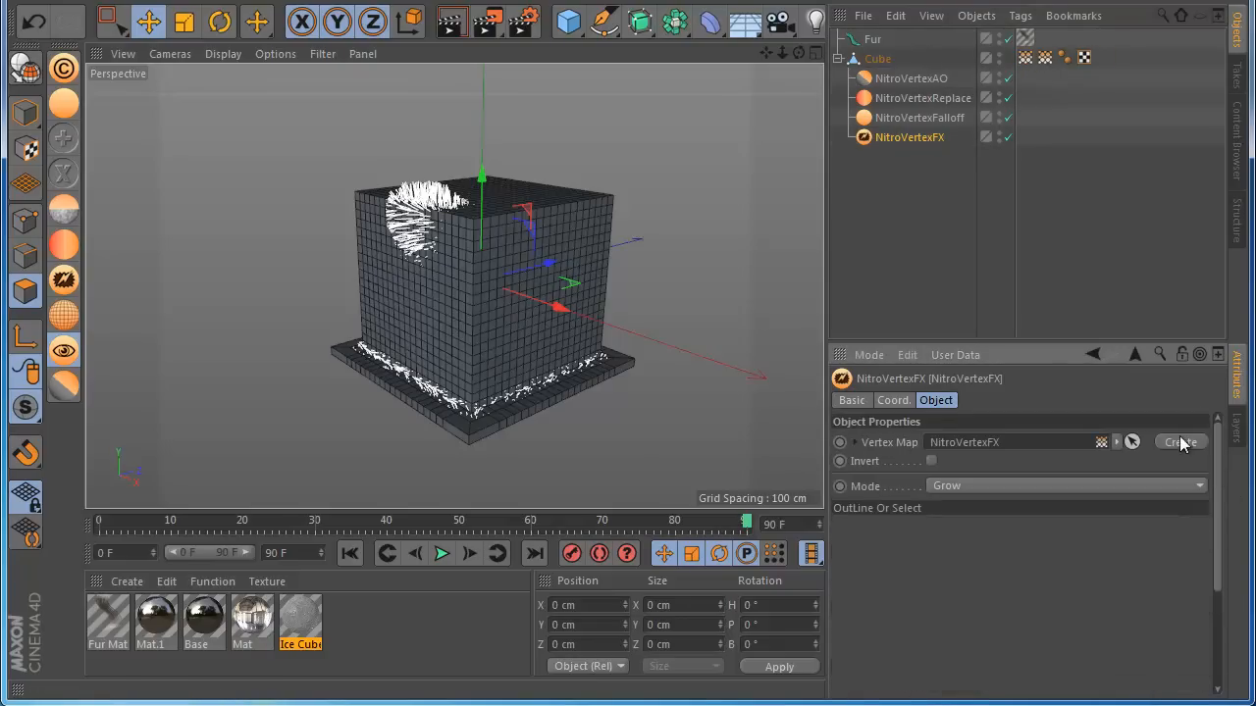
click(1180, 442)
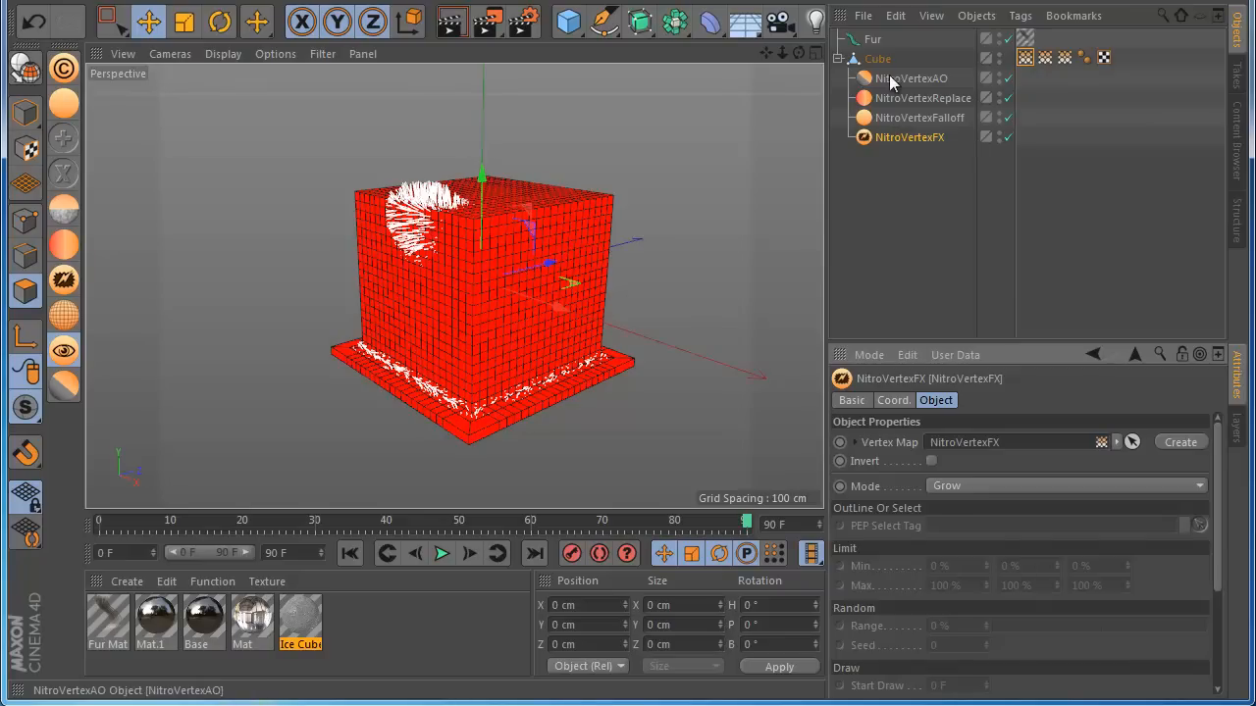
Link the NitroVertexFX map as the Fur's Object and play the growth animation from the first frame
click(874, 40)
drag(1025, 58, 1004, 275)
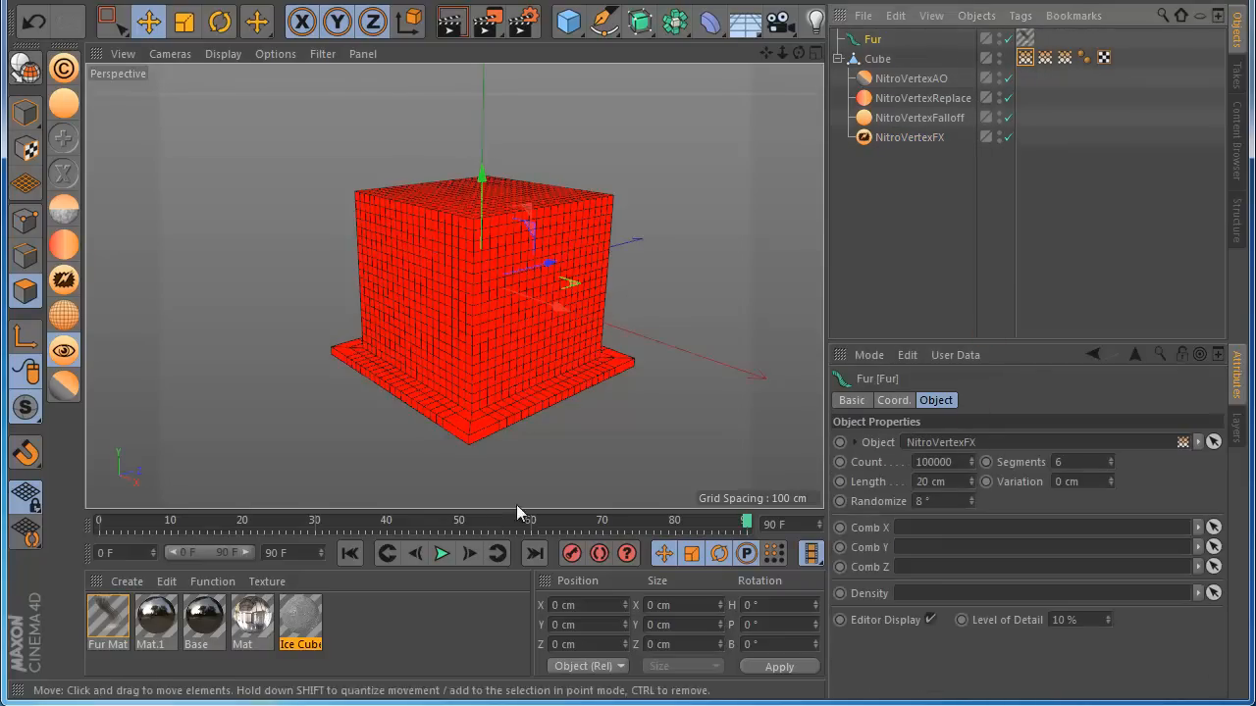
click(347, 554)
click(443, 555)
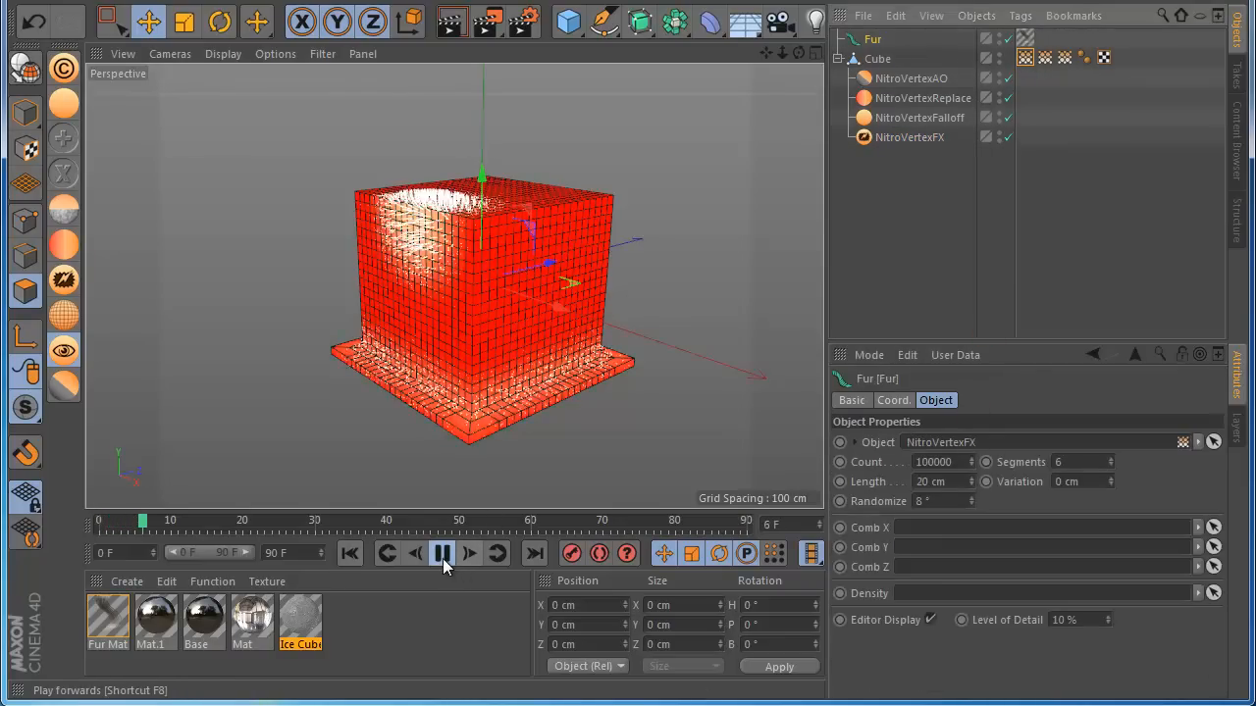
click(349, 553)
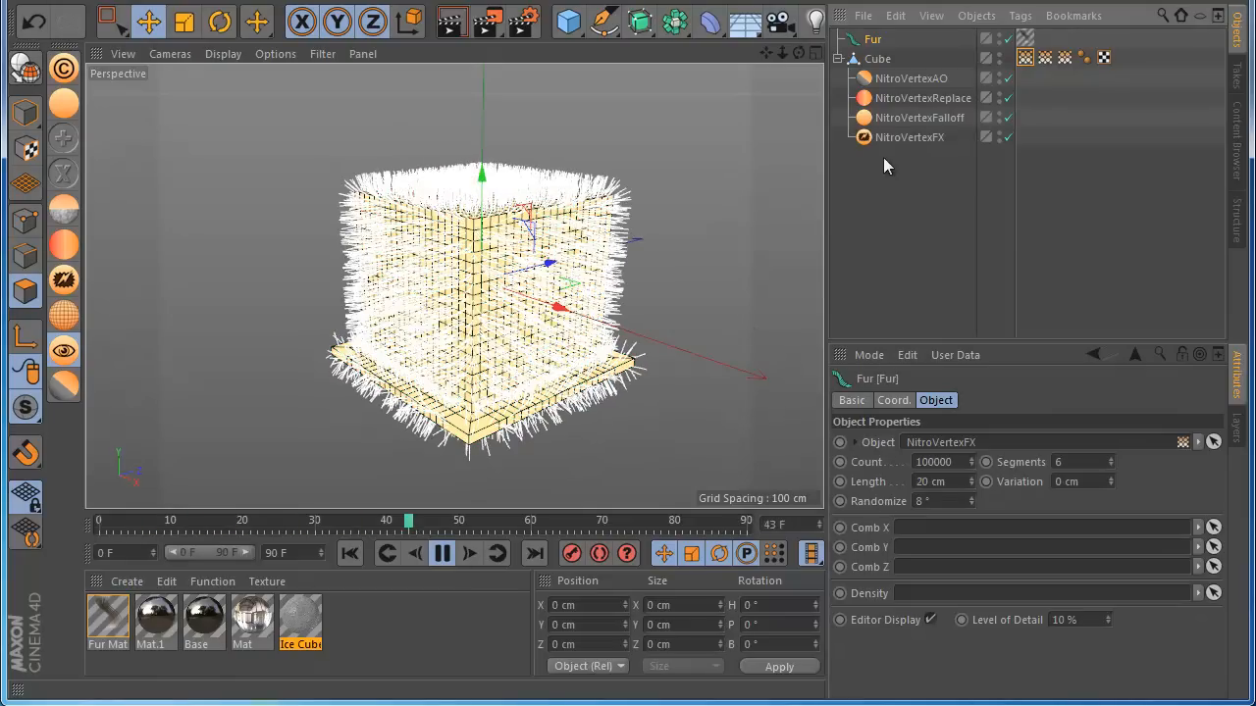
Move the falloff sphere to the Cube's front upper corner and place a duplicate of it at another upper corner
click(893, 117)
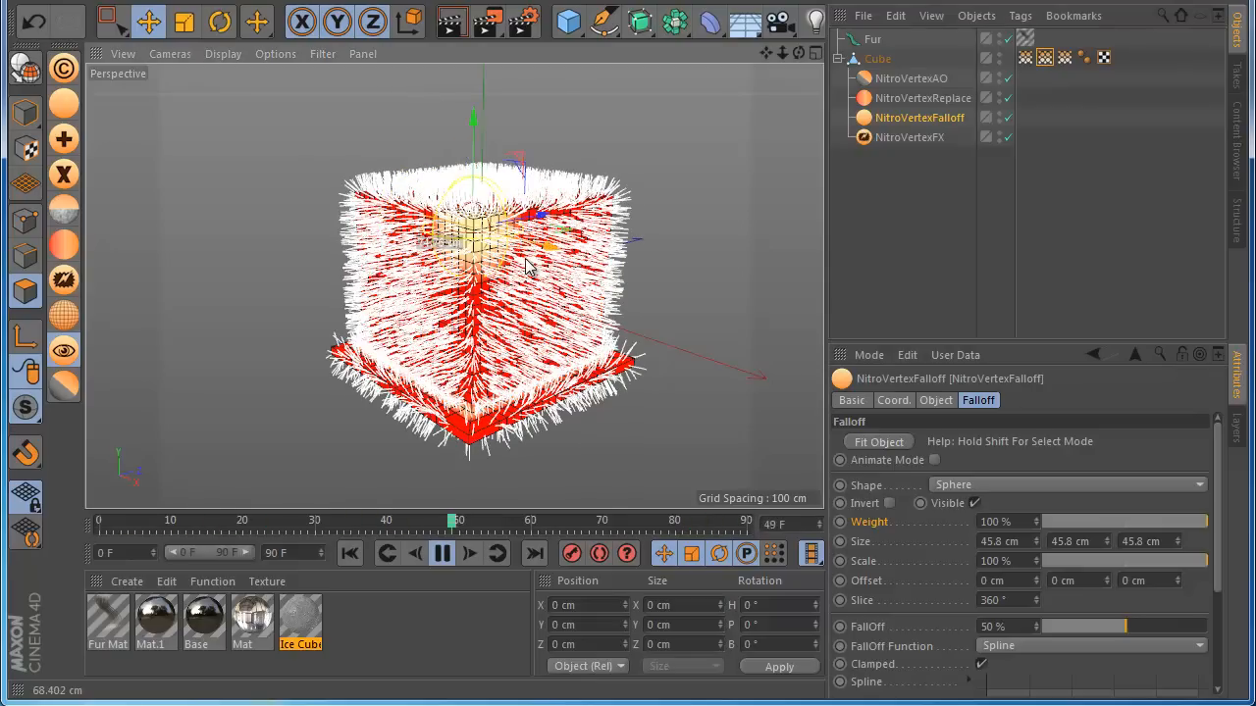
drag(796, 56, 800, 70)
scroll(756, 331, down, 2)
click(888, 125)
ctrl+drag(888, 126, 887, 128)
drag(614, 254, 446, 239)
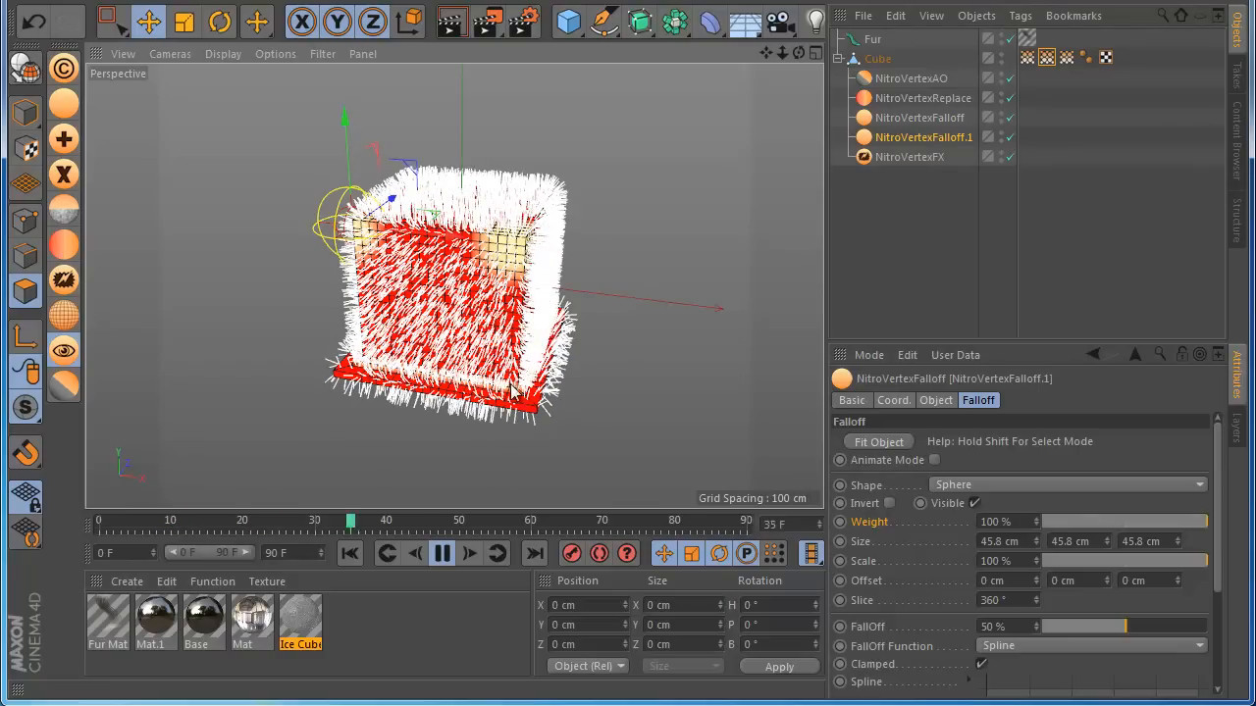
Disable both NitroVertexFalloff objects, watch the growth without them and stop the playback
click(1010, 137)
click(1010, 116)
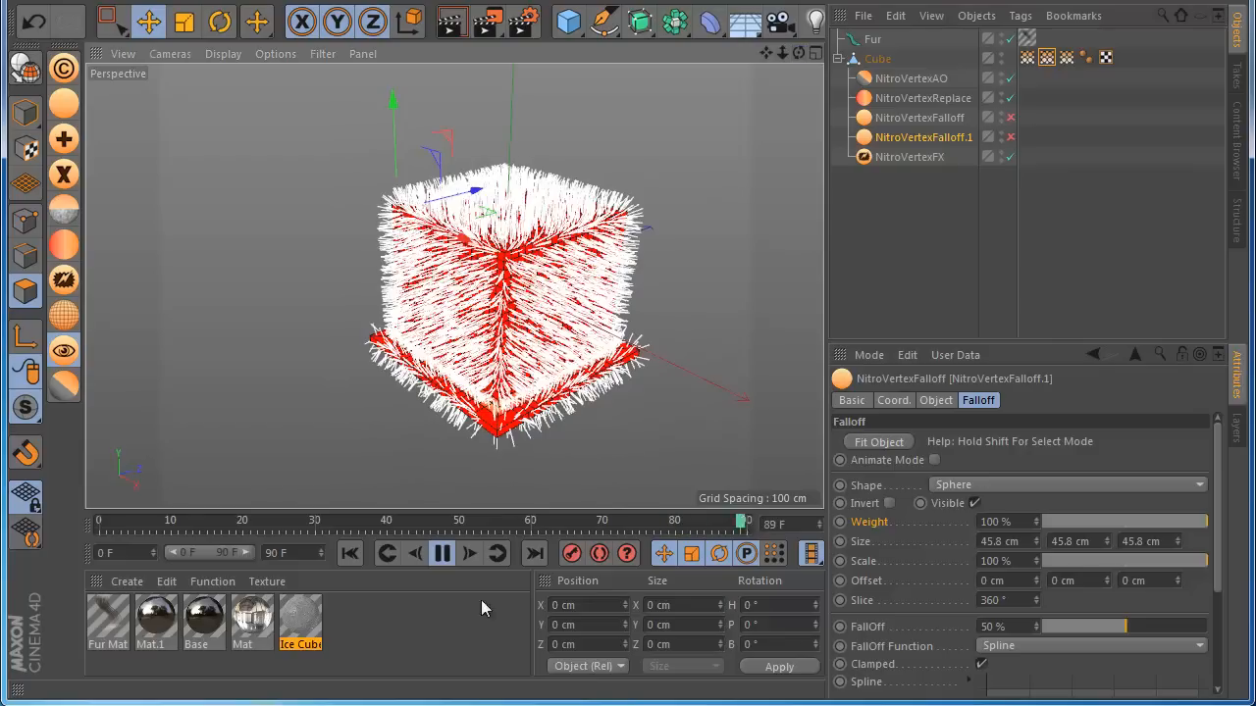
click(444, 555)
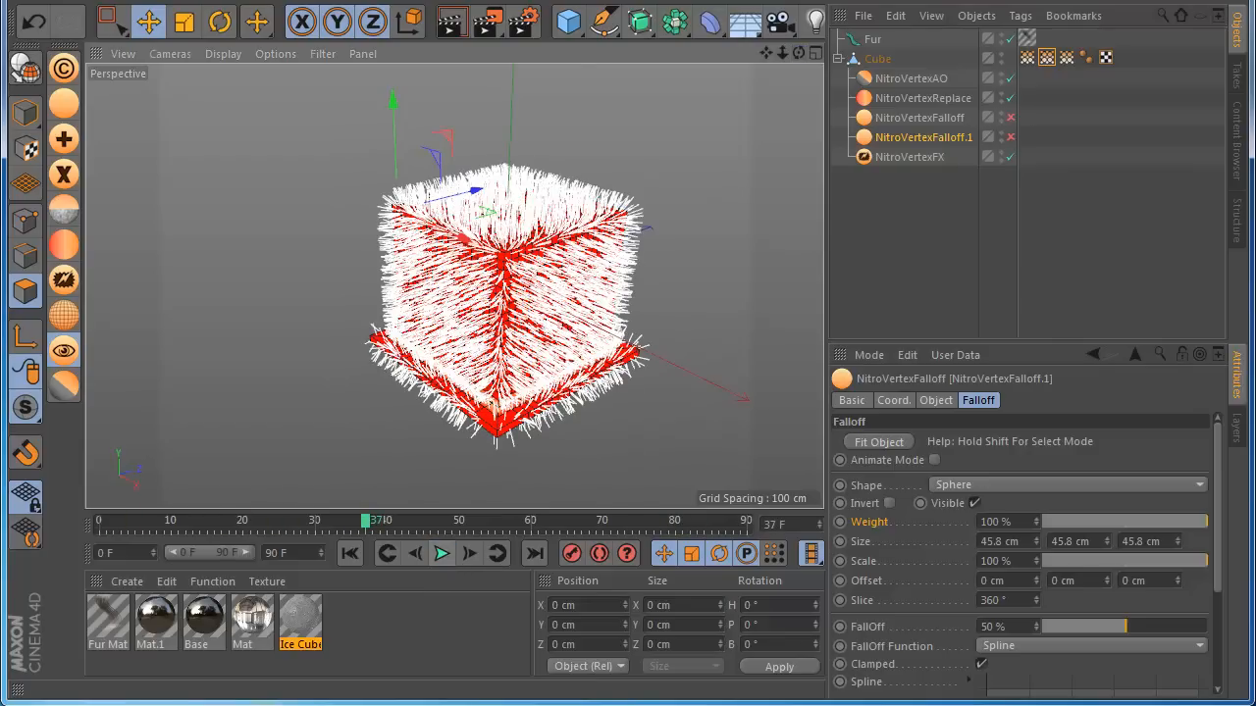
Add a Cloner with a Sphere as its child and scale the Sphere down to a small ball
drag(675, 19, 628, 135)
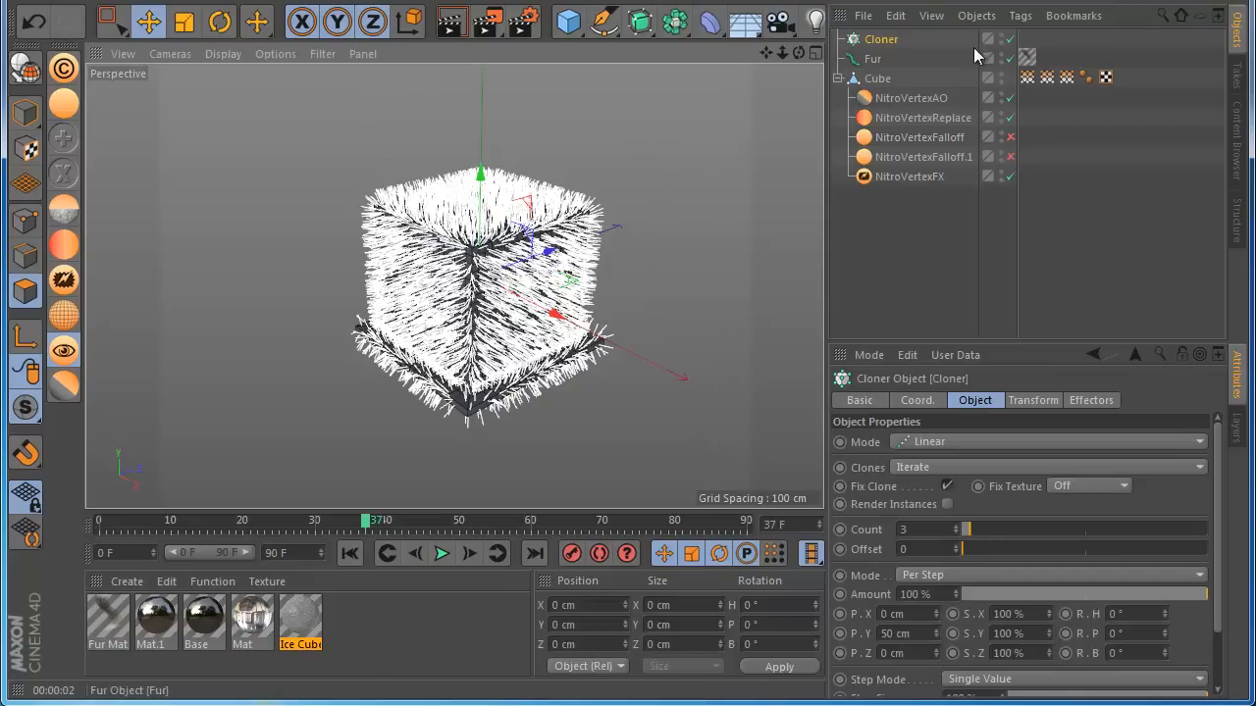
drag(569, 20, 1043, 117)
drag(860, 67, 863, 65)
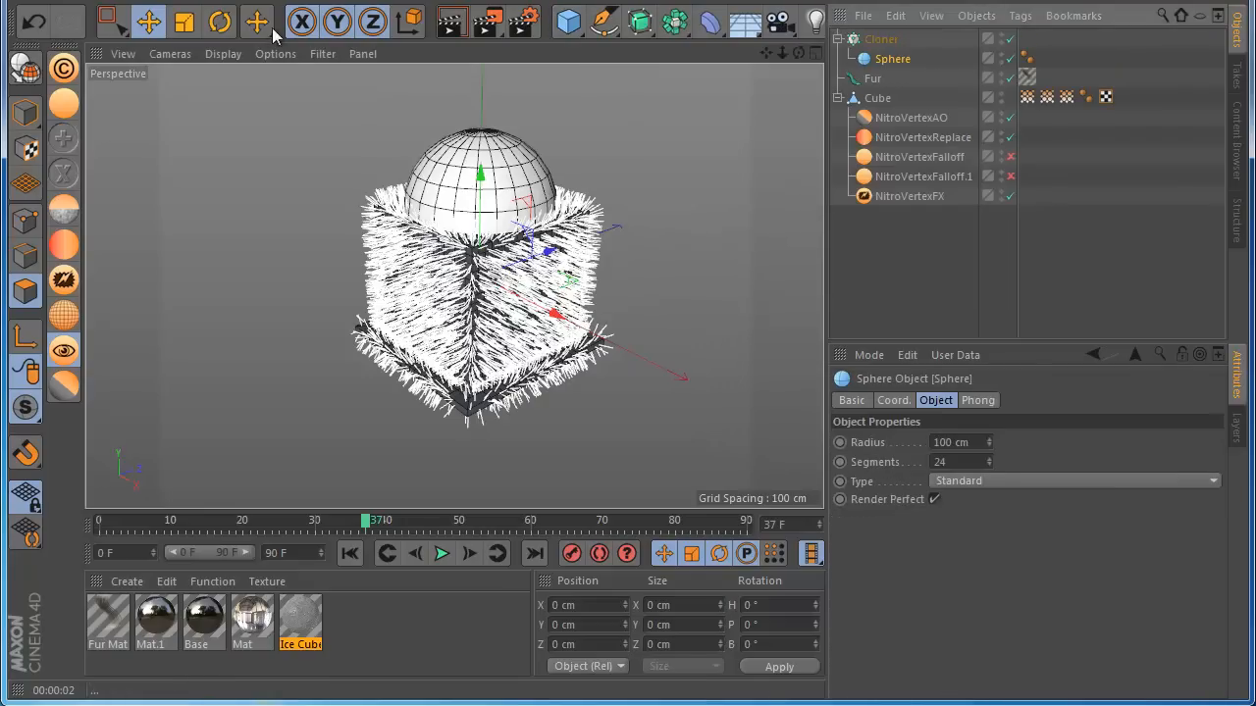
click(184, 23)
drag(582, 128, 610, 429)
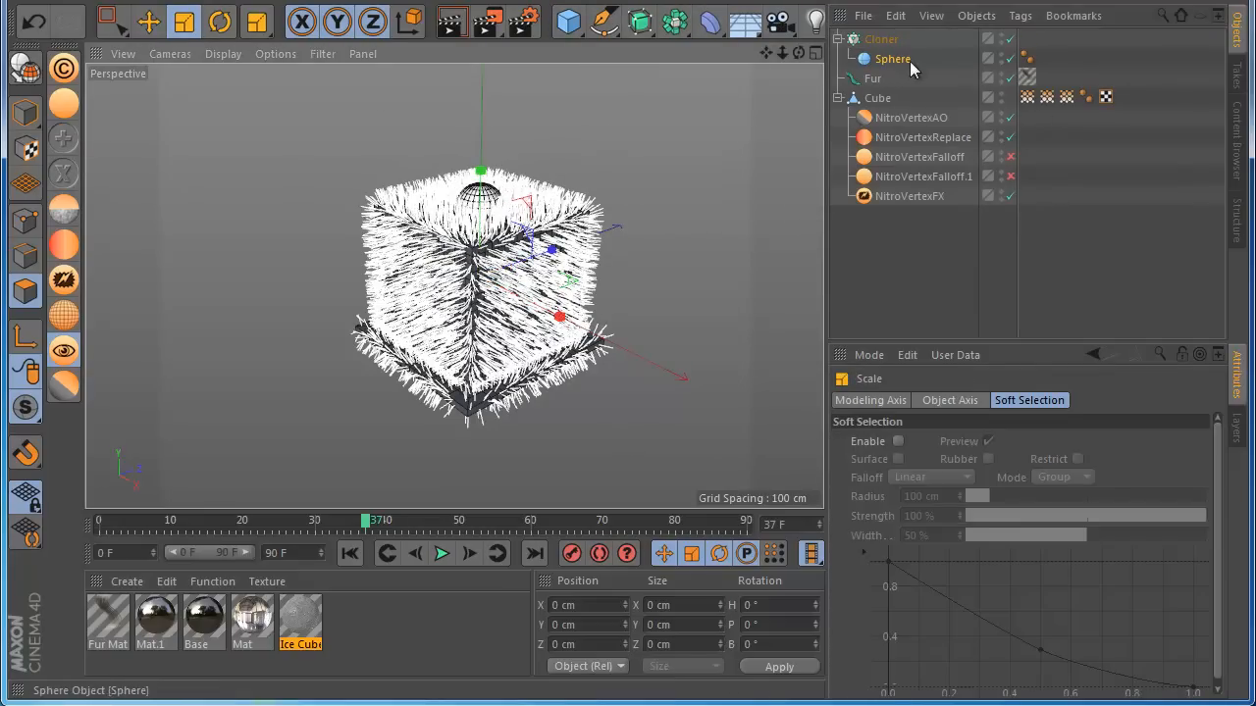
Move the Cloner below the Cube hierarchy and delete the Fur object
drag(880, 39, 860, 248)
click(860, 249)
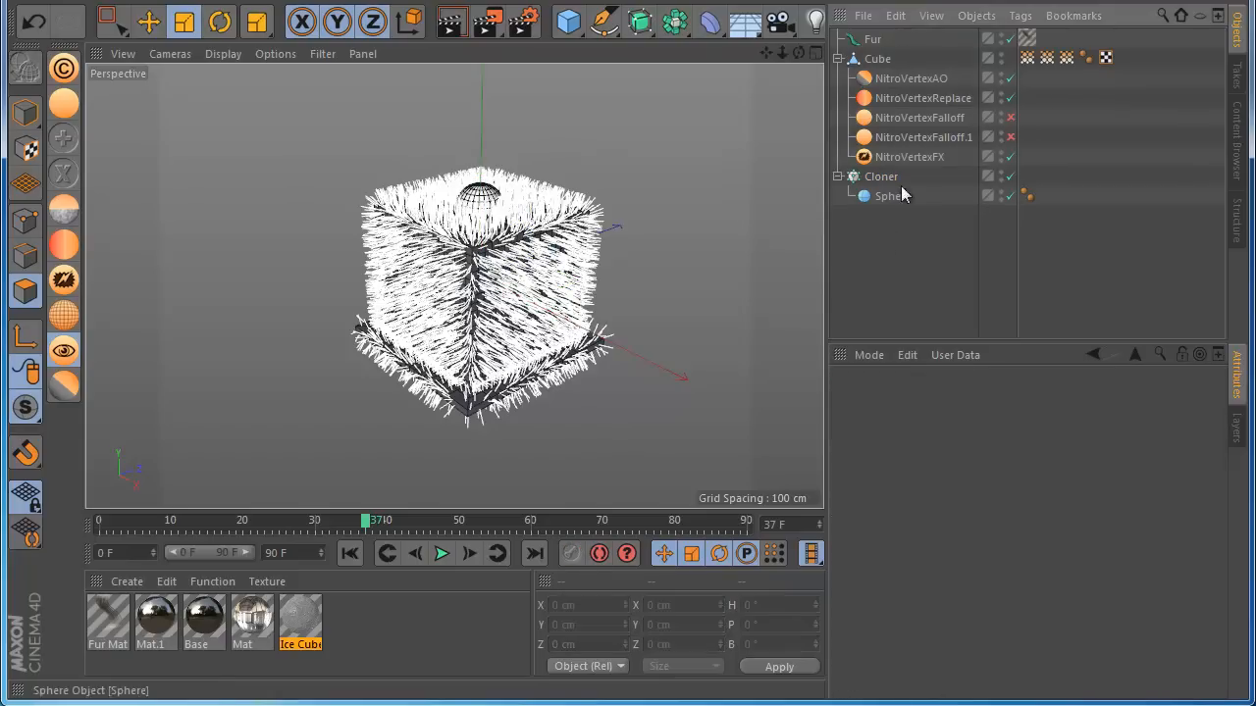
click(870, 40)
key(Delete)
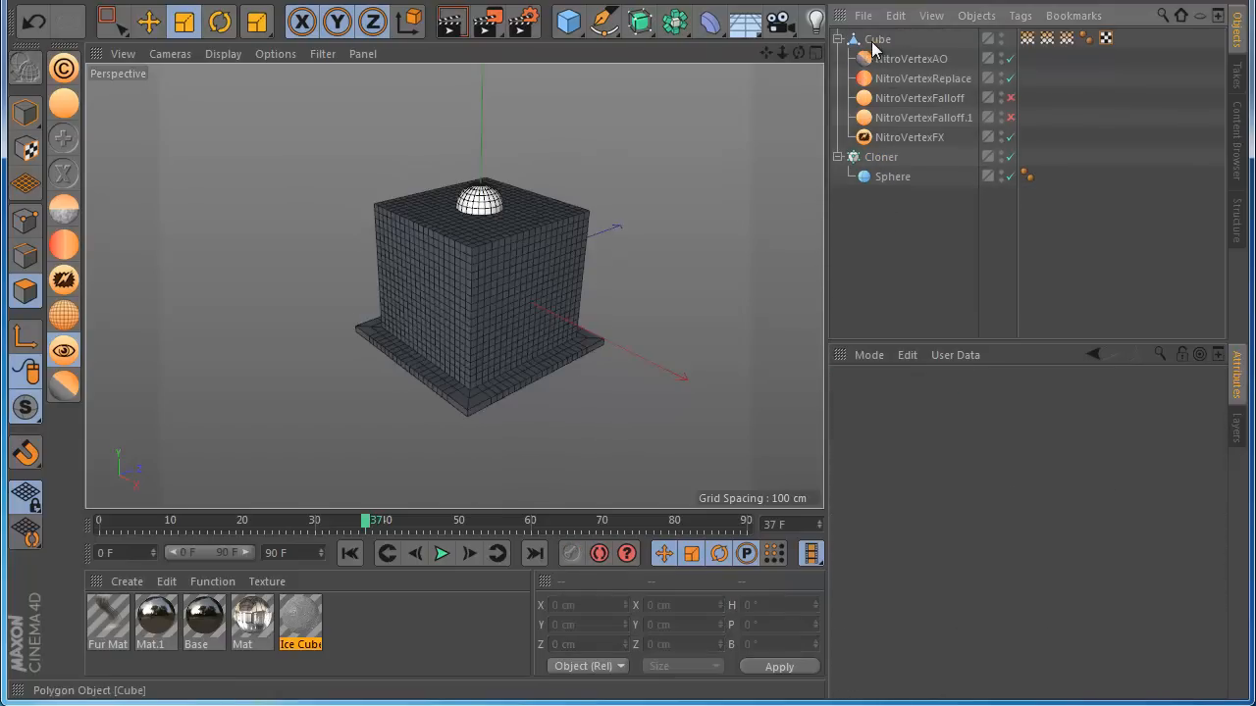
Add a second NitroVertexFX object to the Cube and set its Mode to Covert
click(67, 246)
drag(868, 164, 868, 167)
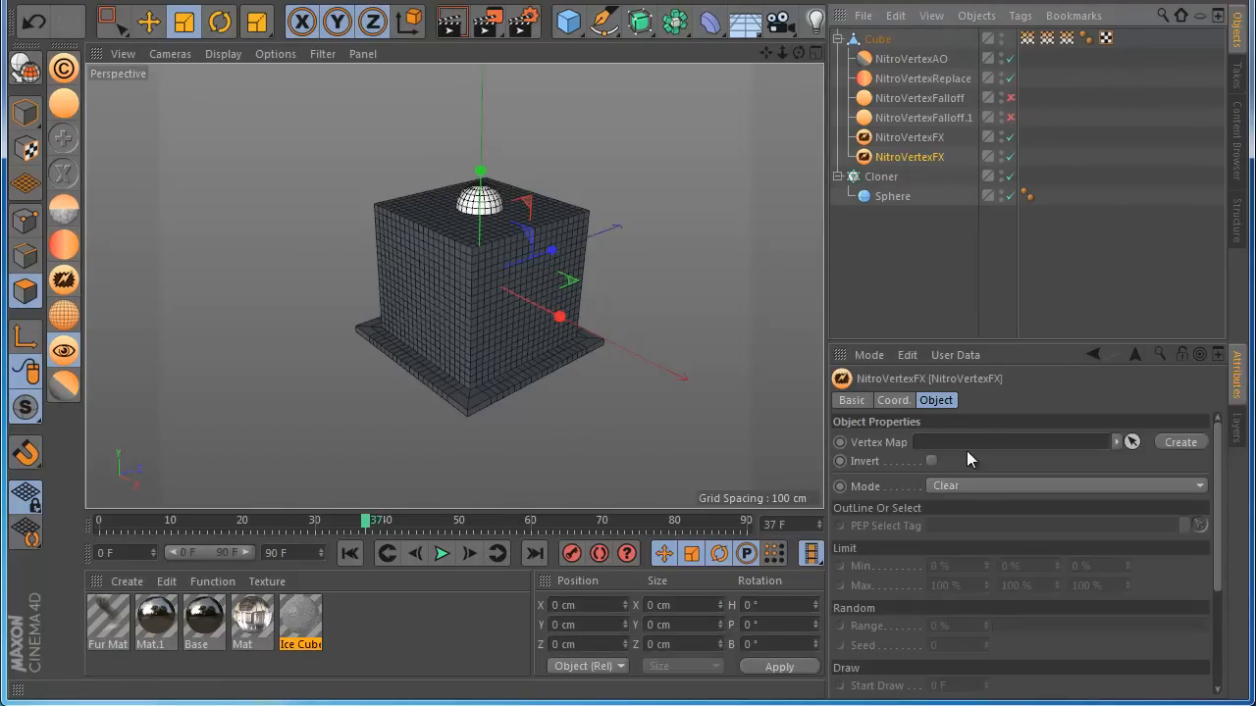
click(1065, 486)
click(981, 665)
Create a Select Point Tag for the second NitroVertexFX and link the existing NitroVertexFX map as its Vertex Map
scroll(1181, 509, down, 4)
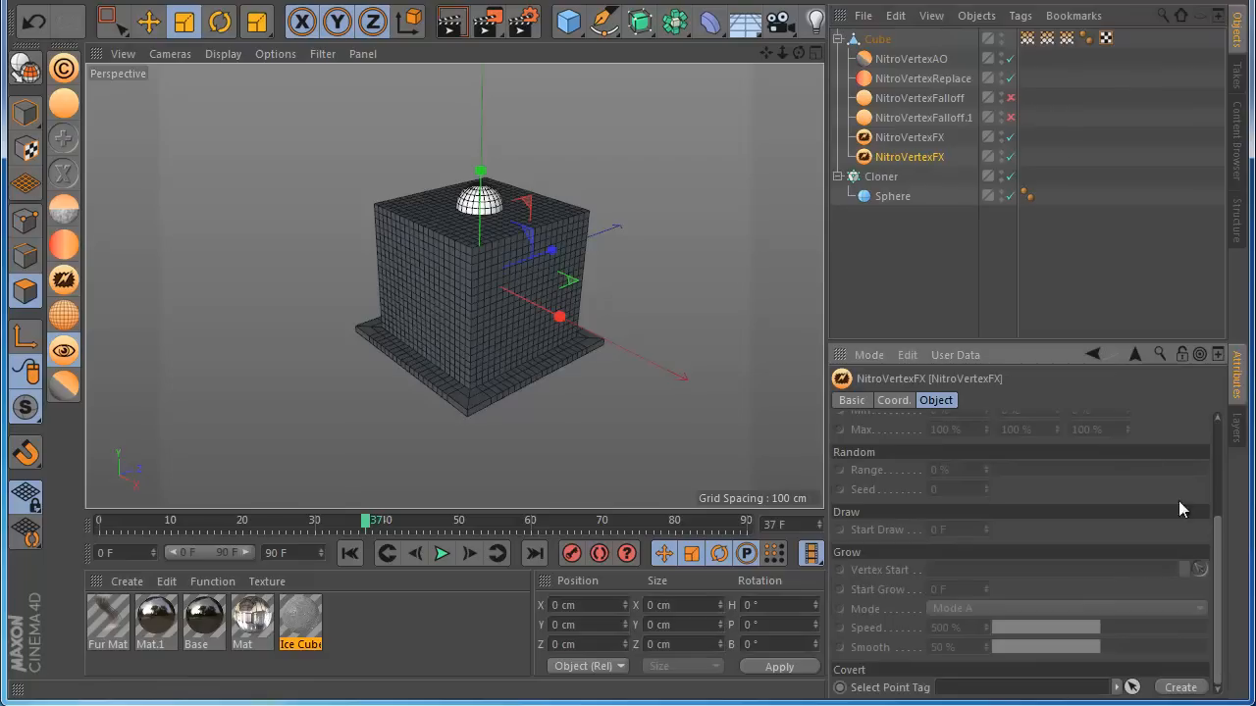
drag(1028, 38, 951, 673)
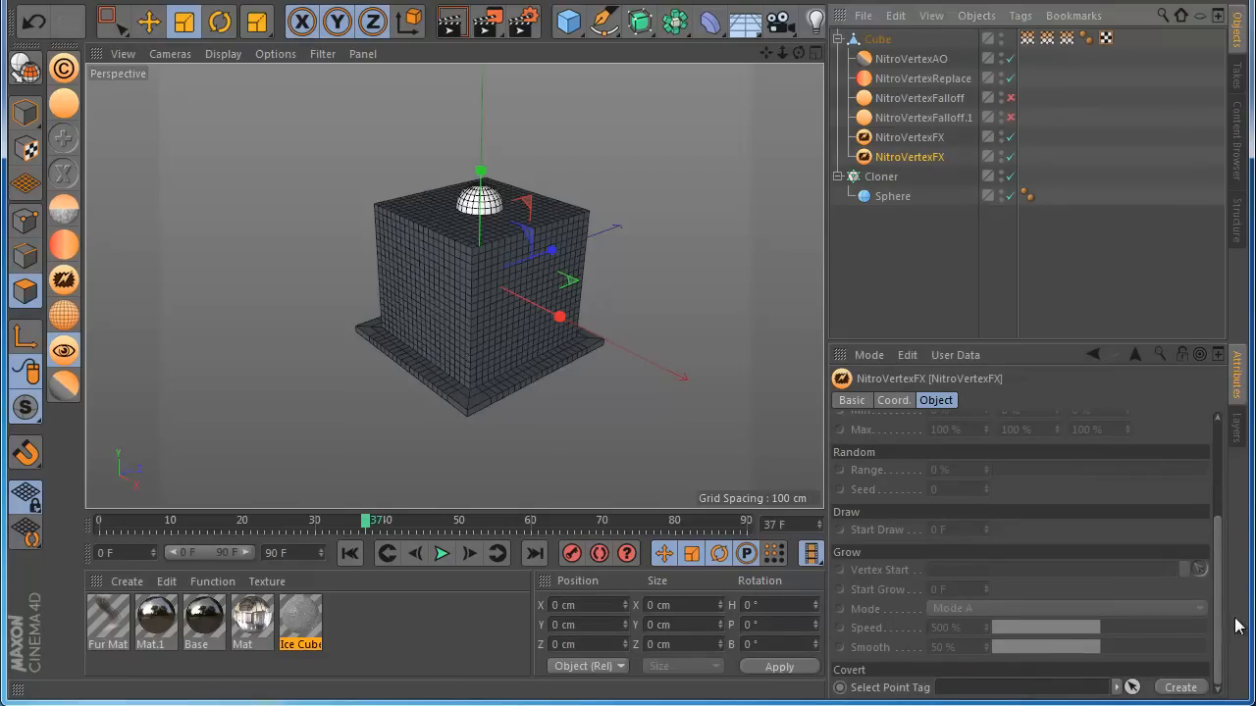
click(1187, 686)
scroll(1220, 612, up, 4)
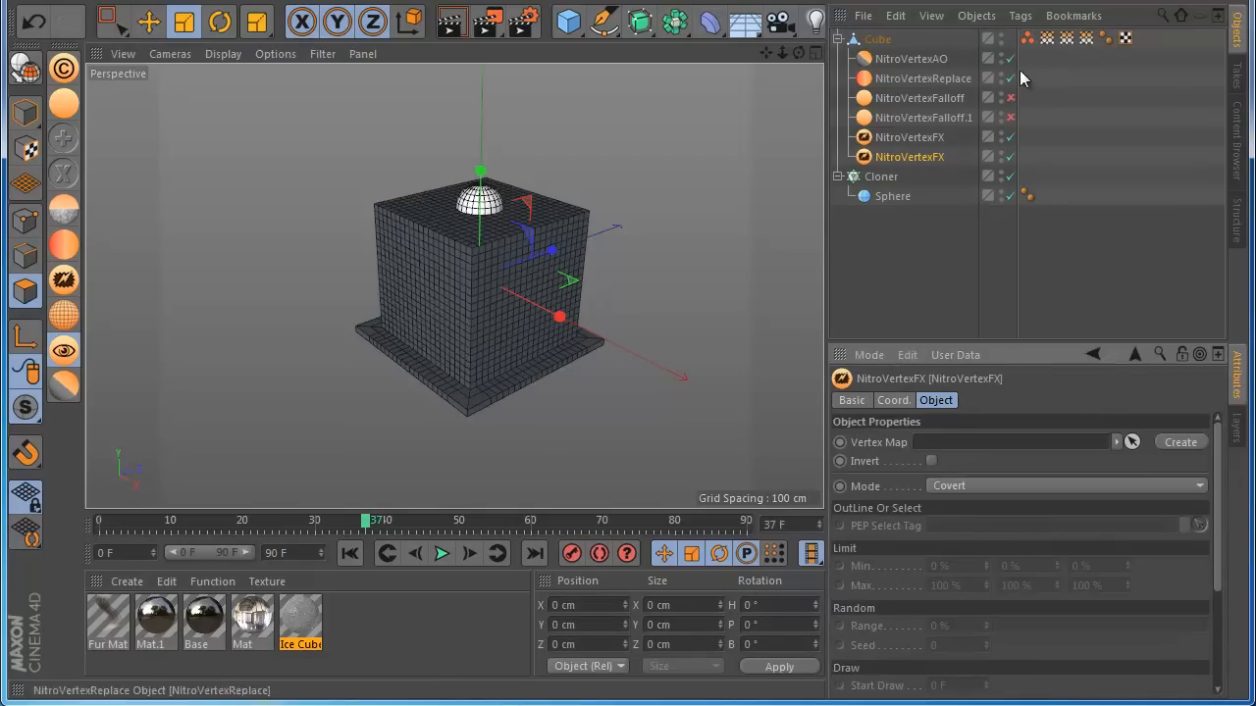
drag(1046, 38, 991, 442)
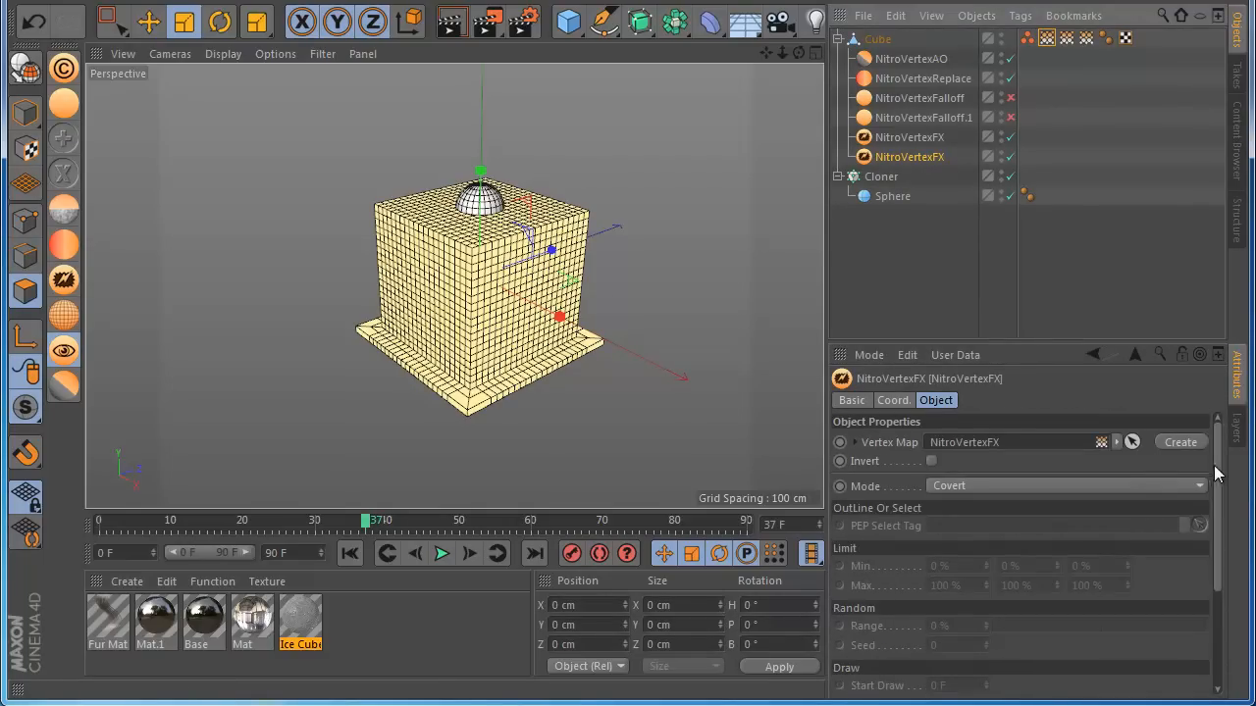
Set the Cloner to Object mode on the Cube, with Fix Clone disabled and the NitroVertexFX point selection as its Selection
scroll(1216, 473, down, 4)
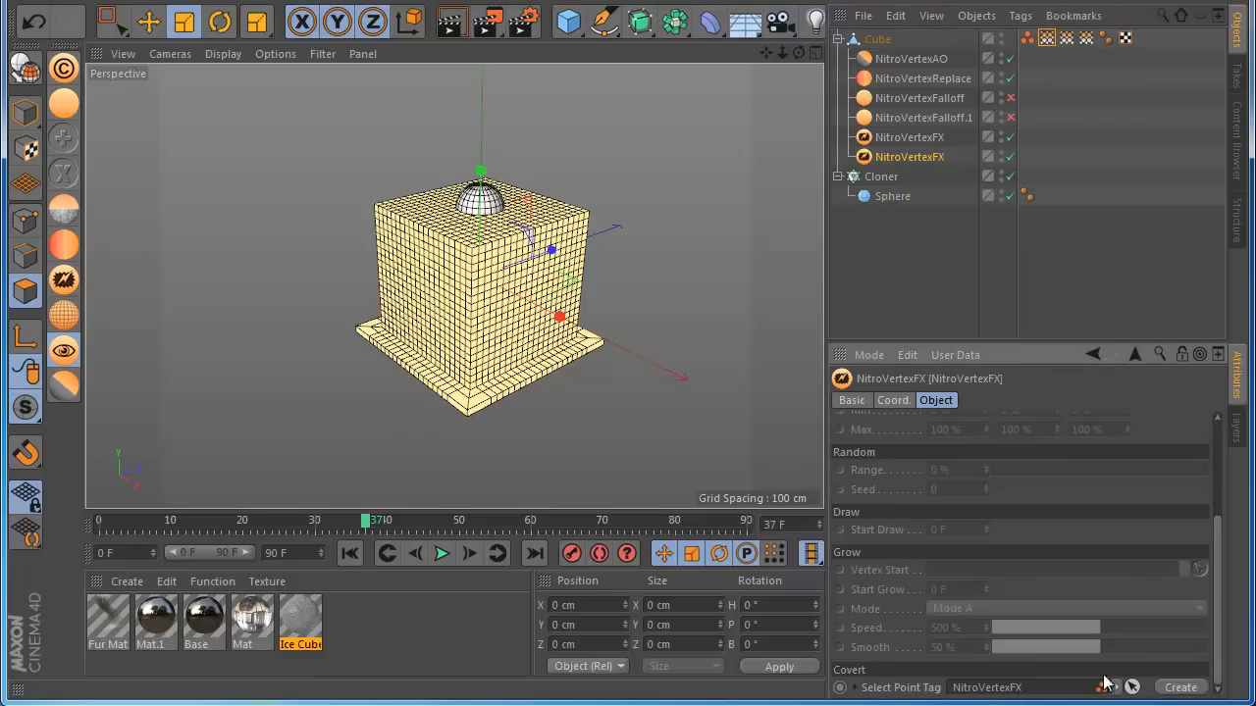
scroll(1177, 589, up, 4)
click(881, 177)
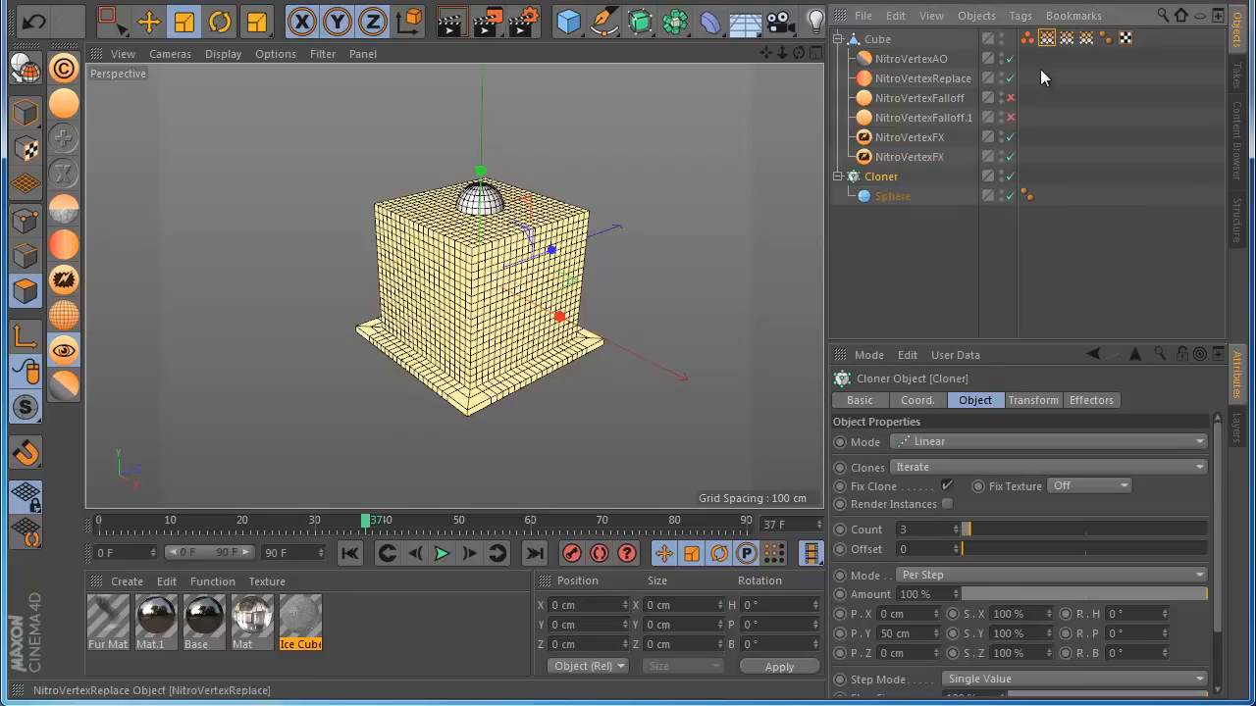
click(951, 441)
click(949, 459)
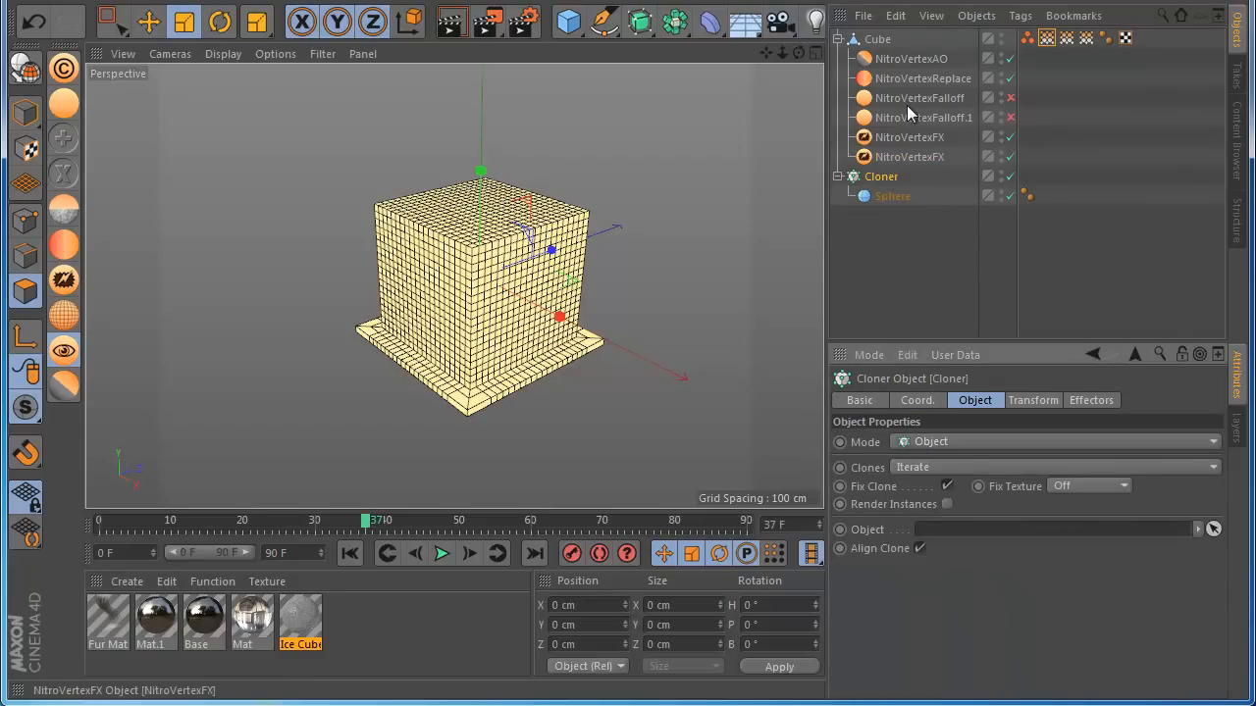
drag(937, 535, 934, 536)
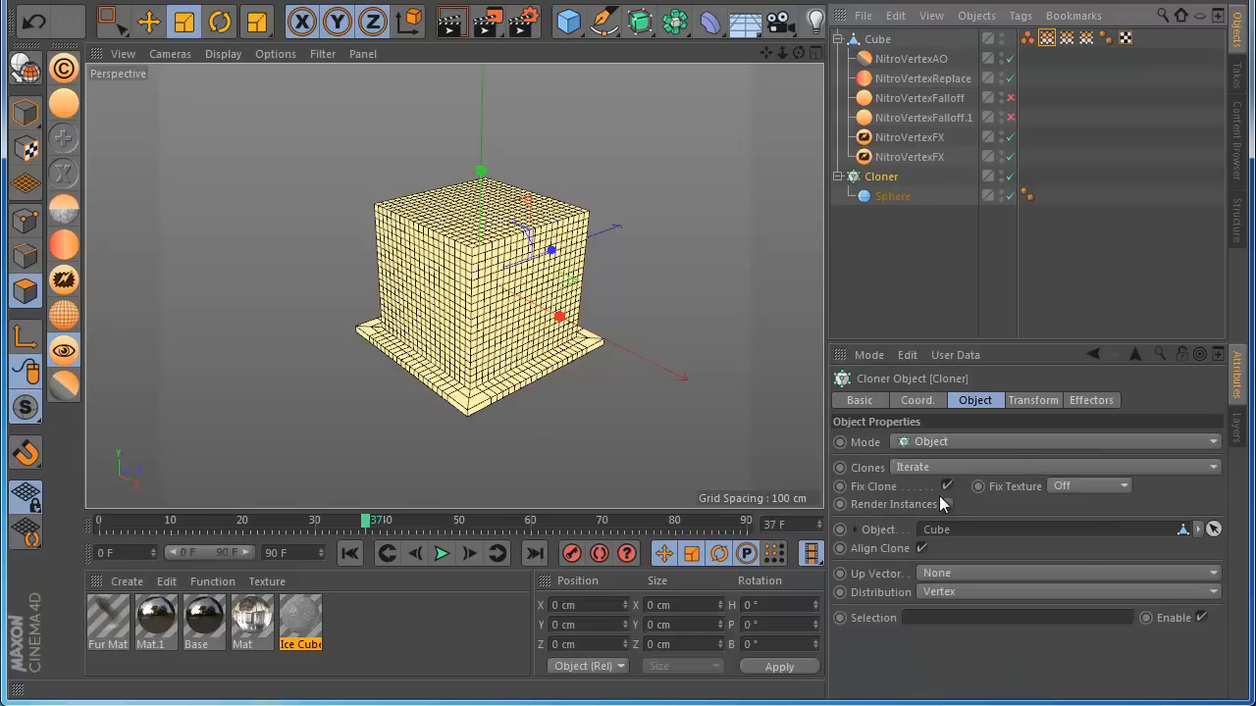
click(946, 487)
drag(1037, 40, 1032, 599)
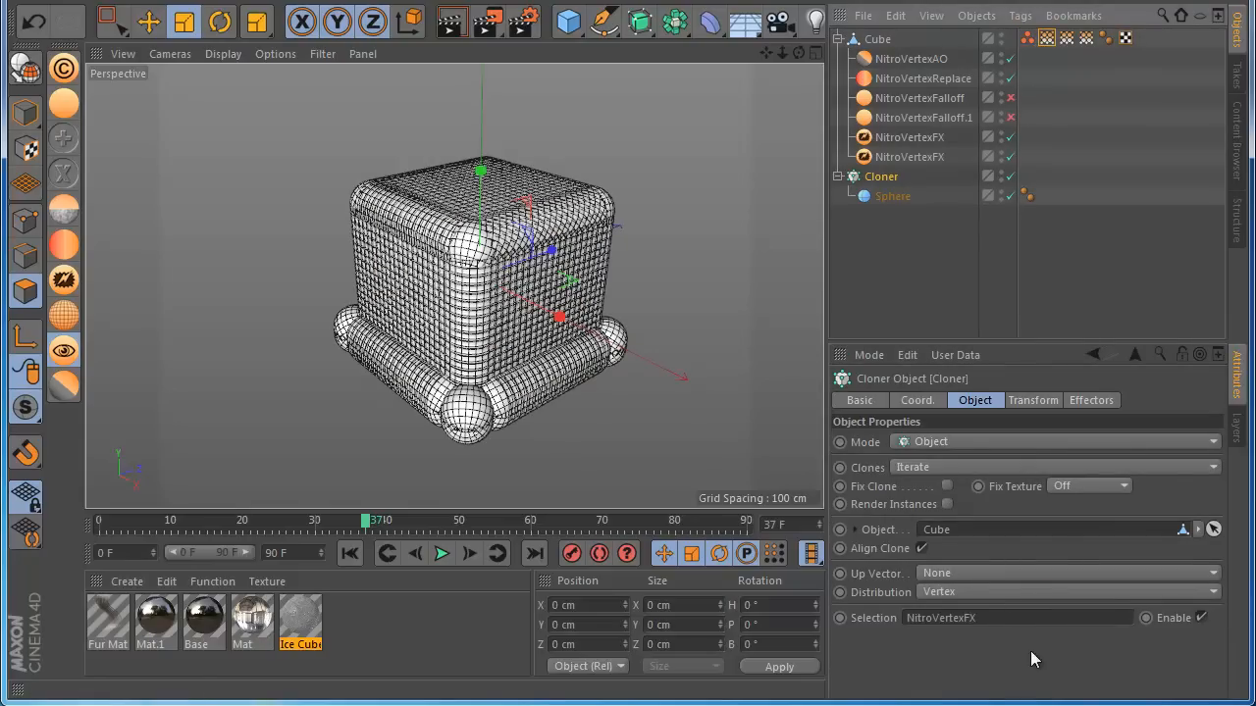
Play the animation from the start to examine how the cloned spheres spread over the Cube
click(370, 557)
click(441, 554)
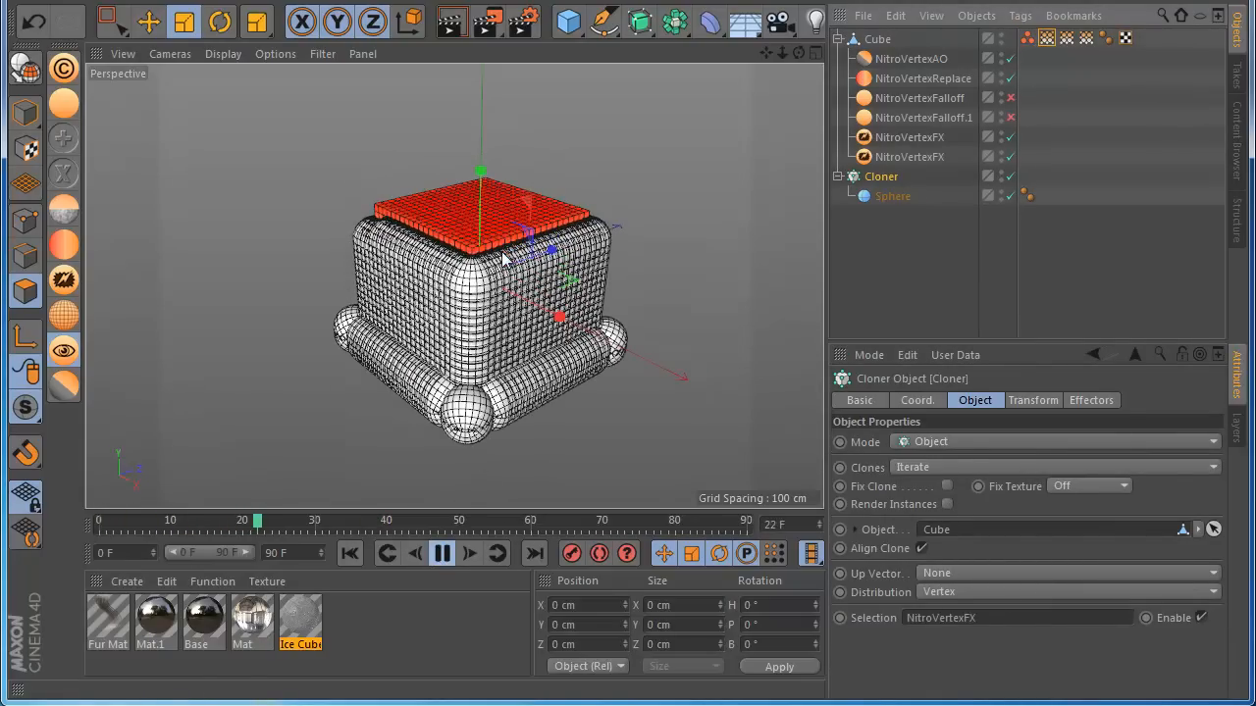
click(443, 553)
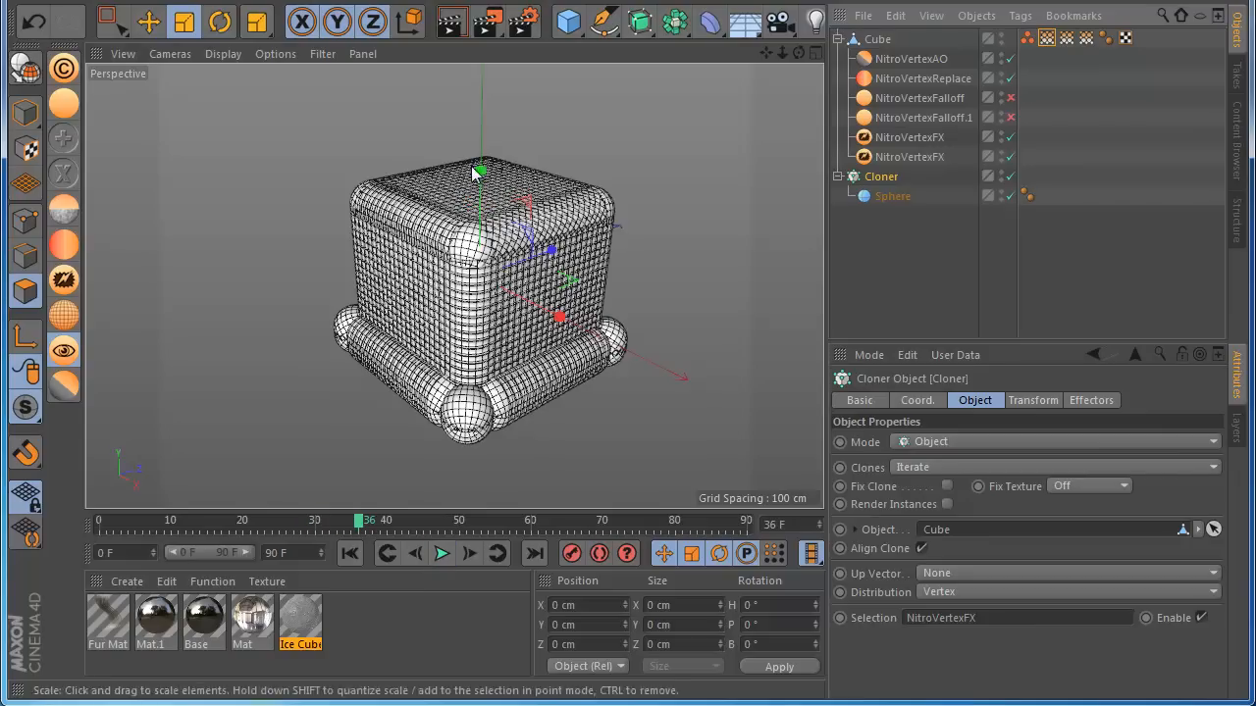
Reduce the Sphere's radius to 10 cm and replay the growth, settling on a radius of 3 cm
click(893, 197)
double_click(979, 462)
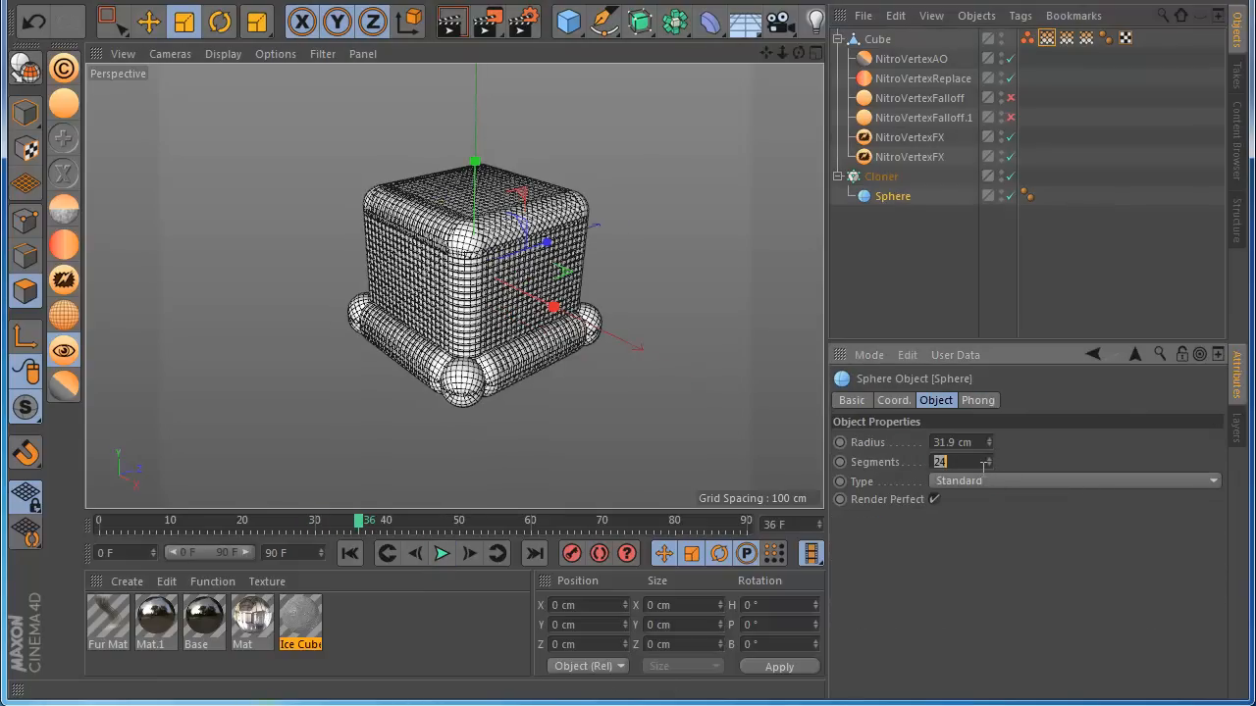
key(Return)
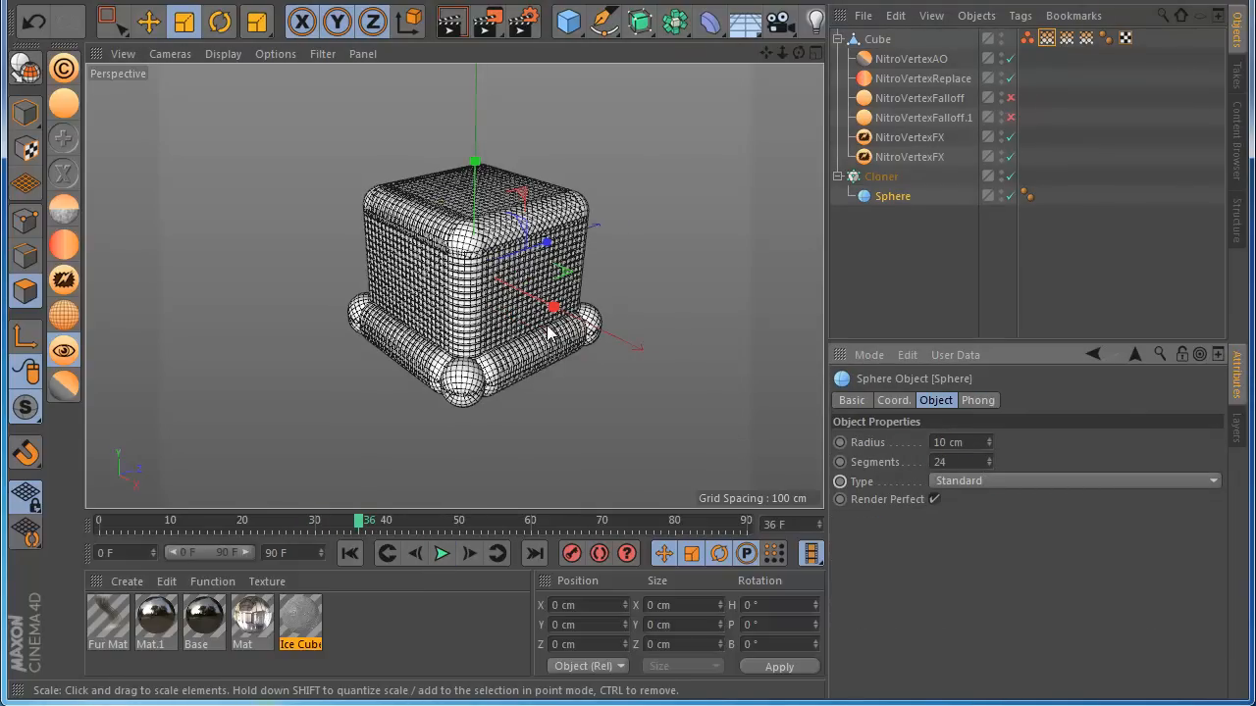
click(350, 554)
click(443, 553)
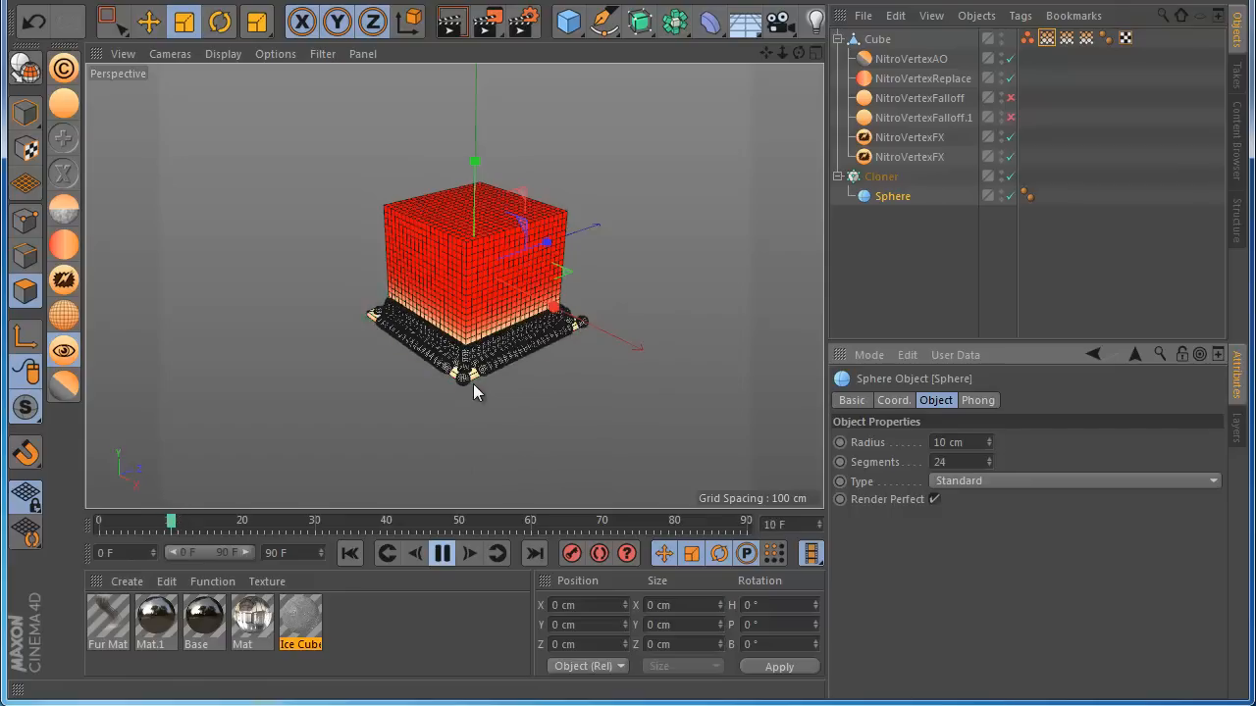
click(442, 553)
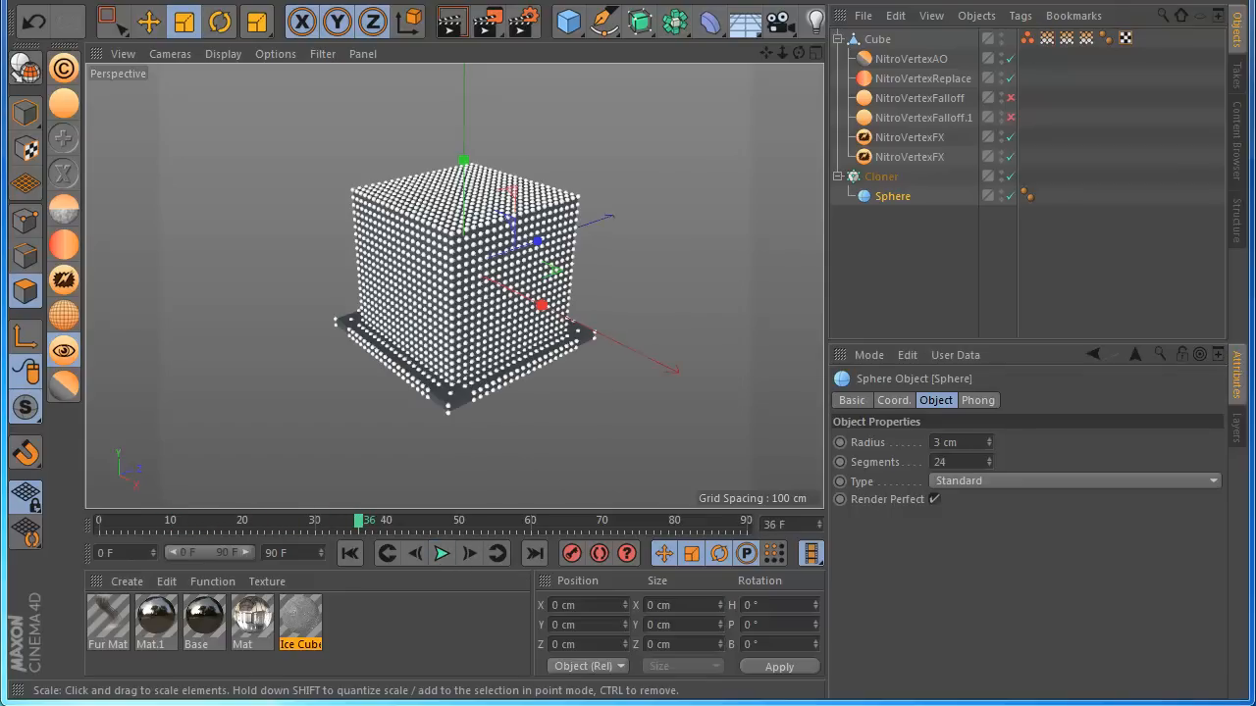
Add a Displacer deformer and make it a child of the Cube, below the second NitroVertexFX
click(710, 22)
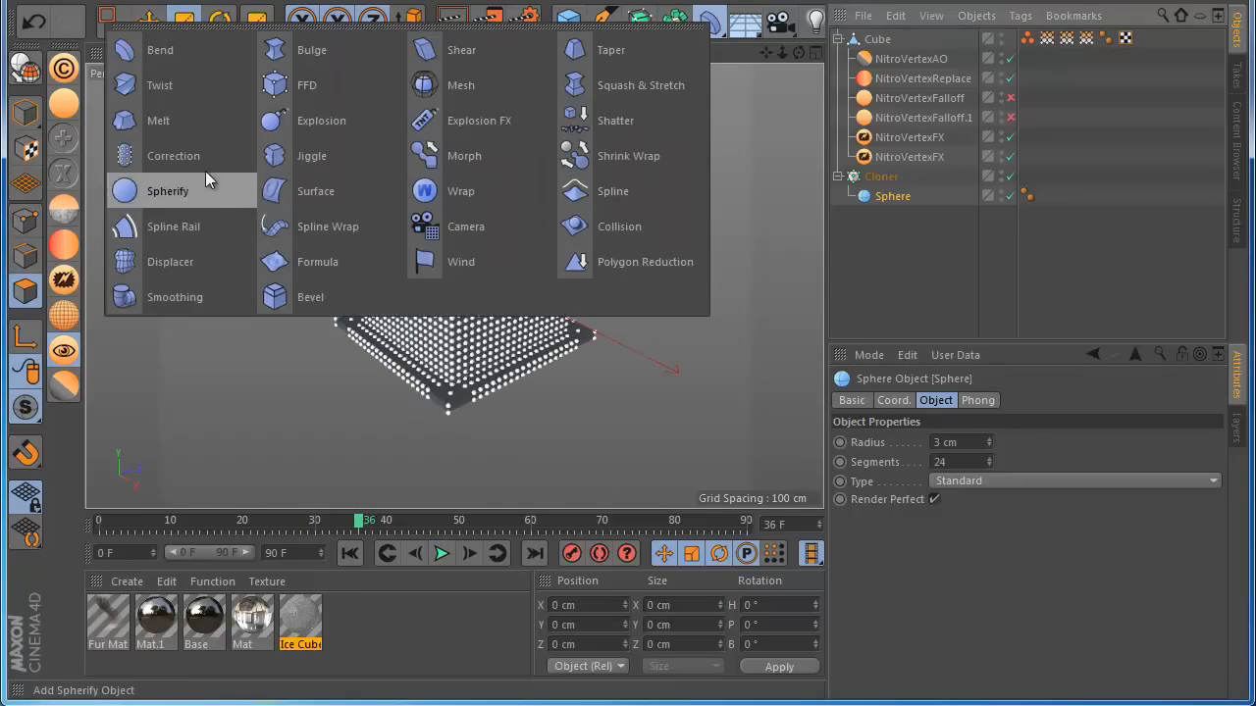
click(220, 257)
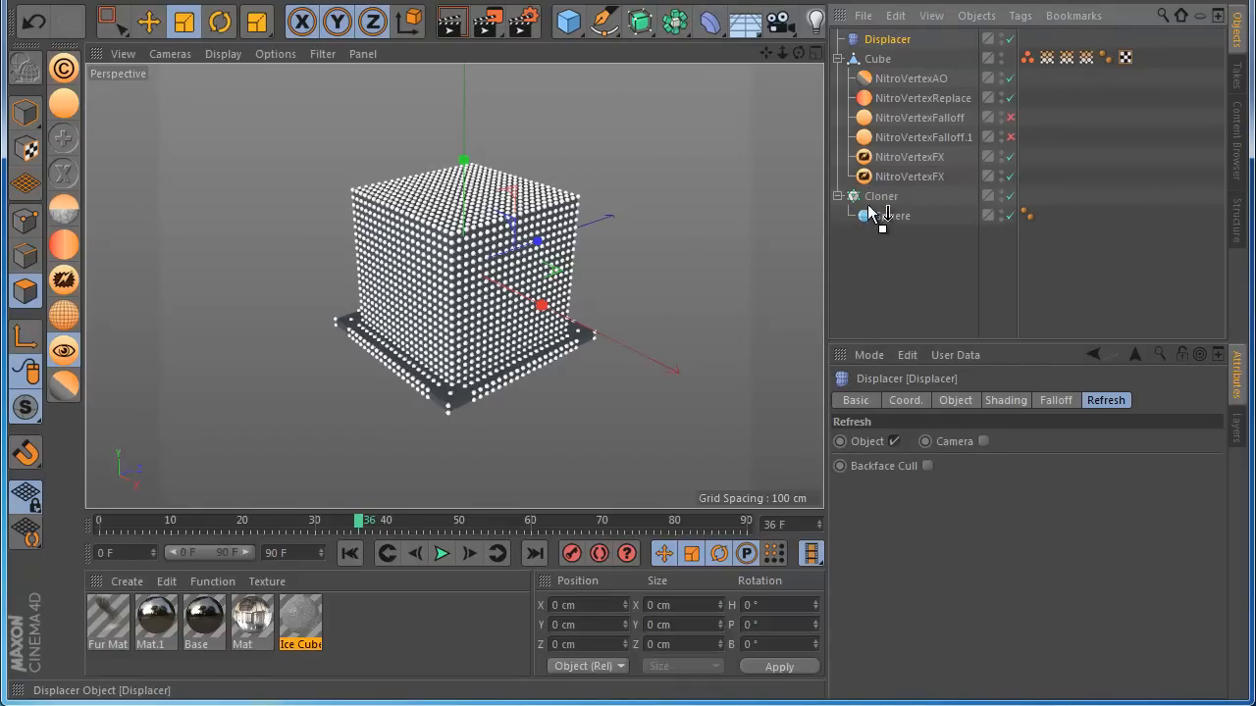
drag(873, 181, 876, 187)
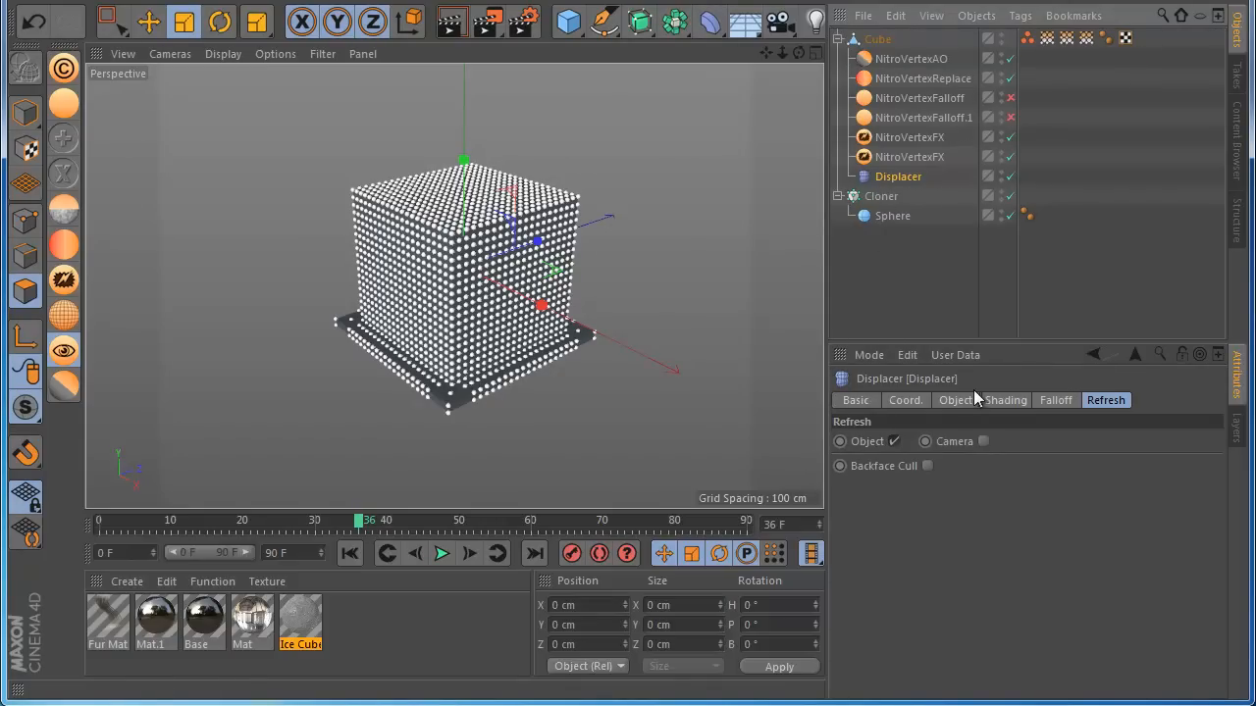
Add a Restriction tag to the Displacer and assign the NitroVertexFX vertex map to its first Name slot
right_click(899, 185)
mouse_move(946, 186)
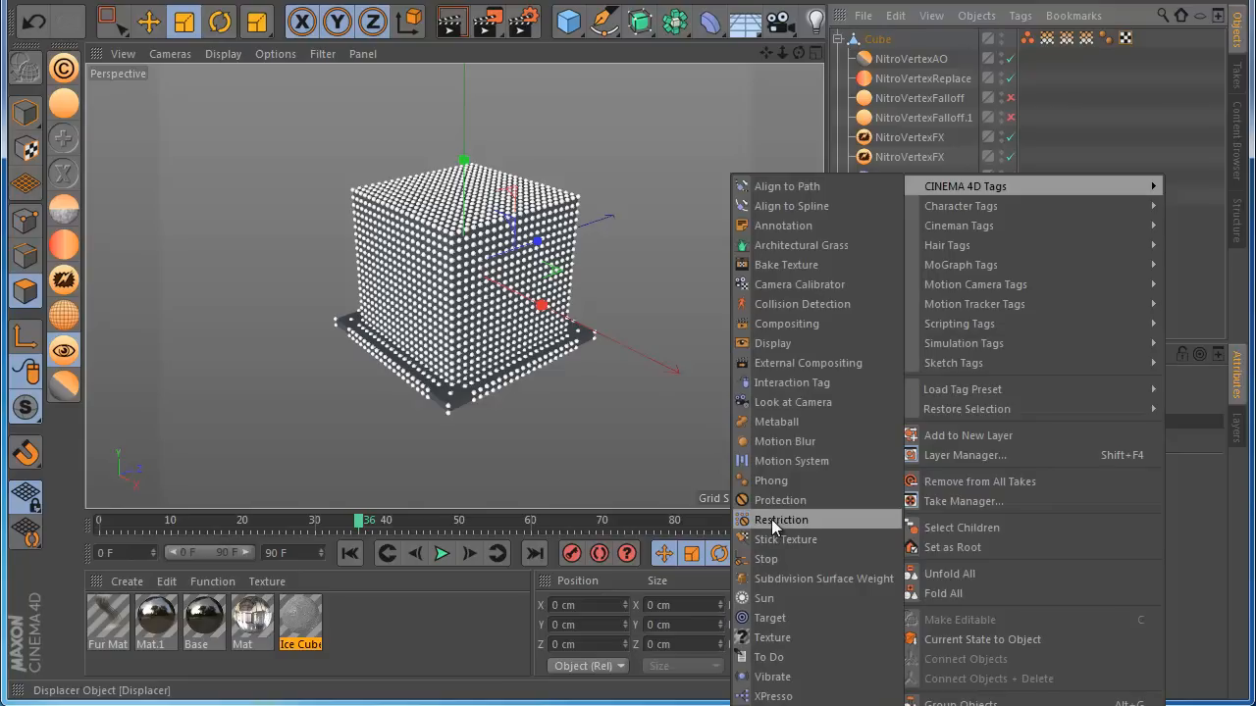
click(785, 513)
drag(1047, 38, 936, 450)
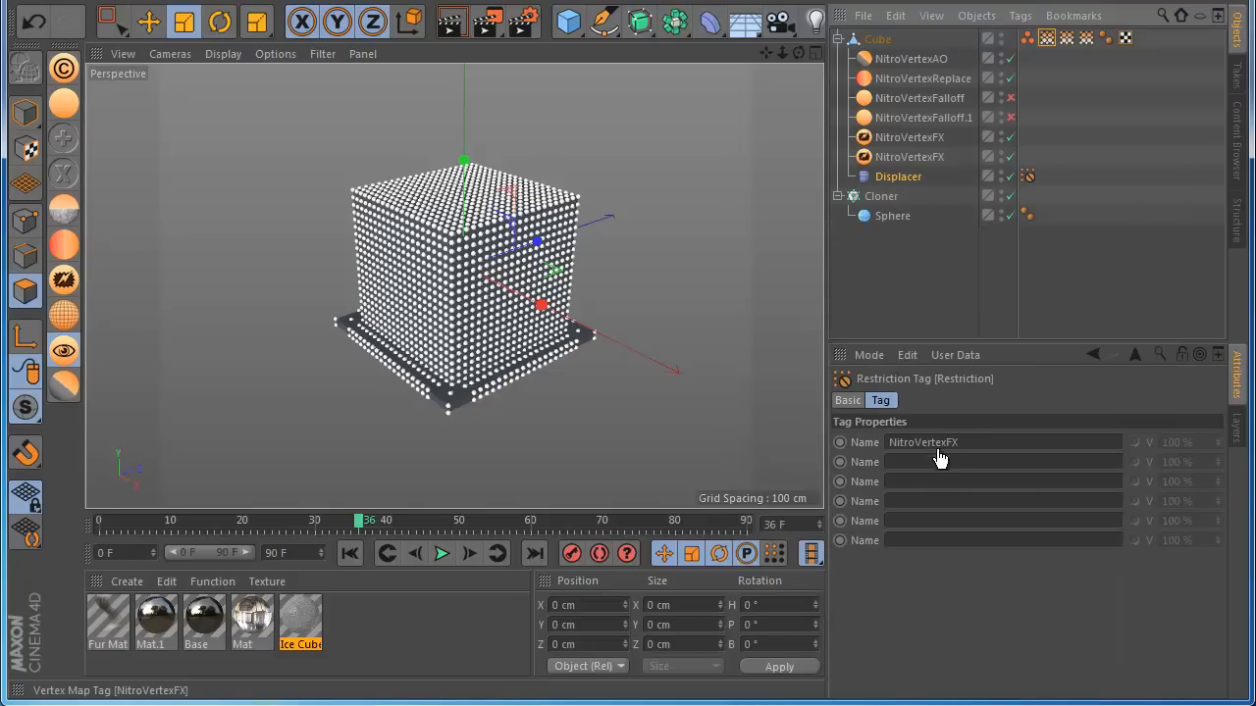
Assign a Color shader to the Displacer's shading
click(886, 180)
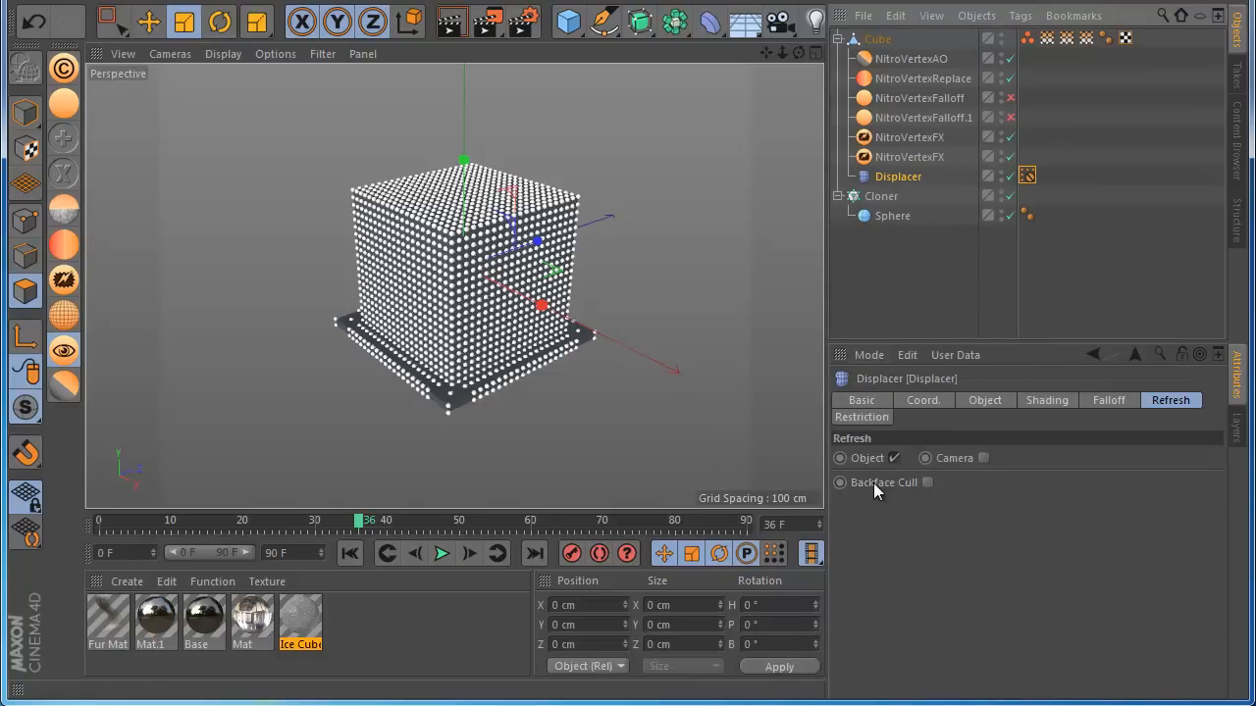
click(982, 402)
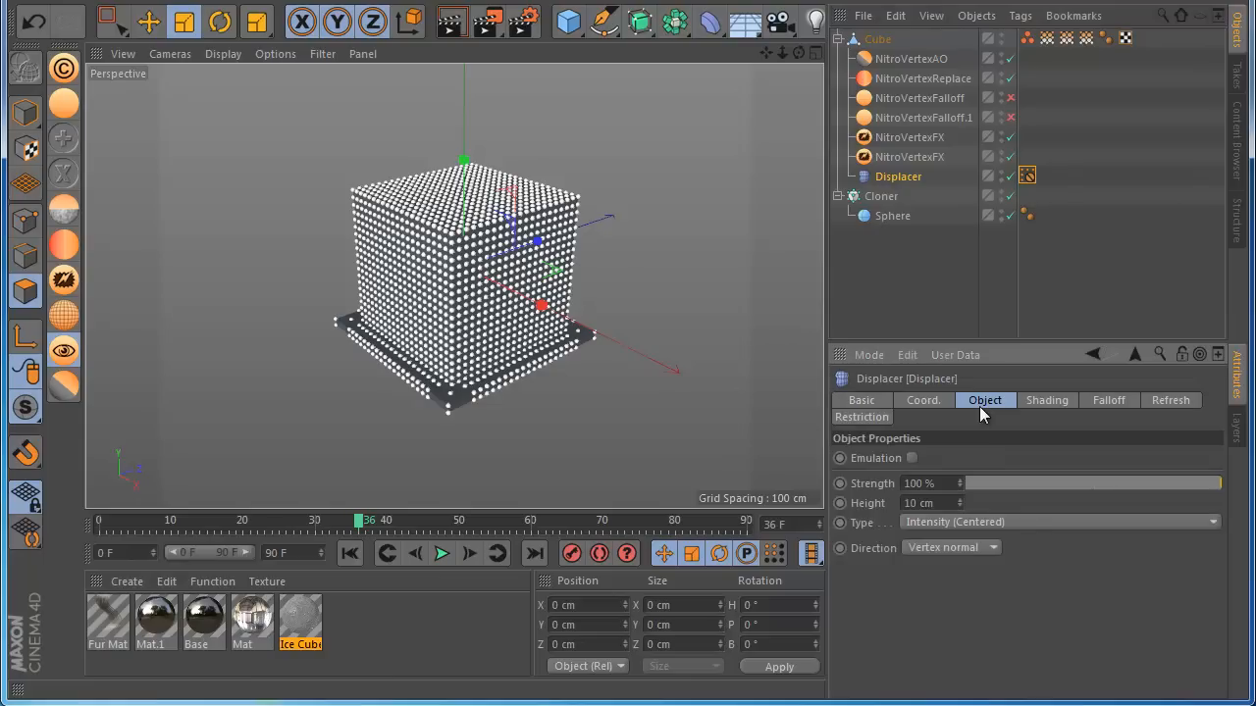
click(1041, 401)
click(901, 478)
click(931, 209)
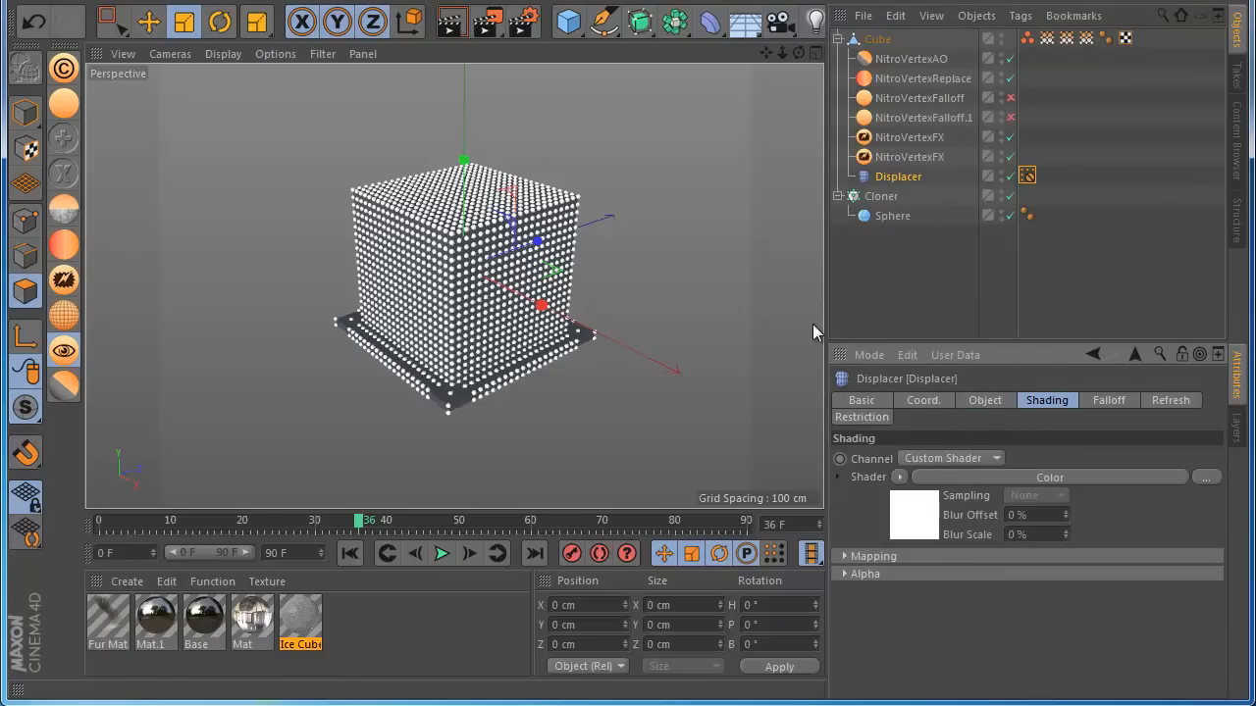
Set the Displacer's strength to 125 % and play the animation from frame 0 to check the displaced growth
click(966, 403)
click(924, 402)
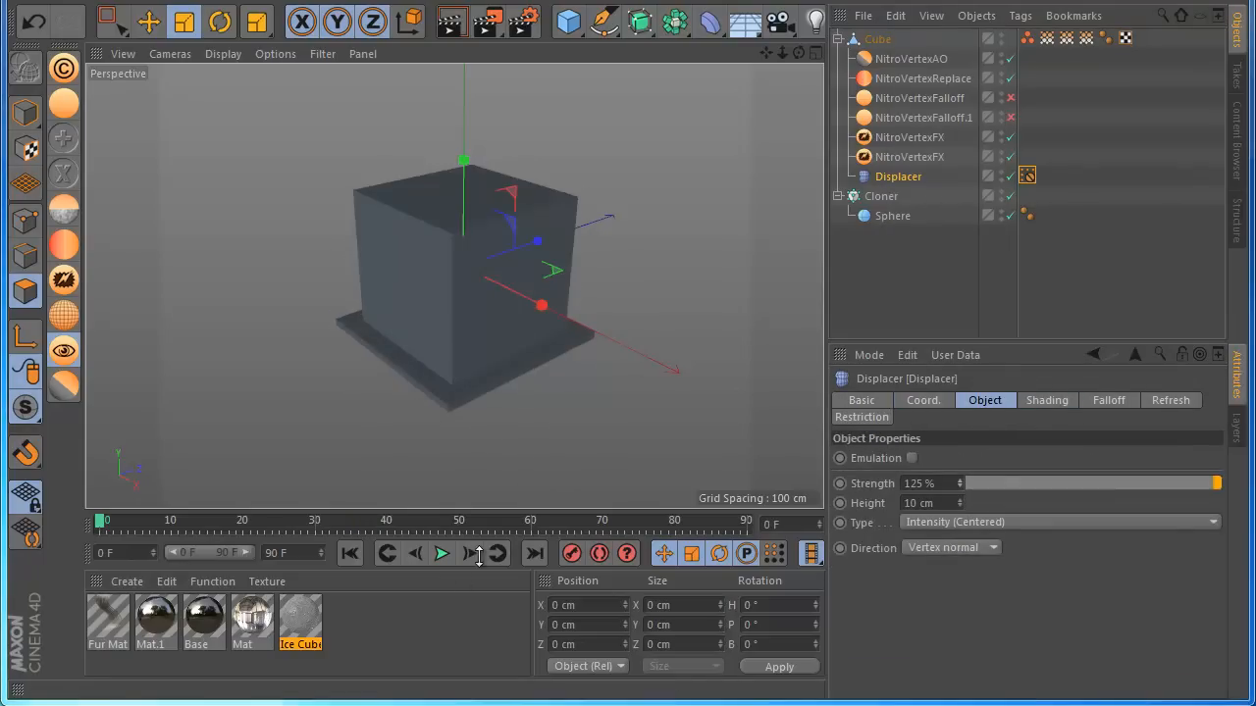
click(442, 554)
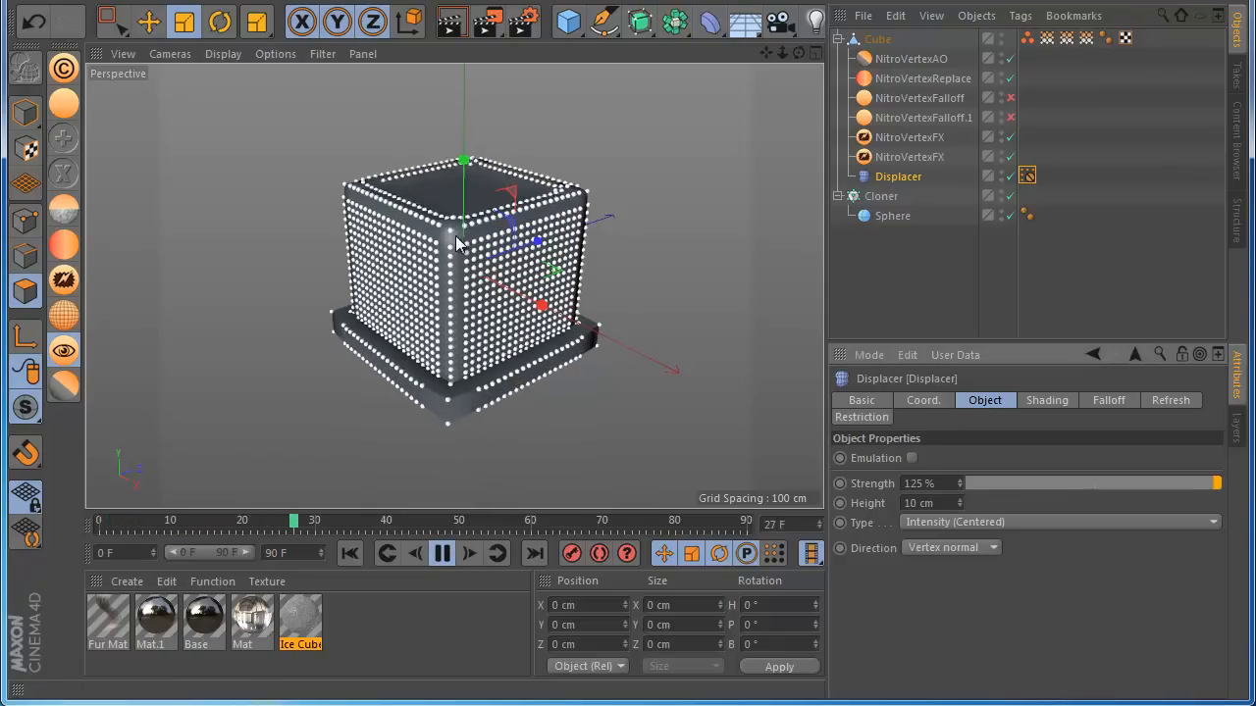
click(441, 554)
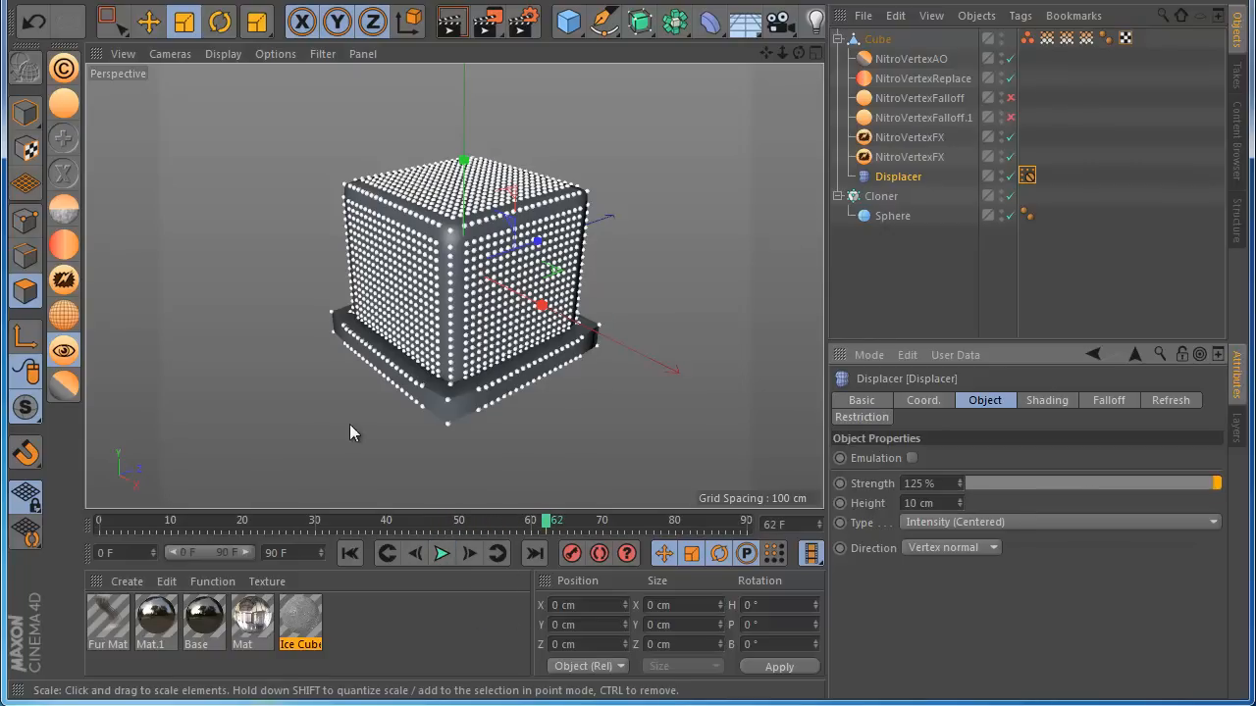